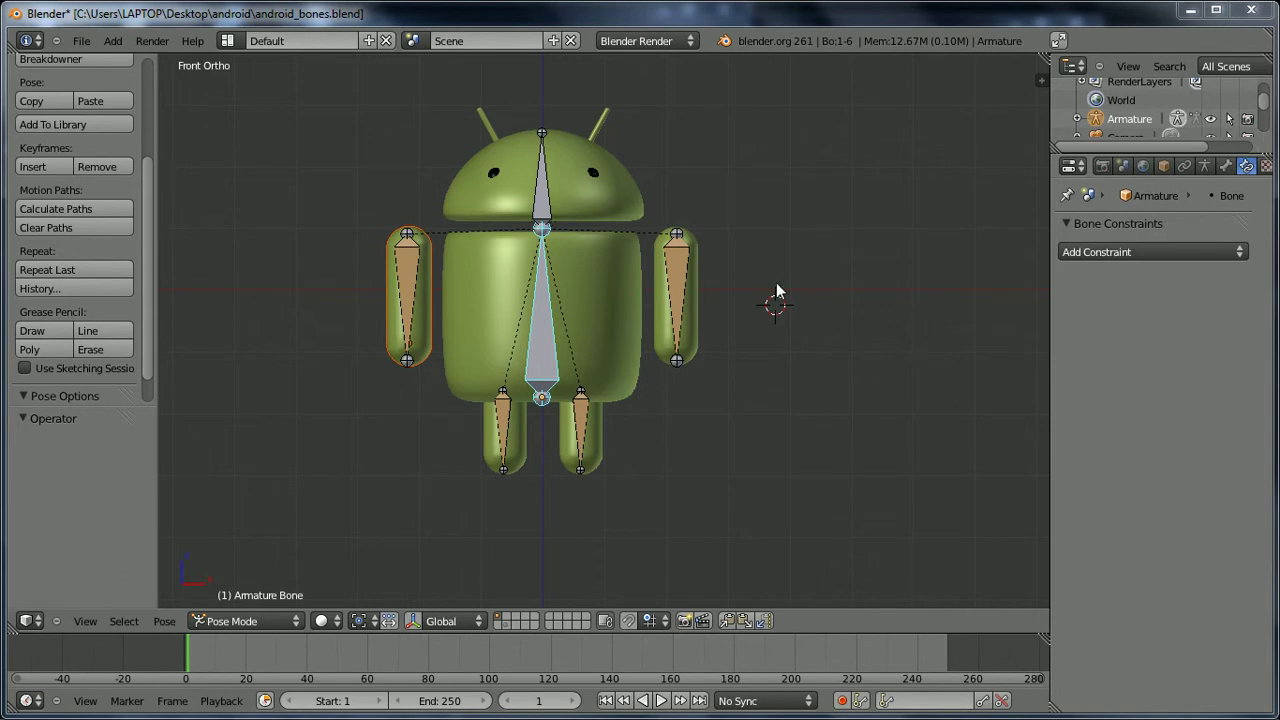
- Test the finished rig by rotating the head bone and moving the arm_L bone, cancelling both transforms
right_click(550, 140)
key(r)
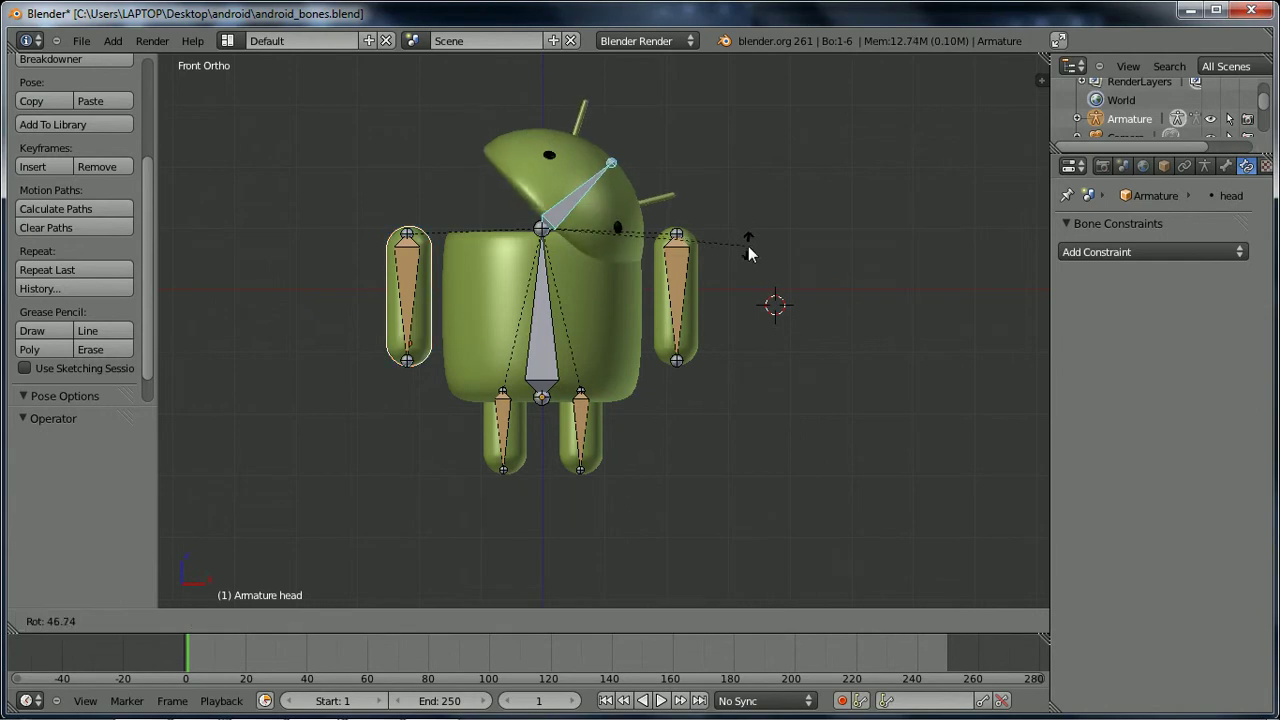
key(Escape)
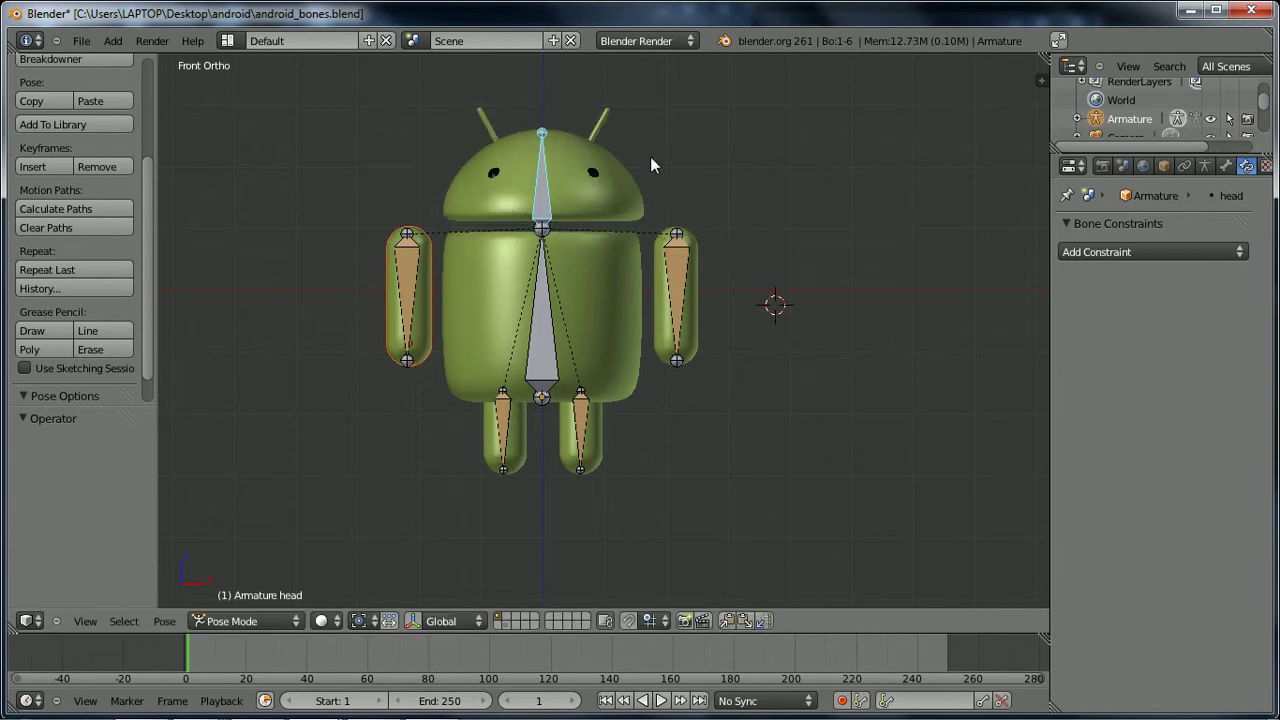
right_click(697, 364)
key(g)
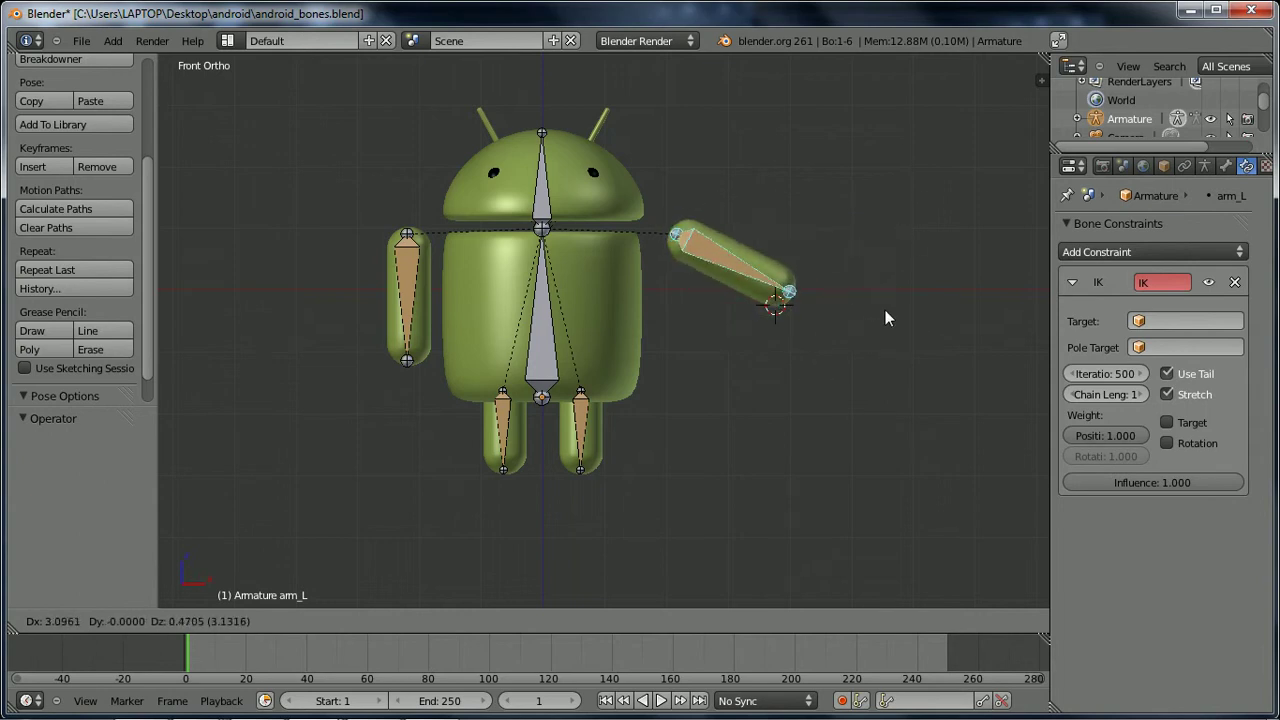
key(Escape)
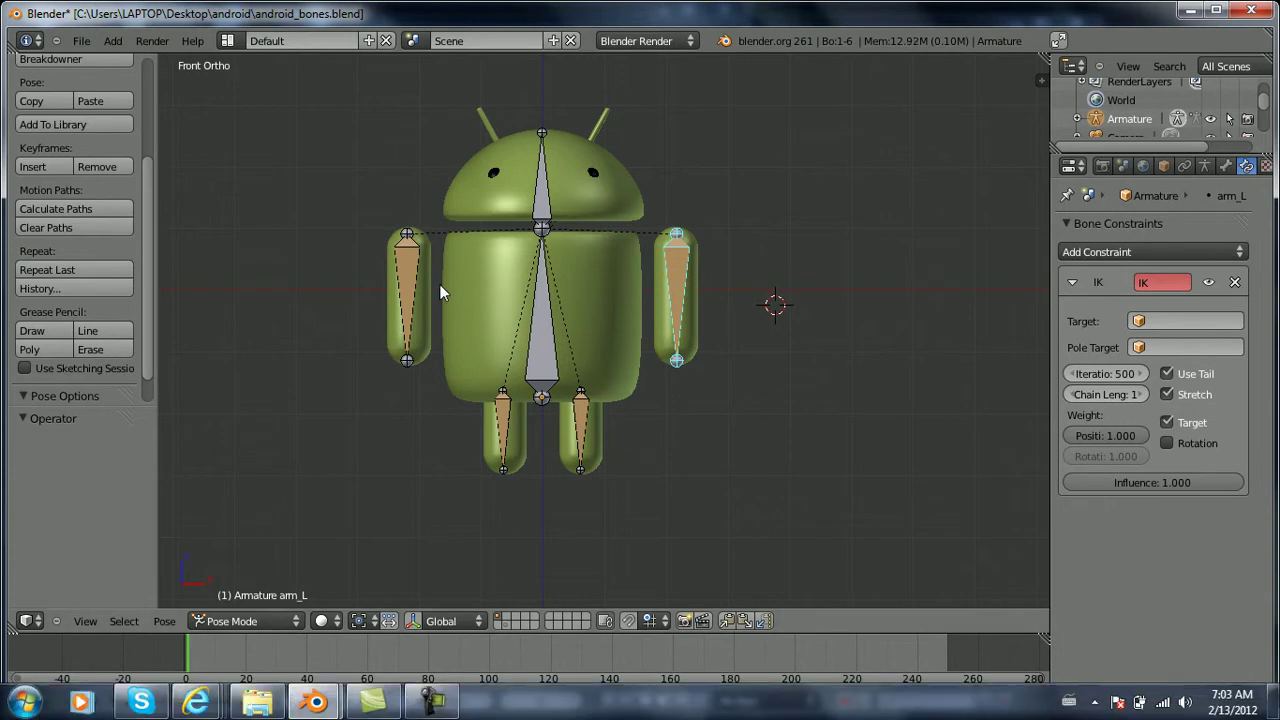
- Switch to the android.blend window and frame the robot's head and upper body
key(alt+Tab)
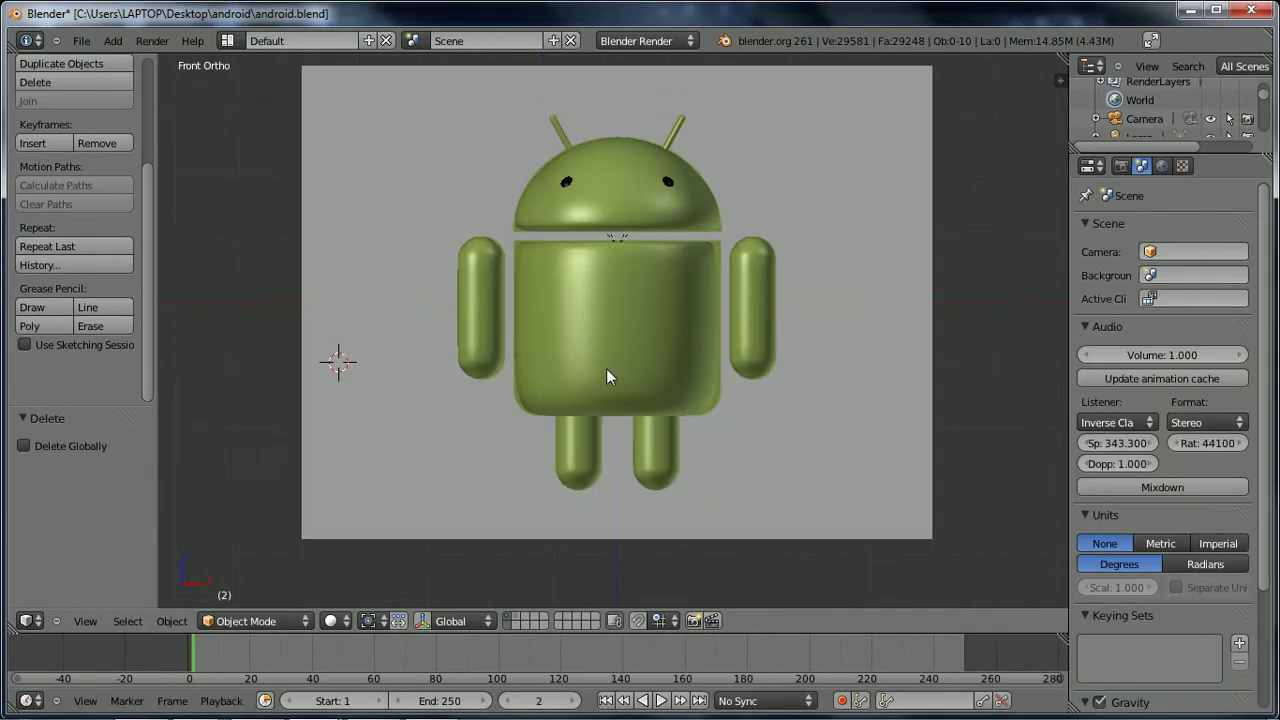
scroll(587, 306, up, 2)
scroll(587, 307, down, 2)
shift+middle_drag(626, 278, 627, 278)
scroll(627, 278, up, 3)
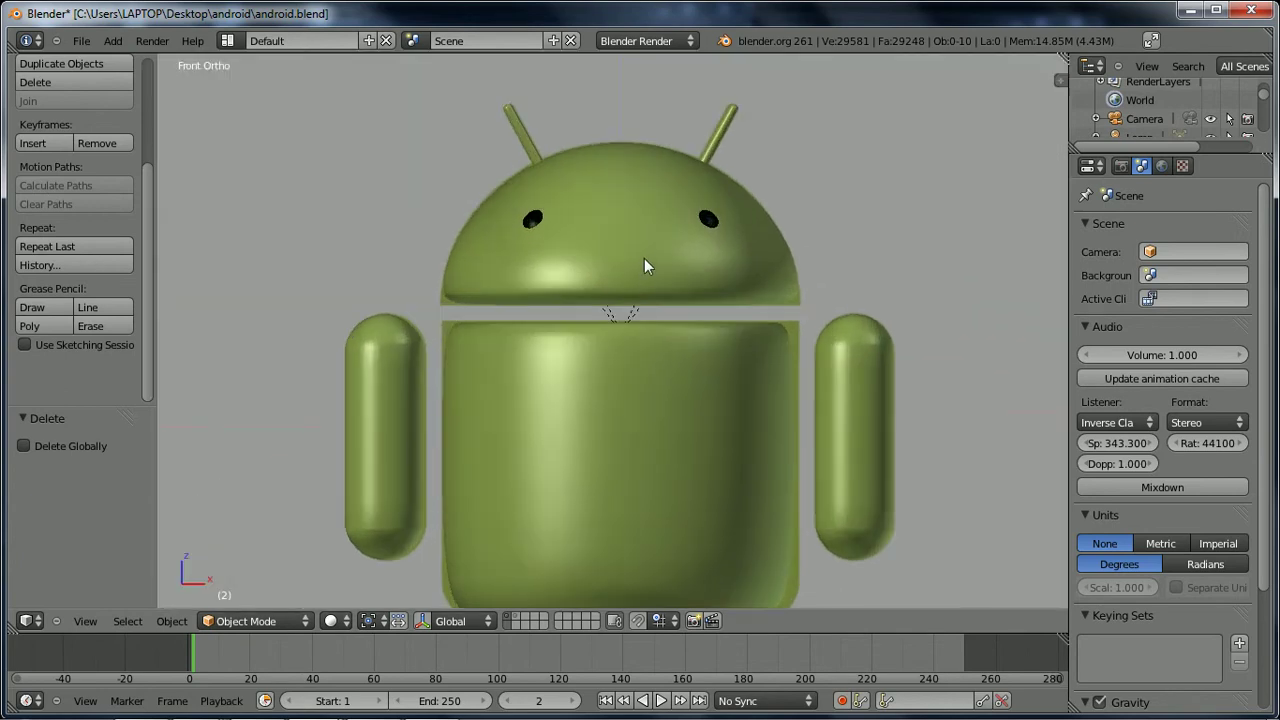
- Select the head and the two antennas to check them as separate objects
right_click(644, 258)
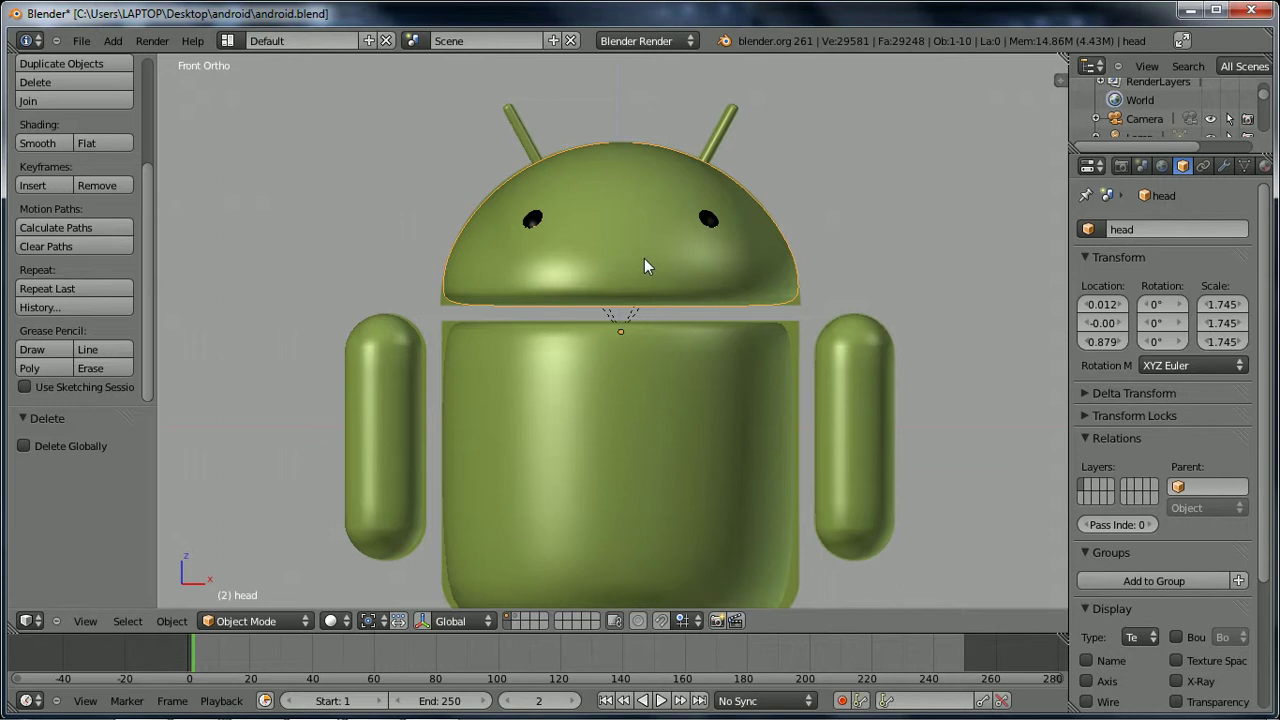
right_click(516, 124)
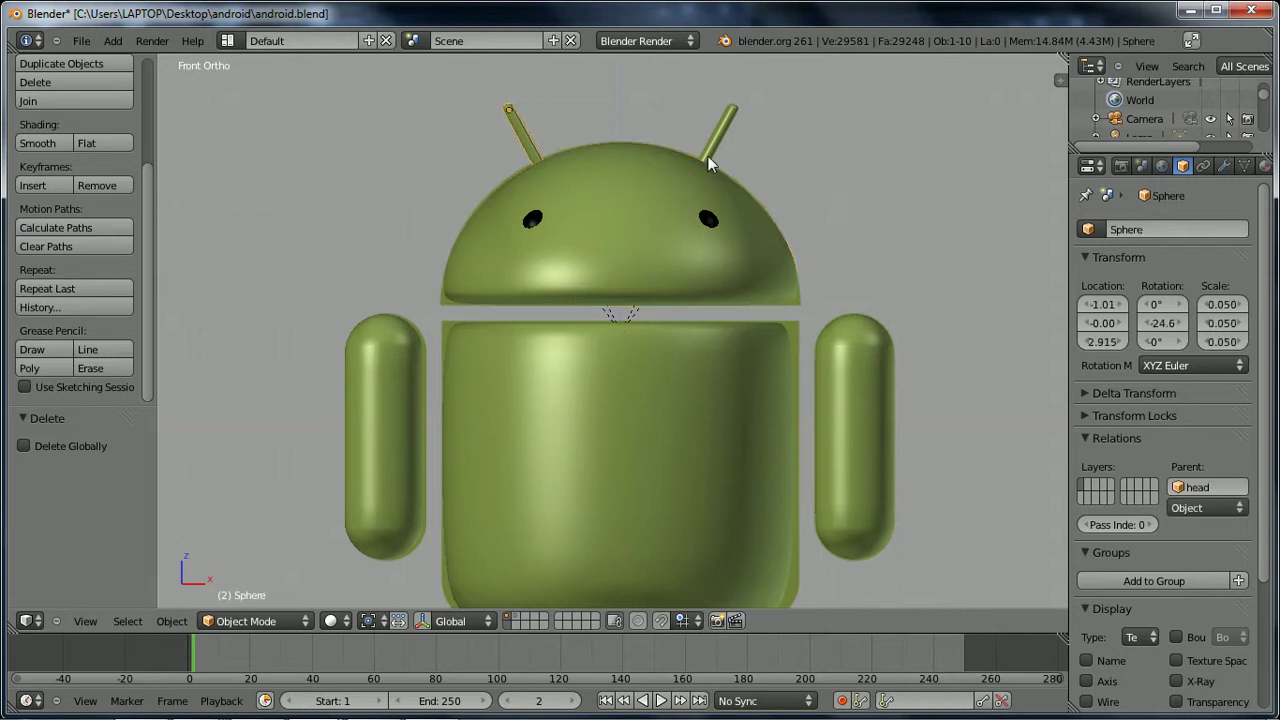
right_click(717, 122)
right_click(524, 134)
shift+right_click(722, 136)
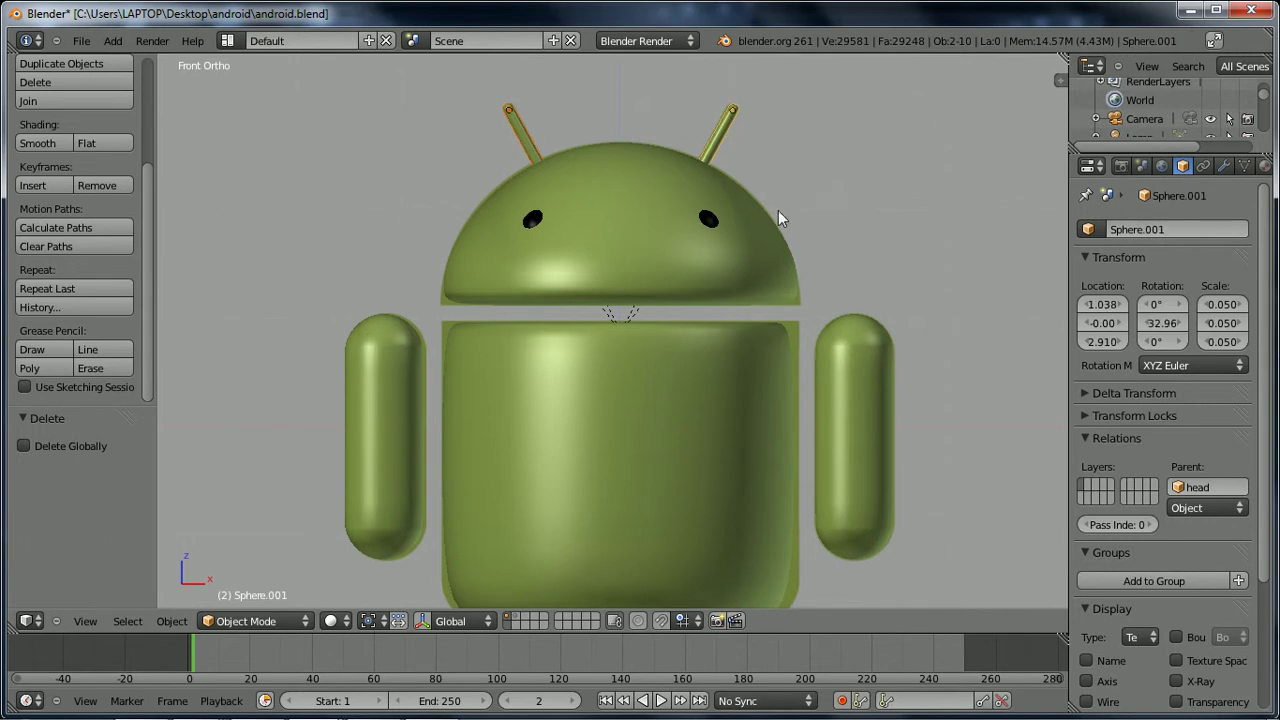
shift+right_click(622, 244)
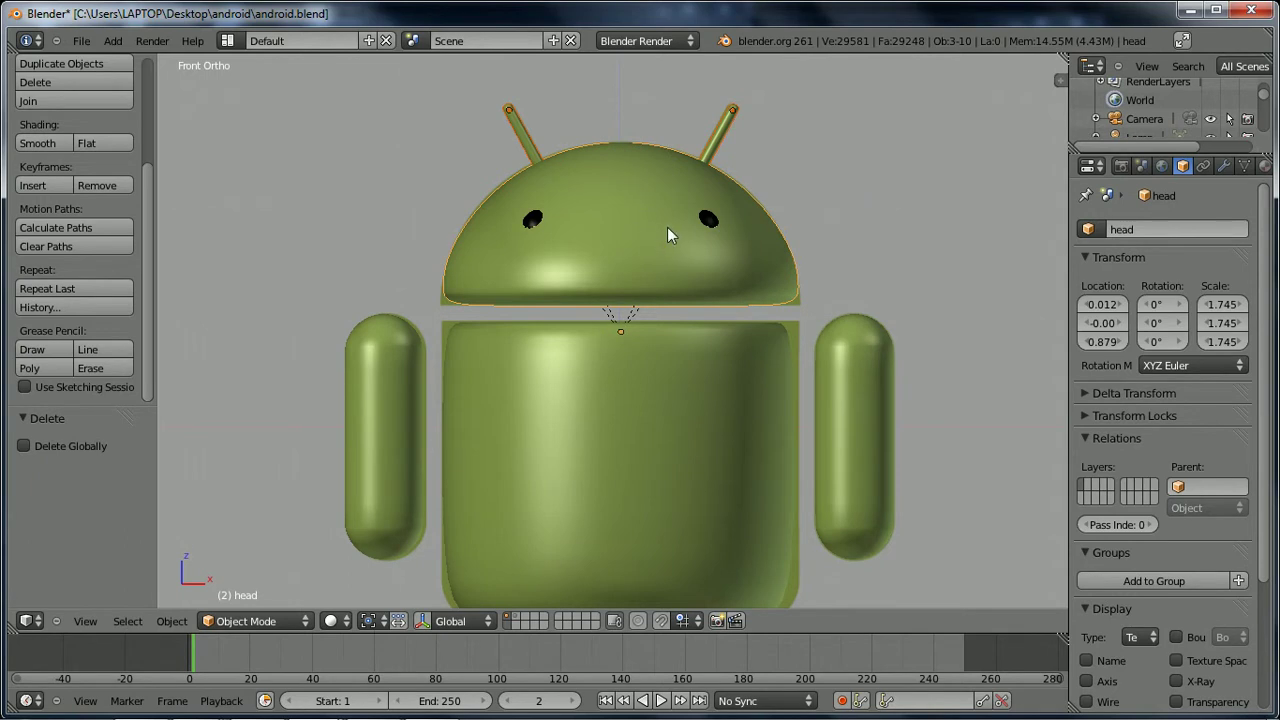
right_click(632, 244)
- Undo the earlier edits back to before the armature was added and the antennas and eyes were parented to the head
key(ctrl+z)
key(ctrl+z)
right_click(632, 244)
key(ctrl+z)
key(ctrl+z)
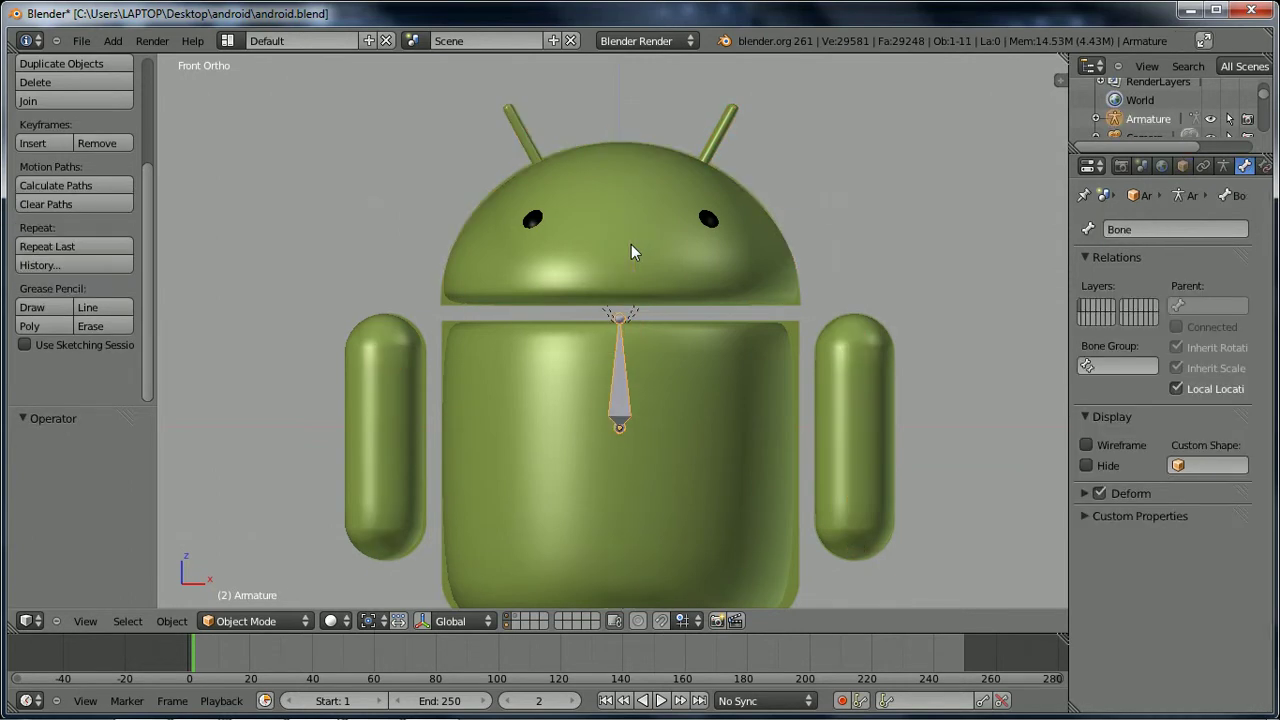
key(ctrl+z)
key(ctrl+z)
key(ctrl+z)
key(ctrl+z)
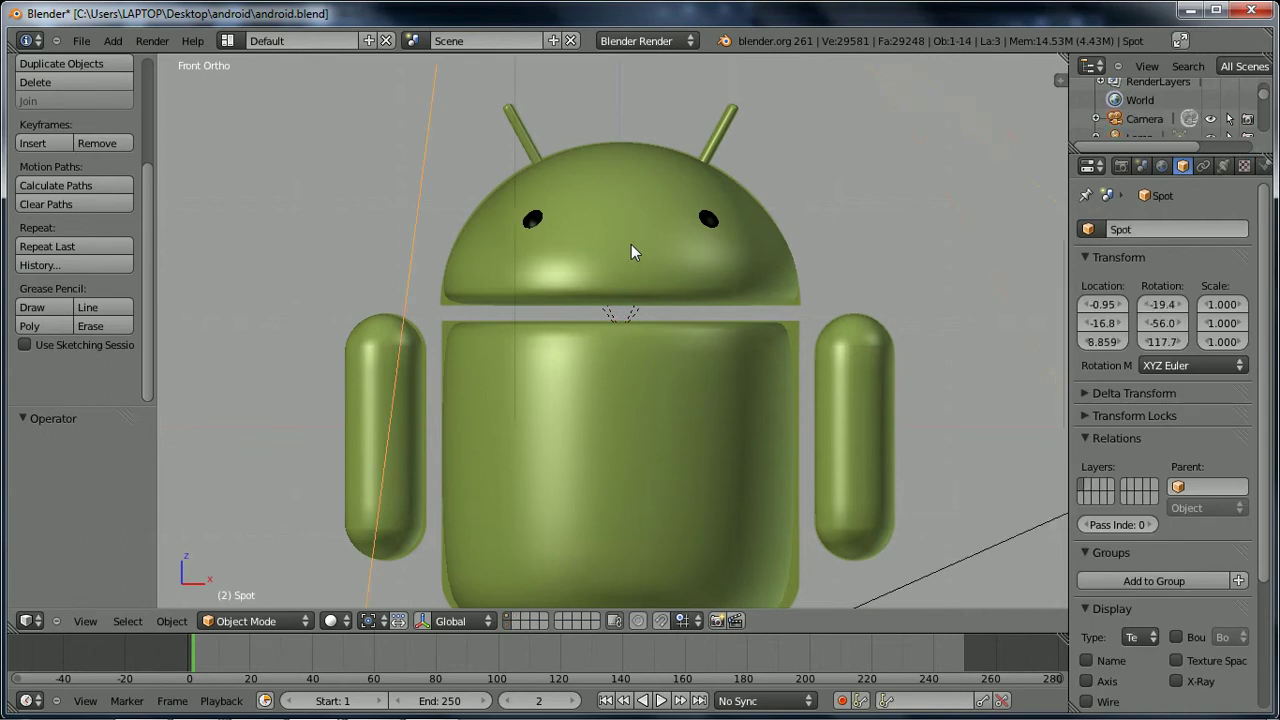
key(ctrl+z)
key(ctrl+z)
key(ctrl+z)
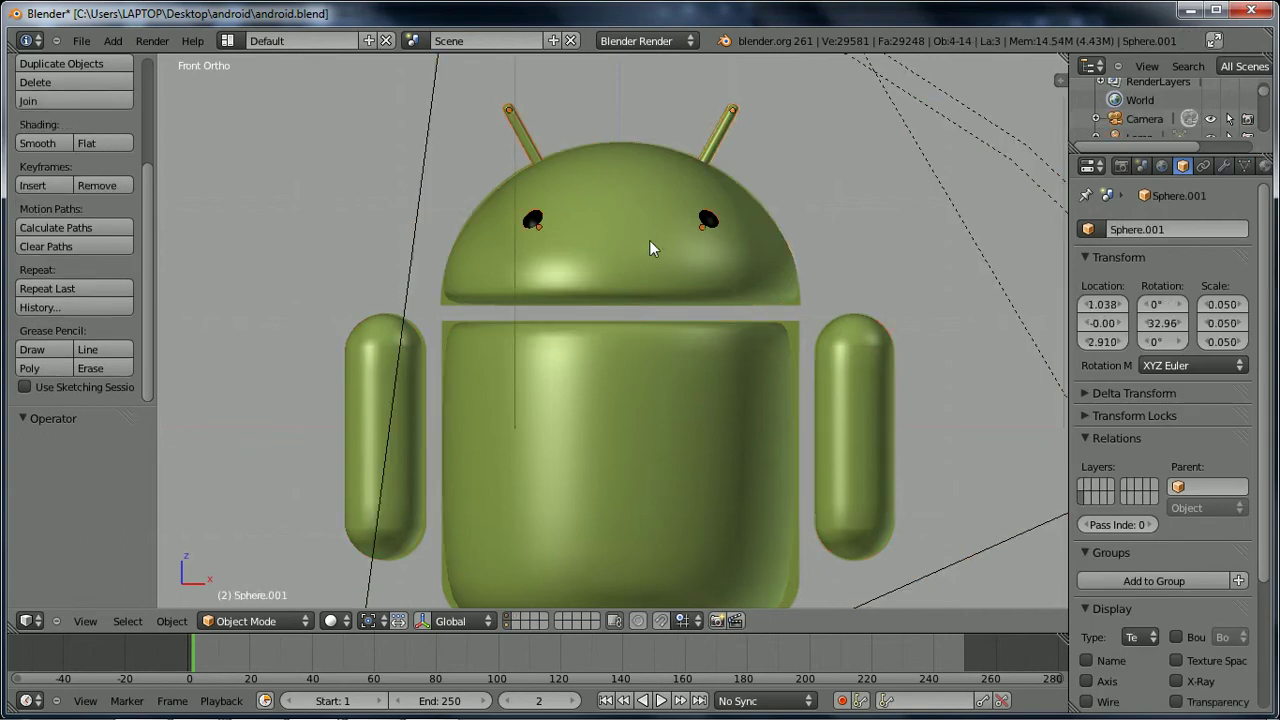
key(ctrl+z)
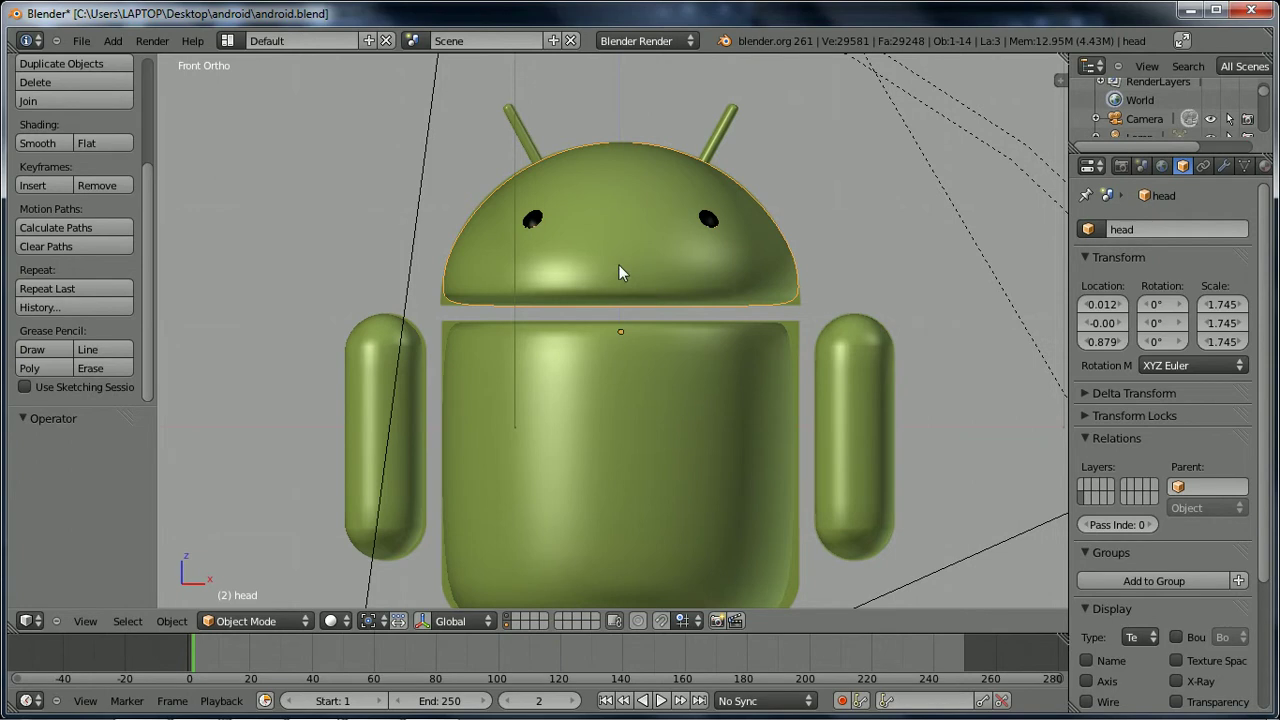
- Try moving the head on its own, return it to its original place and clear the selection
key(g)
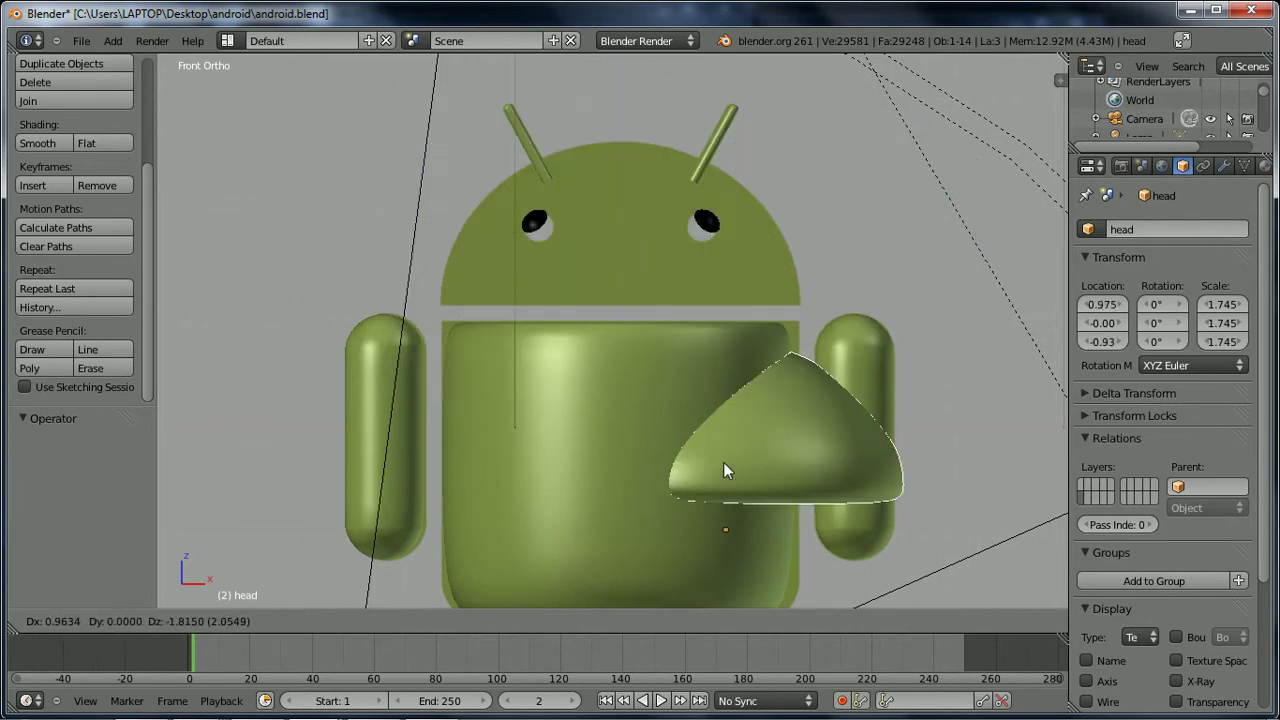
click(652, 287)
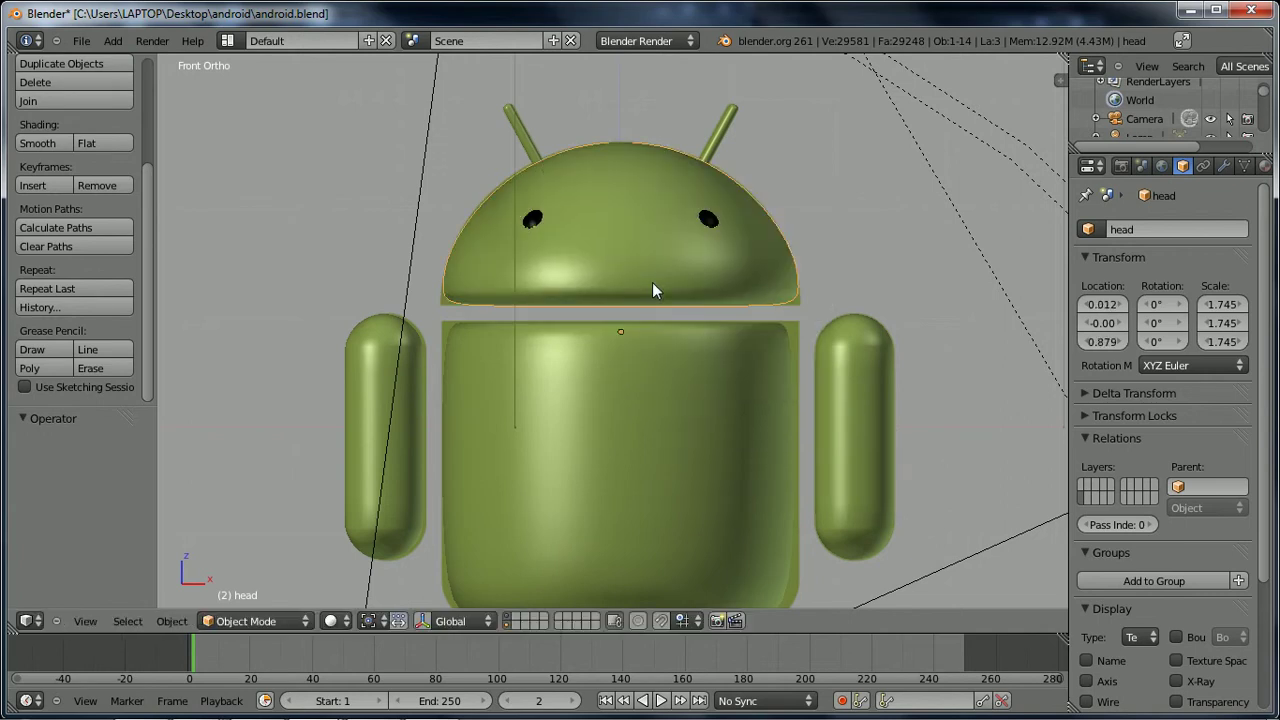
key(a)
- Join both antennas and both eyes with the head into one object
right_click(527, 145)
shift+right_click(727, 125)
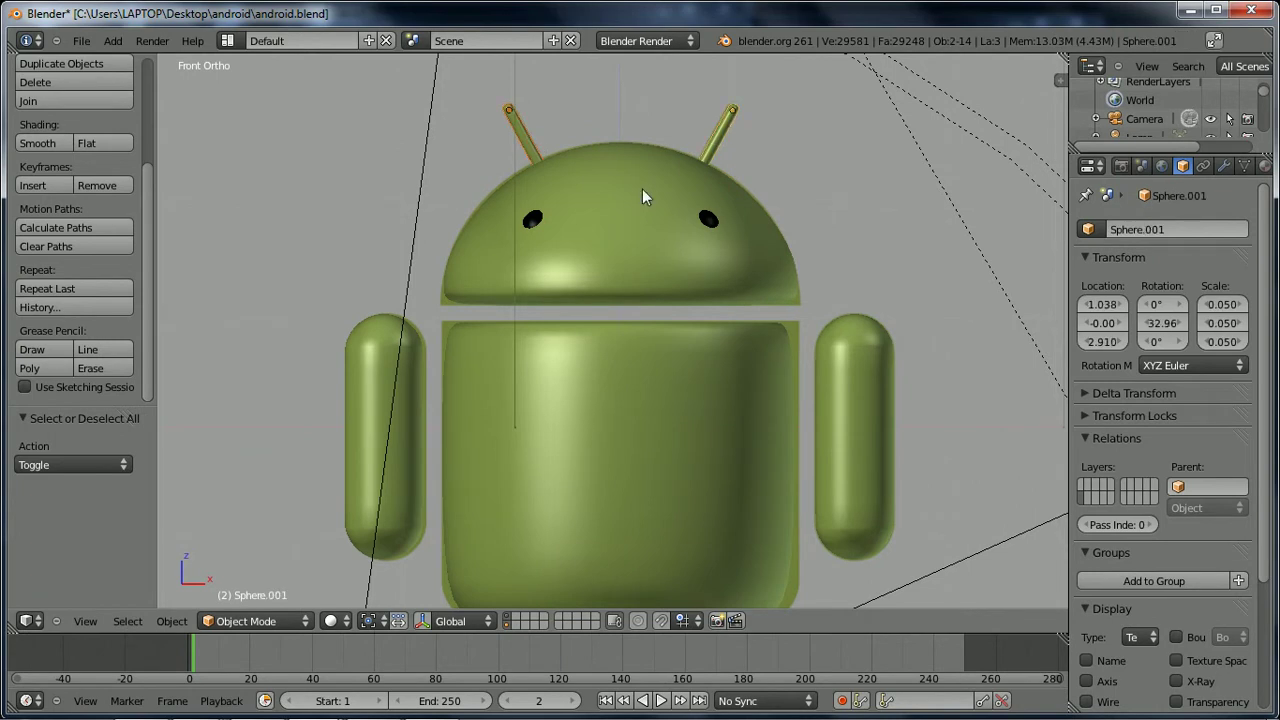
shift+right_click(531, 218)
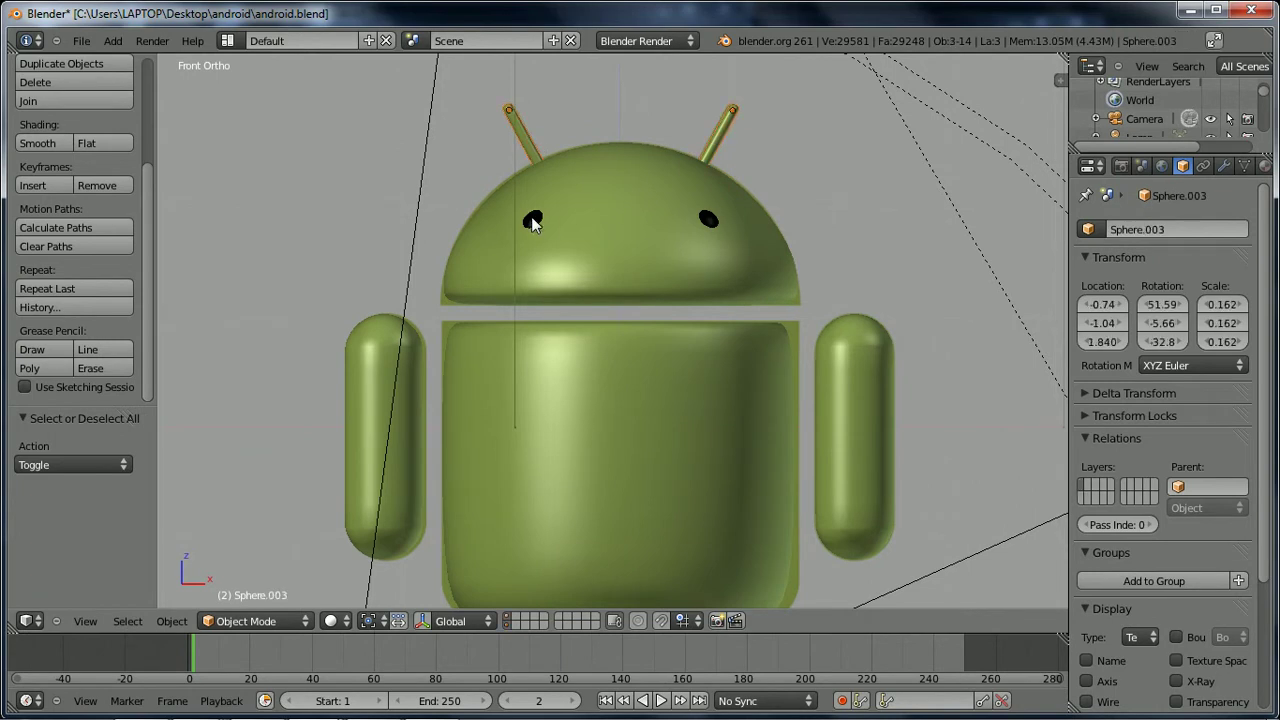
shift+right_click(712, 220)
shift+right_click(638, 228)
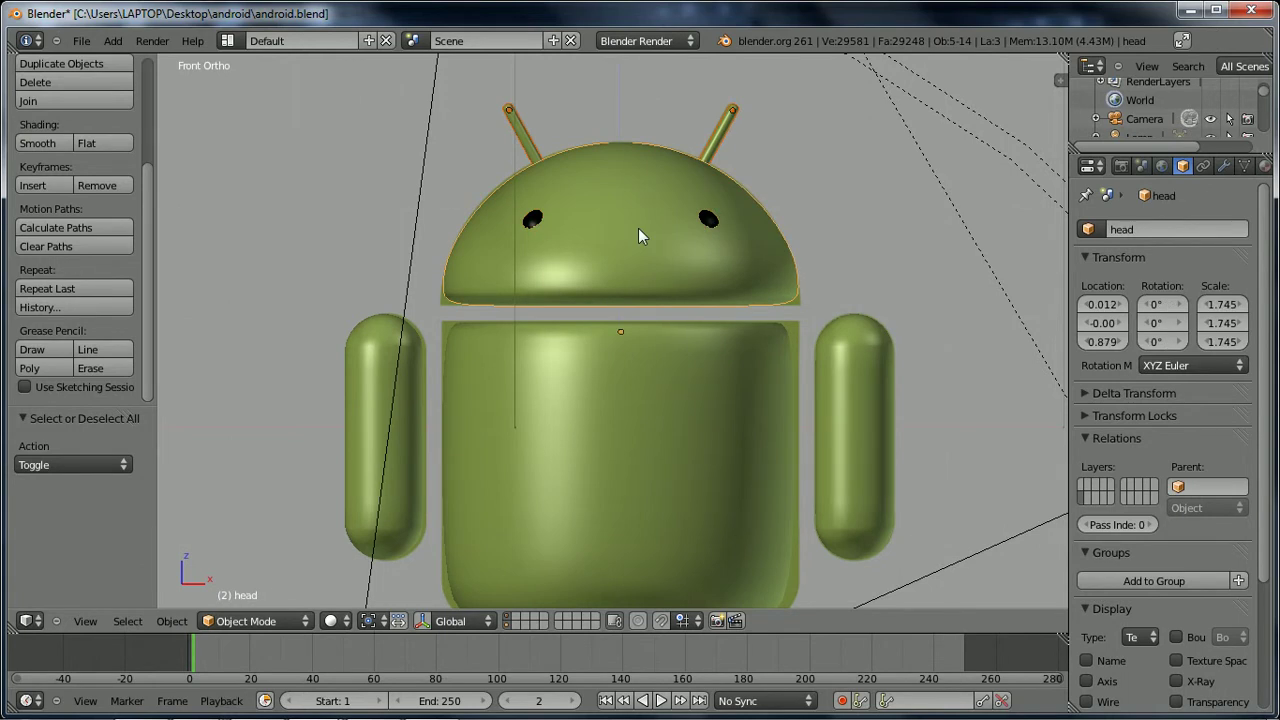
key(ctrl+j)
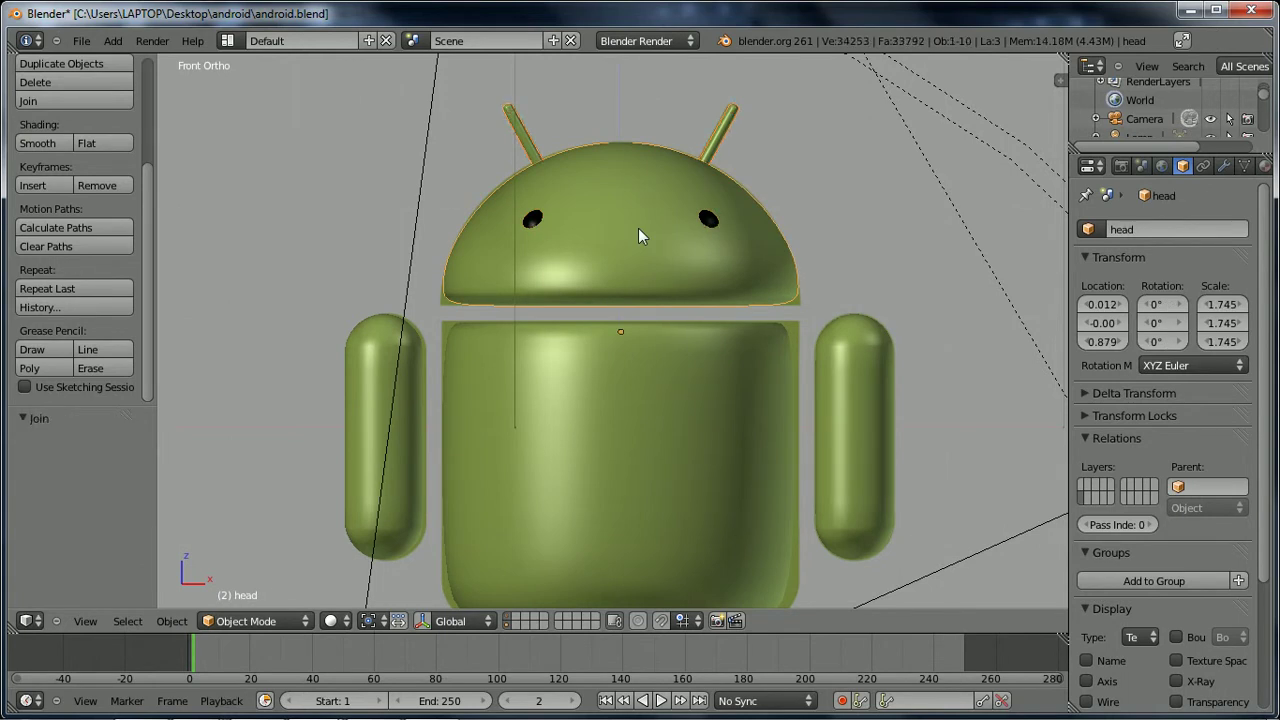
- Test the joined head by moving it and returning it to its original place
key(a)
right_click(638, 211)
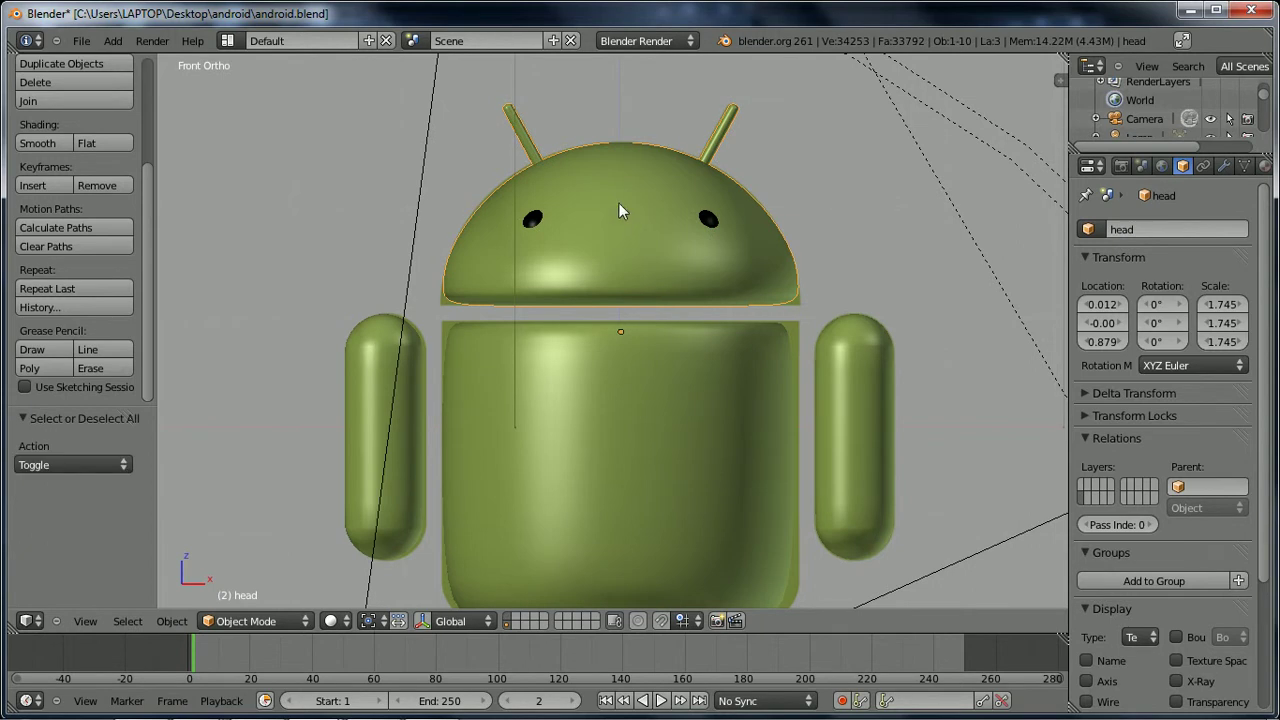
key(g)
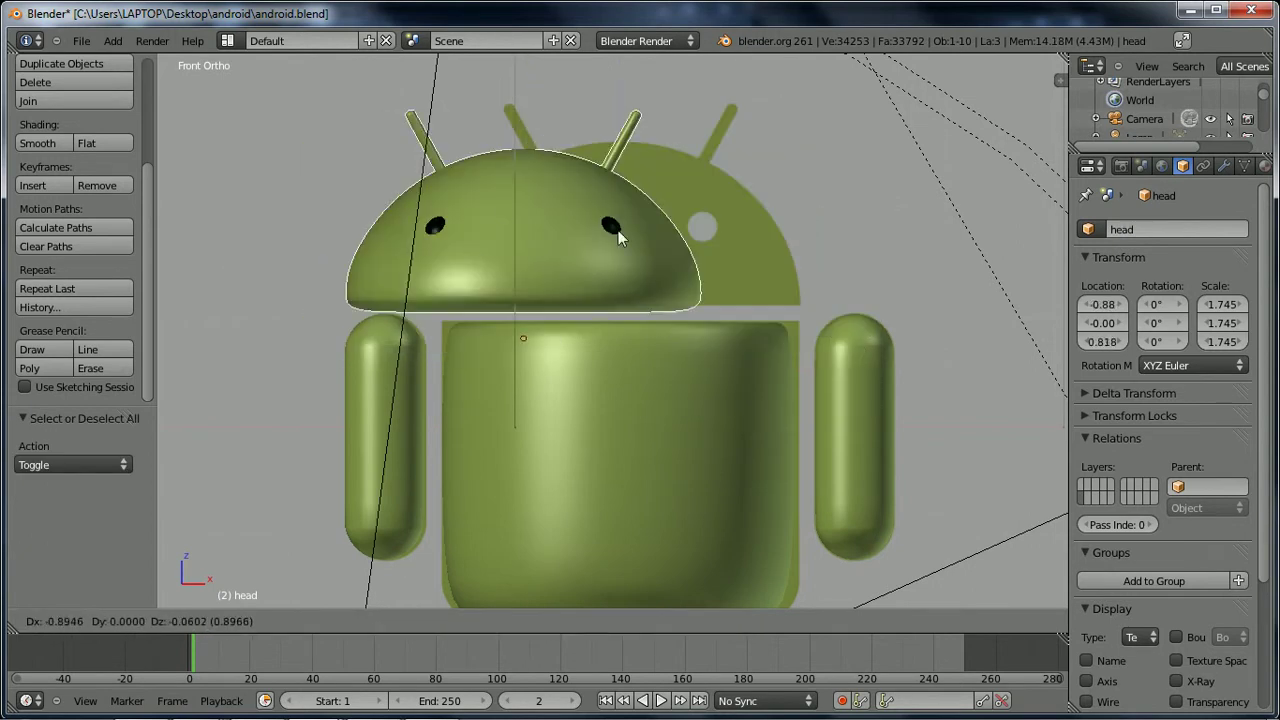
click(634, 132)
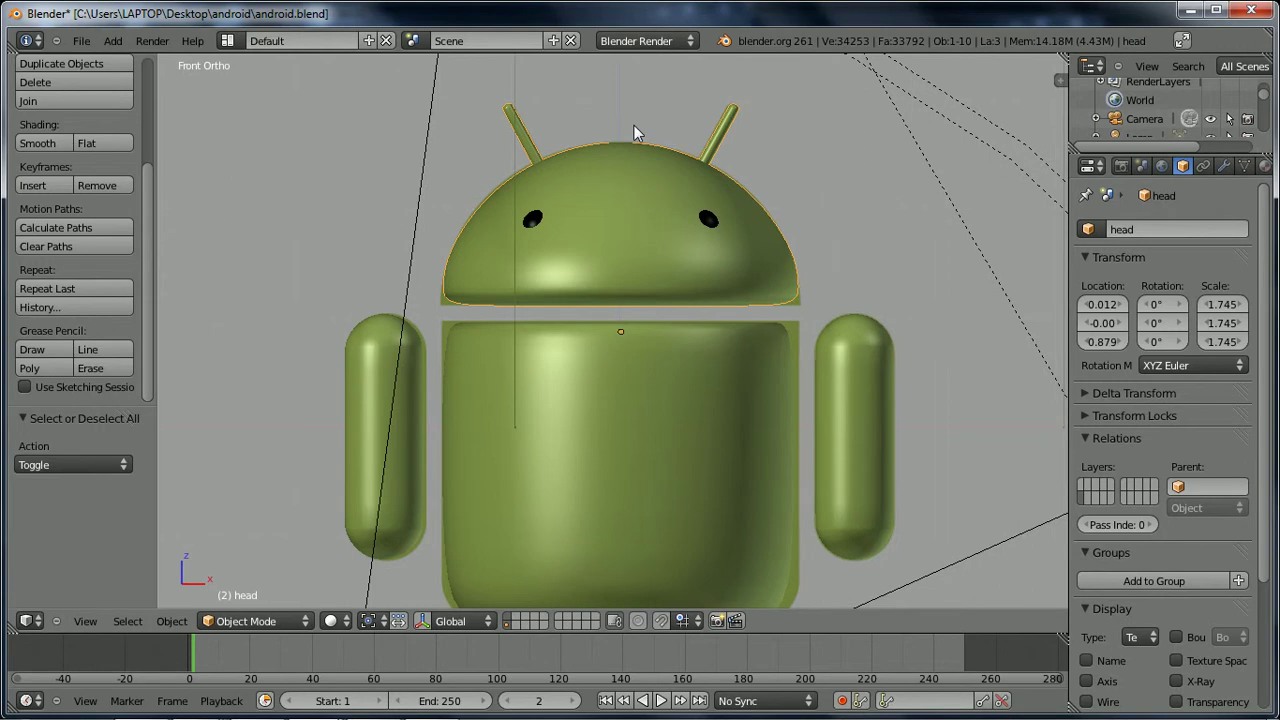
- Undo the join of the head parts and clear the selection
key(ctrl+z)
key(ctrl+z)
key(ctrl+z)
key(ctrl+z)
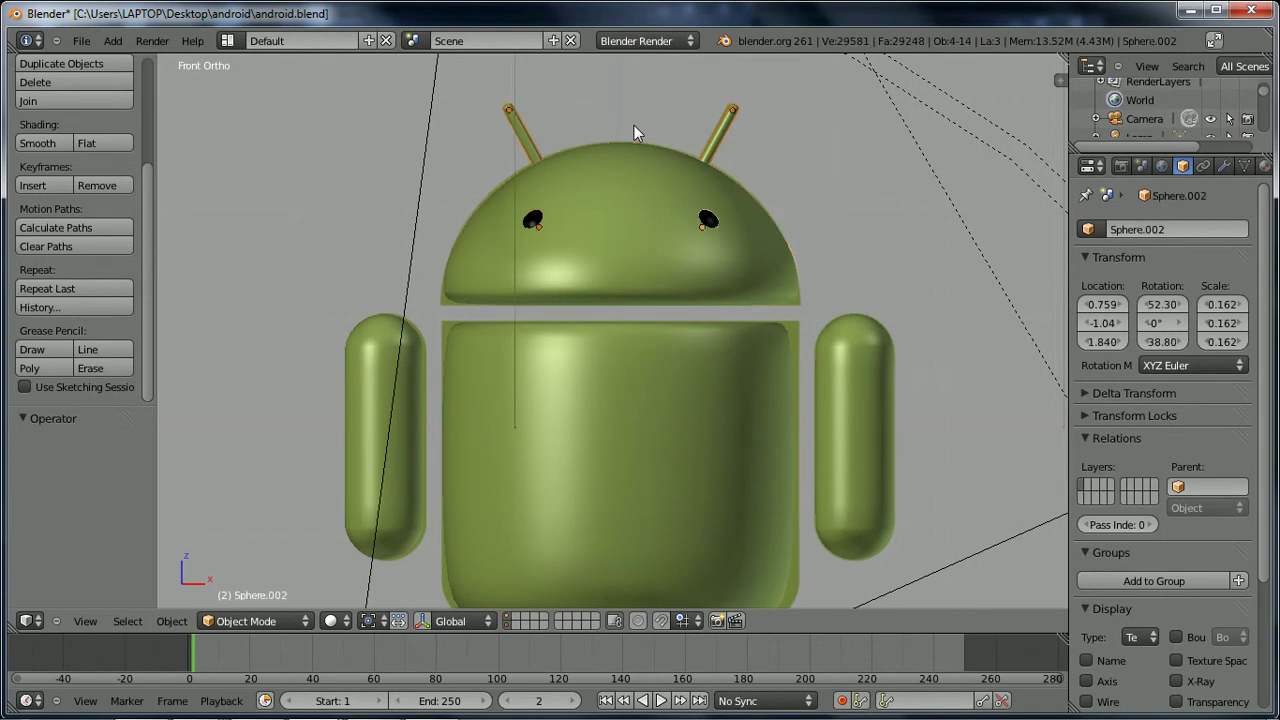
key(a)
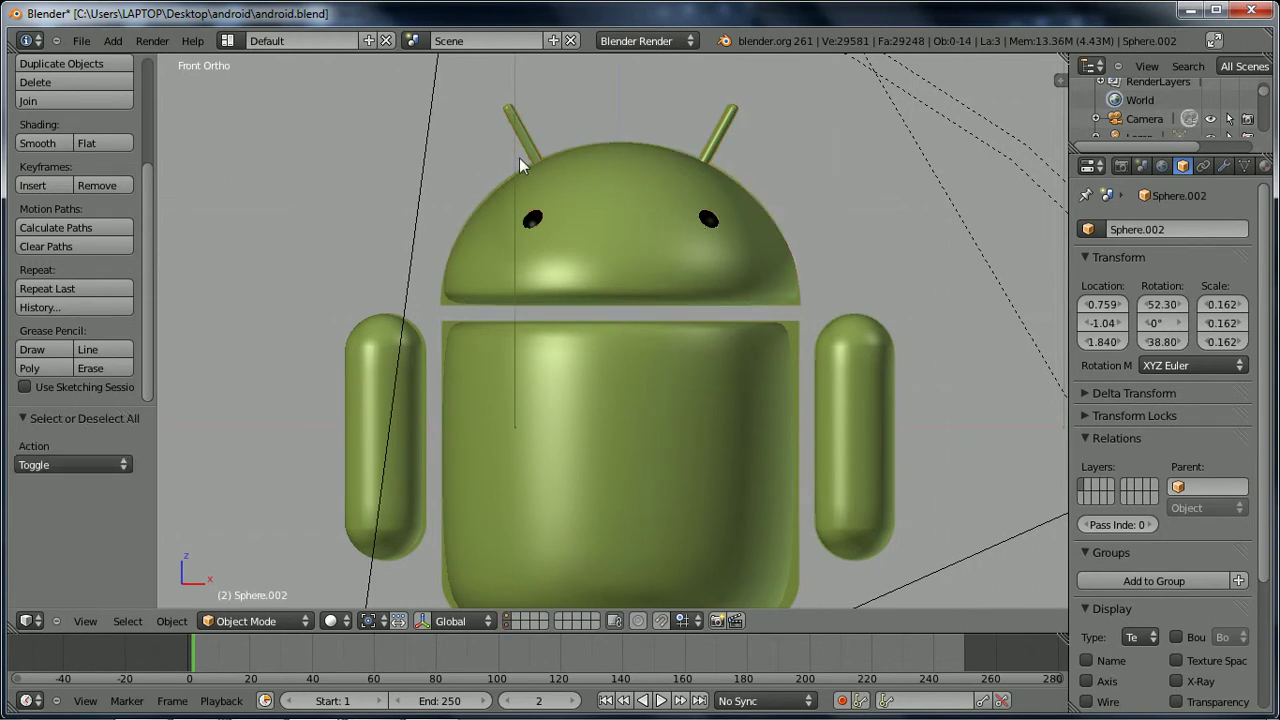
- Parent both antennas and both eyes to the head using the Object parent type
right_click(531, 130)
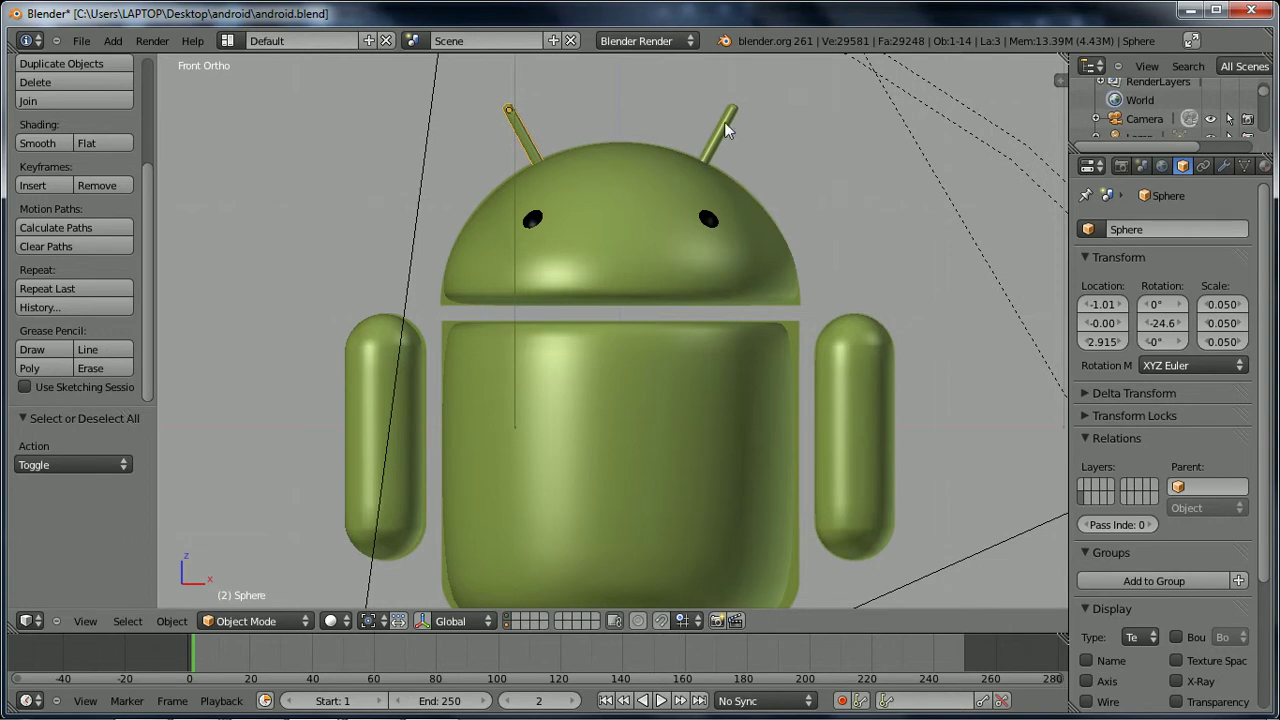
shift+right_click(724, 122)
shift+right_click(533, 225)
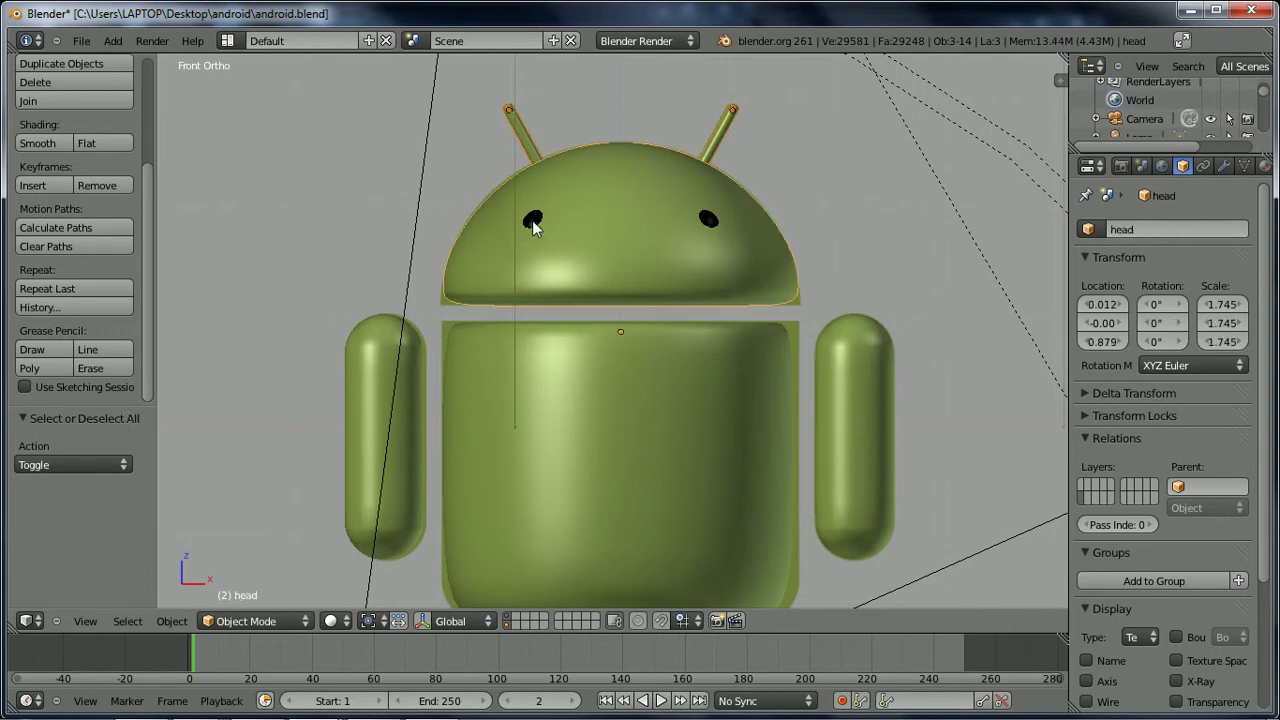
shift+right_click(532, 227)
shift+right_click(534, 221)
shift+right_click(532, 217)
shift+right_click(532, 217)
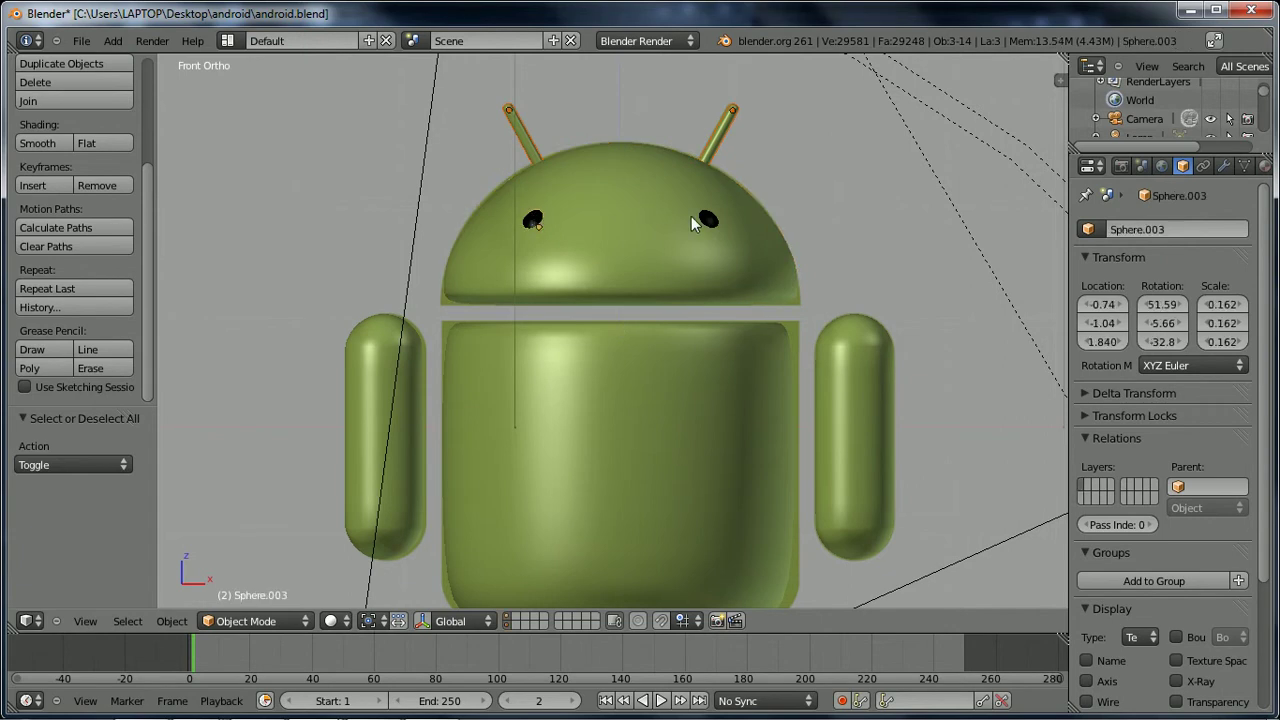
shift+right_click(708, 219)
shift+right_click(646, 212)
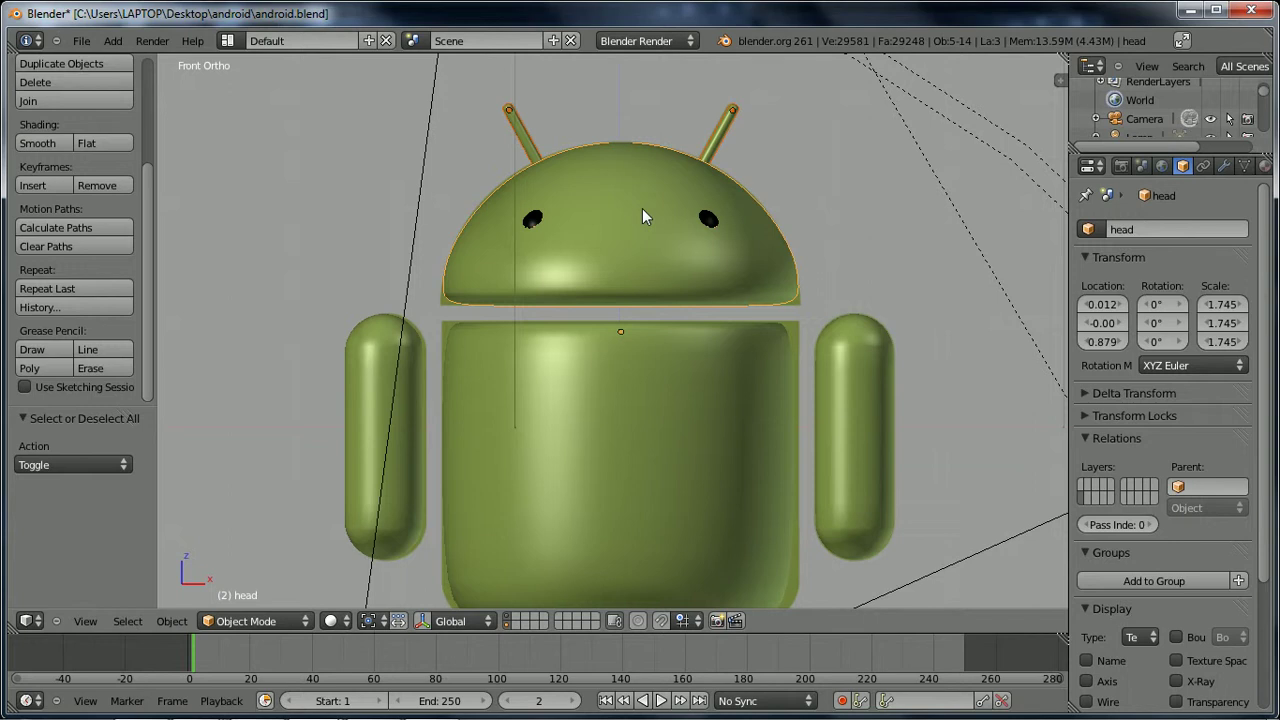
key(ctrl+p)
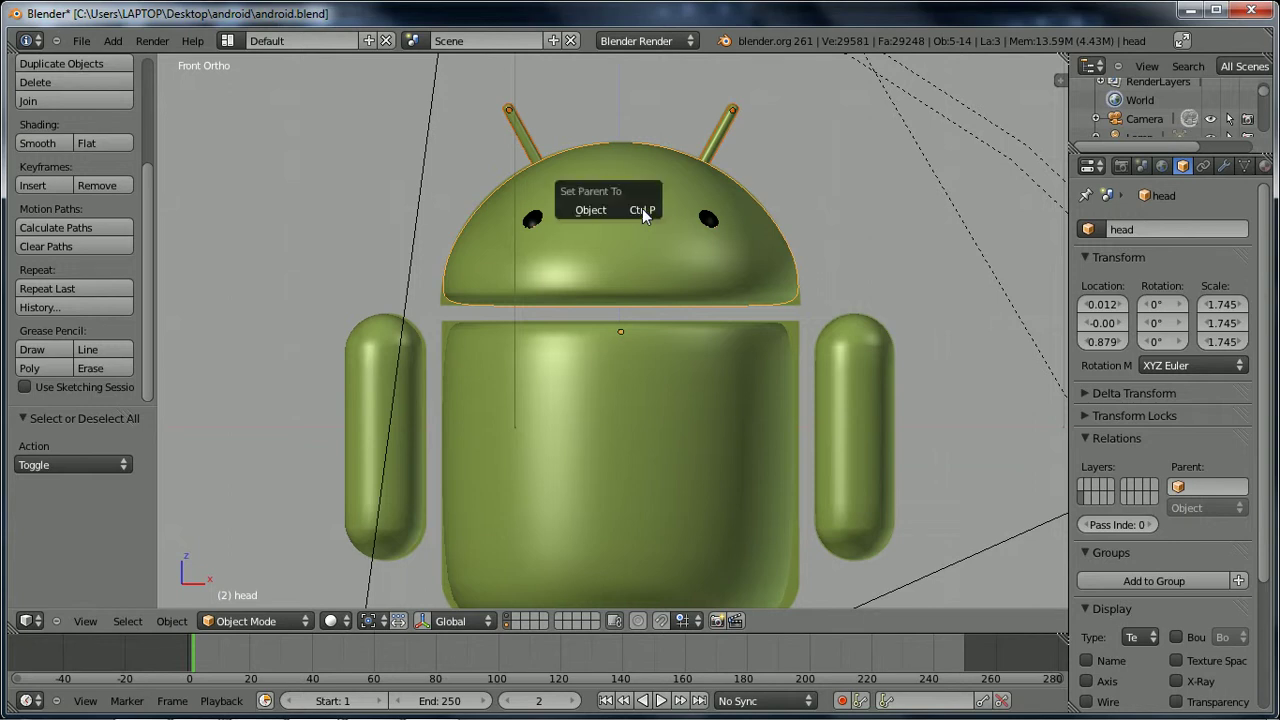
click(644, 212)
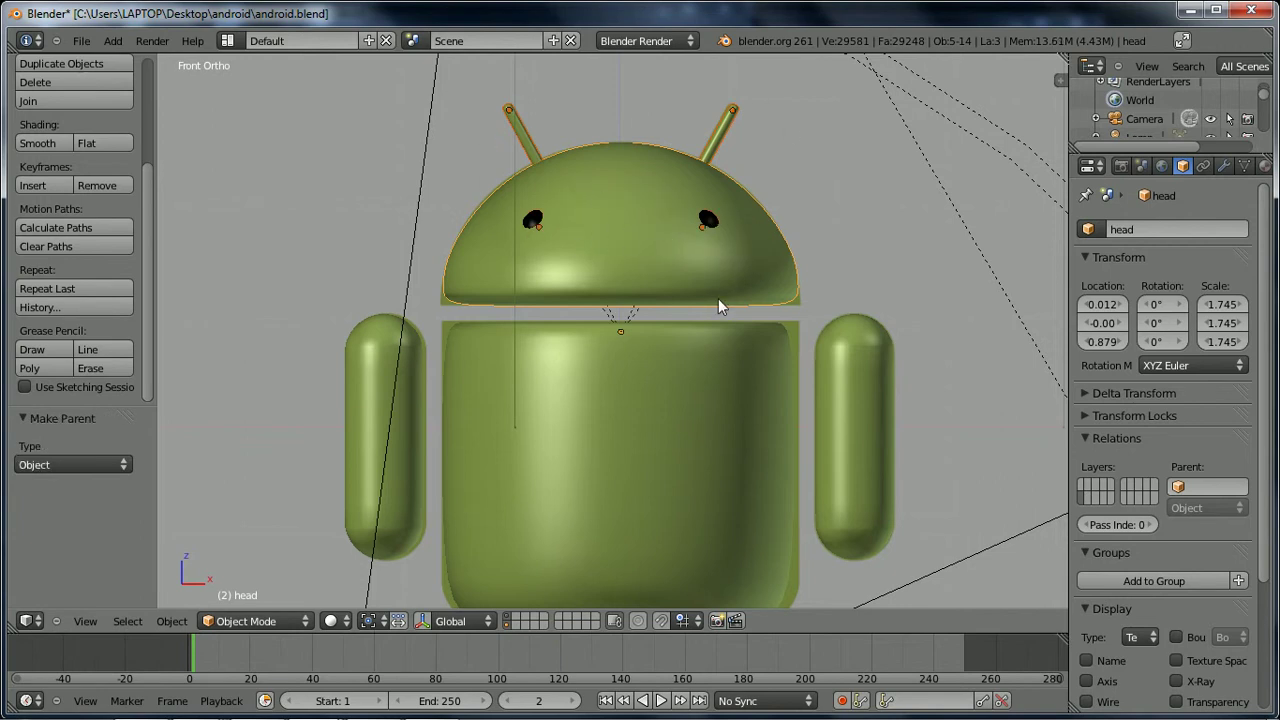
- Test the parenting by moving the head, cancel the move and return to the front view of the whole robot
key(g)
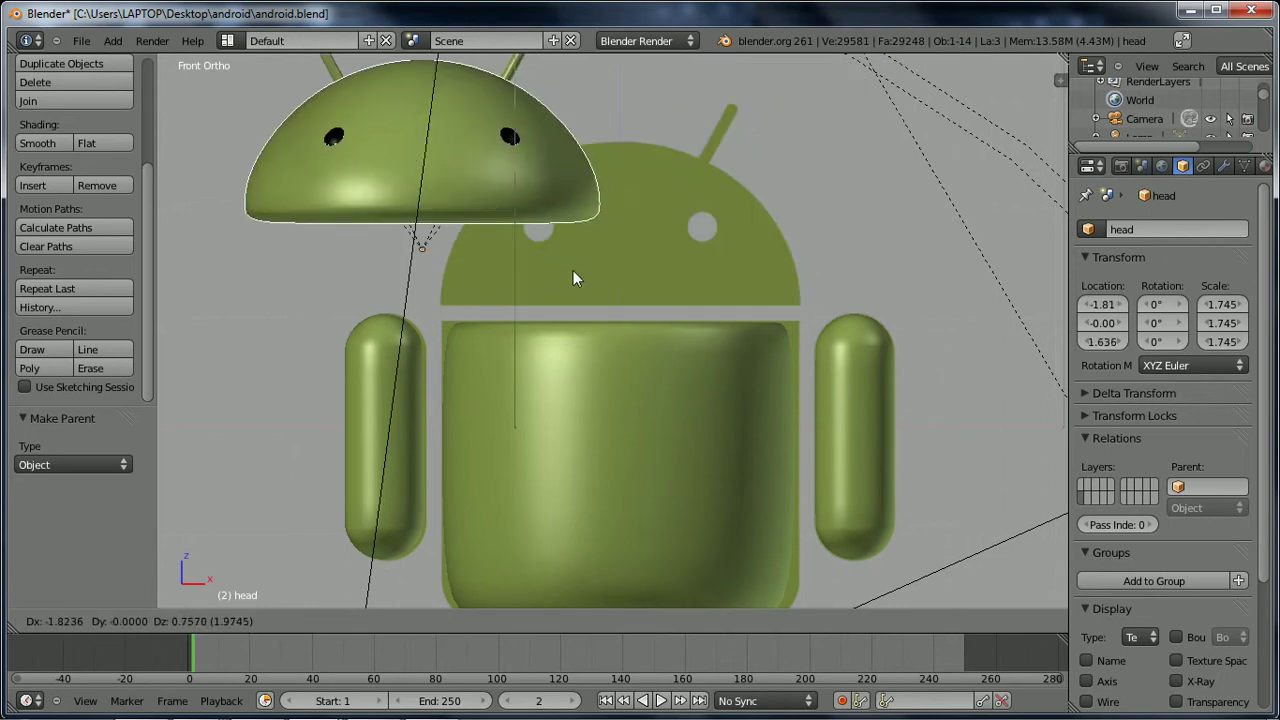
right_click(683, 292)
scroll(683, 293, down, 3)
middle_drag(683, 293, 637, 354)
scroll(683, 293, down, 1)
key(KP_1)
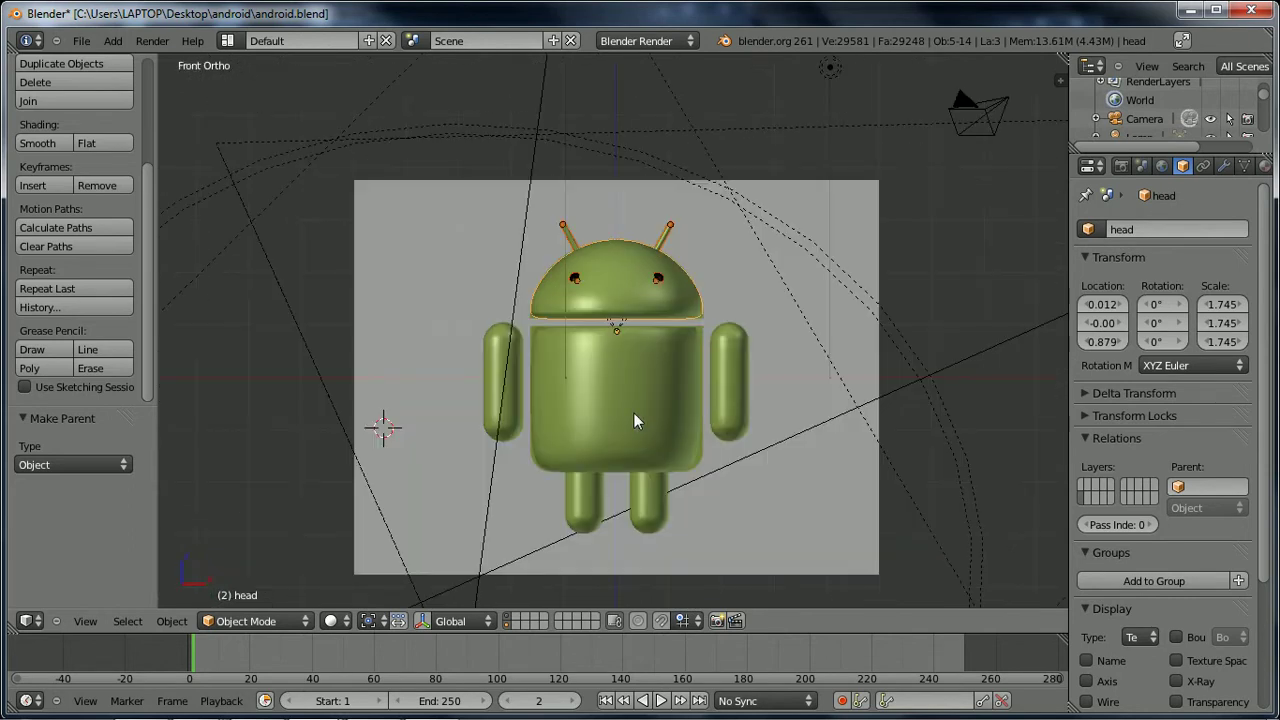
middle_drag(624, 420, 661, 410)
key(KP_1)
- Show the layer holding the eyes by itself, followed by only the layer holding the robot's body and lamps
click(511, 617)
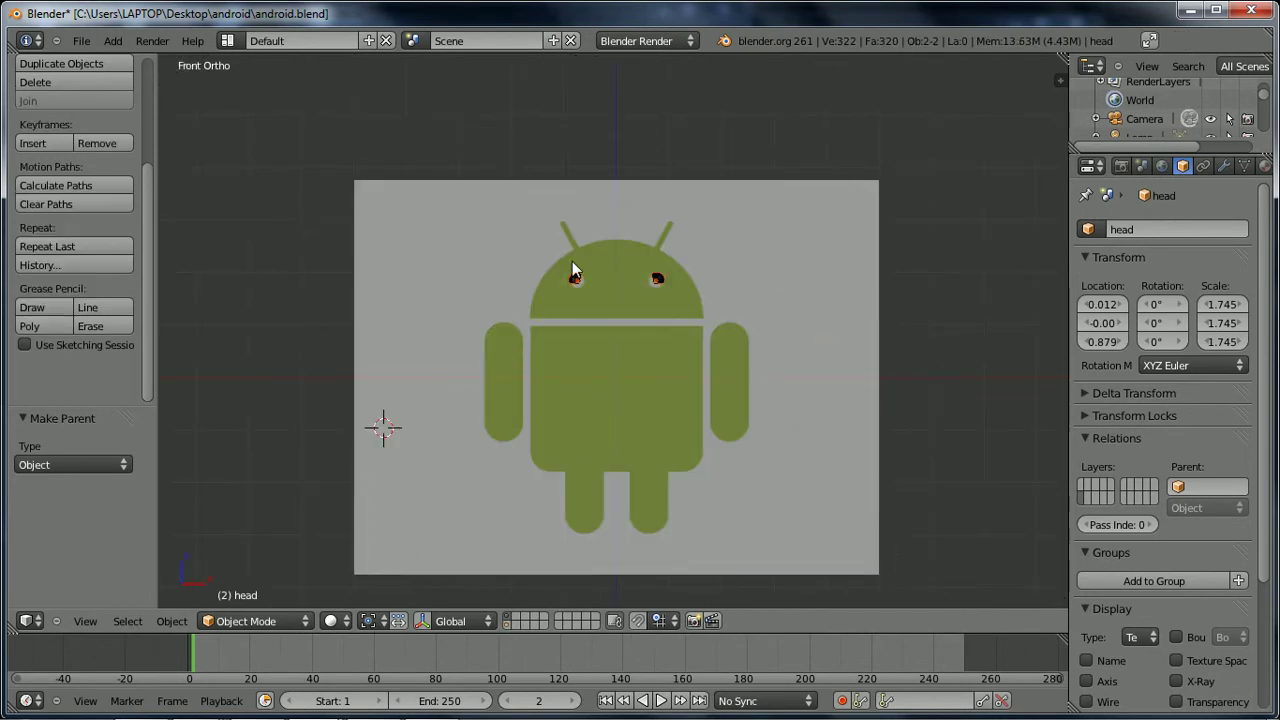
click(507, 626)
scroll(599, 344, down, 2)
scroll(600, 350, down, 2)
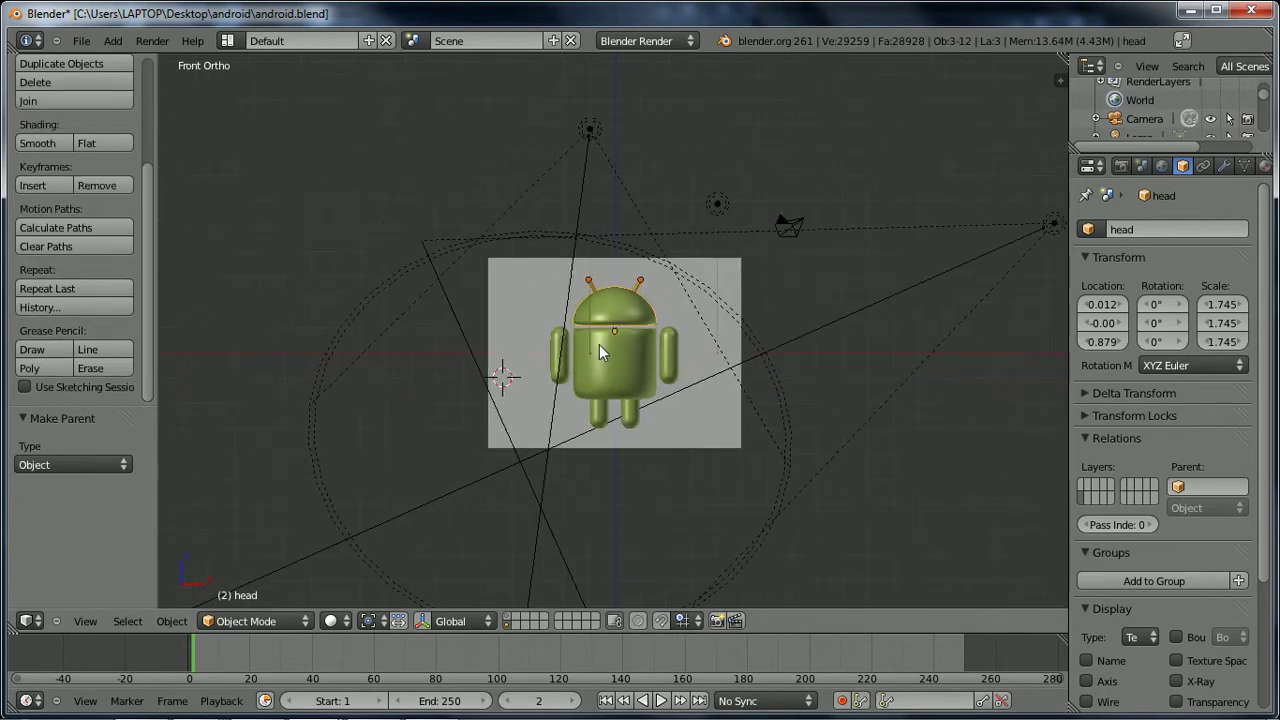
- Select all robot parts without the lamps and camera, and move them to the first layer
key(a)
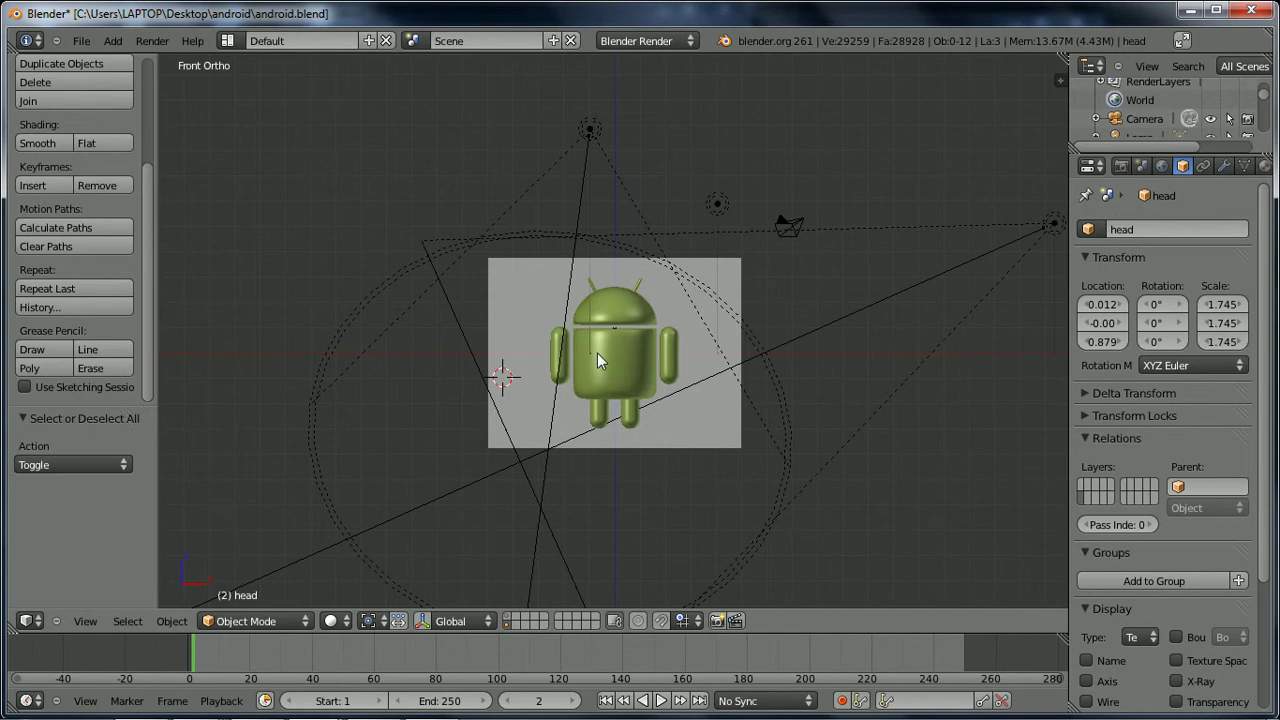
key(a)
shift+right_click(592, 138)
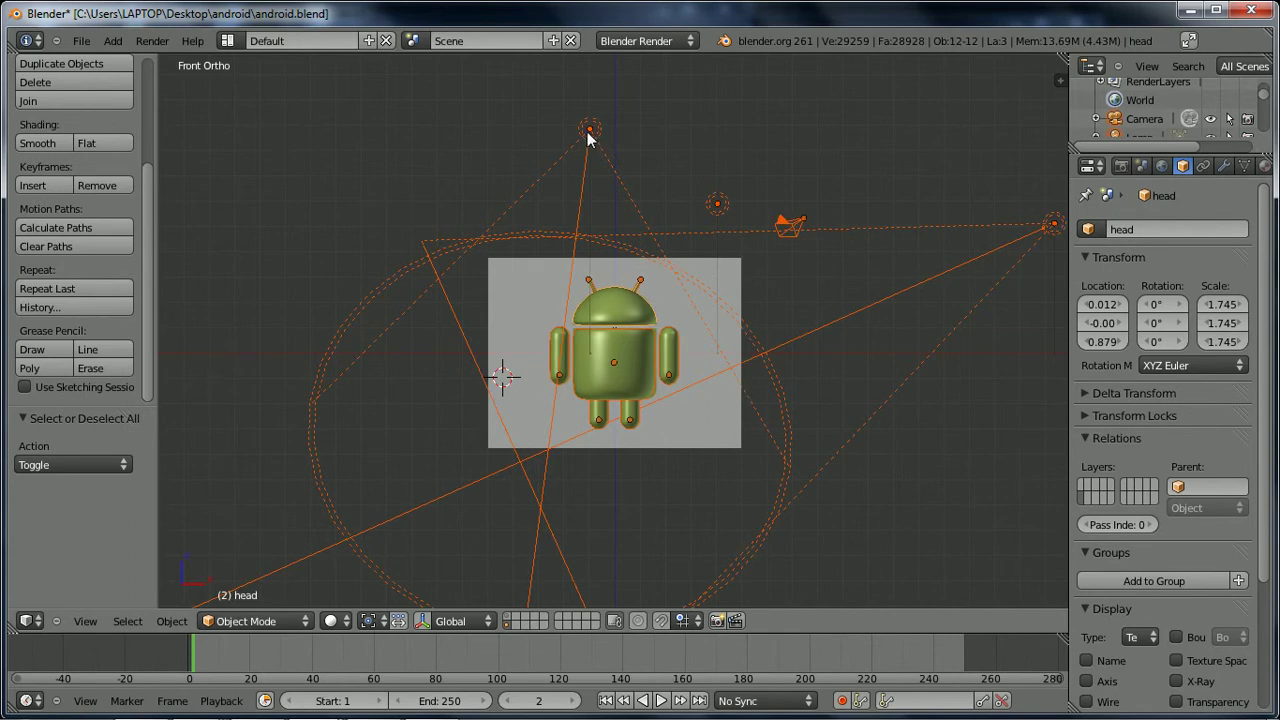
shift+right_click(592, 138)
shift+right_click(718, 204)
shift+right_click(792, 225)
shift+right_click(792, 225)
shift+right_click(1053, 230)
shift+right_click(1053, 230)
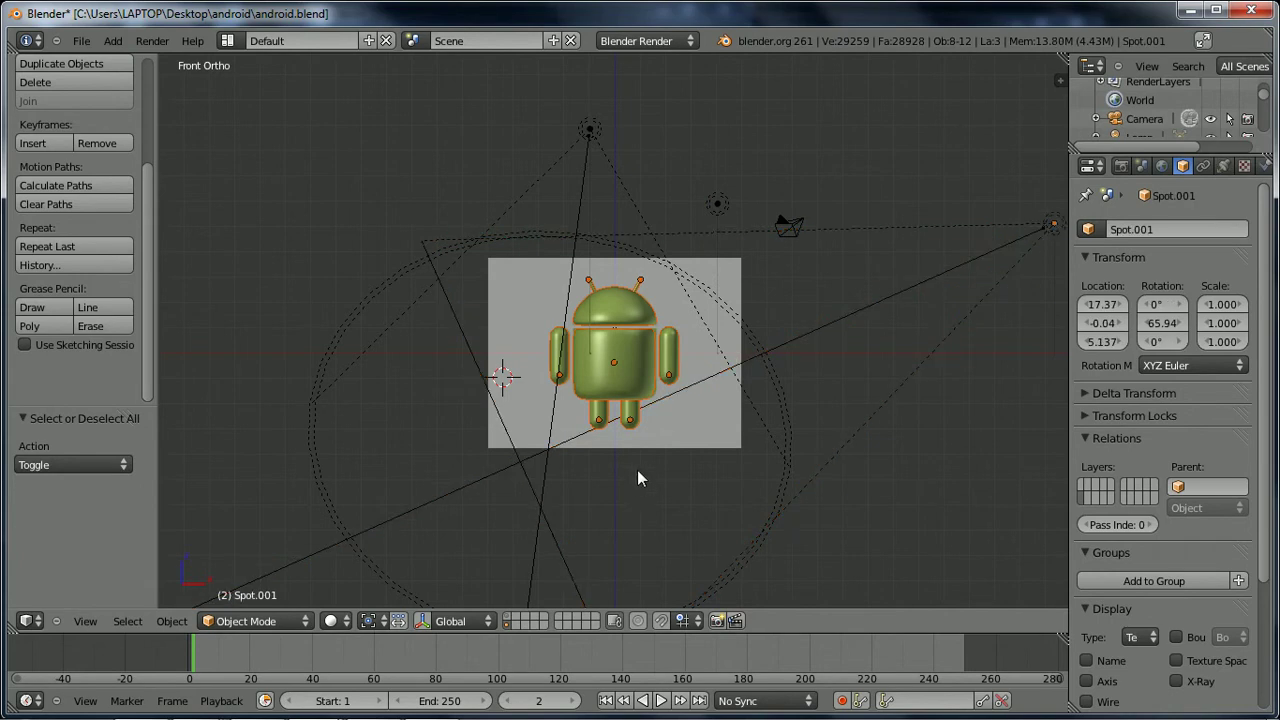
key(m)
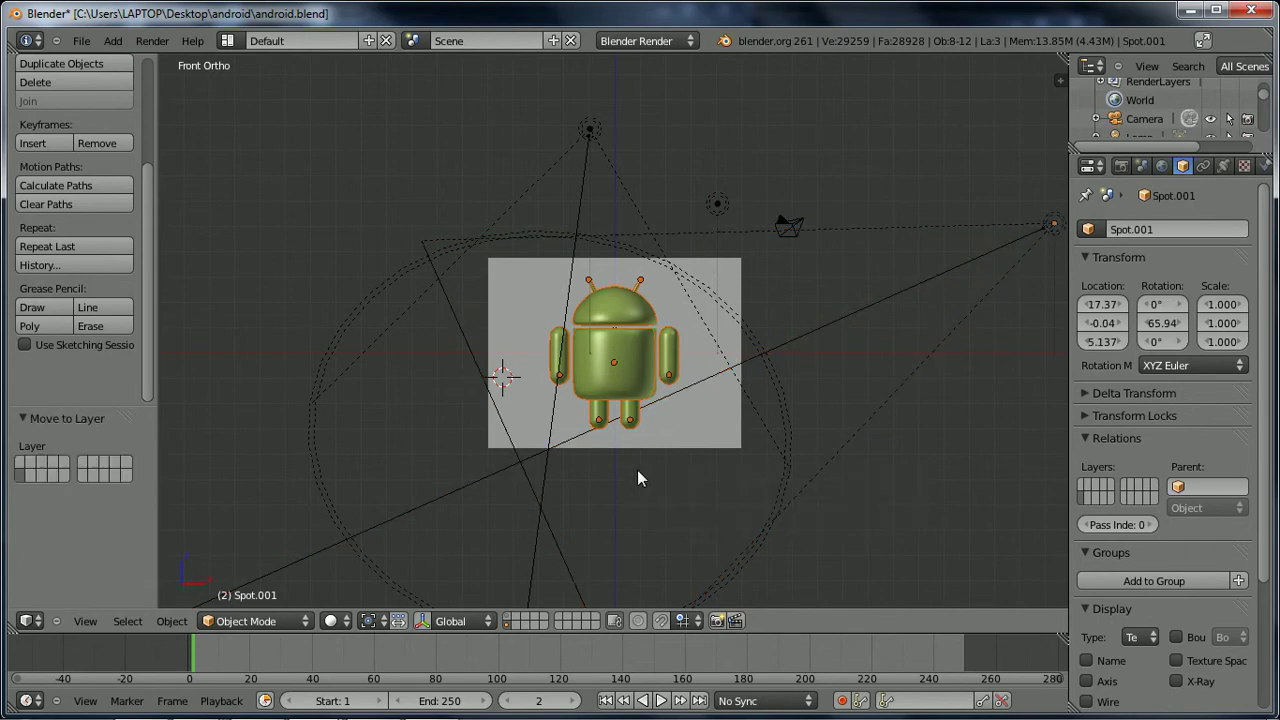
key(m)
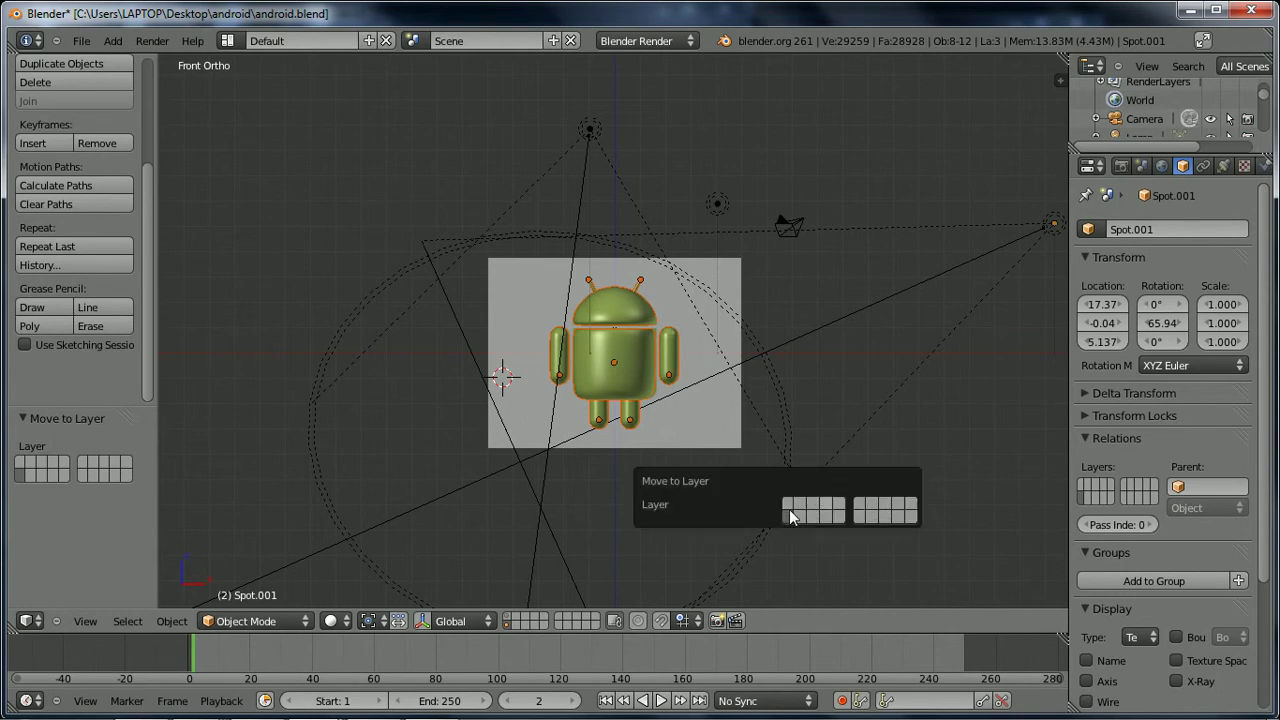
click(787, 507)
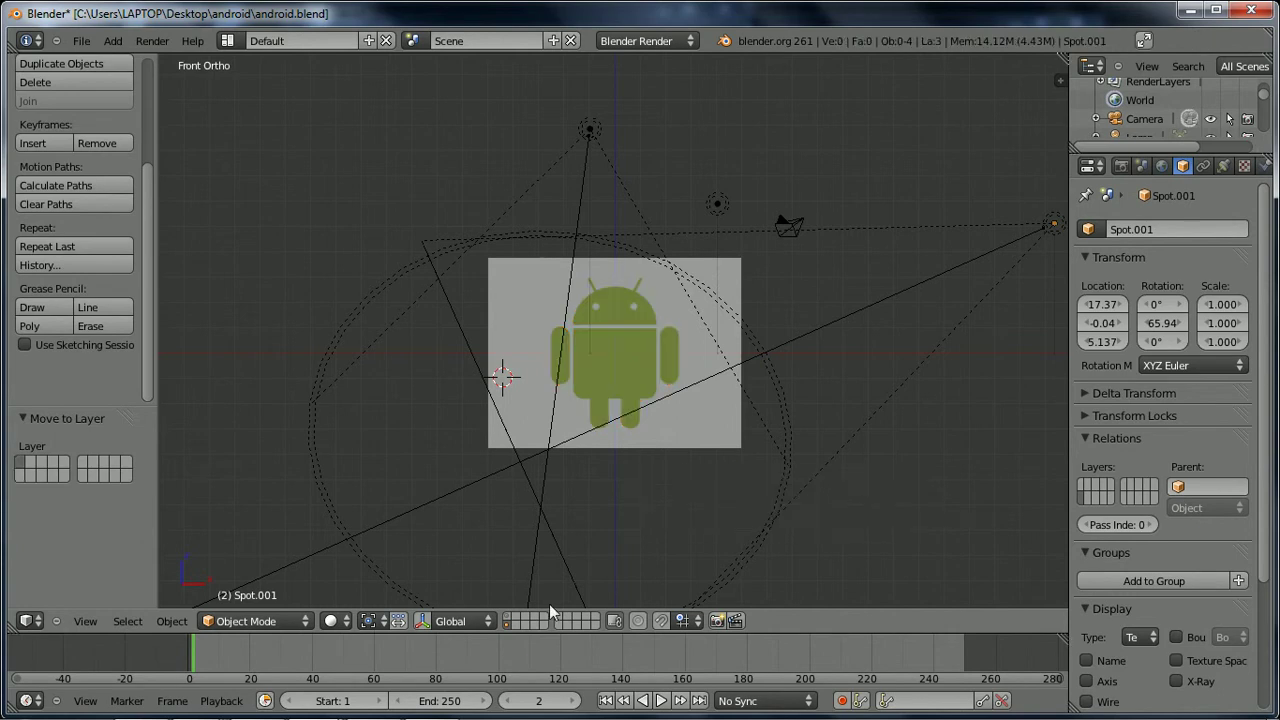
- Show only the first layer, inspect the complete robot from above and return to the front view
click(510, 622)
scroll(604, 378, up, 8)
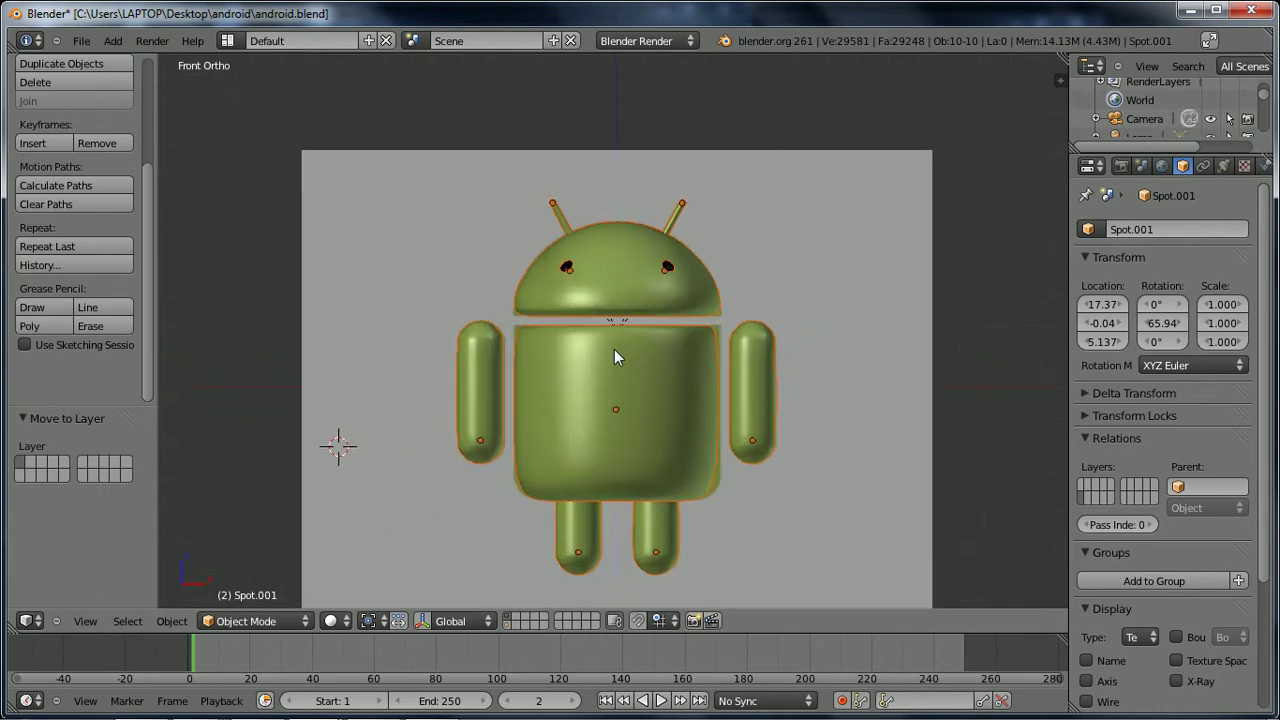
middle_drag(614, 349, 577, 647)
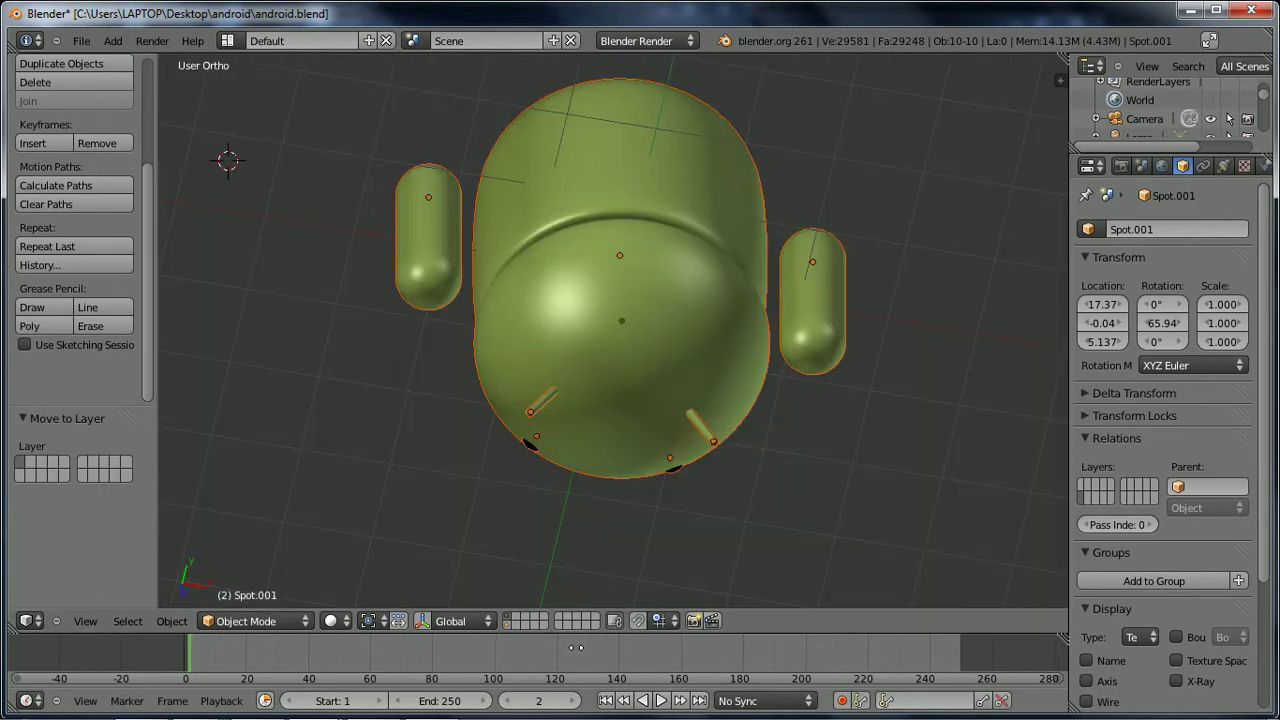
middle_drag(576, 647, 607, 458)
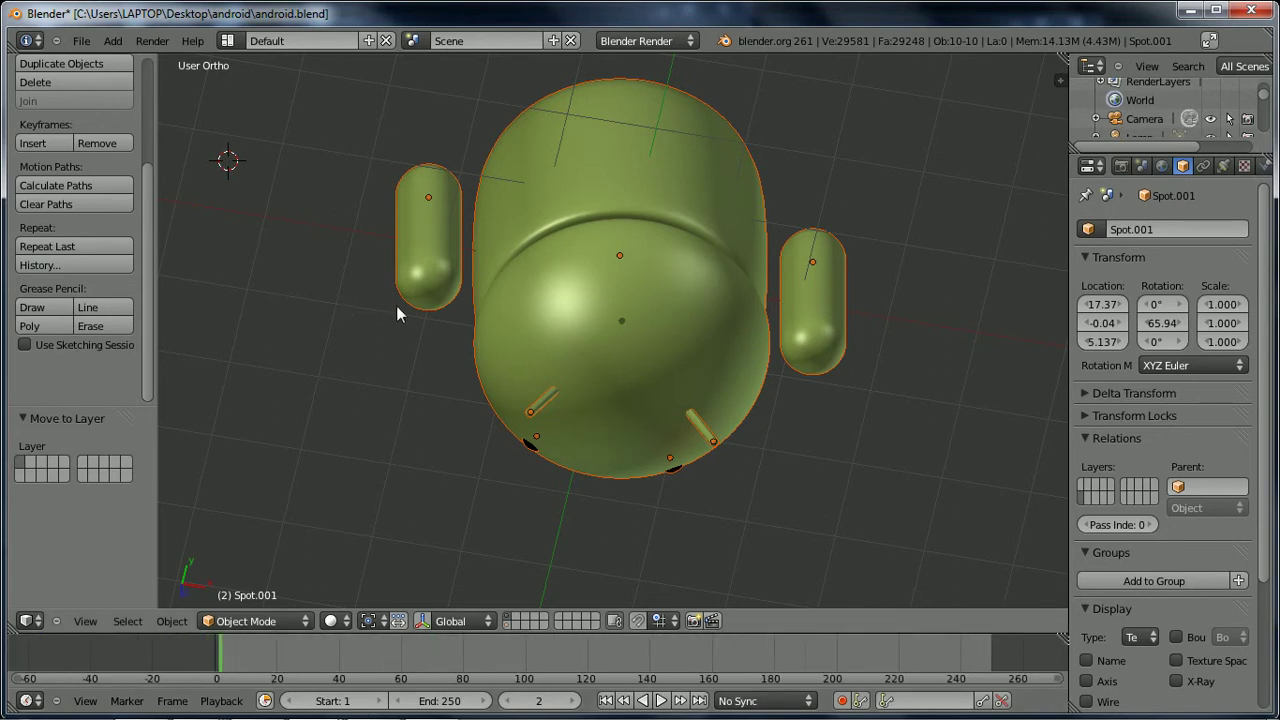
key(KP_1)
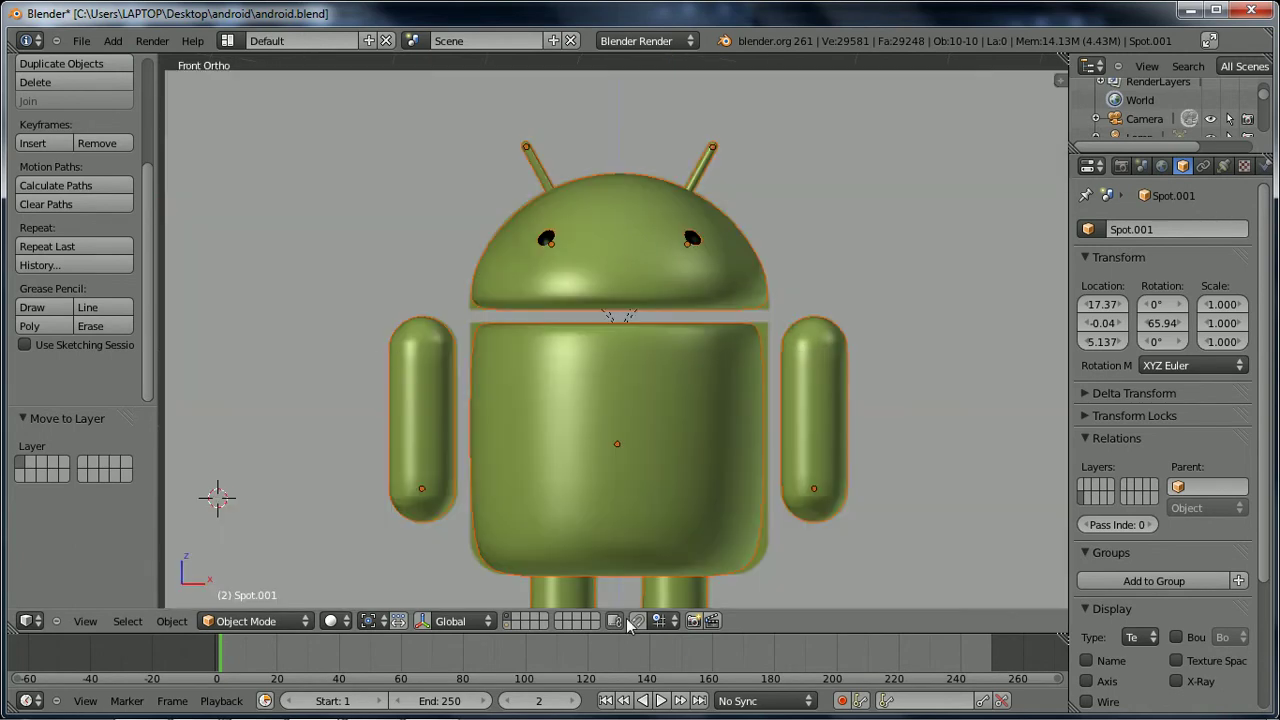
scroll(601, 502, down, 3)
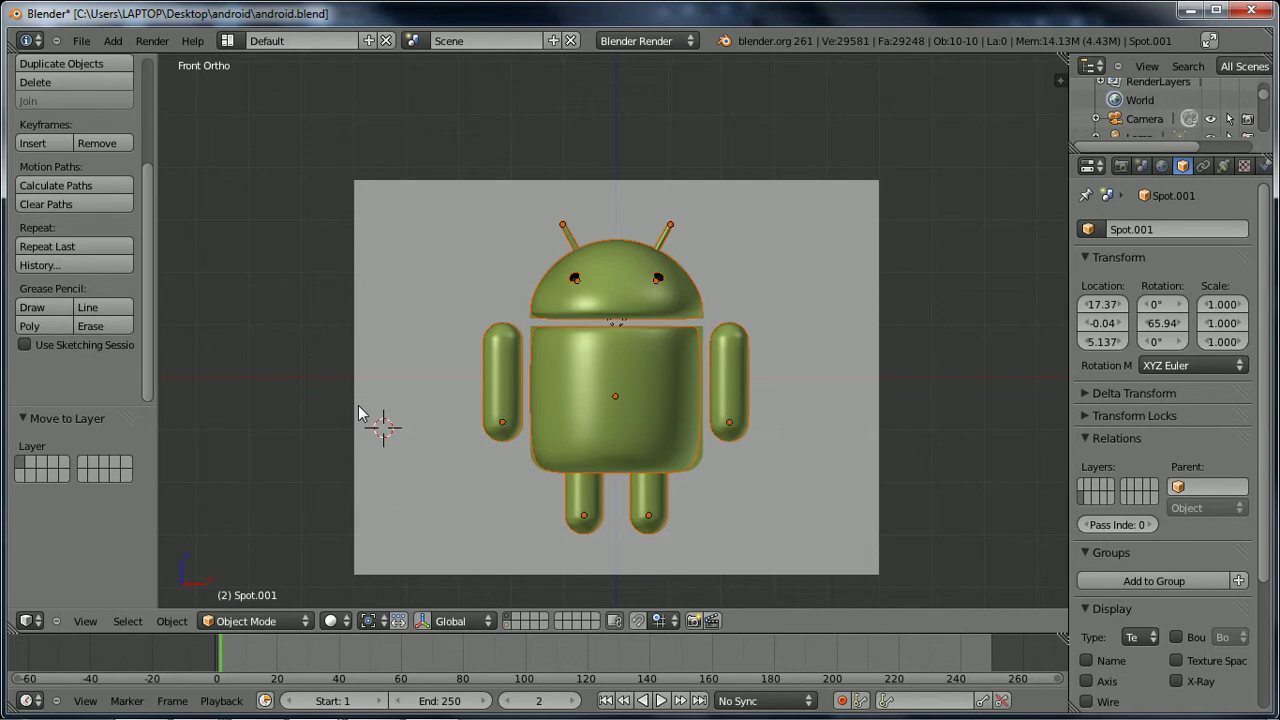
- Deselect everything, snap the 3D cursor to the scene center and add a single-bone armature there
key(a)
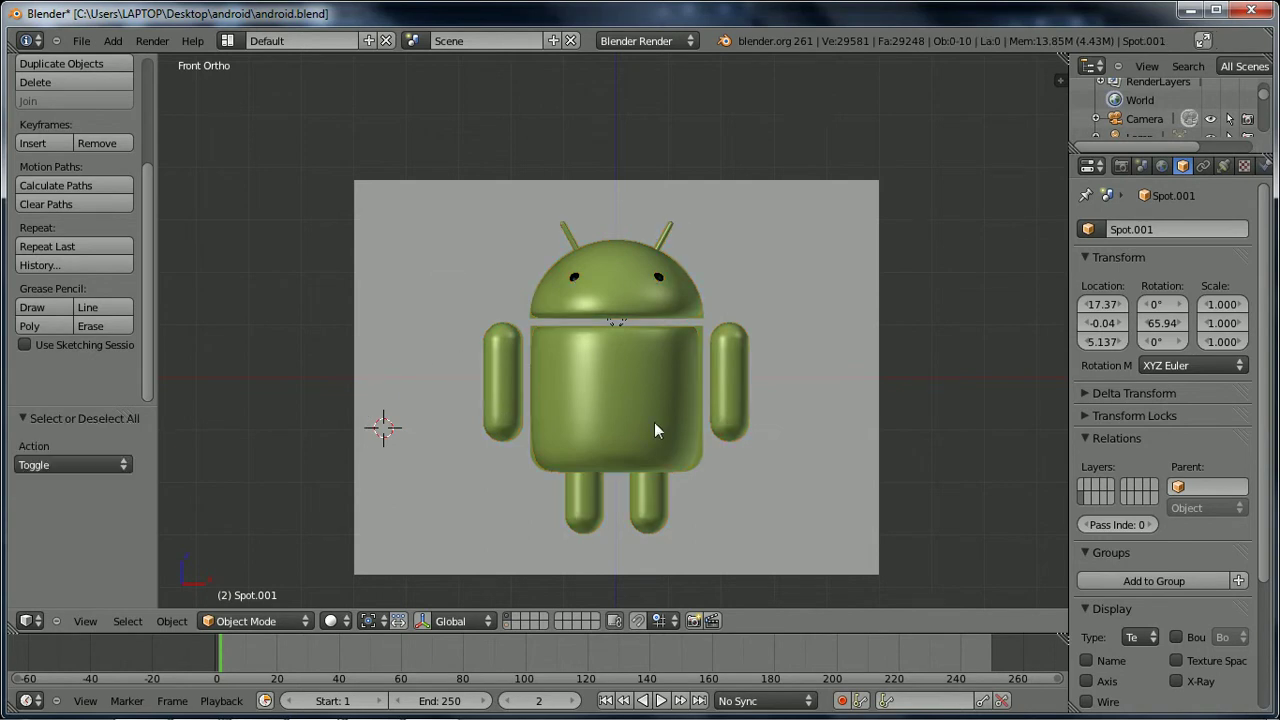
key(shift+s)
click(654, 423)
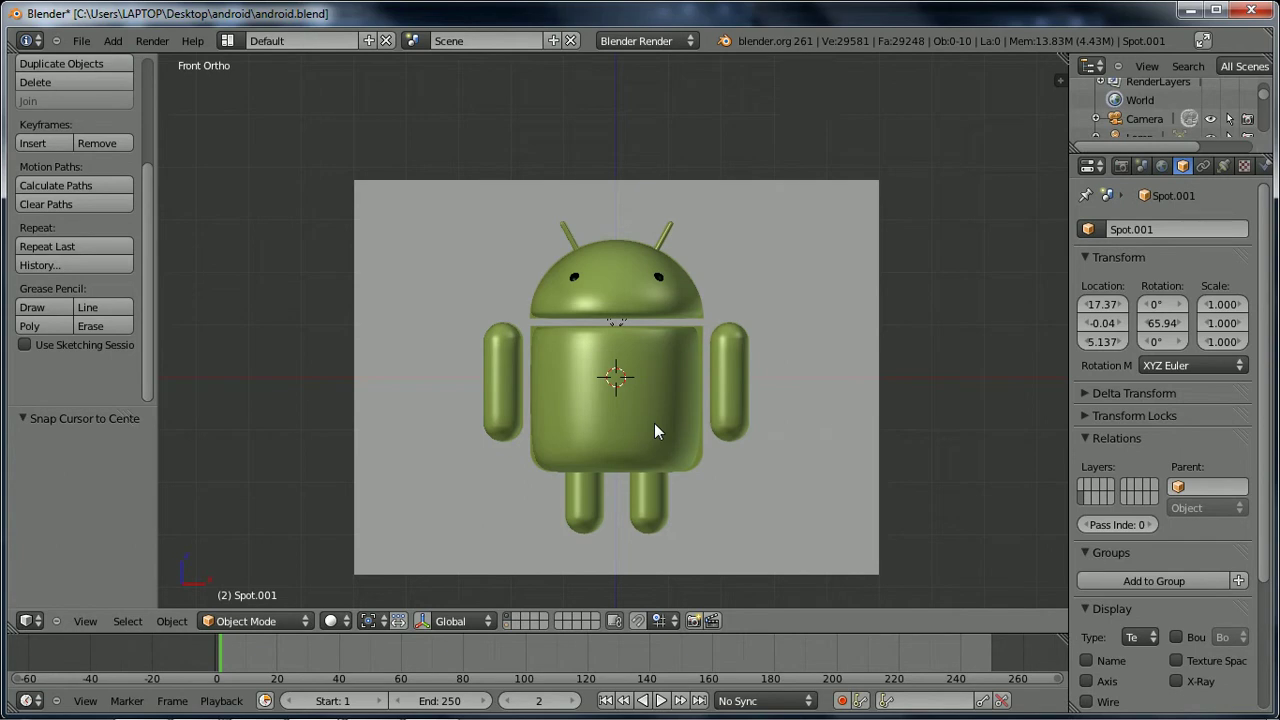
key(shift+a)
mouse_move(654, 423)
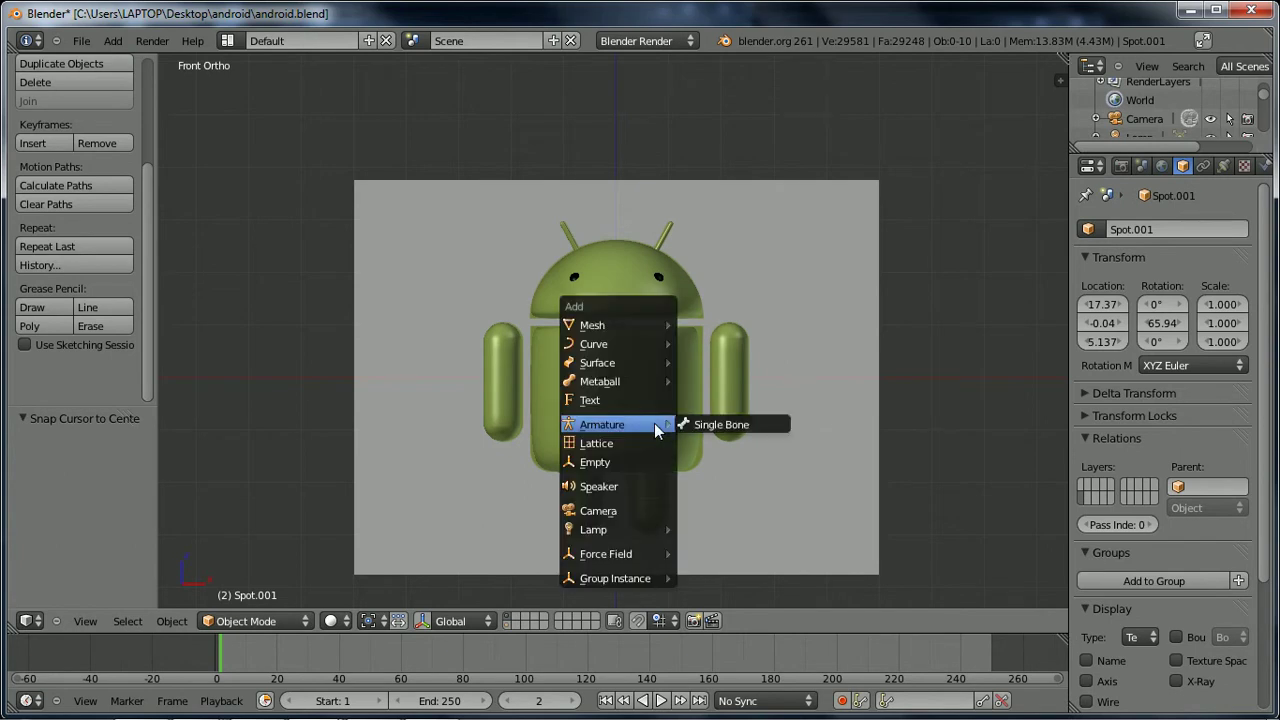
click(701, 429)
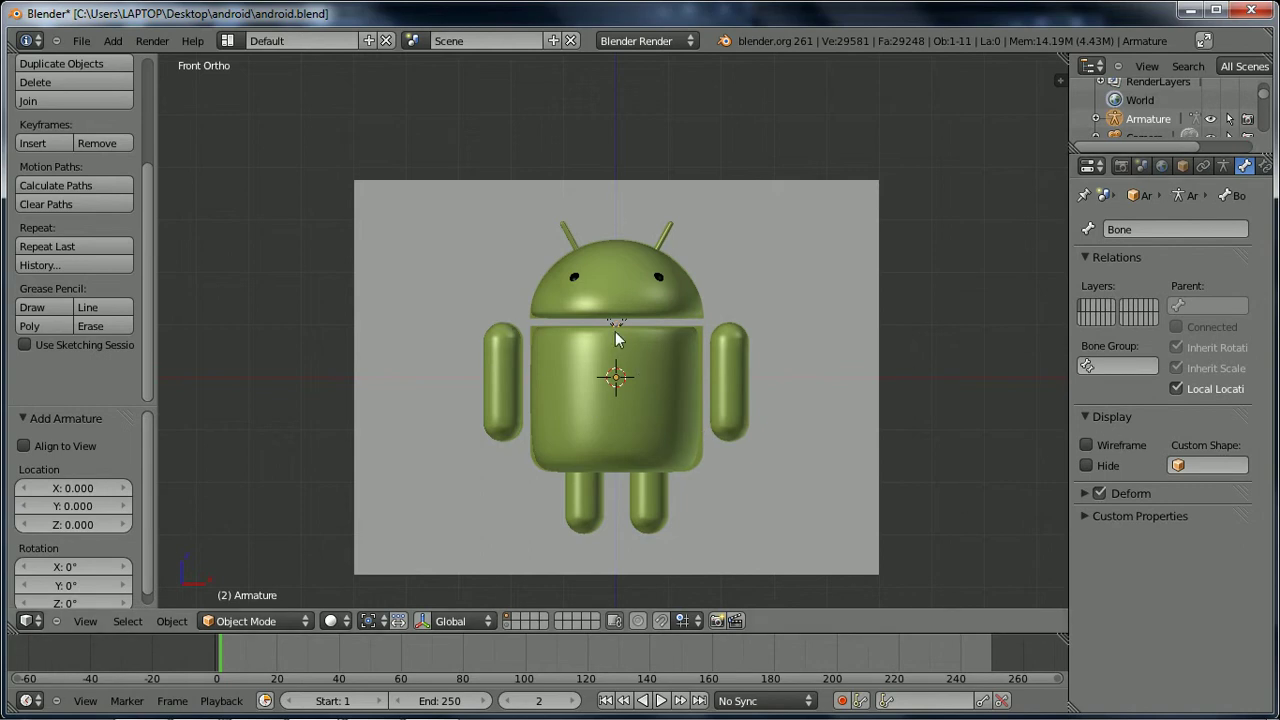
- Enable X-Ray display for the armature and scale it up by a factor of about 2.118
click(1221, 170)
click(1177, 564)
scroll(533, 408, up, 2)
click(254, 232)
key(s)
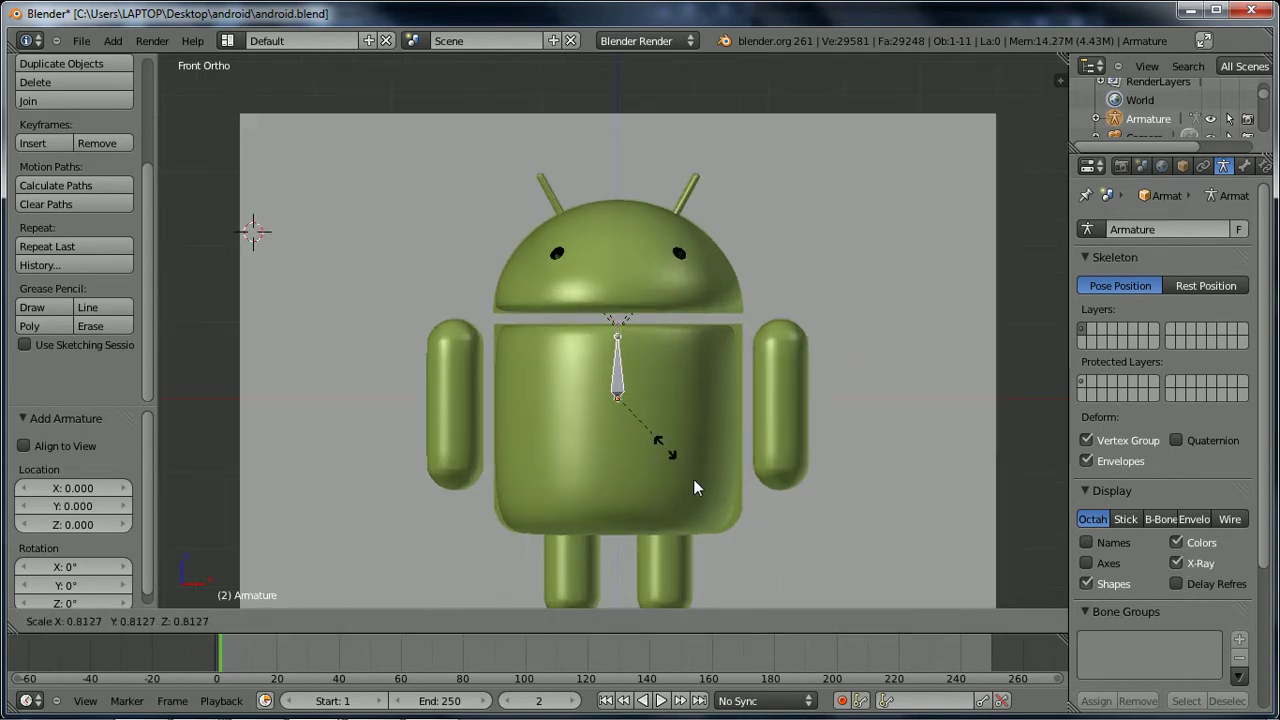
click(740, 530)
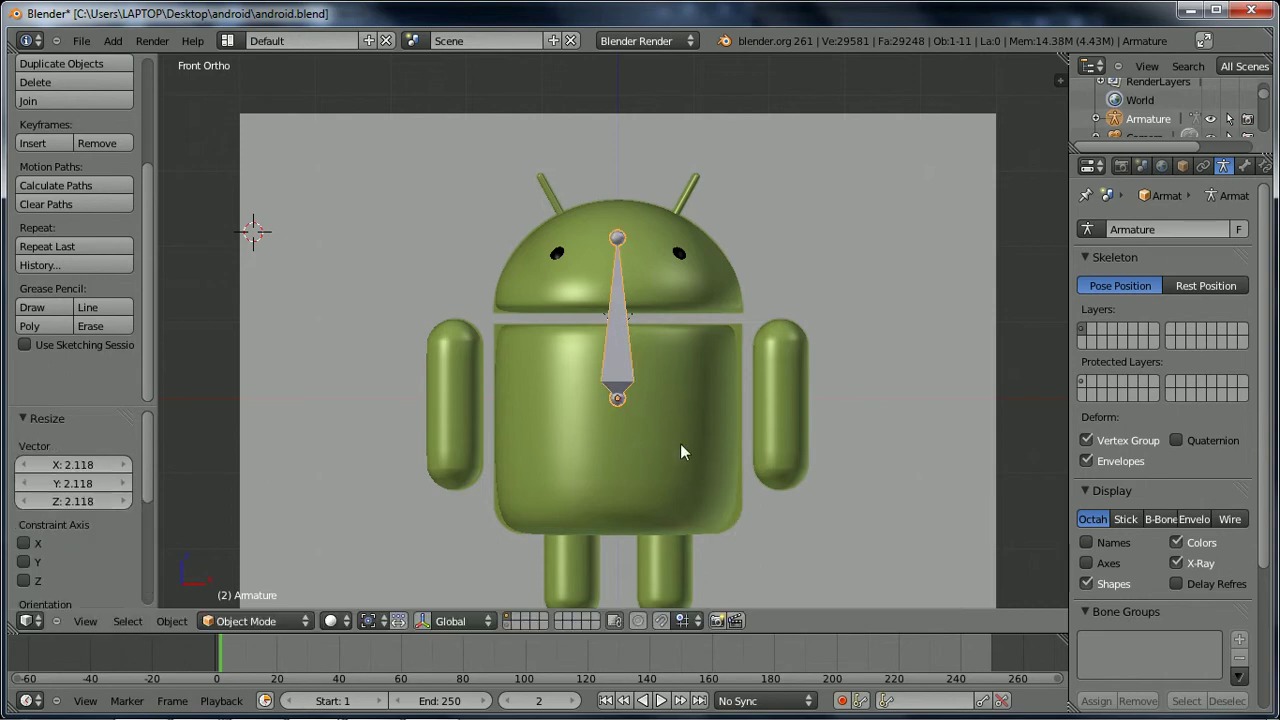
- Move the armature about 1.685 units down along the Z axis so its root sits at the base of the body
key(g)
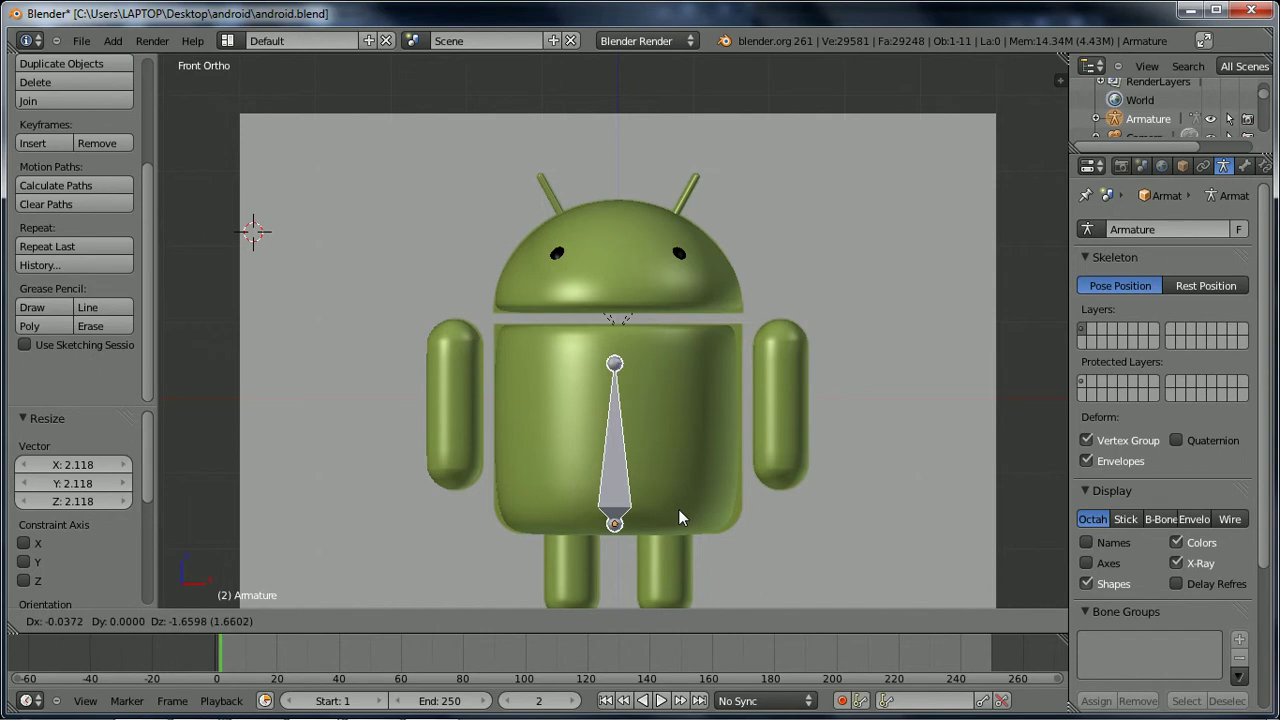
key(Escape)
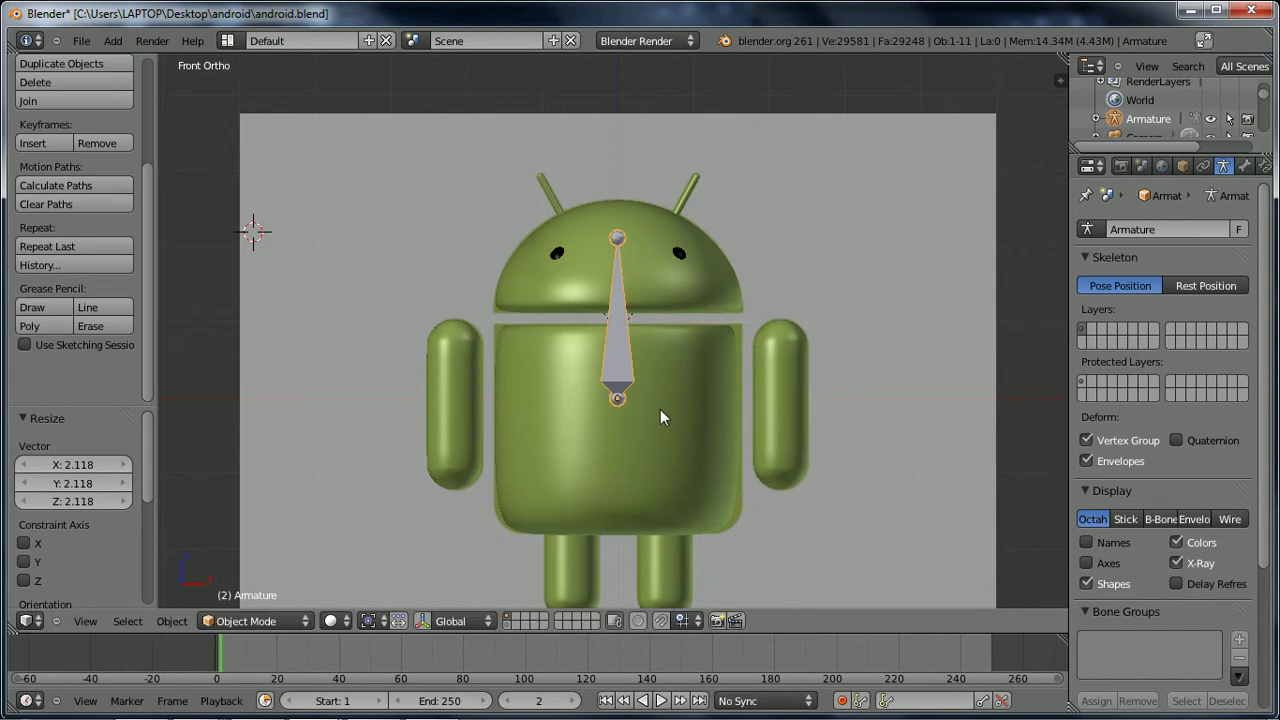
key(g)
key(z)
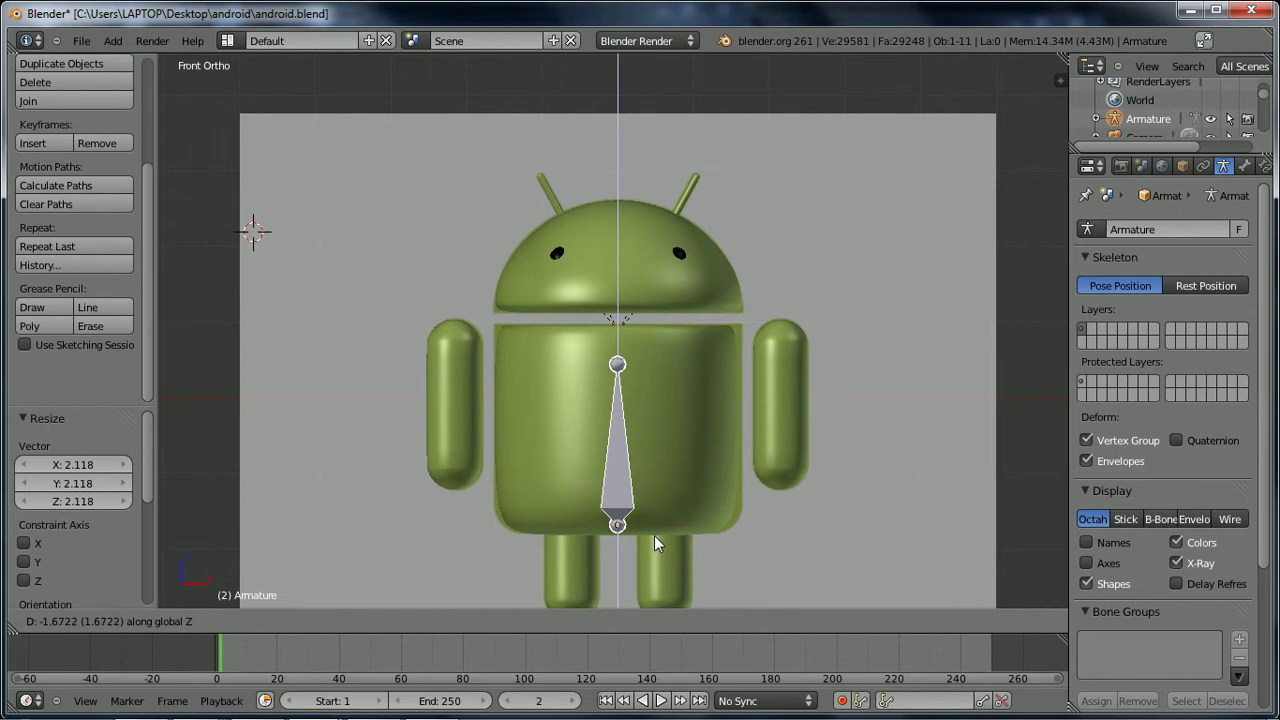
click(654, 536)
- Edit the armature and raise the bone's upper tip about 0.582 units along Z to the gap below the head
right_click(664, 413)
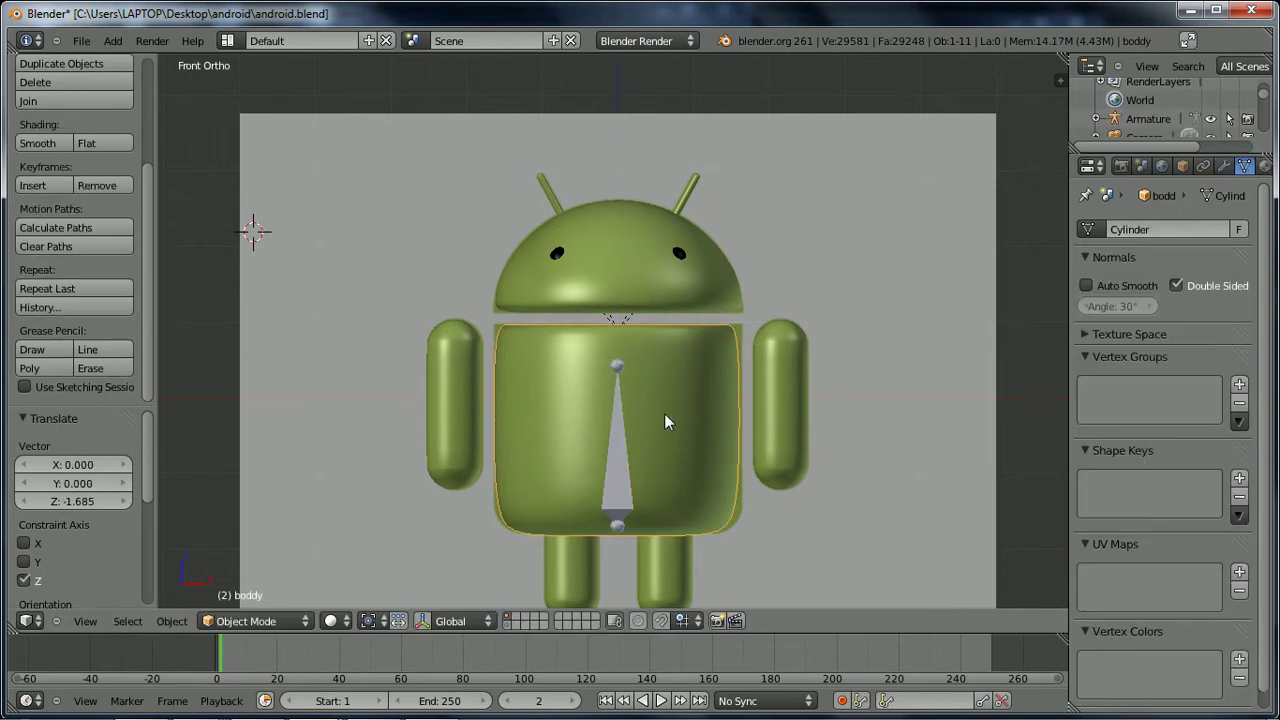
right_click(616, 368)
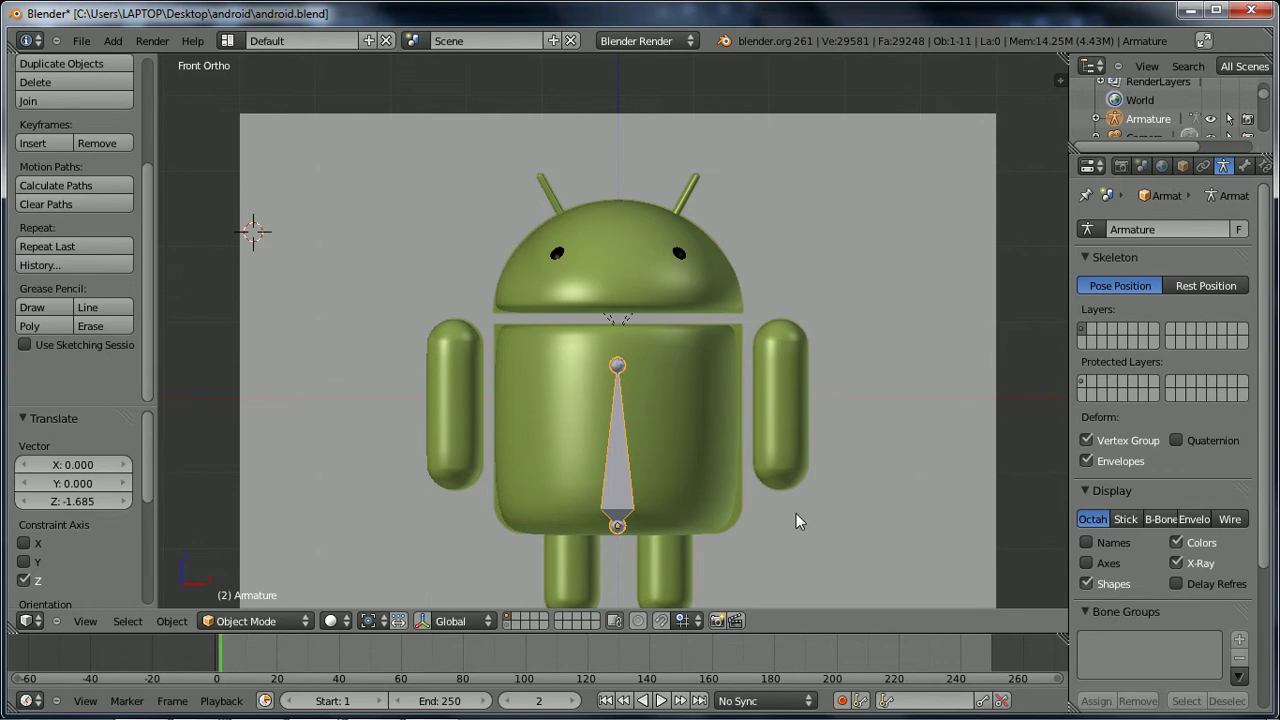
key(g)
key(Escape)
key(Tab)
key(g)
key(z)
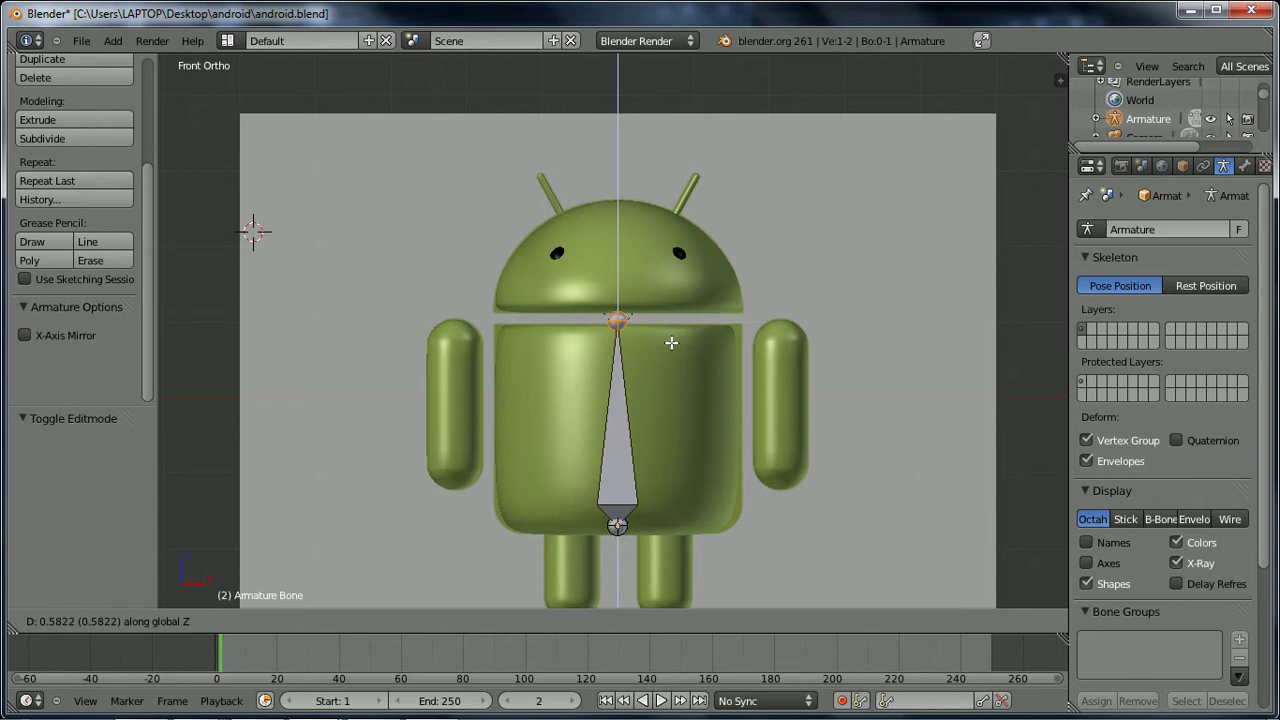
click(671, 343)
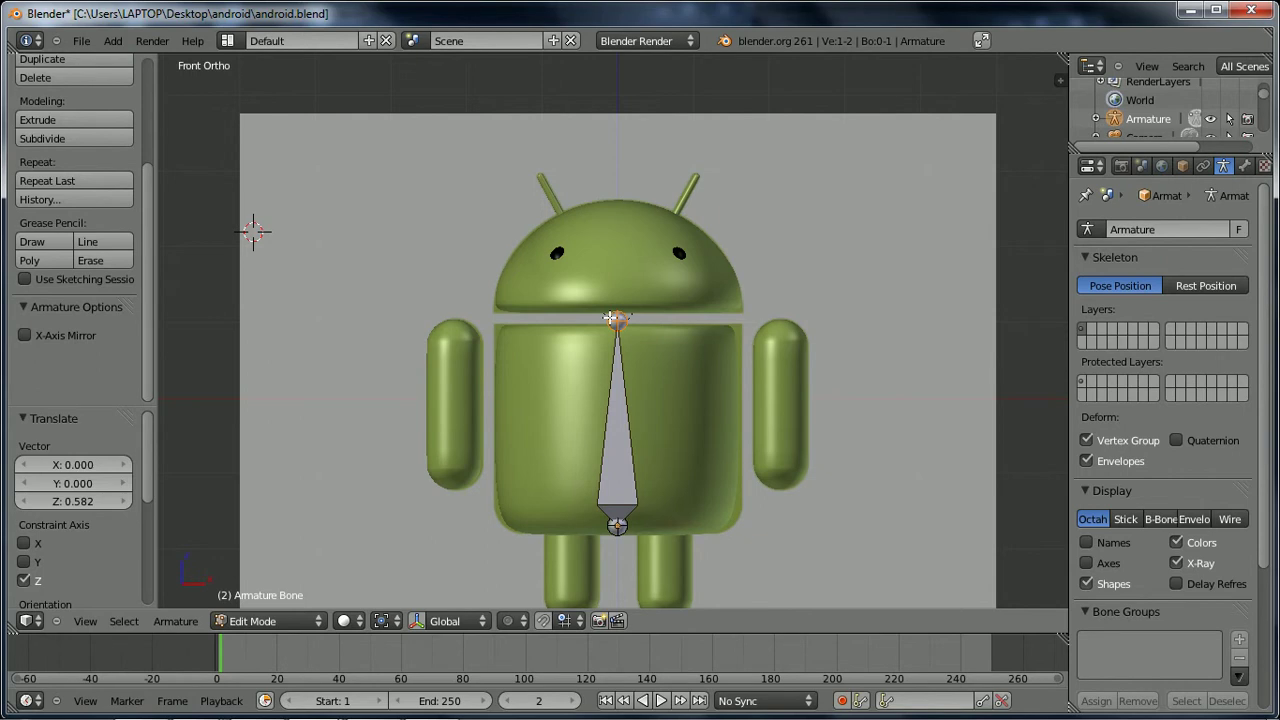
- Extrude a head bone about 1.511 units up along Z from the body bone's tip to the top of the head
key(e)
key(z)
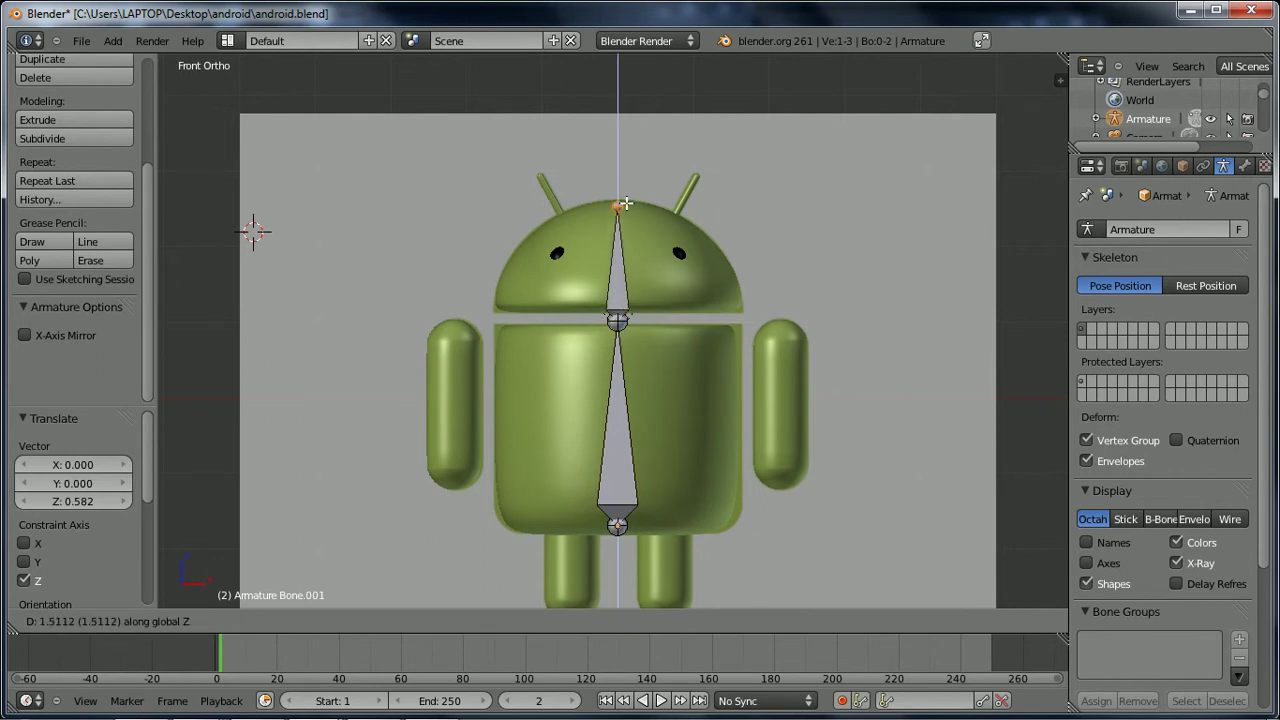
click(625, 203)
- With X-Axis Mirror enabled, extrude a shoulder bone about 1.635 units along X from the neck joint
right_click(618, 321)
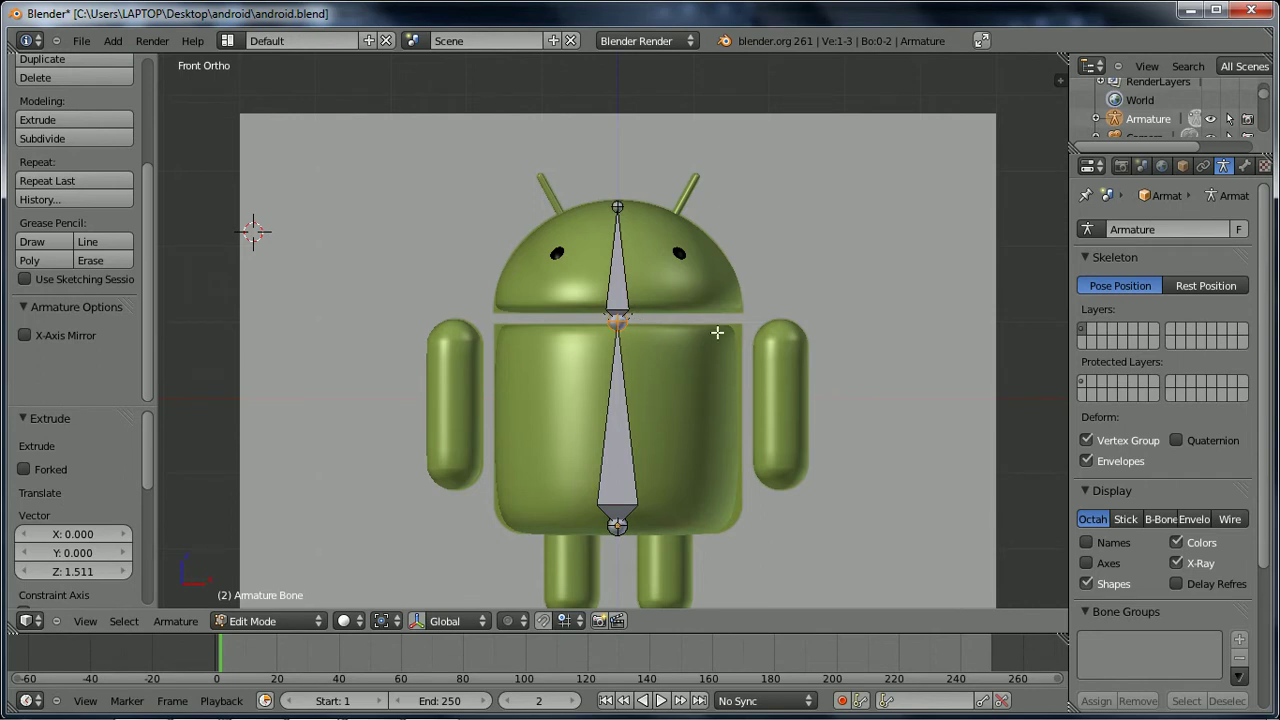
click(25, 337)
key(e)
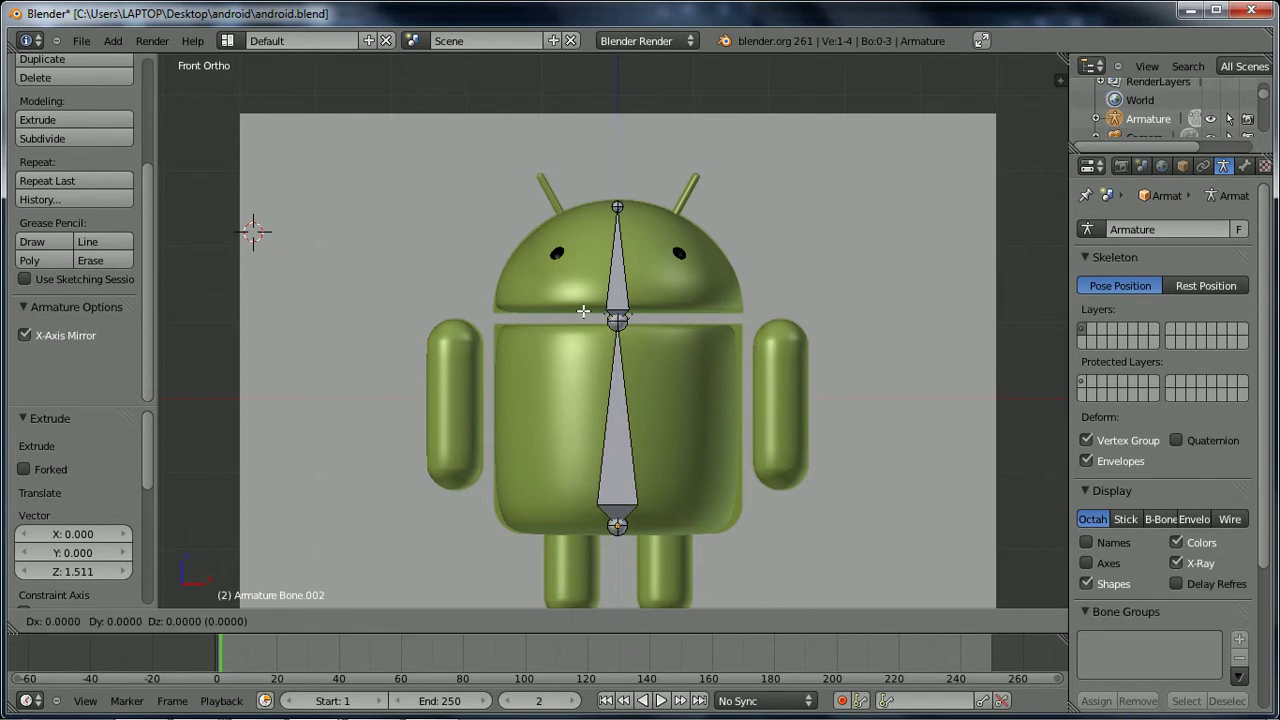
key(x)
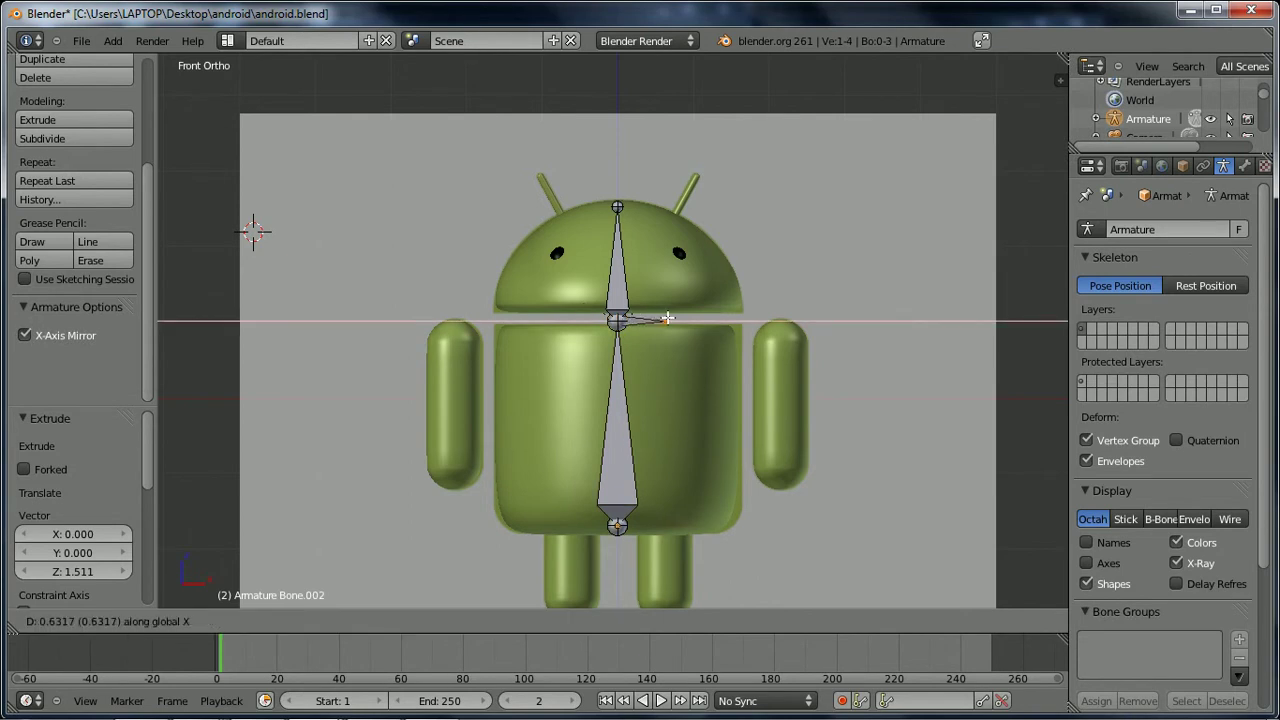
click(707, 316)
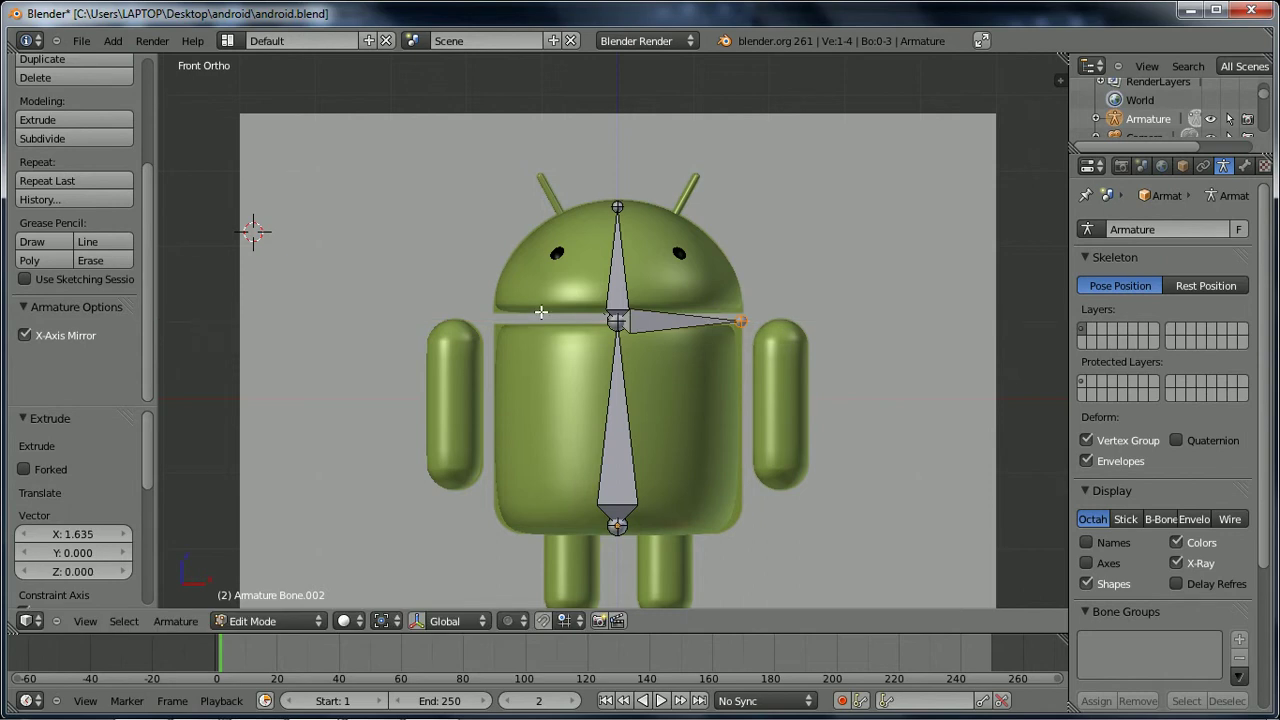
- Disable X-Axis Mirror, duplicate the shoulder bone and rotate the copy 180° around the Y axis
click(30, 337)
right_click(677, 331)
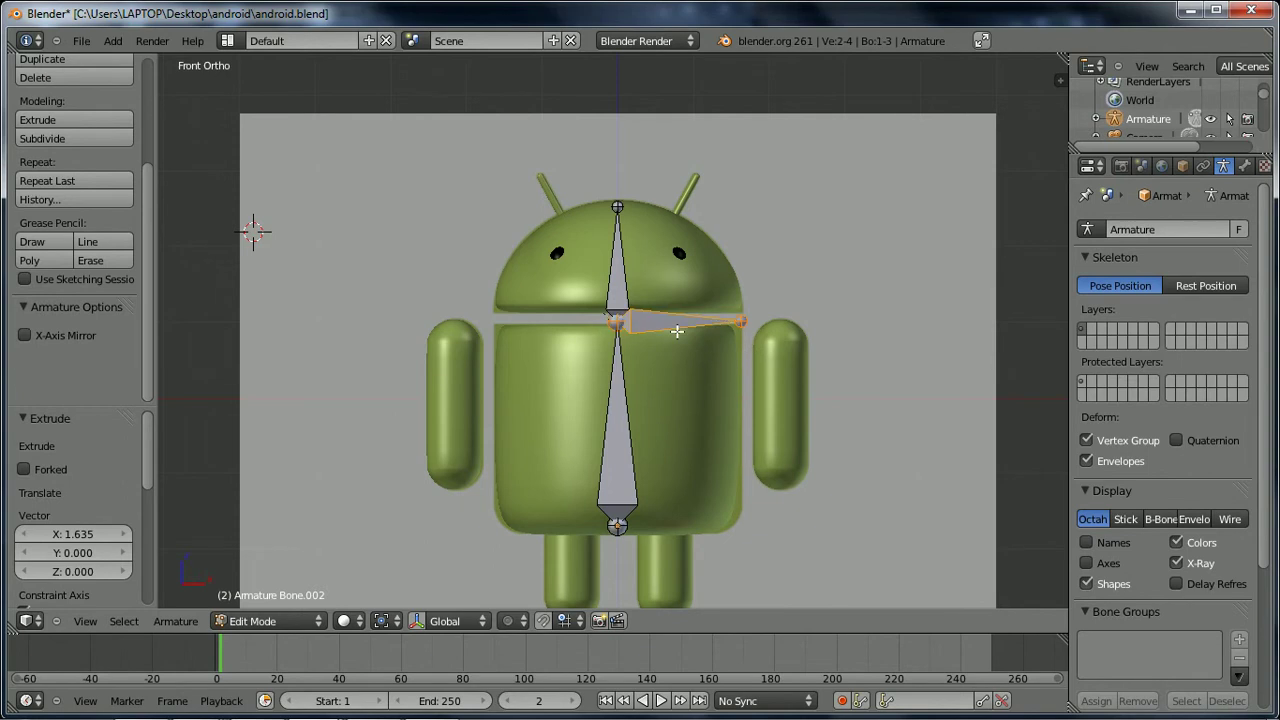
key(e)
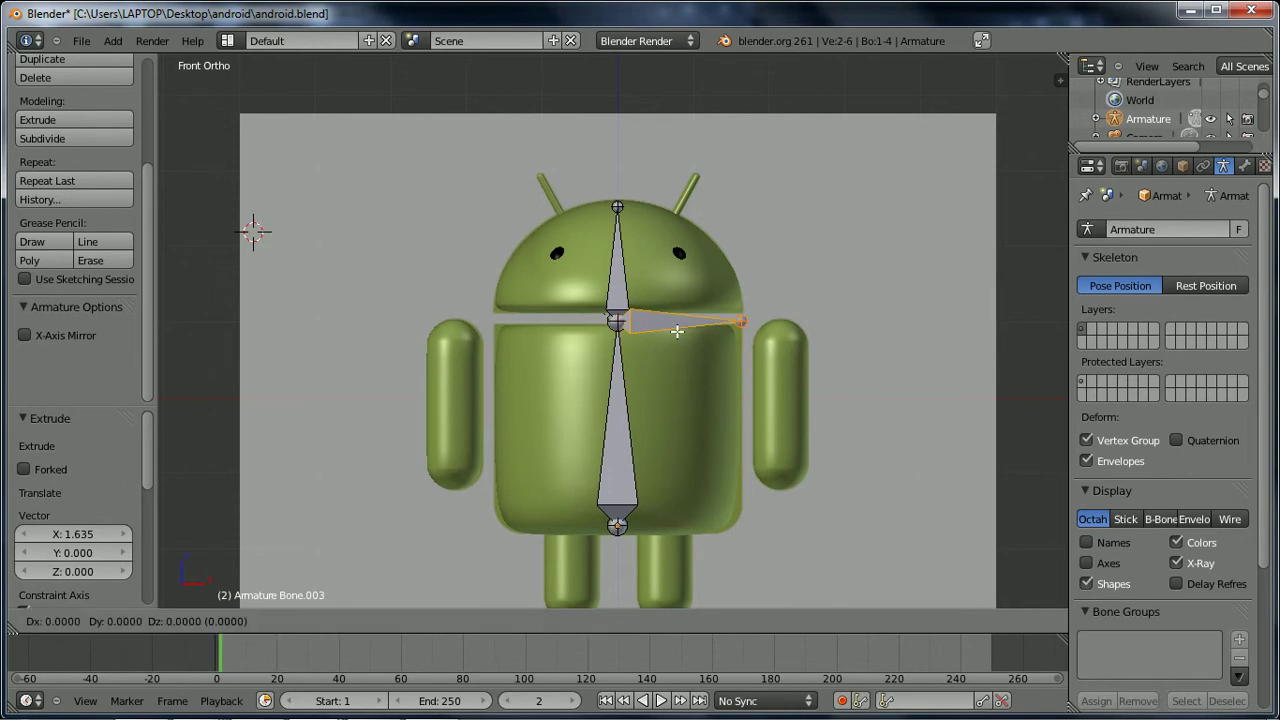
key(r)
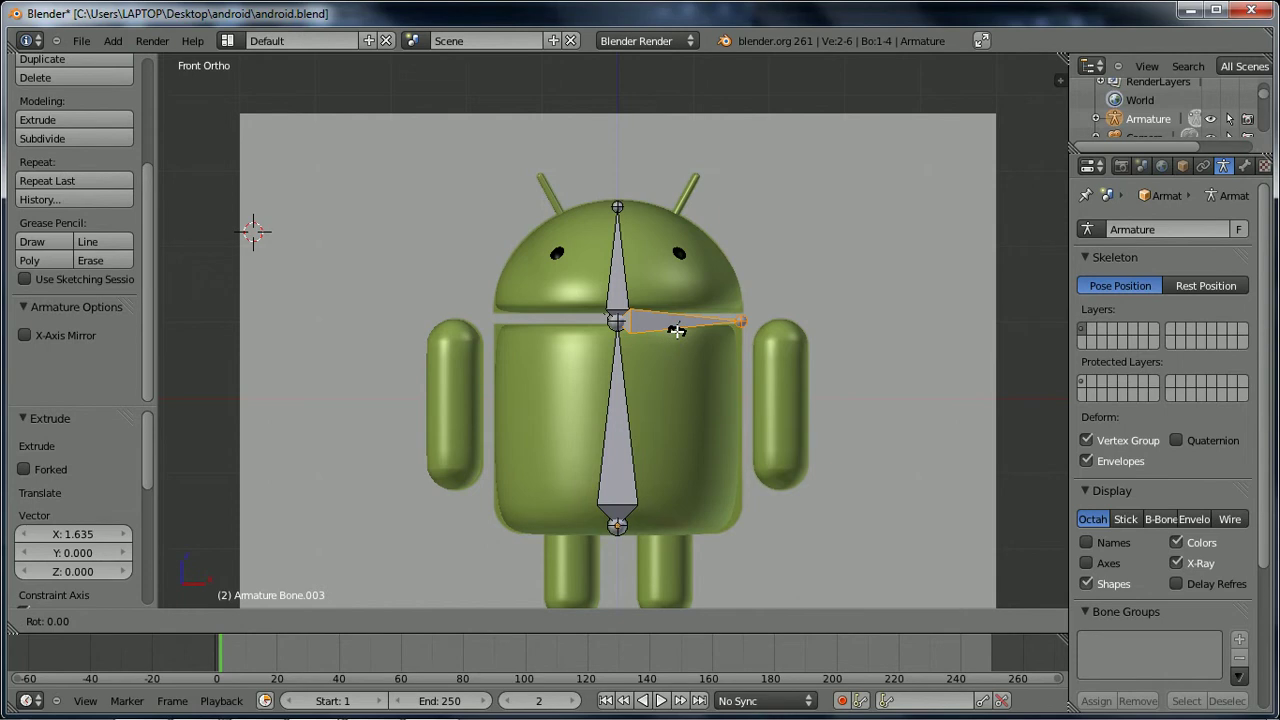
key(z)
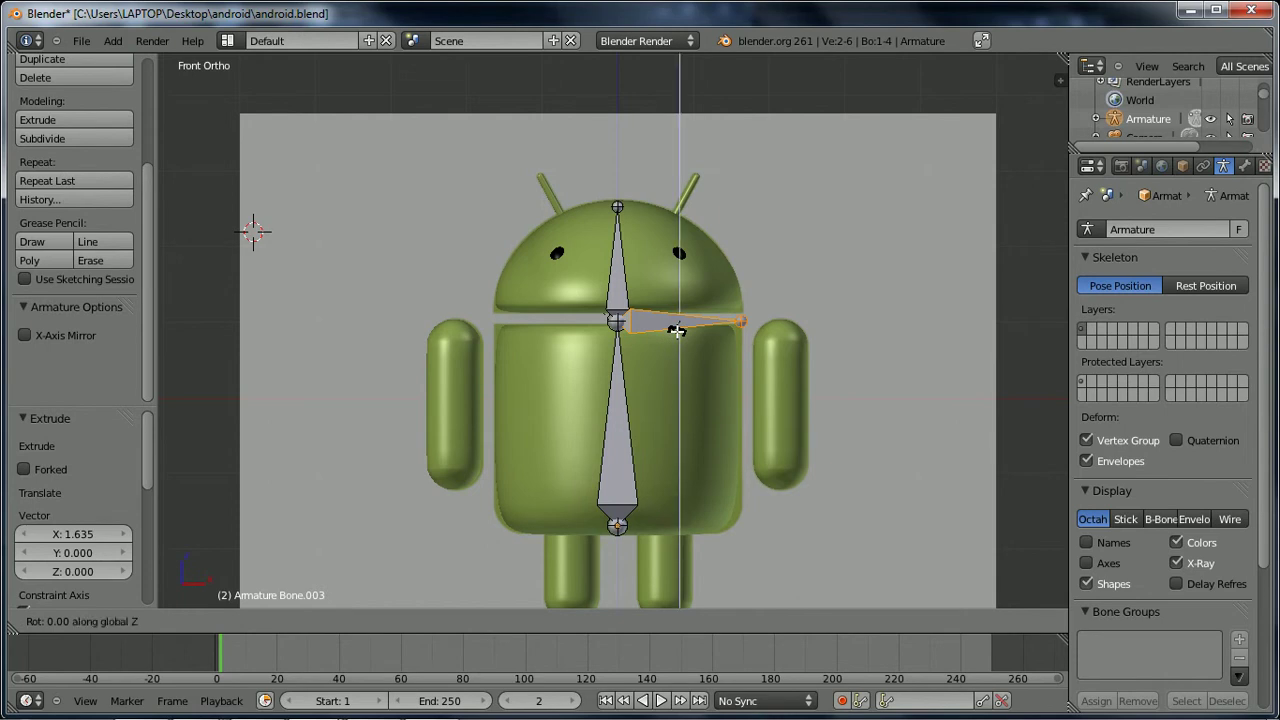
key(y)
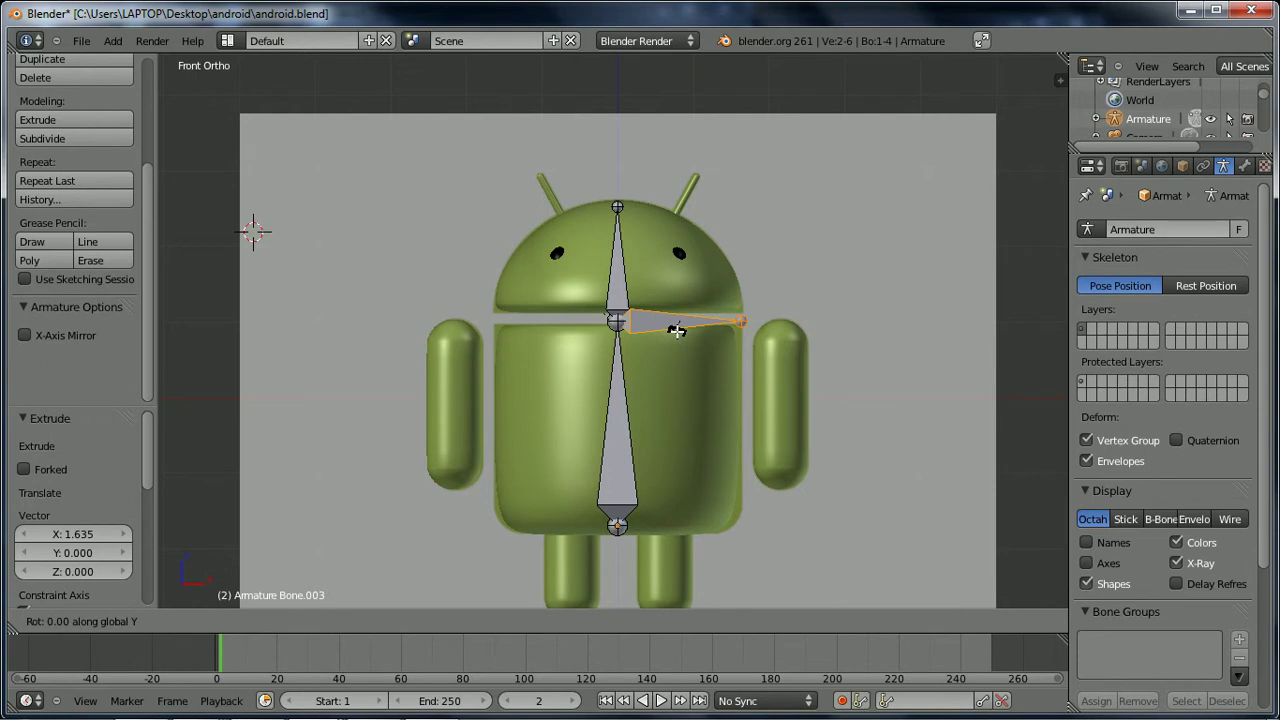
text(180)
key(Return)
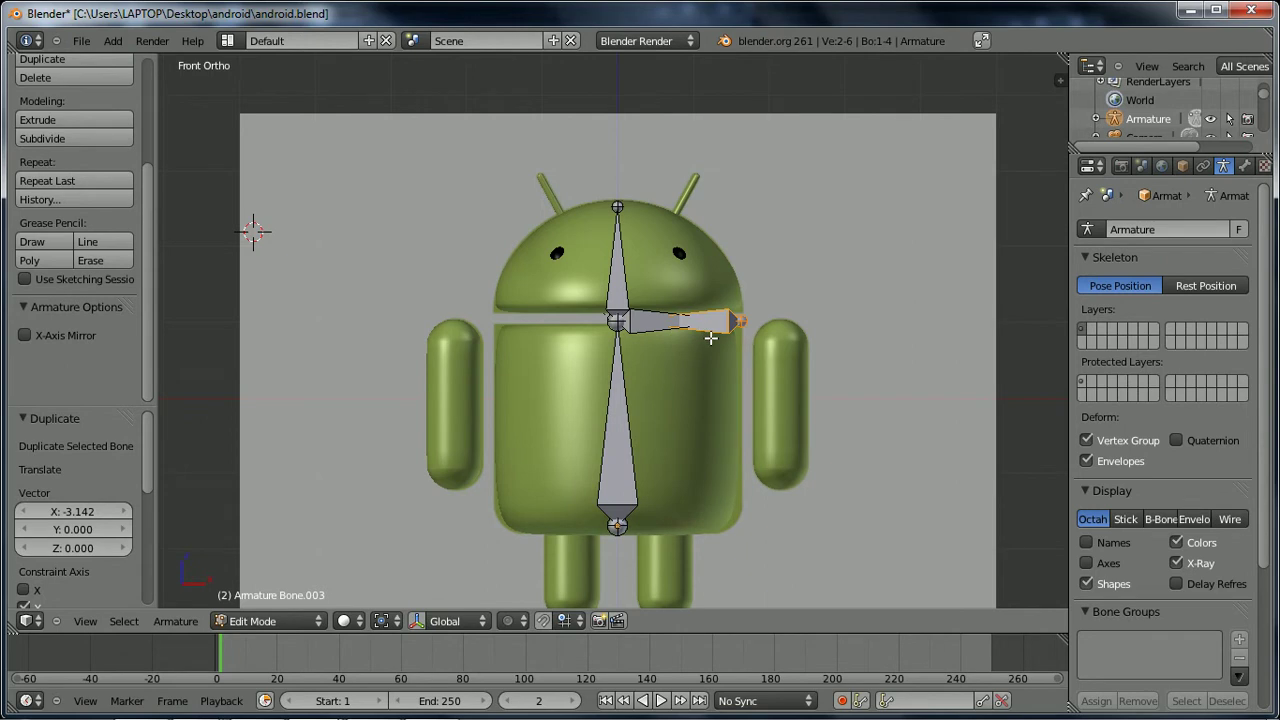
- Move the rotated shoulder bone copy about -1.709 units along X to the other side of the neck joint
key(g)
key(x)
click(582, 340)
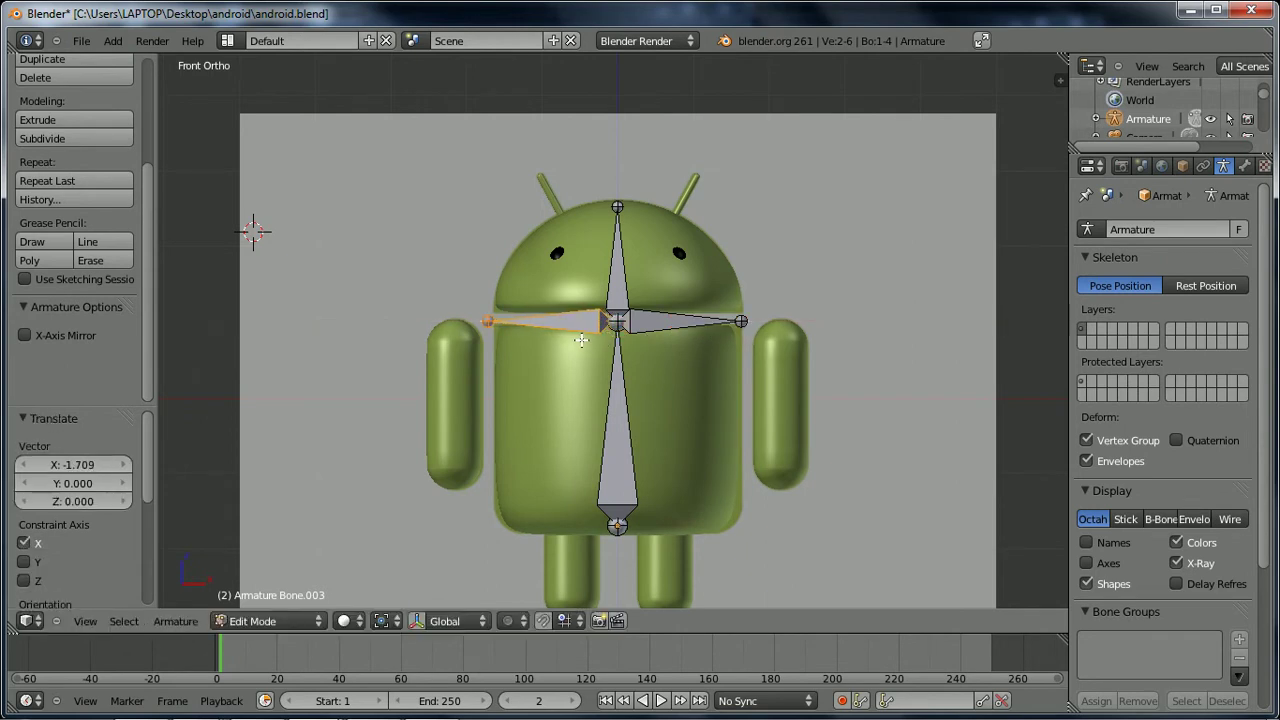
- Rename the bone inside the head as head
right_click(622, 290)
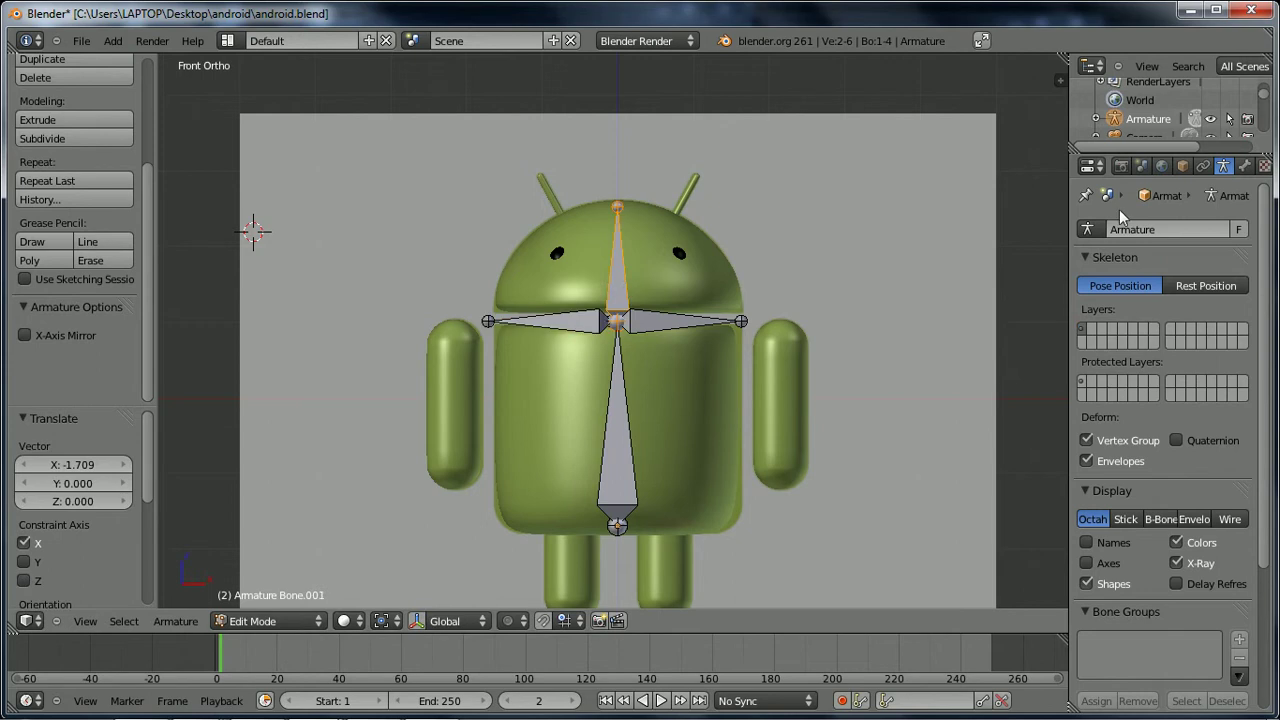
click(1244, 166)
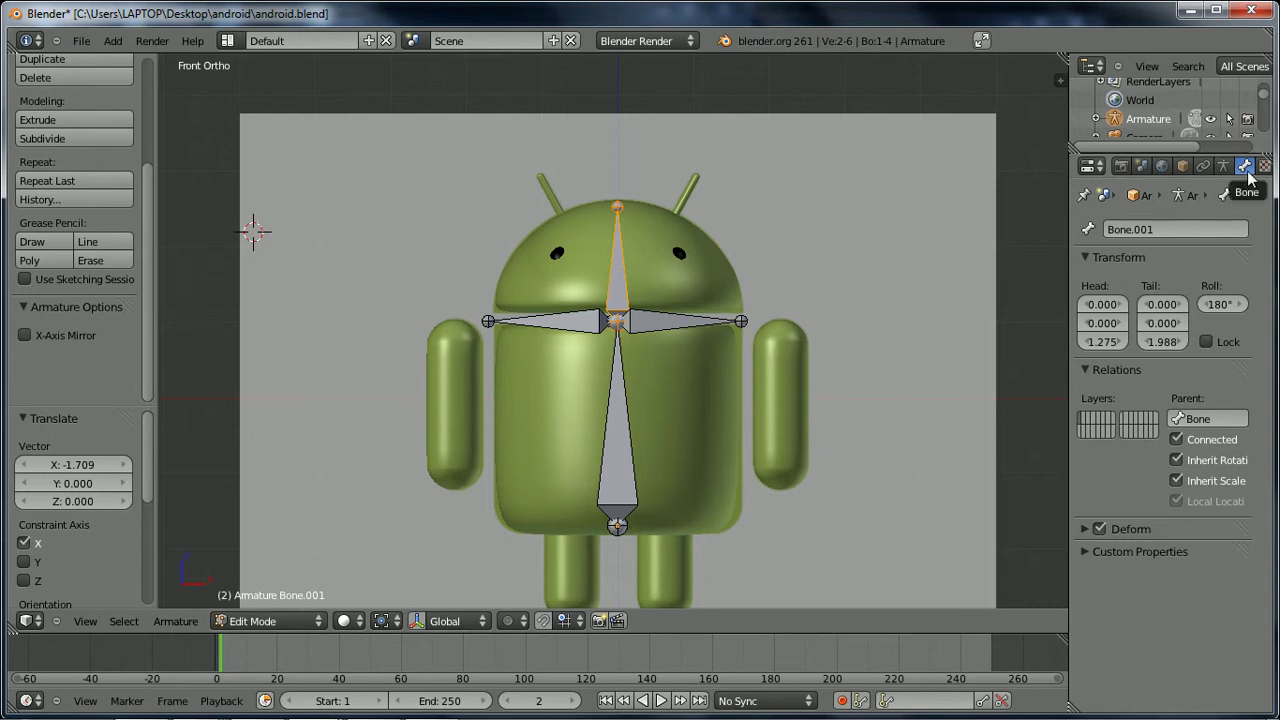
click(1174, 226)
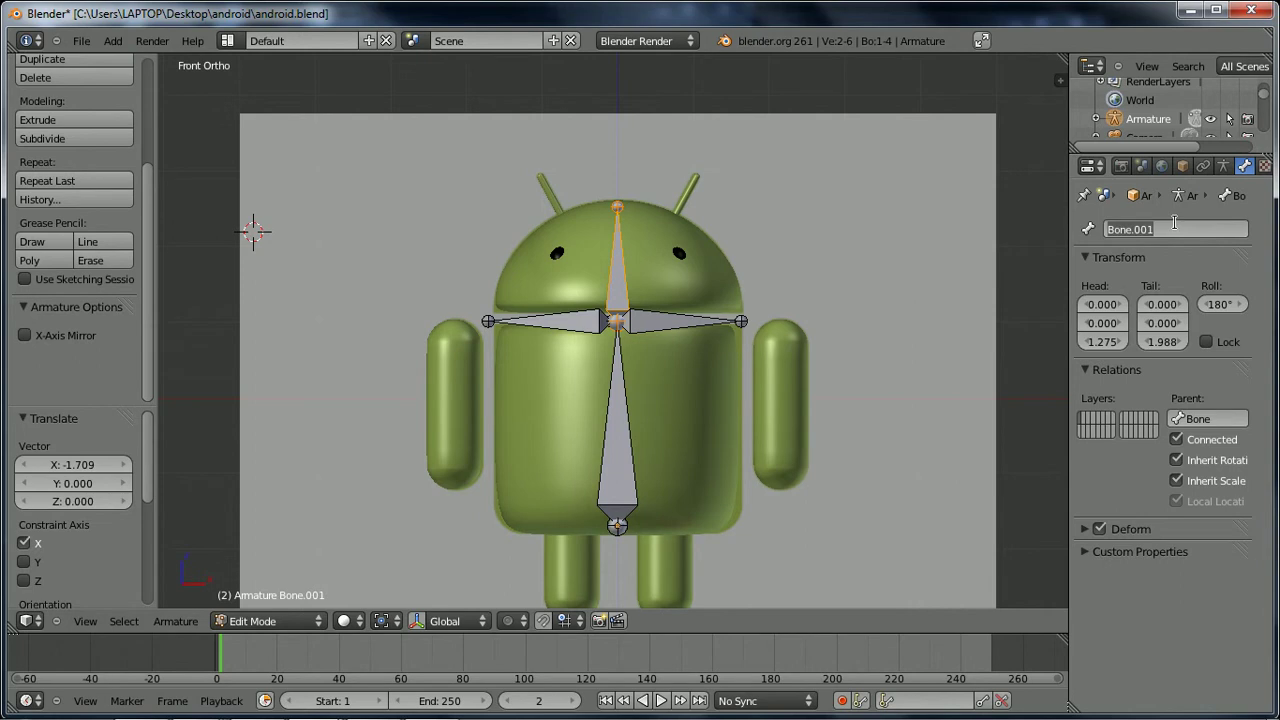
key(BackSpace)
text(head)
key(Return)
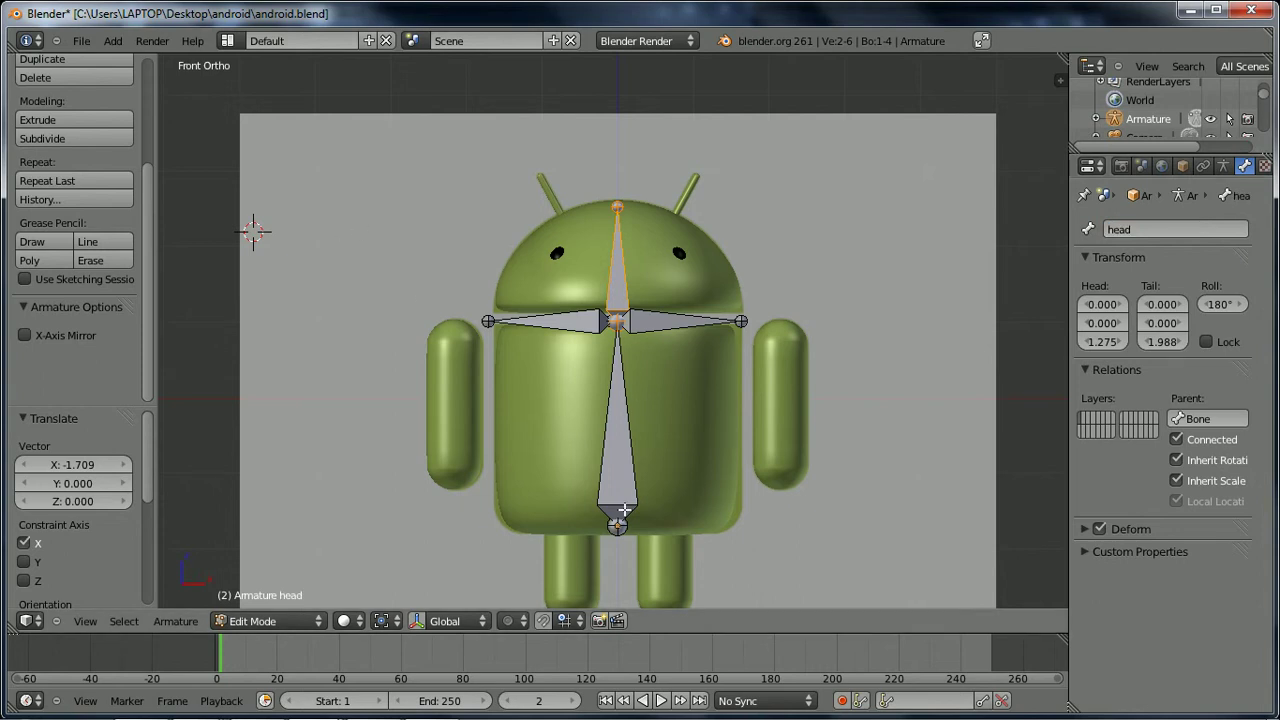
- Rename the bone running up through the torso as boddy
click(626, 467)
click(1156, 229)
text(boddy)
key(Return)
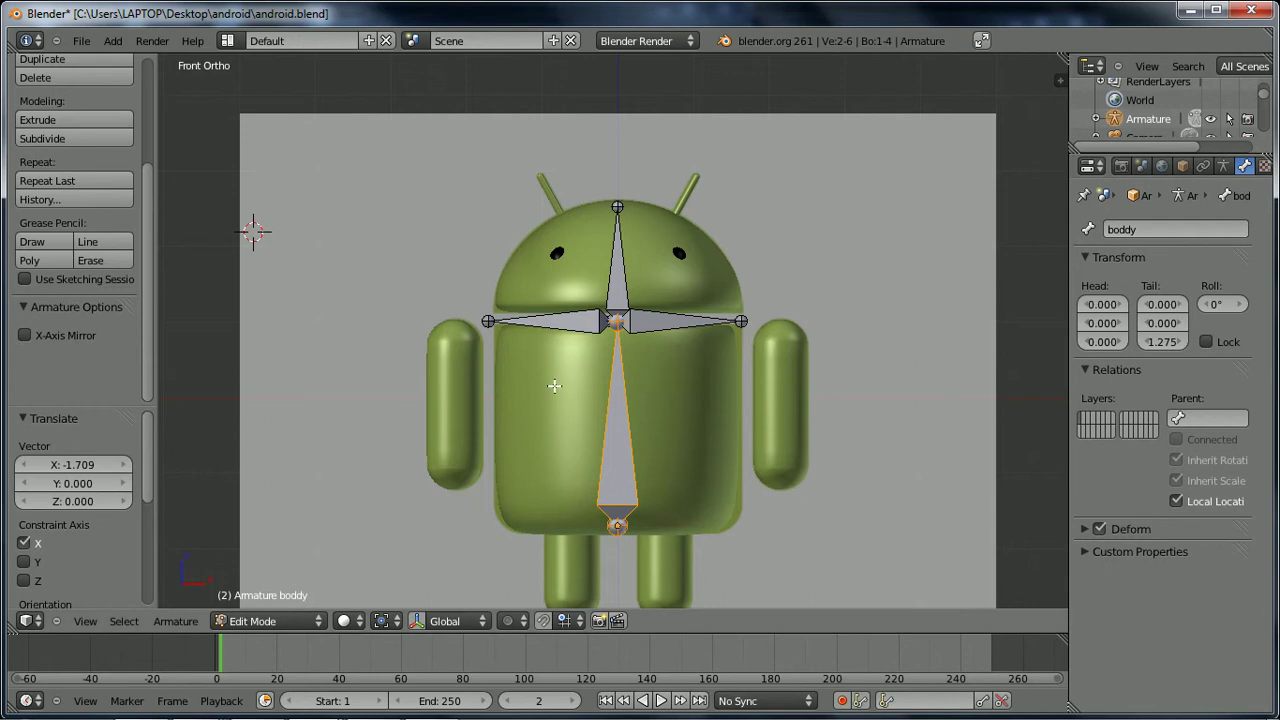
- Rename the shoulder bone on the negative X side as arm_L
click(553, 321)
click(1153, 229)
key(BackSpace)
key(ctrl+a)
key(BackSpace)
text(arm)
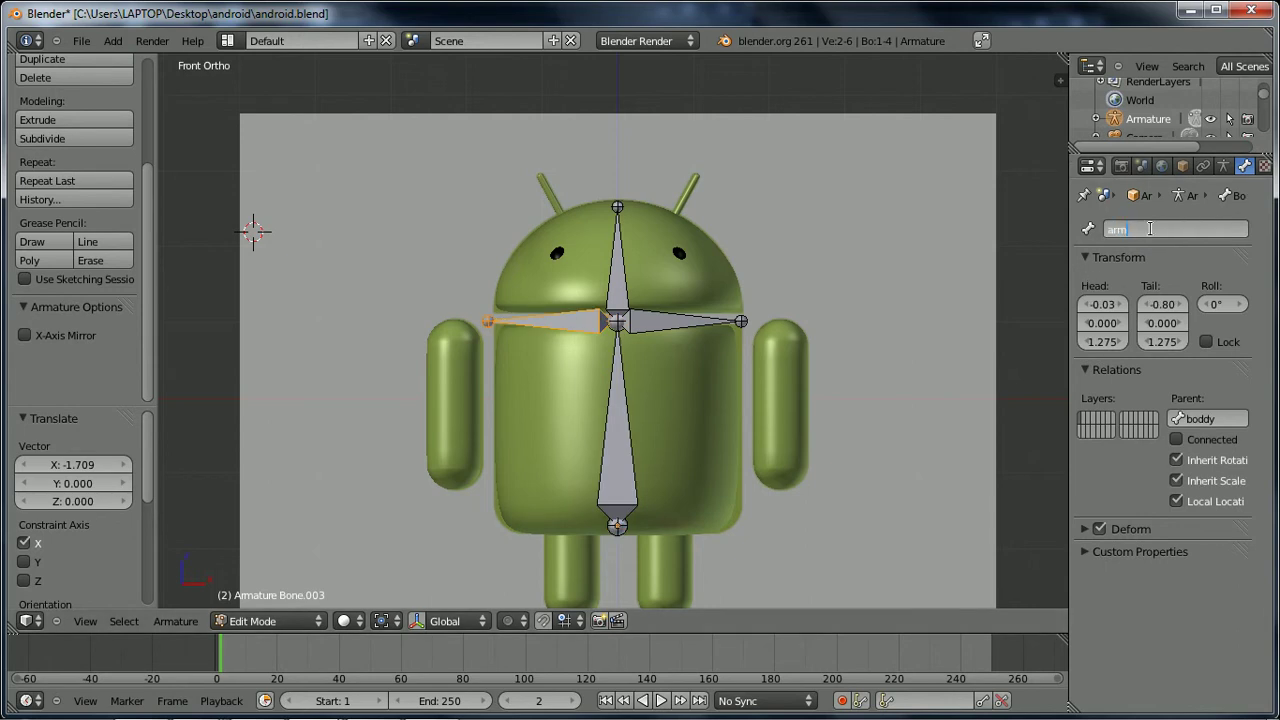
text( L)
key(Return)
- Rename the shoulder bone on the positive X side as arm_R
right_click(680, 324)
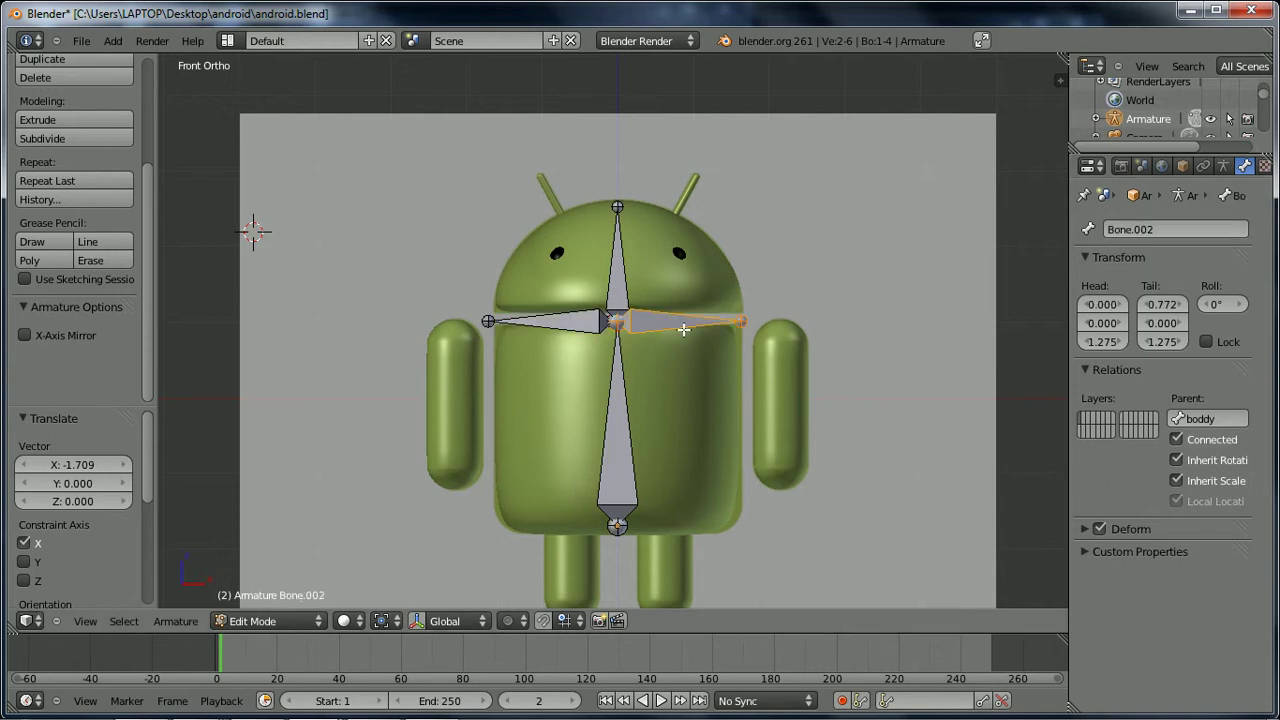
click(1157, 227)
text(arm )
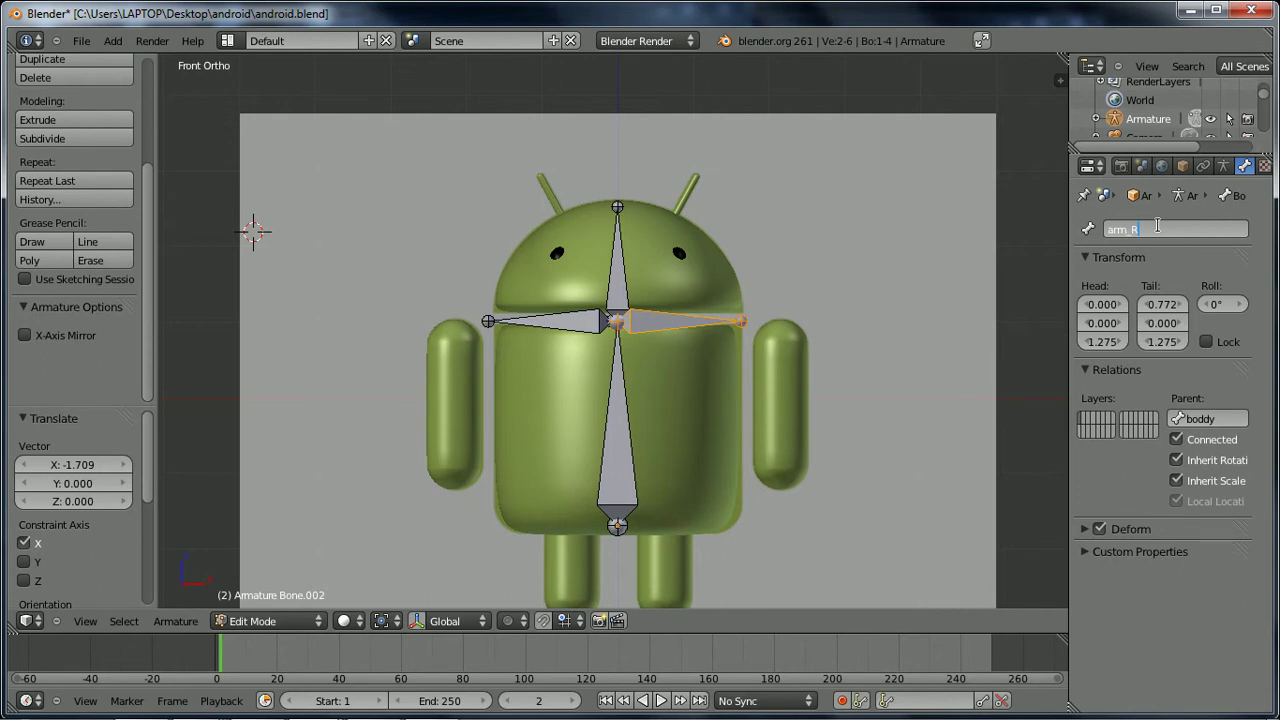
text(R)
key(Return)
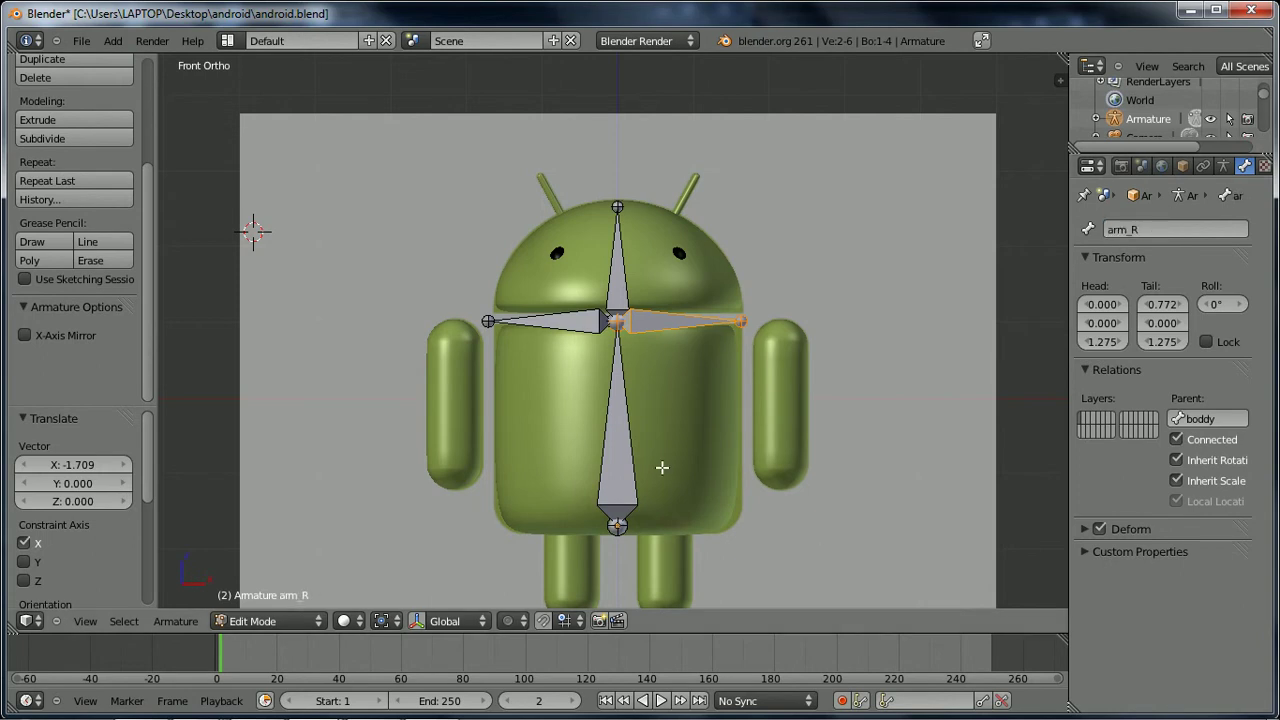
- Disconnect the arm_R bone from the boddy bone while keeping it parented
scroll(663, 423, down, 1)
scroll(666, 423, up, 3)
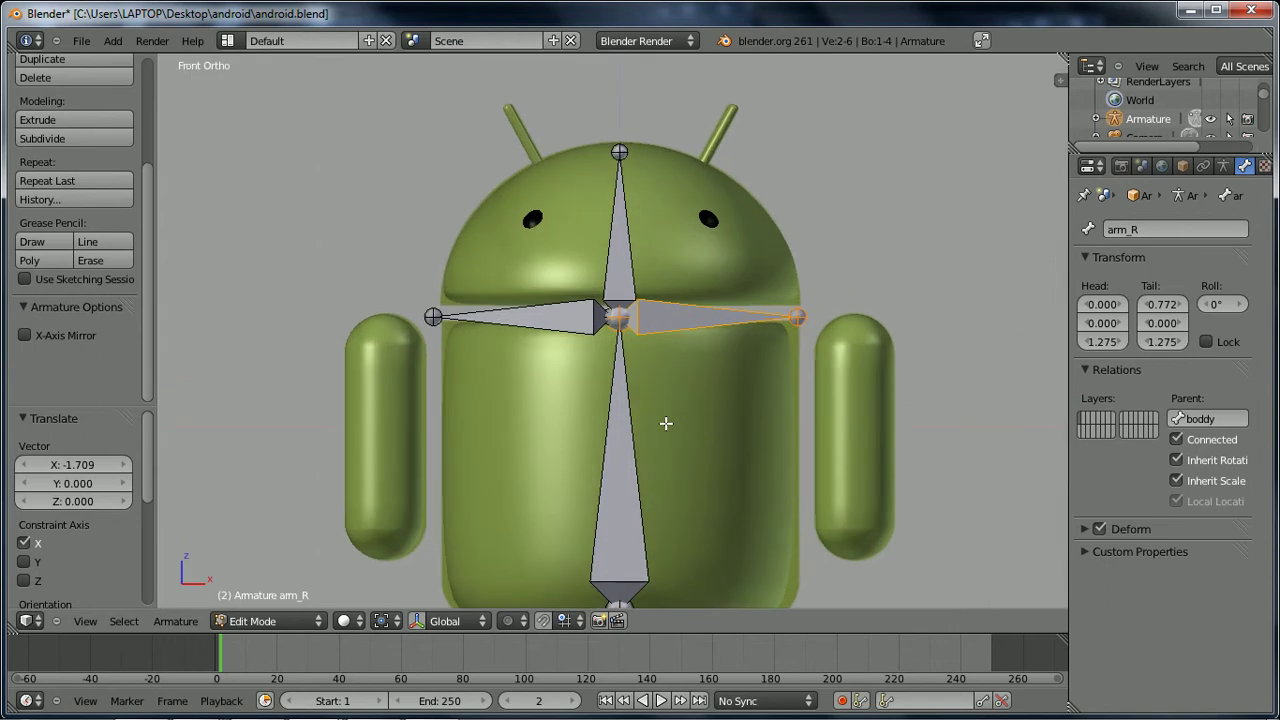
scroll(666, 423, down, 1)
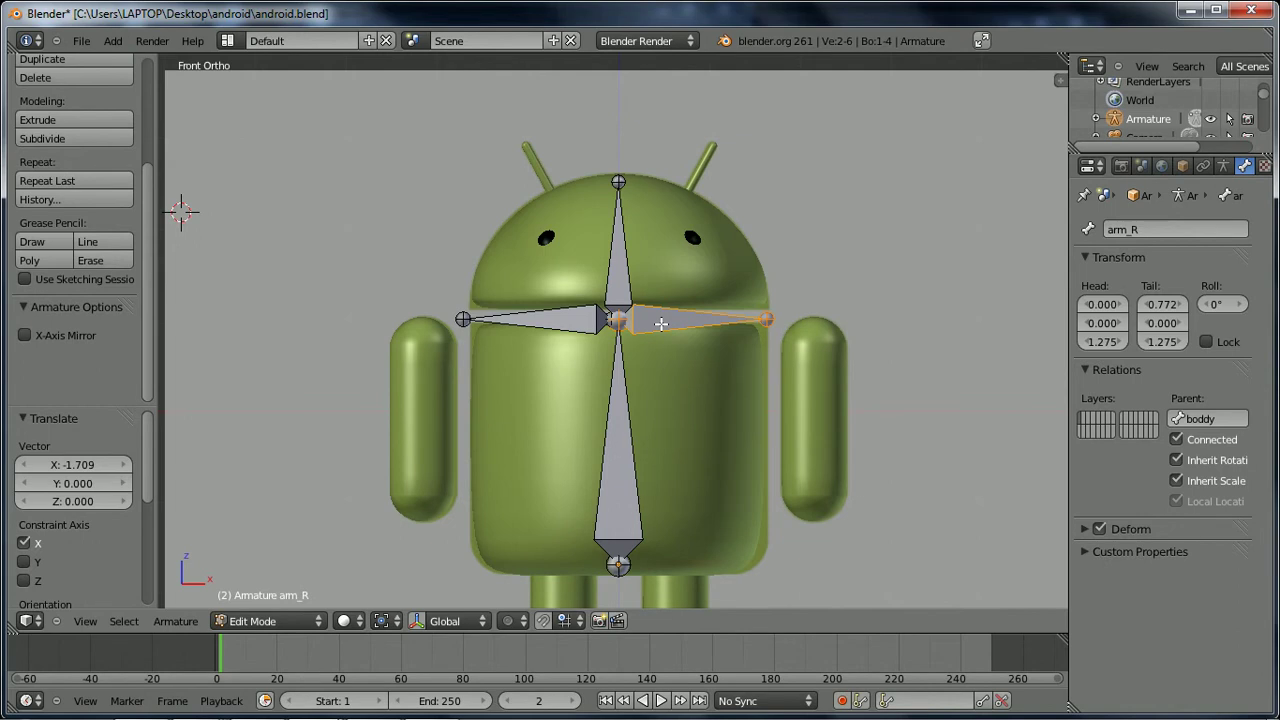
key(alt+p)
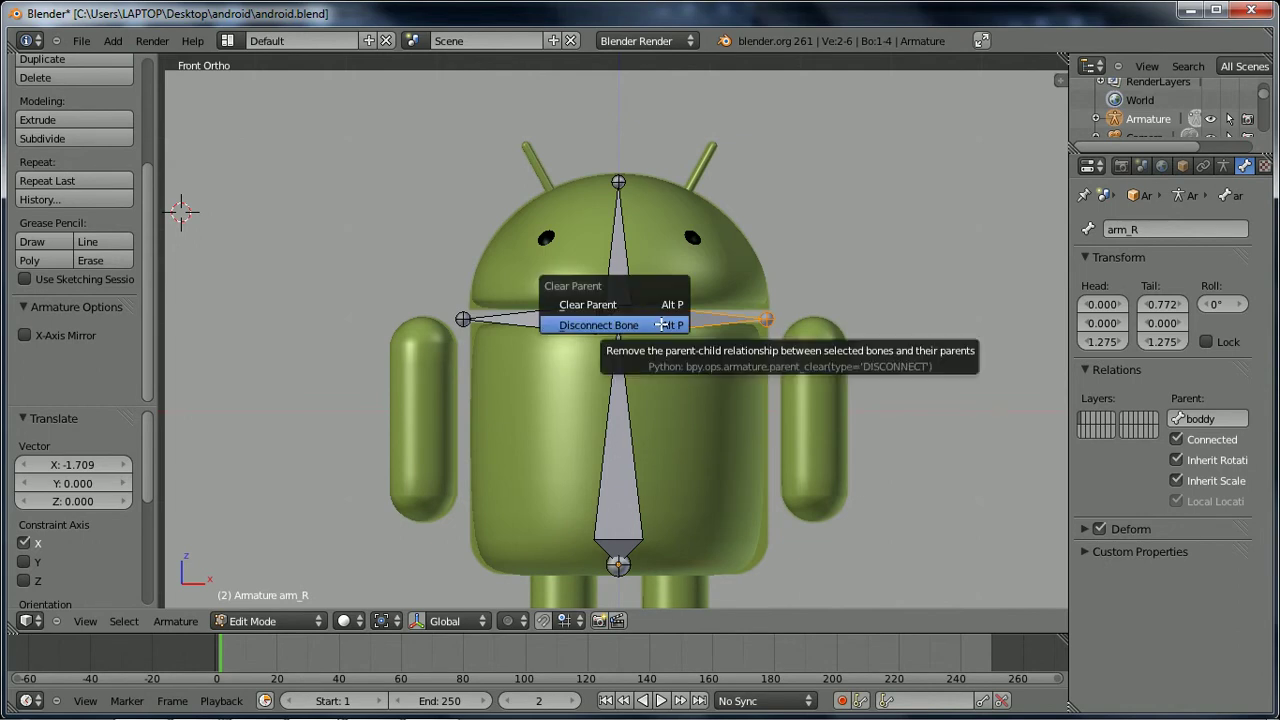
click(611, 326)
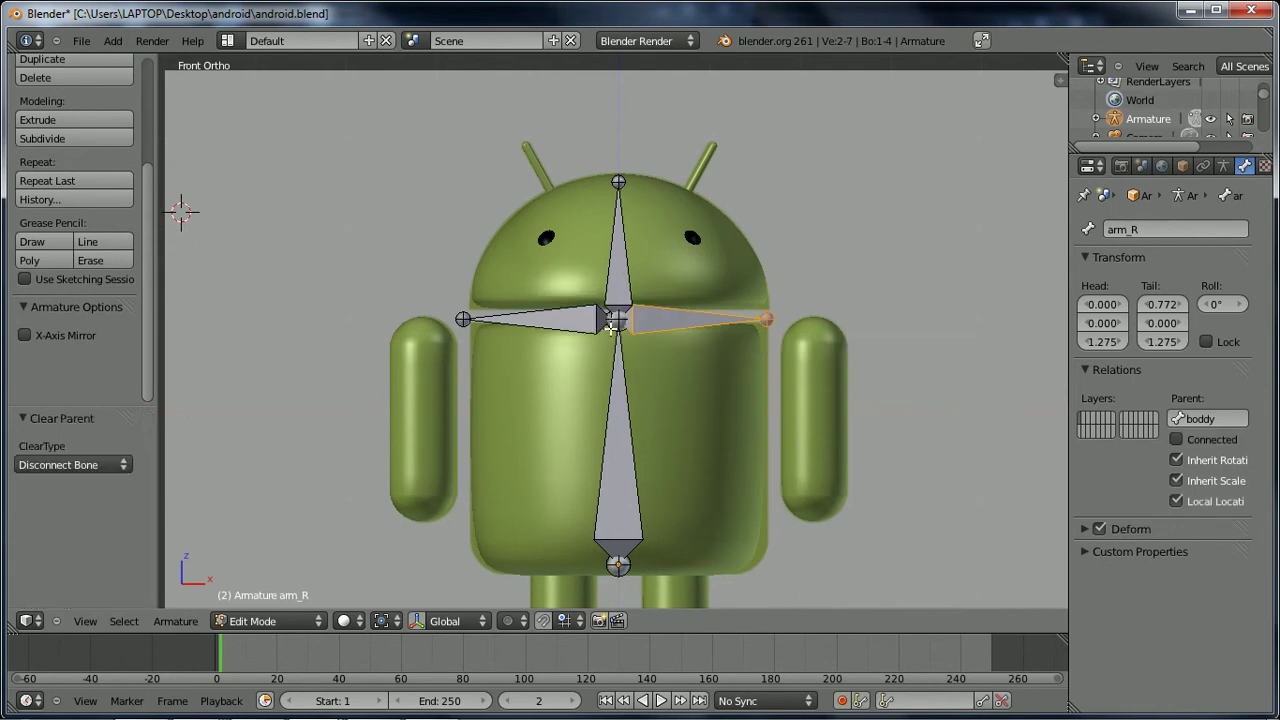
- Apply Disconnect Bone to the arm_L bone
right_click(577, 326)
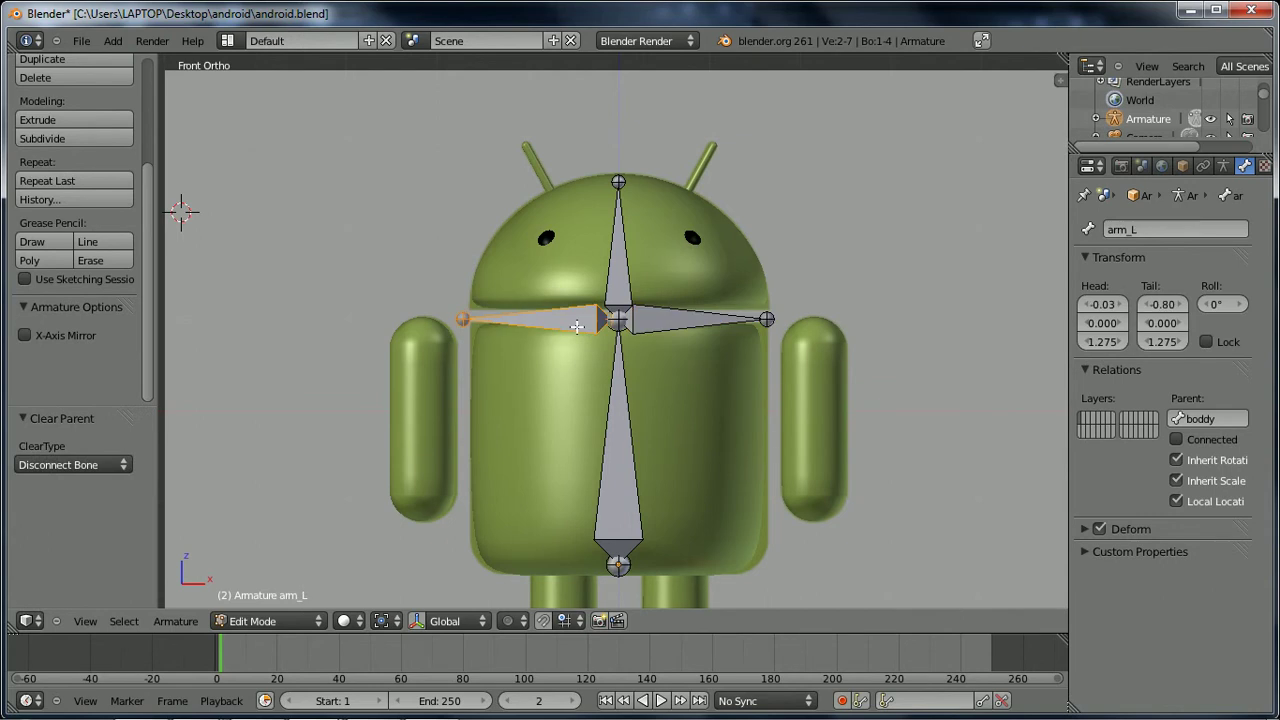
key(alt+p)
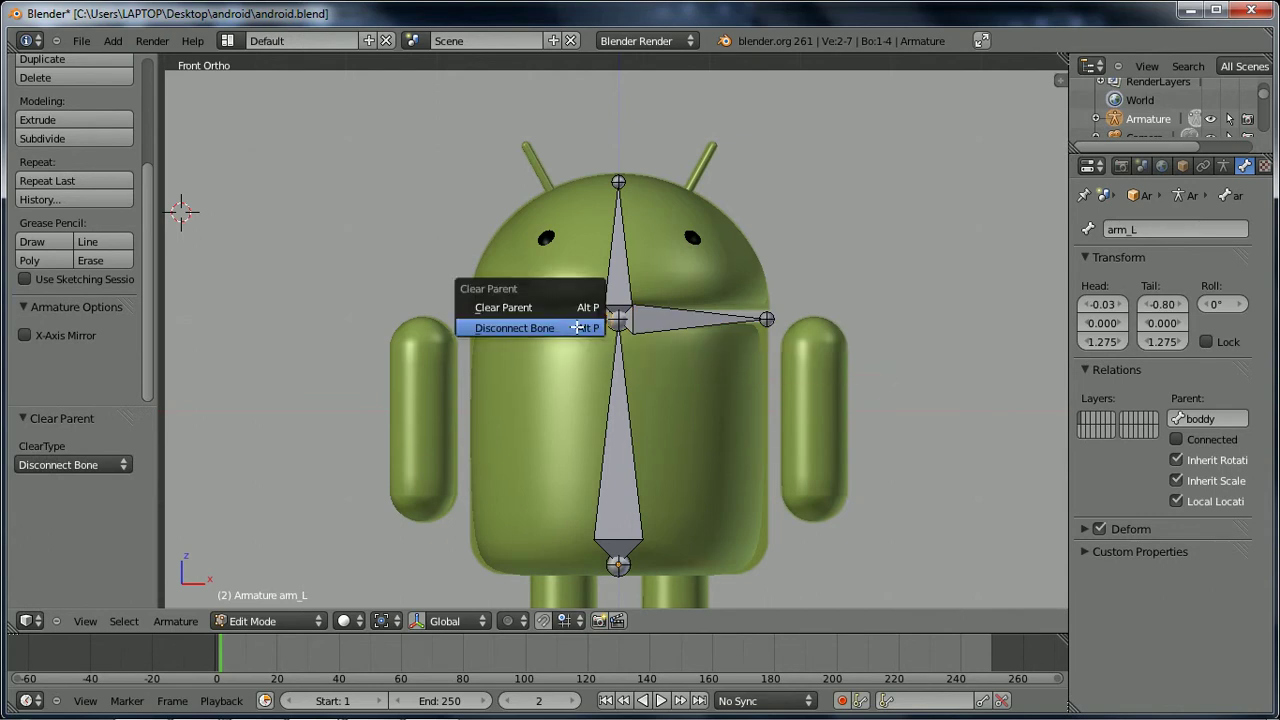
click(578, 327)
- Move the arm_R bone about 1.063 units outward along X toward its arm
right_click(692, 320)
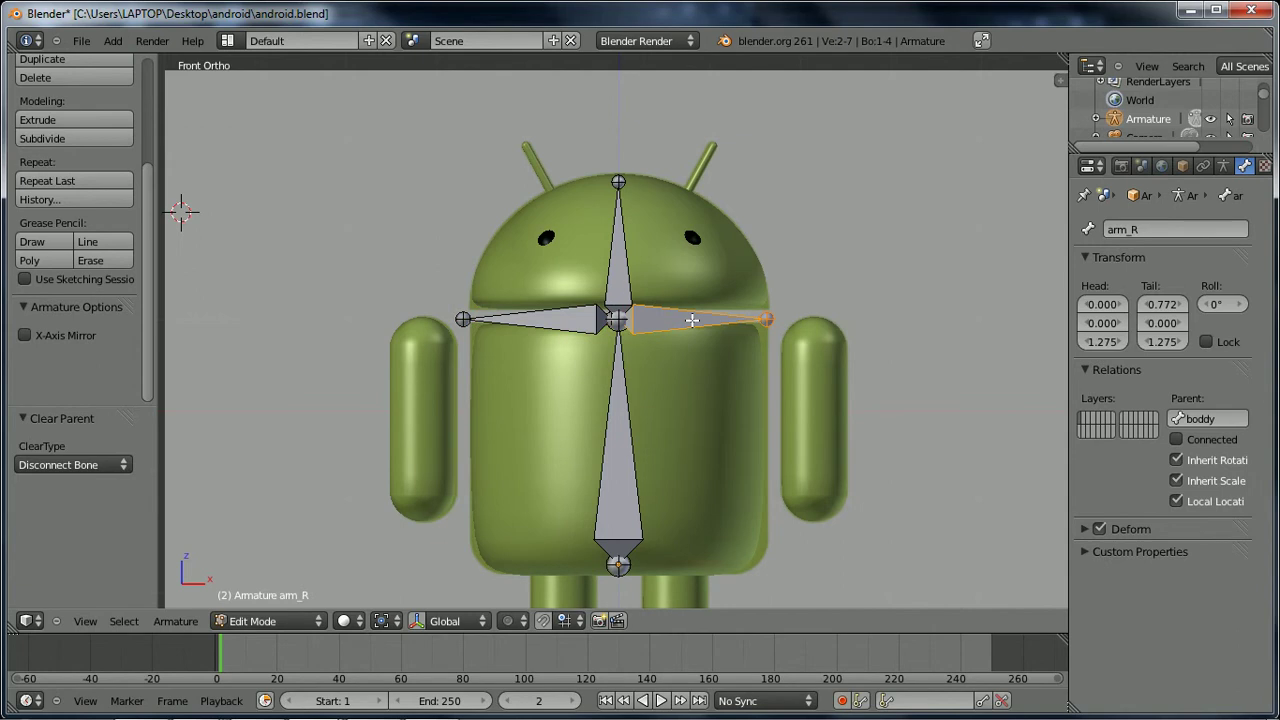
key(g)
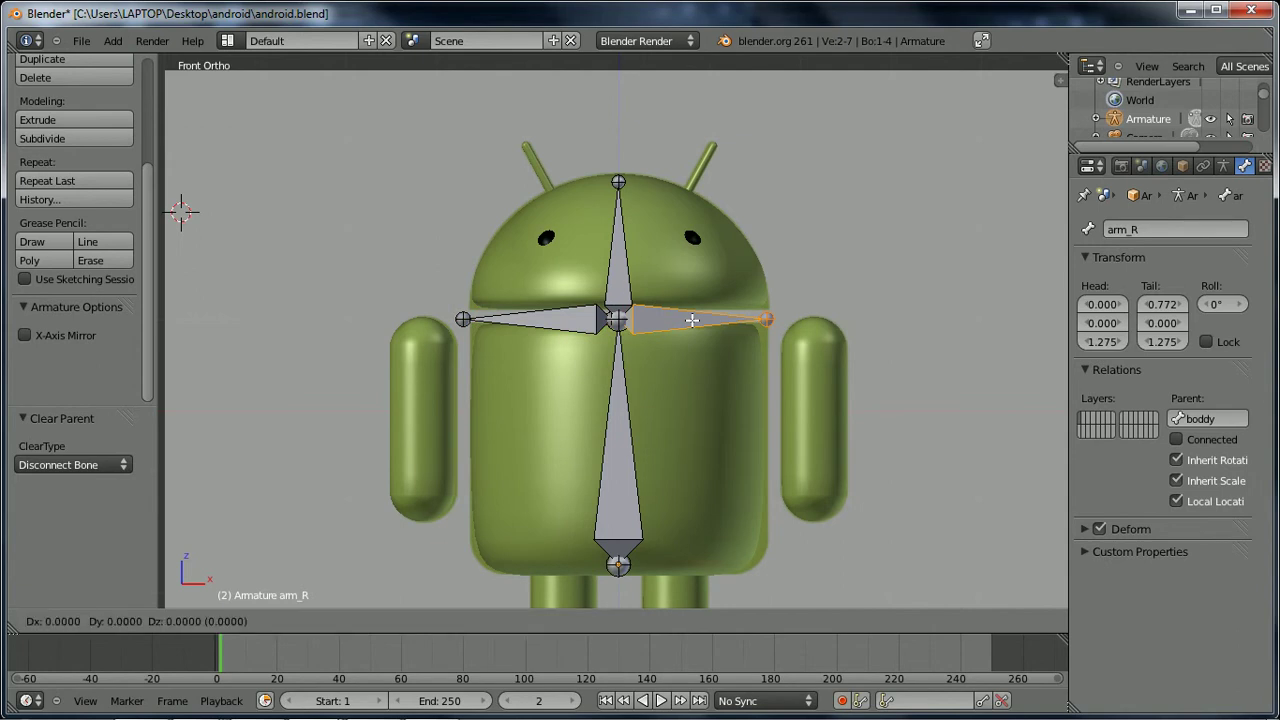
key(x)
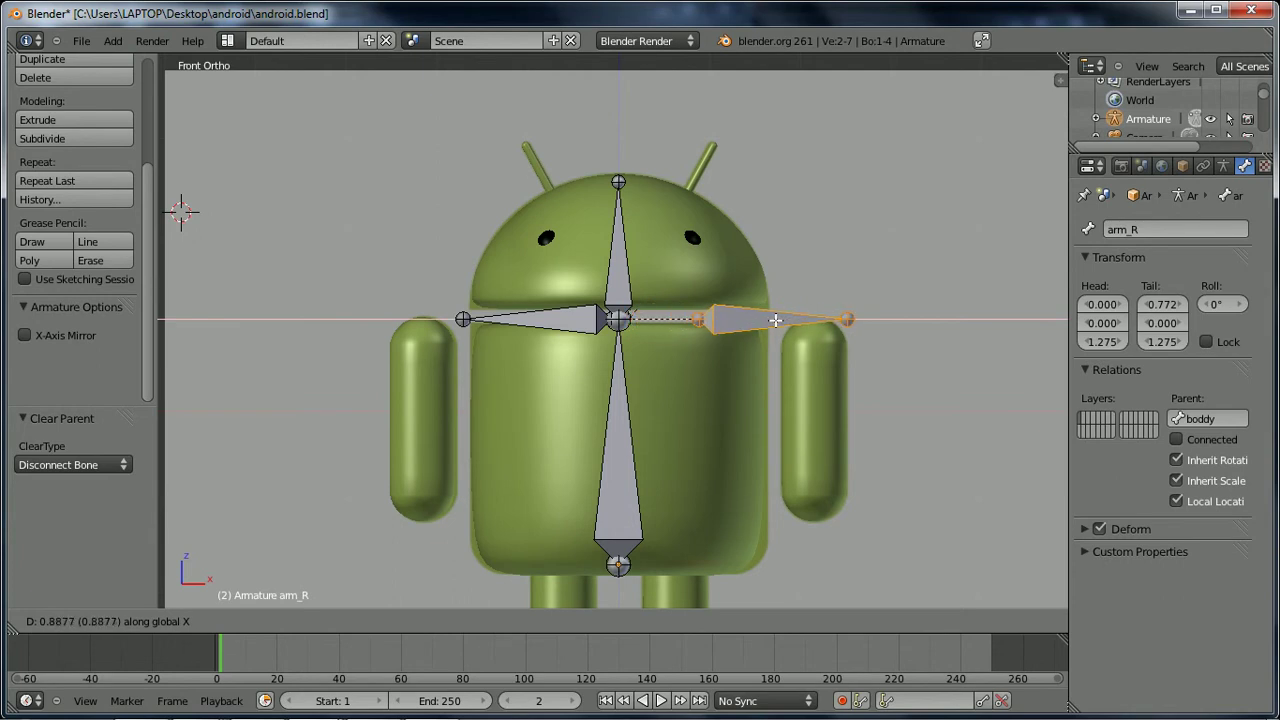
click(792, 320)
- Move the arm_L bone about -0.898 units along X toward the opposite arm
right_click(580, 320)
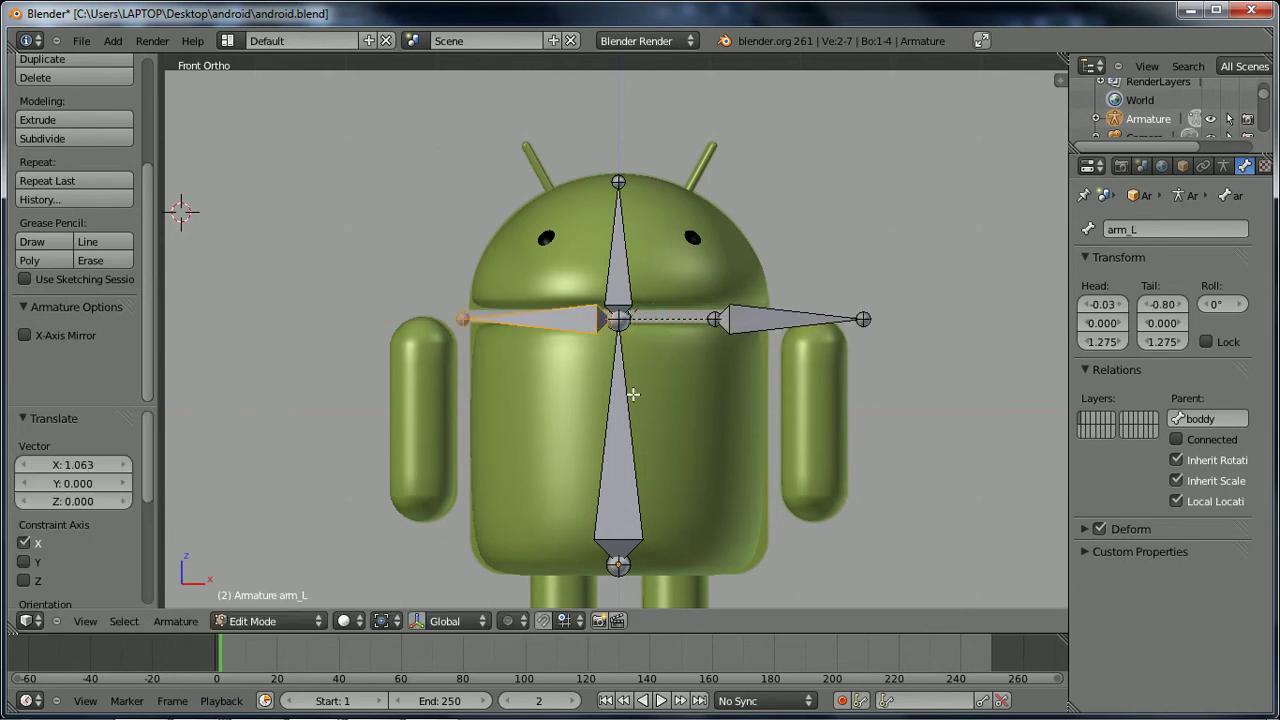
key(x)
key(g)
key(x)
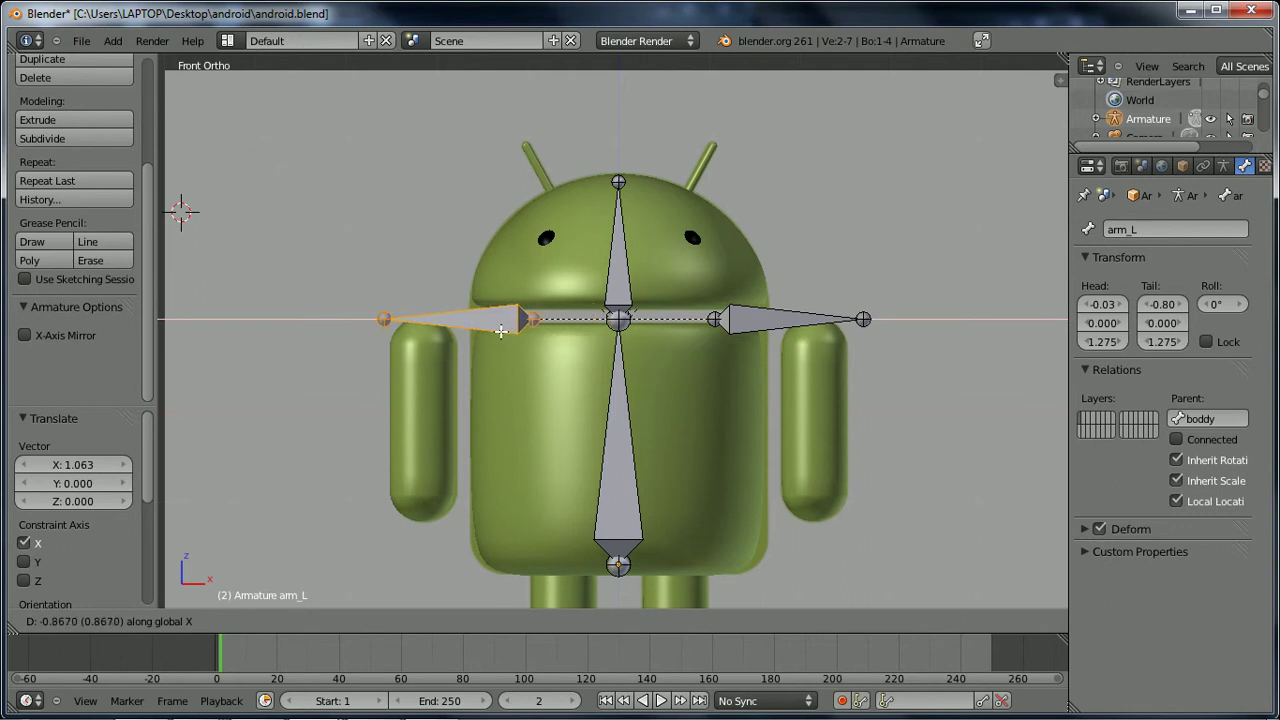
click(497, 332)
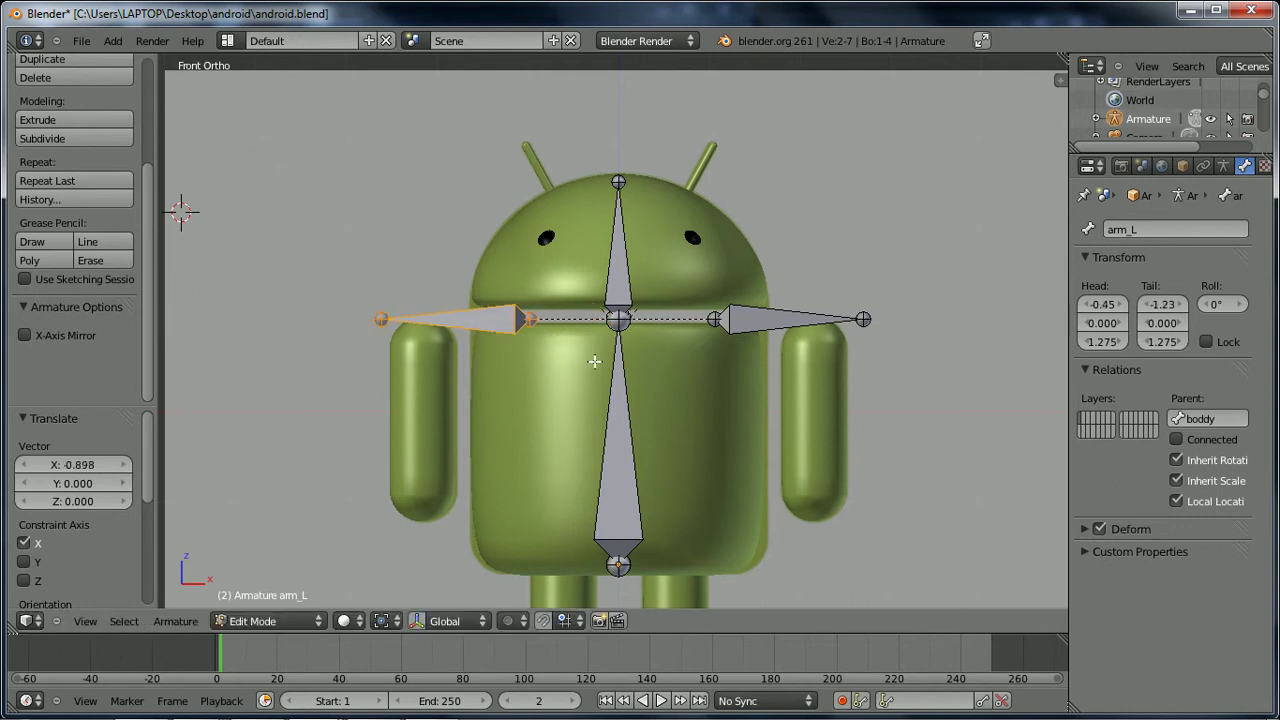
- Rotate the arm_R bone 90° around the global Y axis and set its roll to 0°
right_click(752, 332)
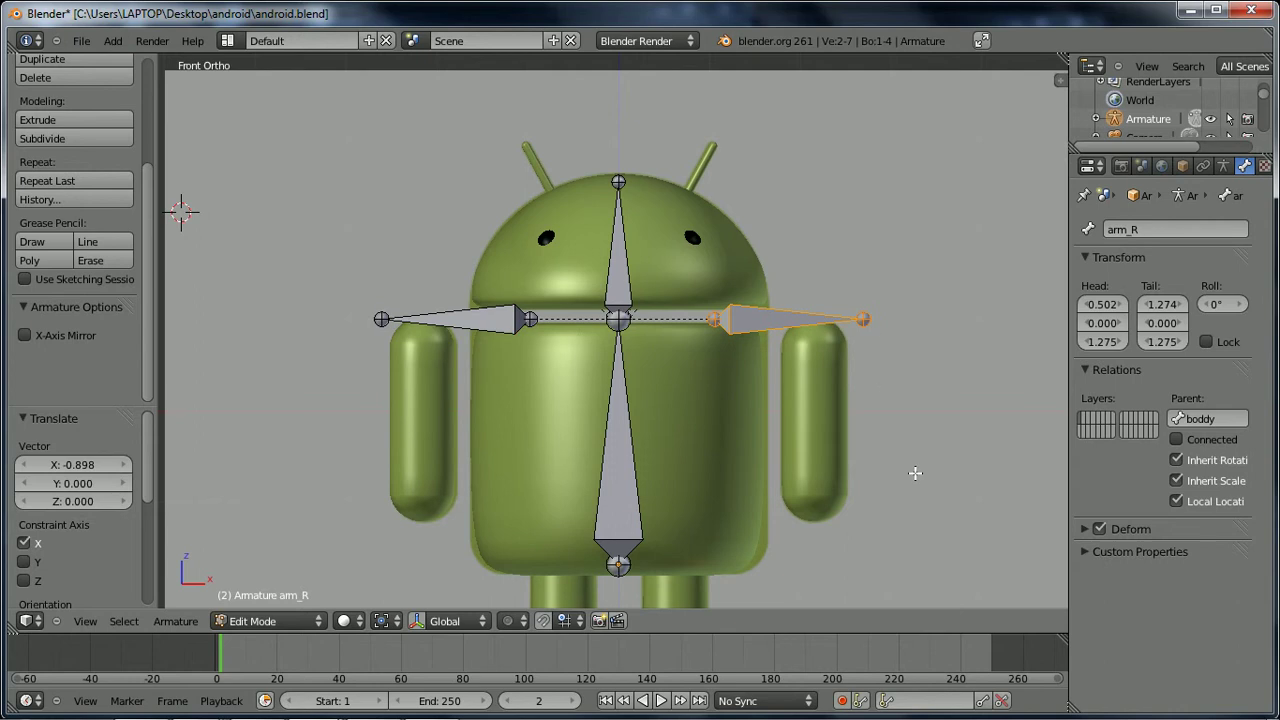
key(r)
text(y)
text(90)
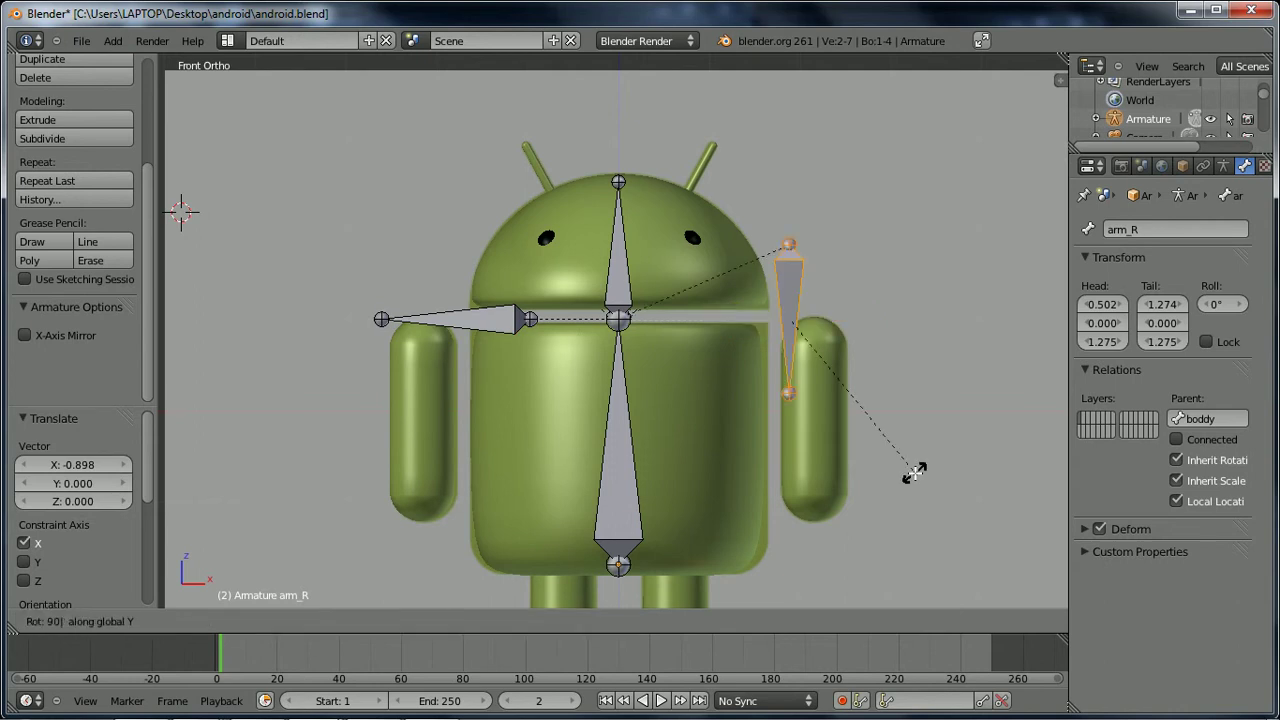
key(Return)
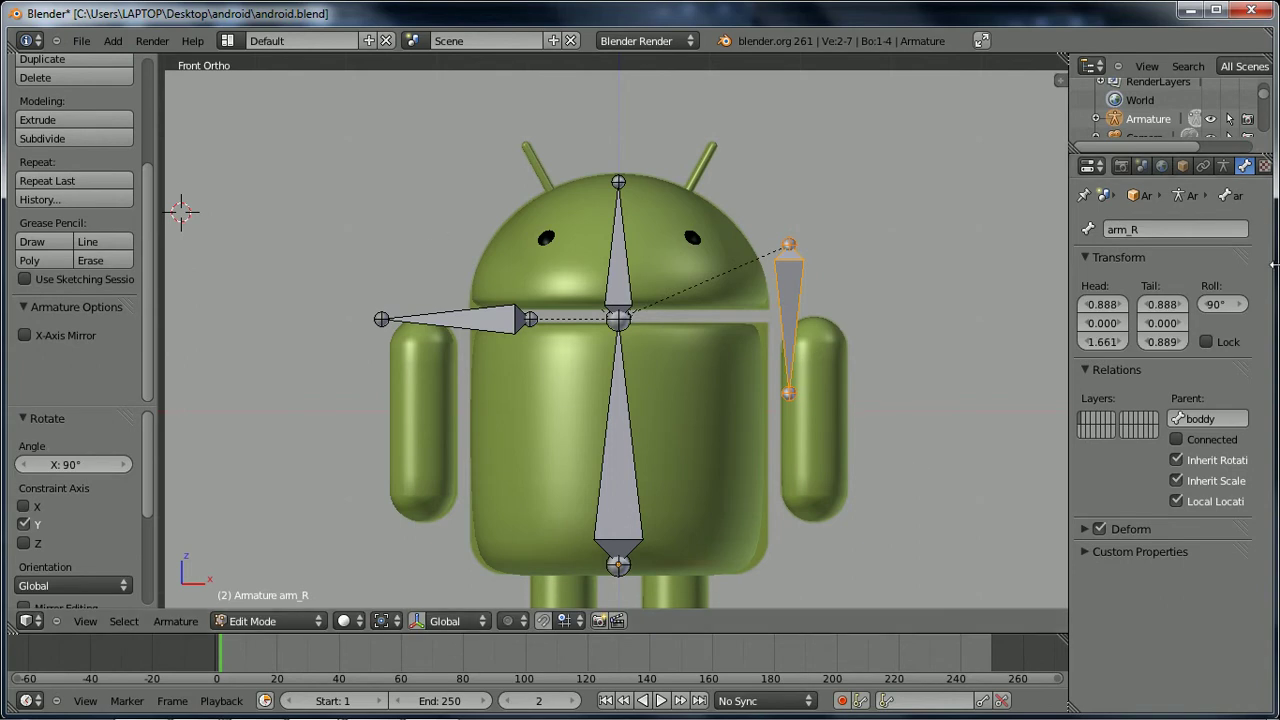
click(1219, 307)
text(0)
key(Return)
right_click(500, 320)
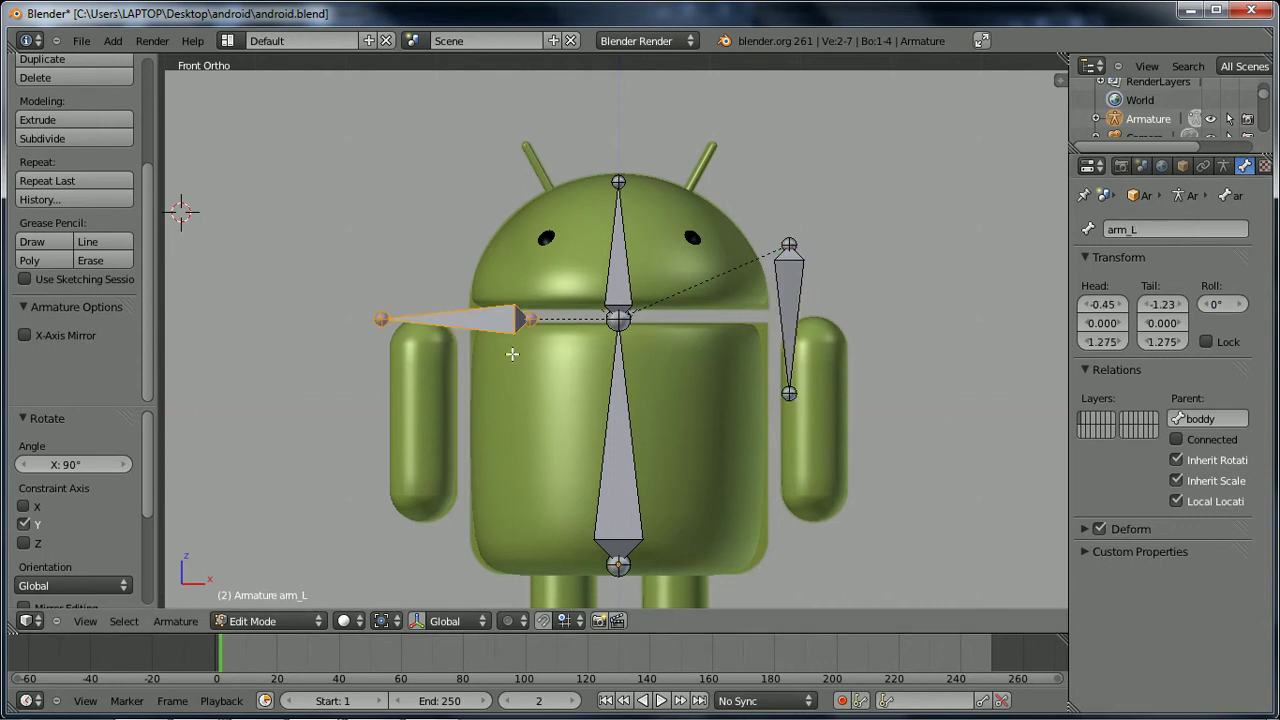
key(r)
key(y)
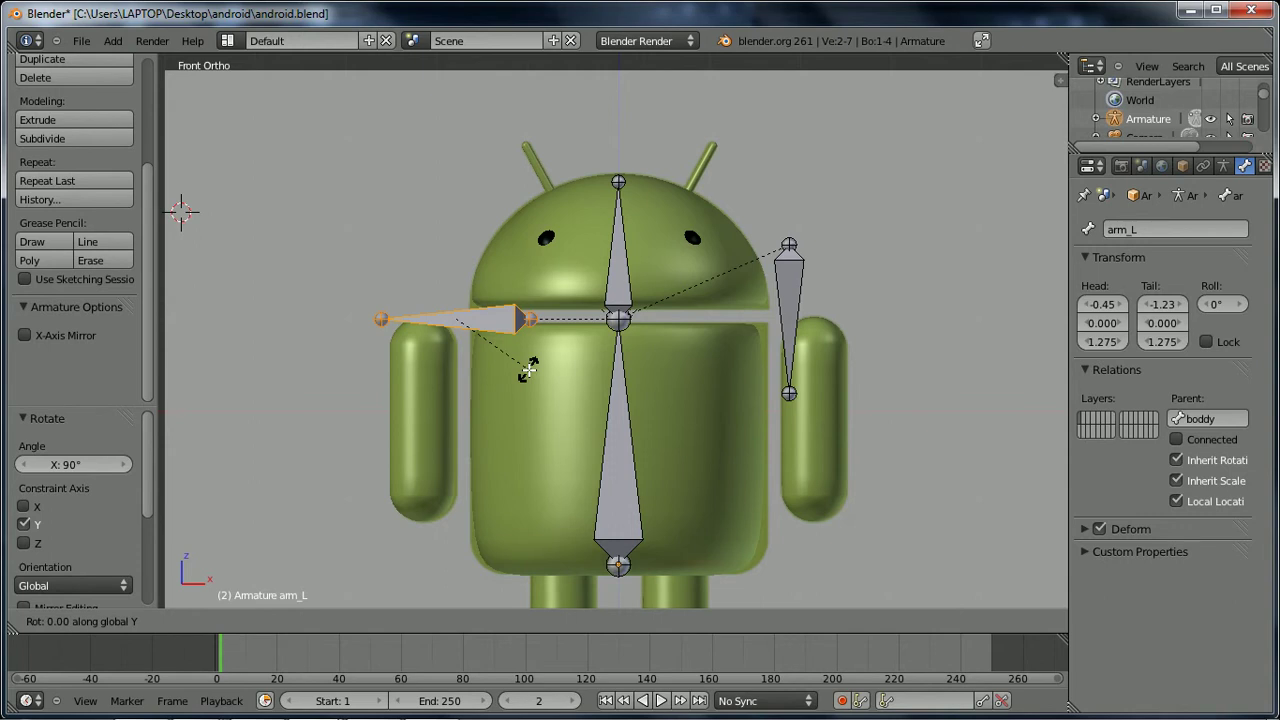
text(90)
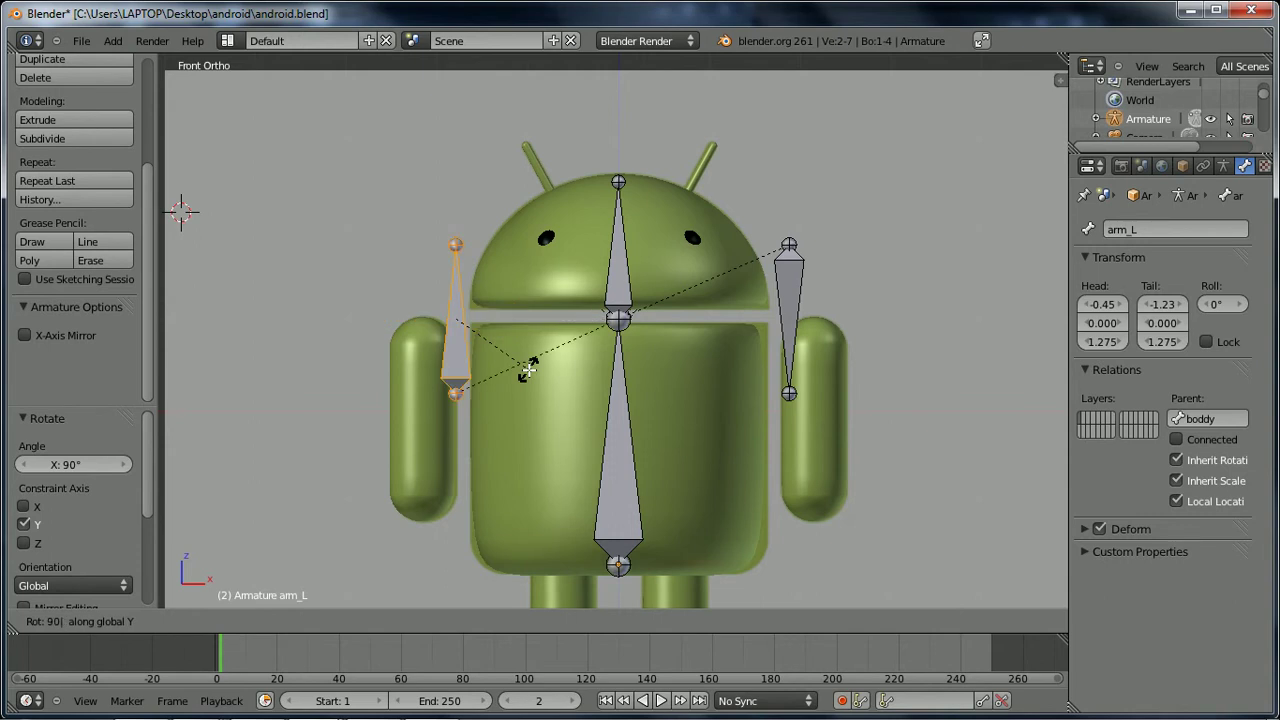
key(Escape)
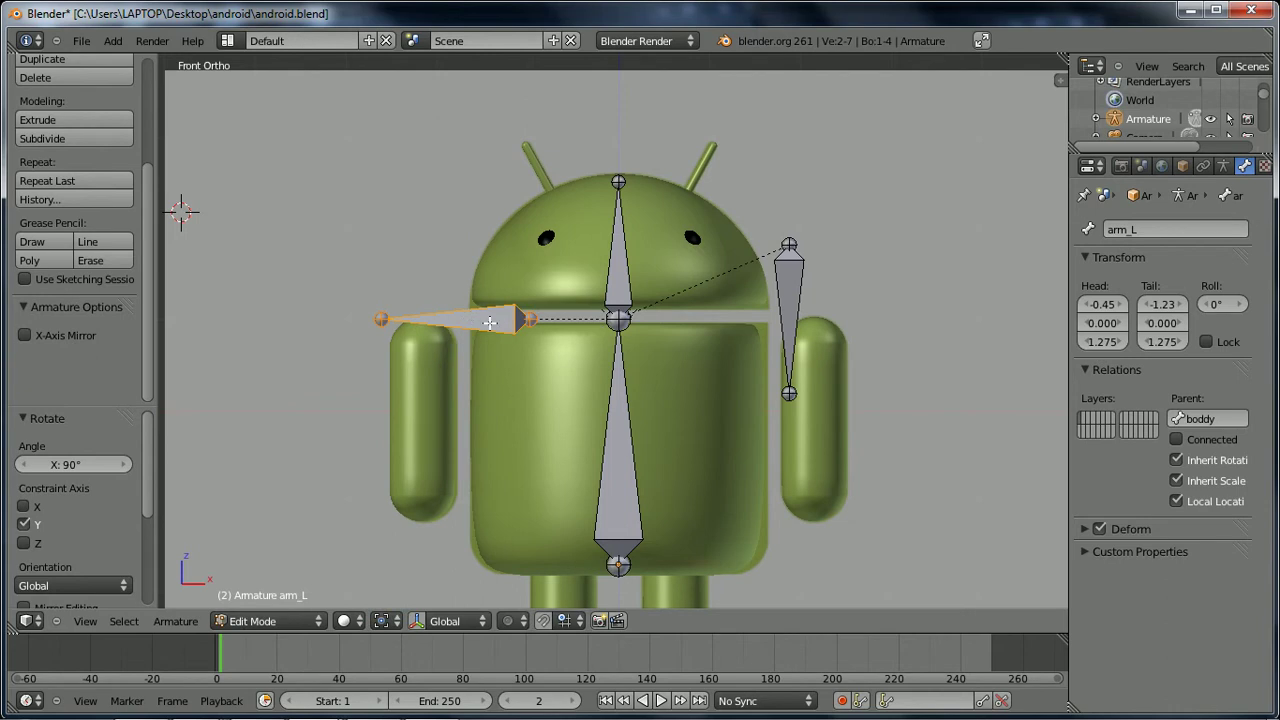
- Rotate the arm_L bone -90° around the global Y axis and set its roll to 0°
key(r)
key(y)
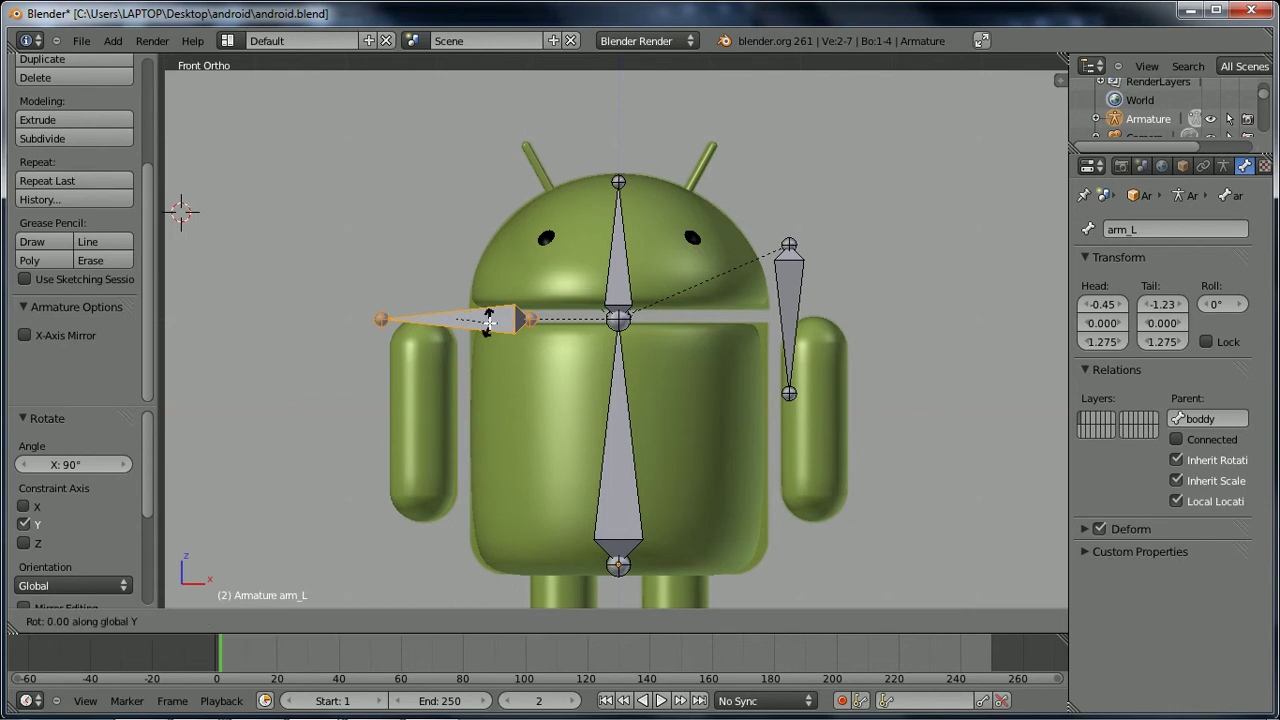
text(0)
text(-90)
key(Return)
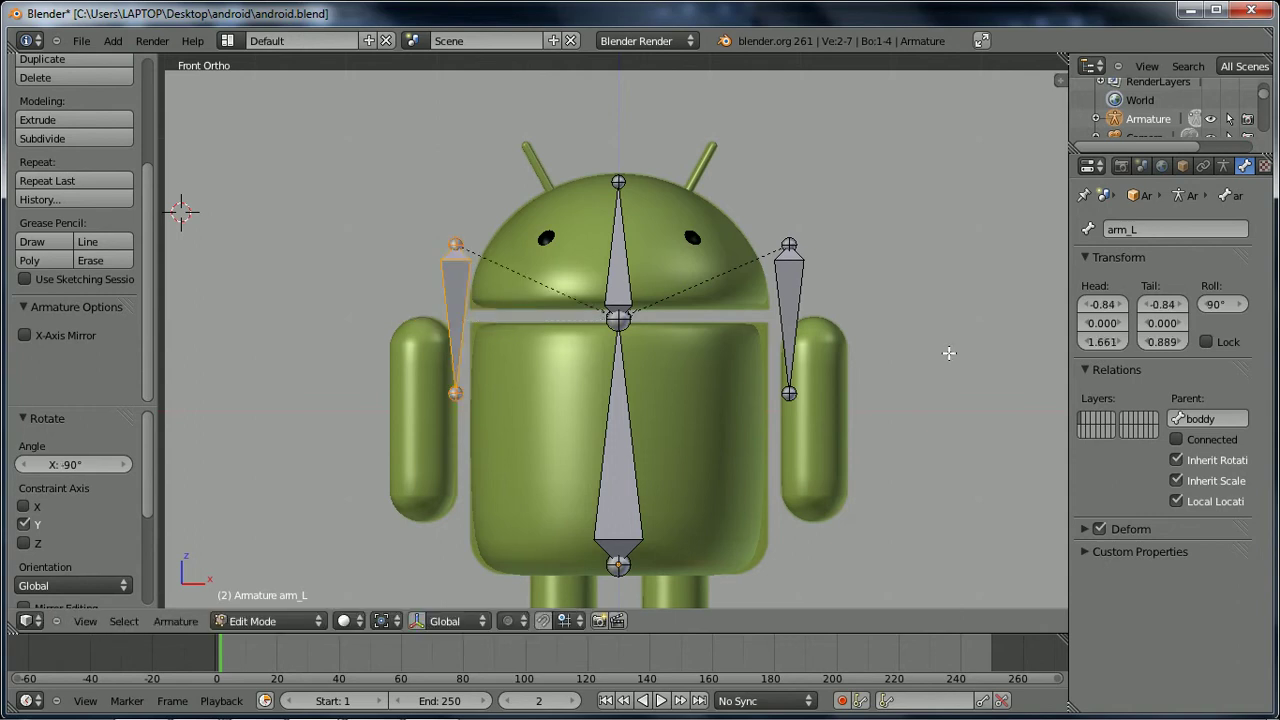
click(1215, 303)
text(9)
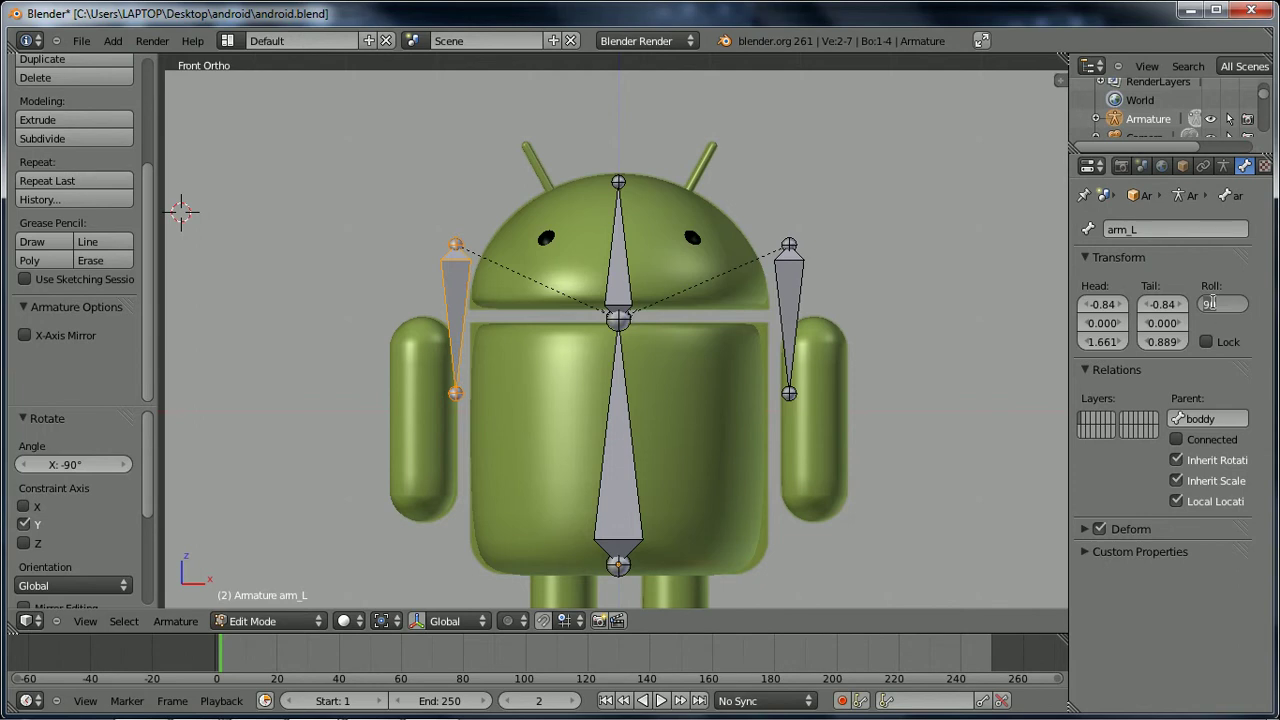
text(0)
key(Return)
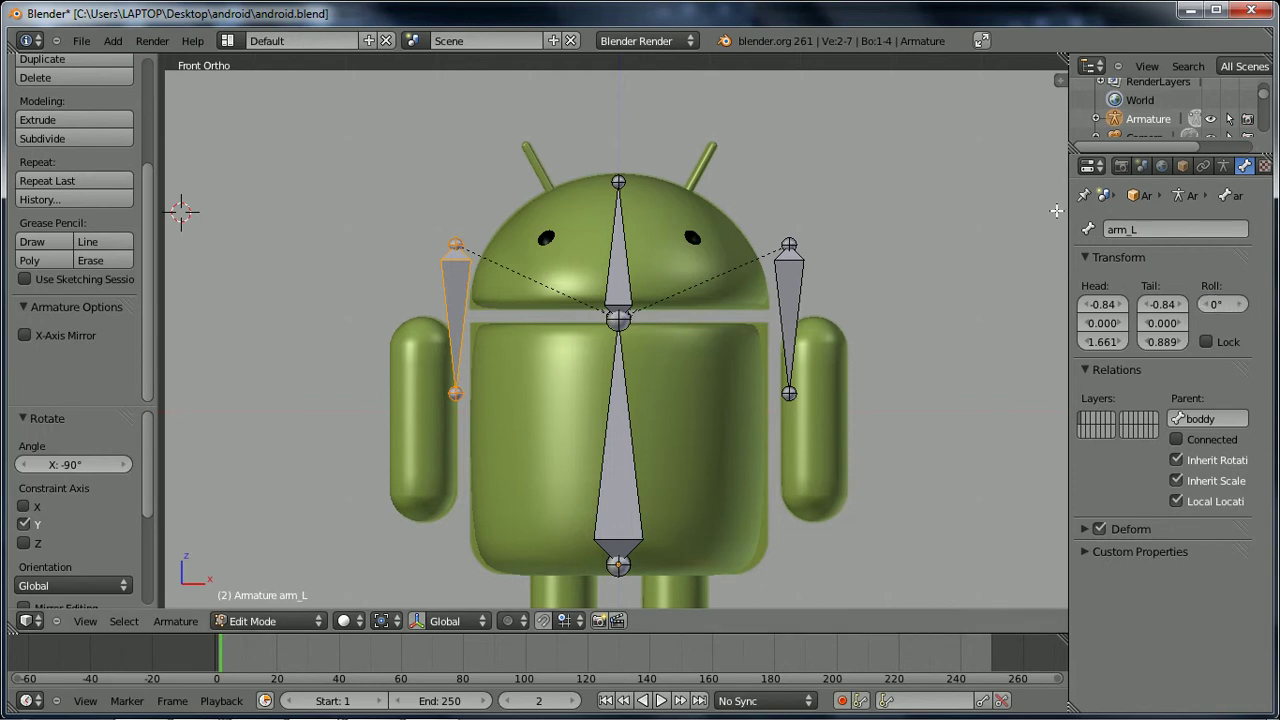
- Move the arm_L and arm_R bones together about -3.567 units along Z, down to the height of the legs
shift+right_click(806, 294)
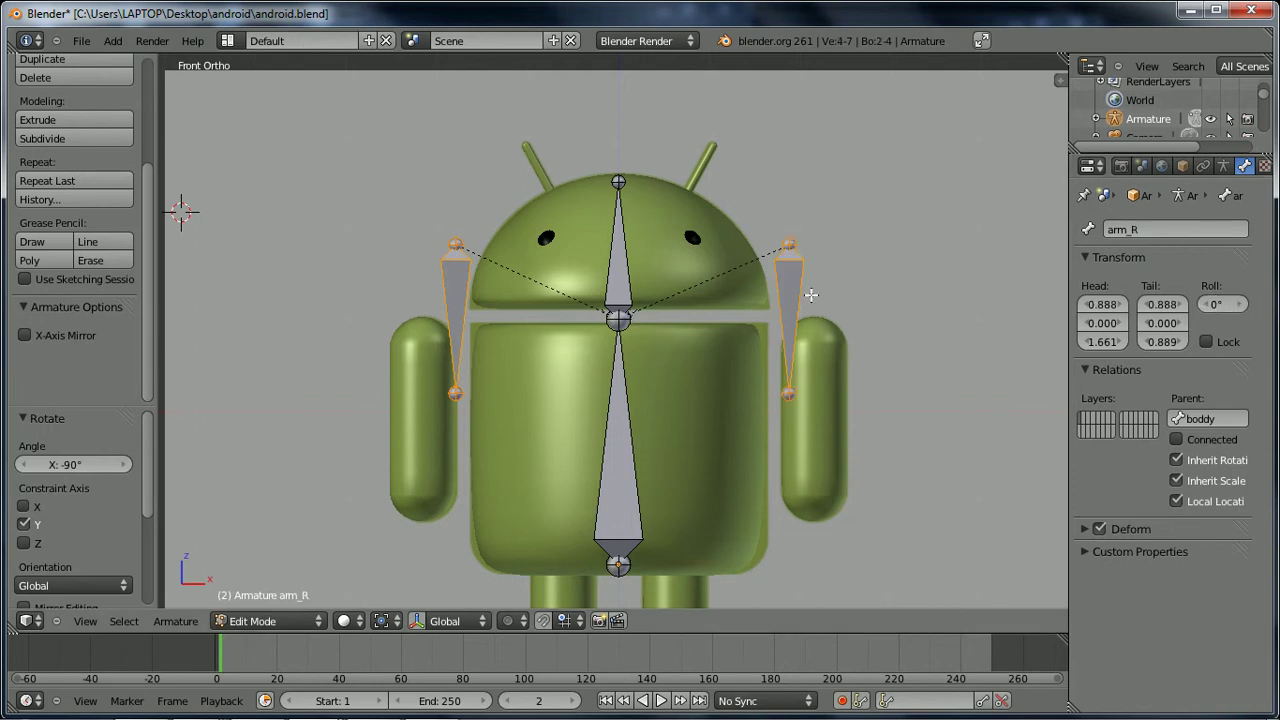
scroll(847, 285, down, 2)
key(g)
key(x)
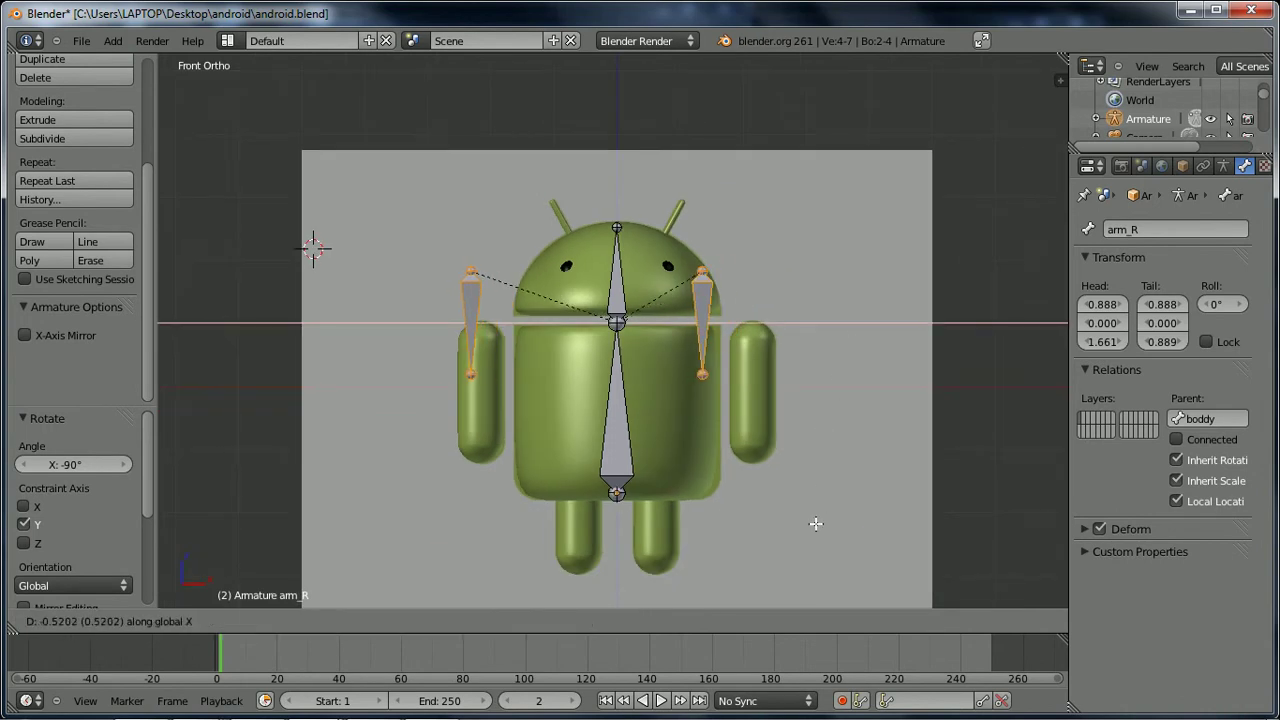
key(x)
key(z)
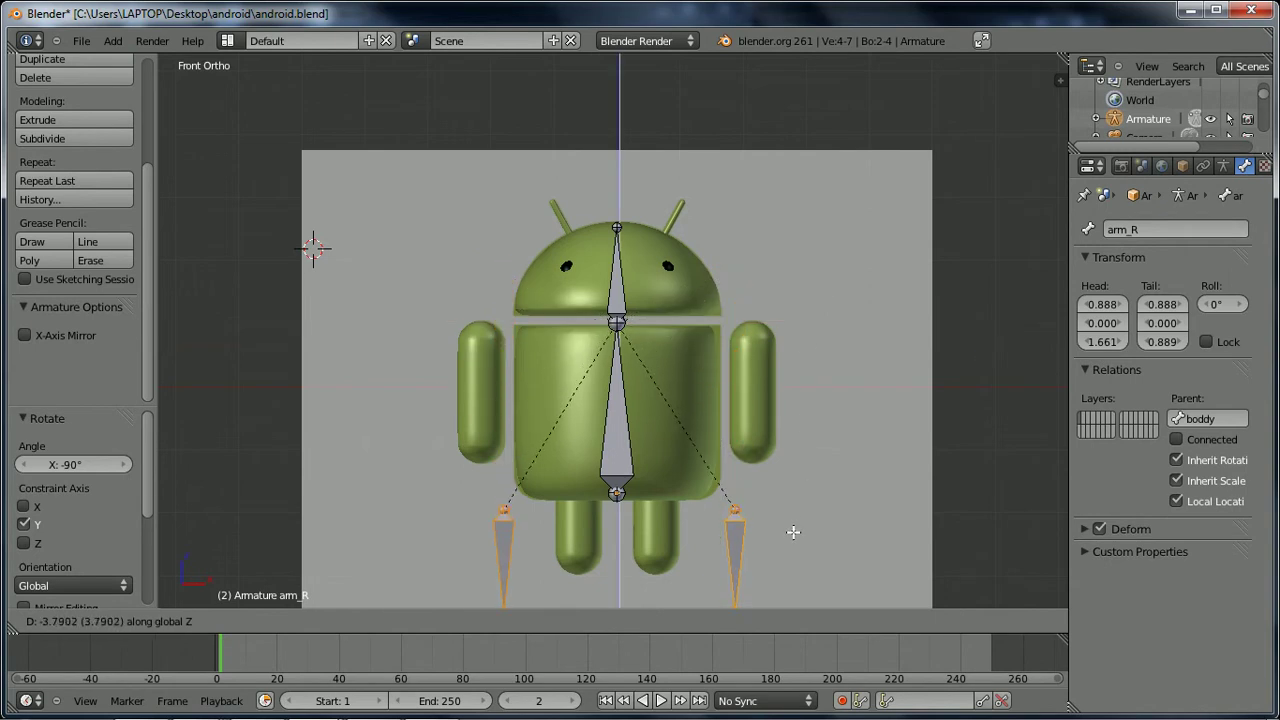
click(796, 518)
- Move the arm_R bone about -1.323 units along X so it sits over the leg on its side
right_click(738, 530)
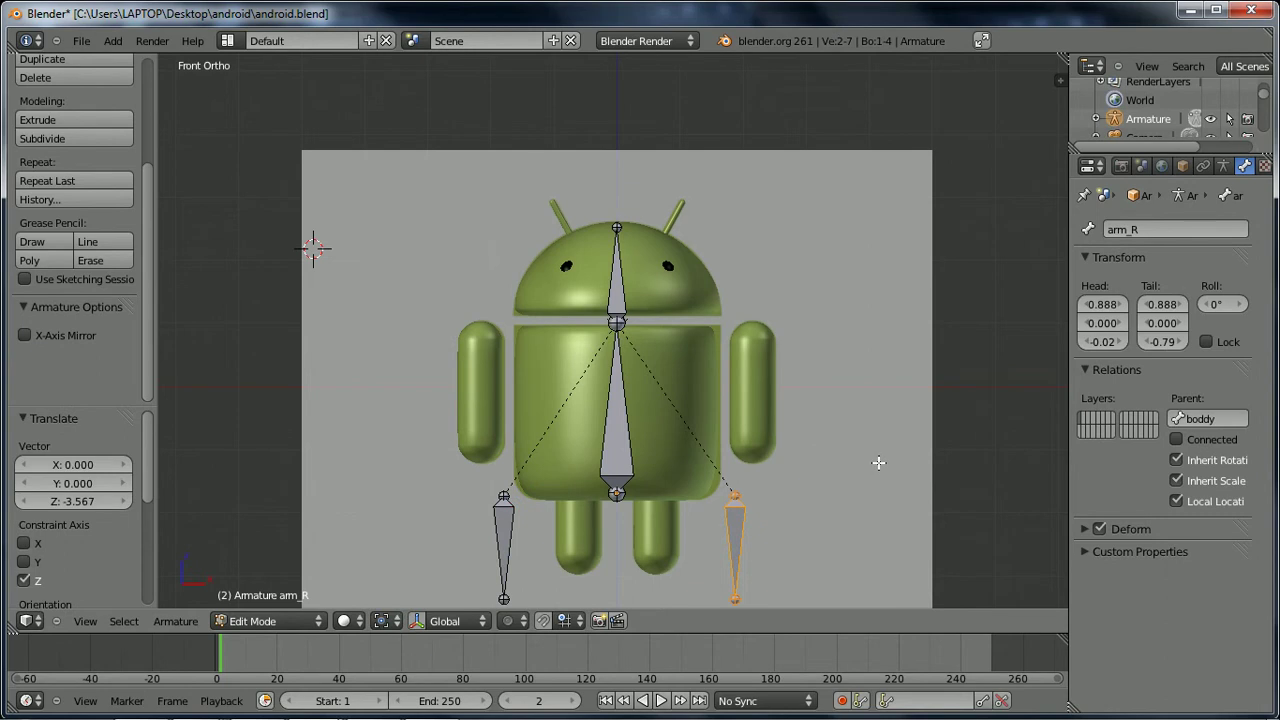
key(g)
key(x)
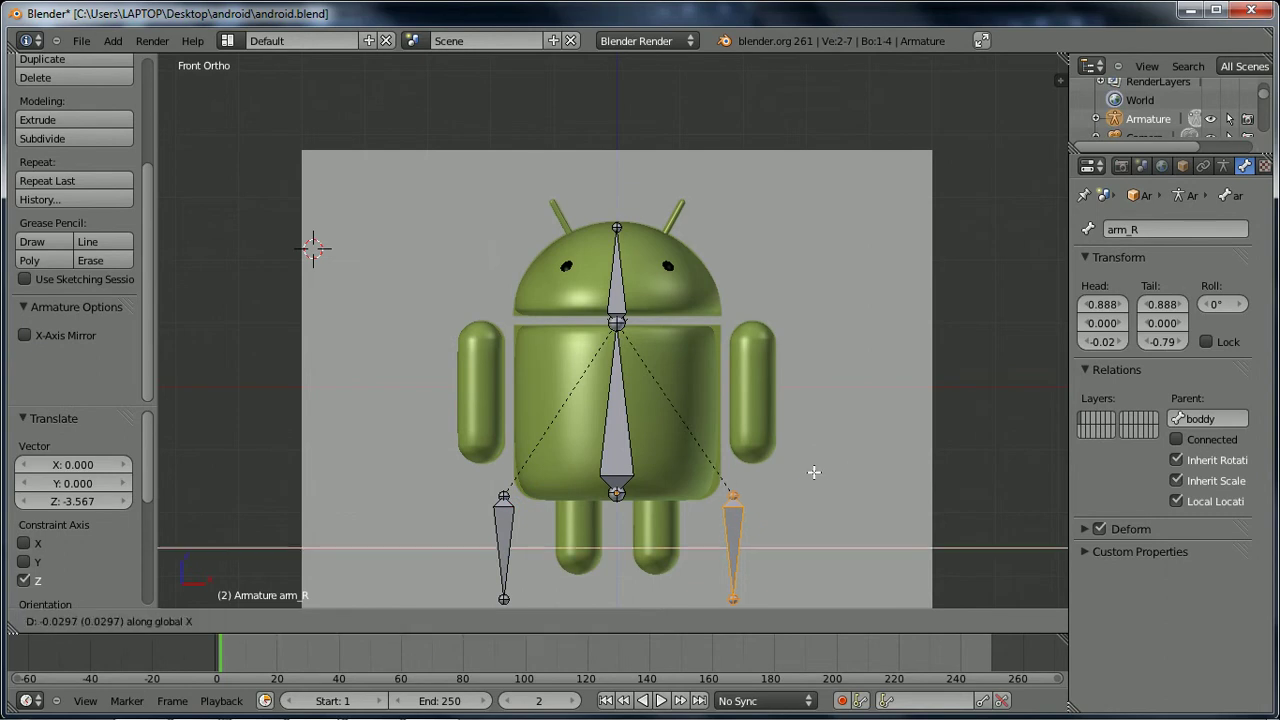
click(796, 472)
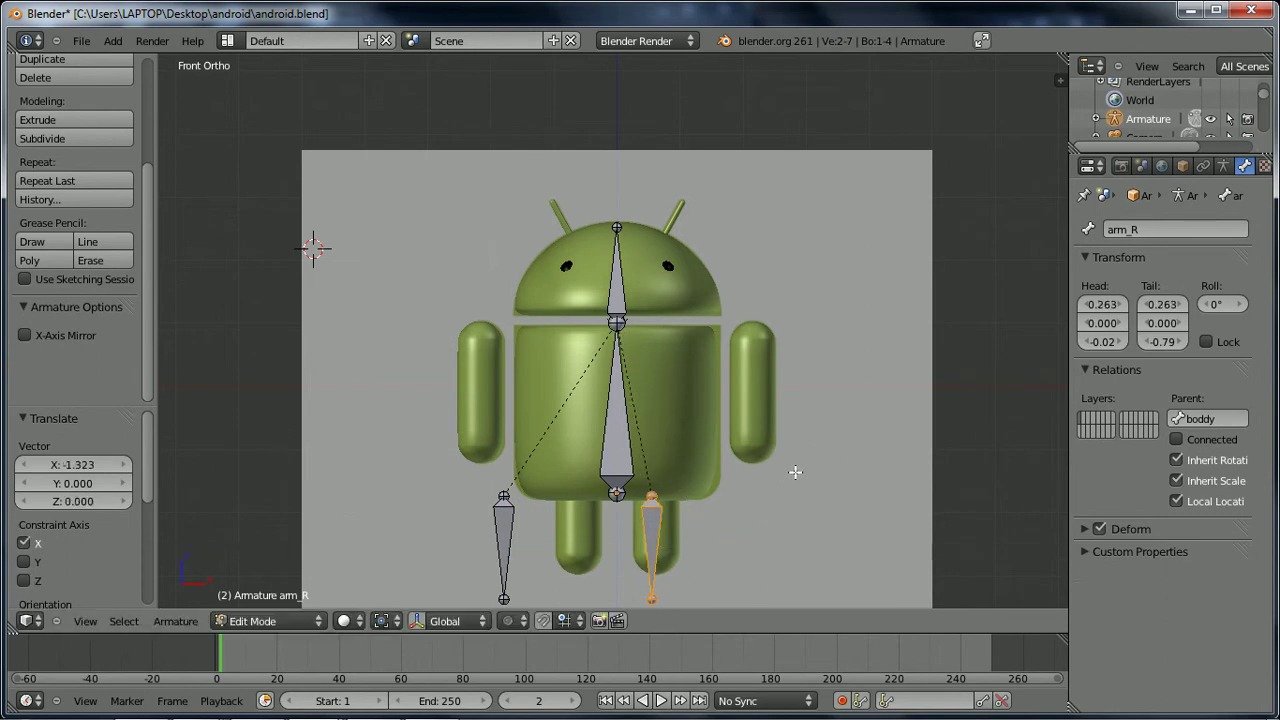
- Move the arm_L bone about 1.145 units along X so it sits over the other leg
right_click(507, 530)
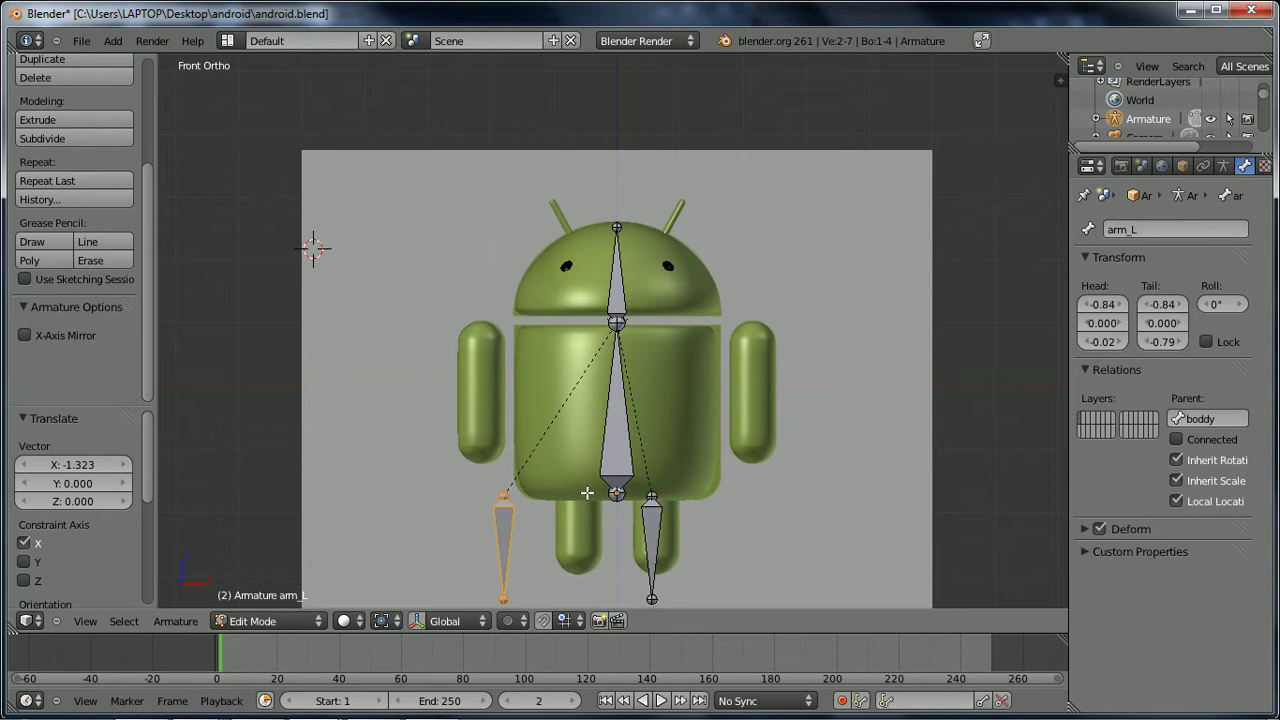
key(g)
key(x)
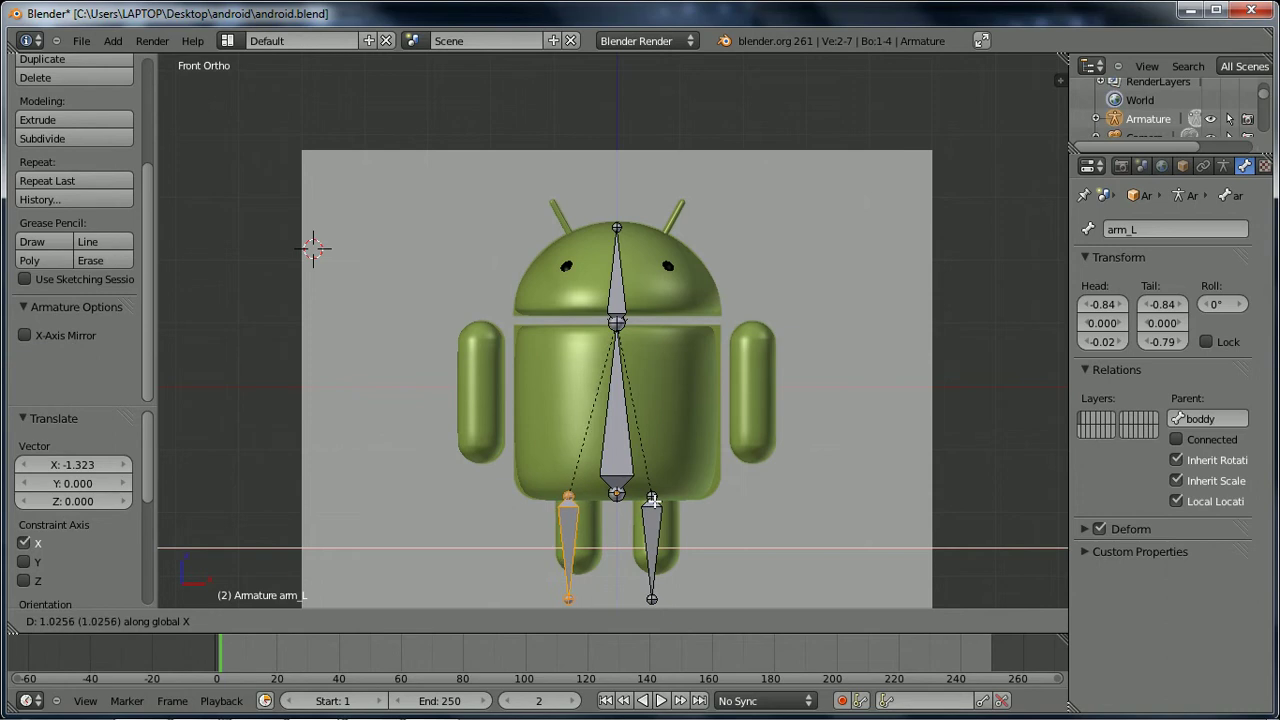
click(647, 585)
- Shorten both leg bones by moving their tails together about 0.52 units up along Z
shift+click(651, 597)
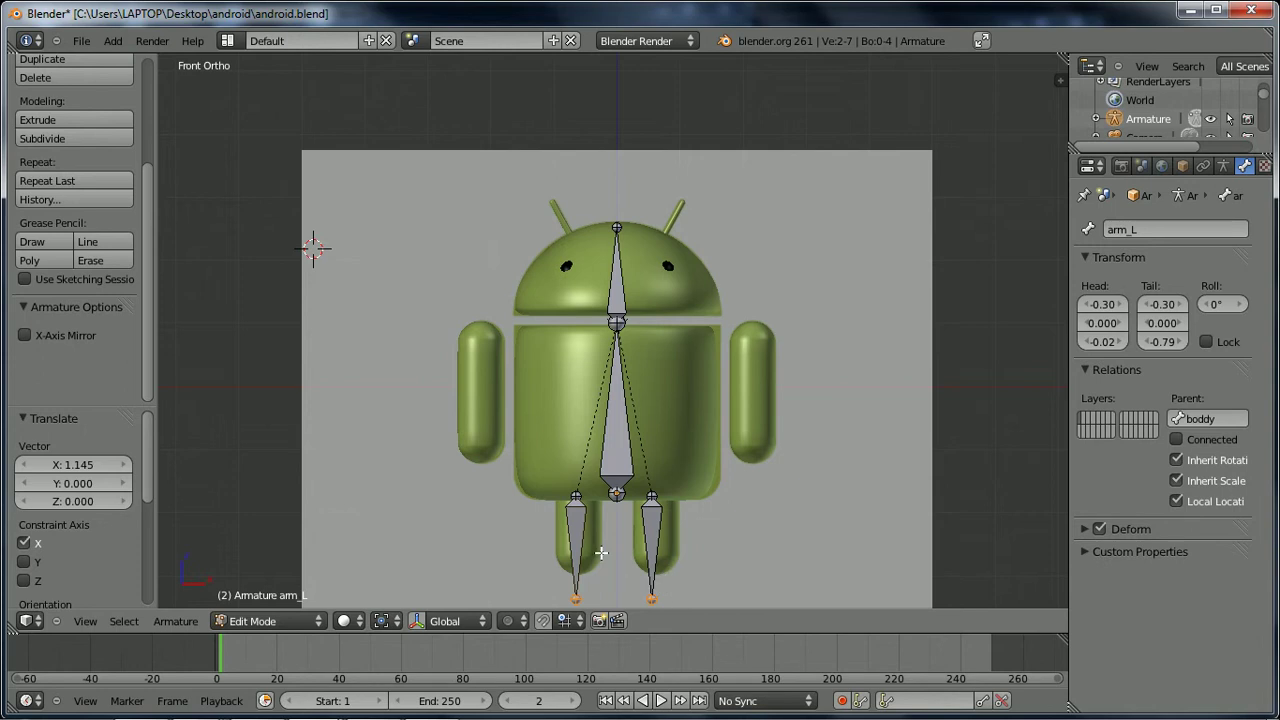
key(g)
key(z)
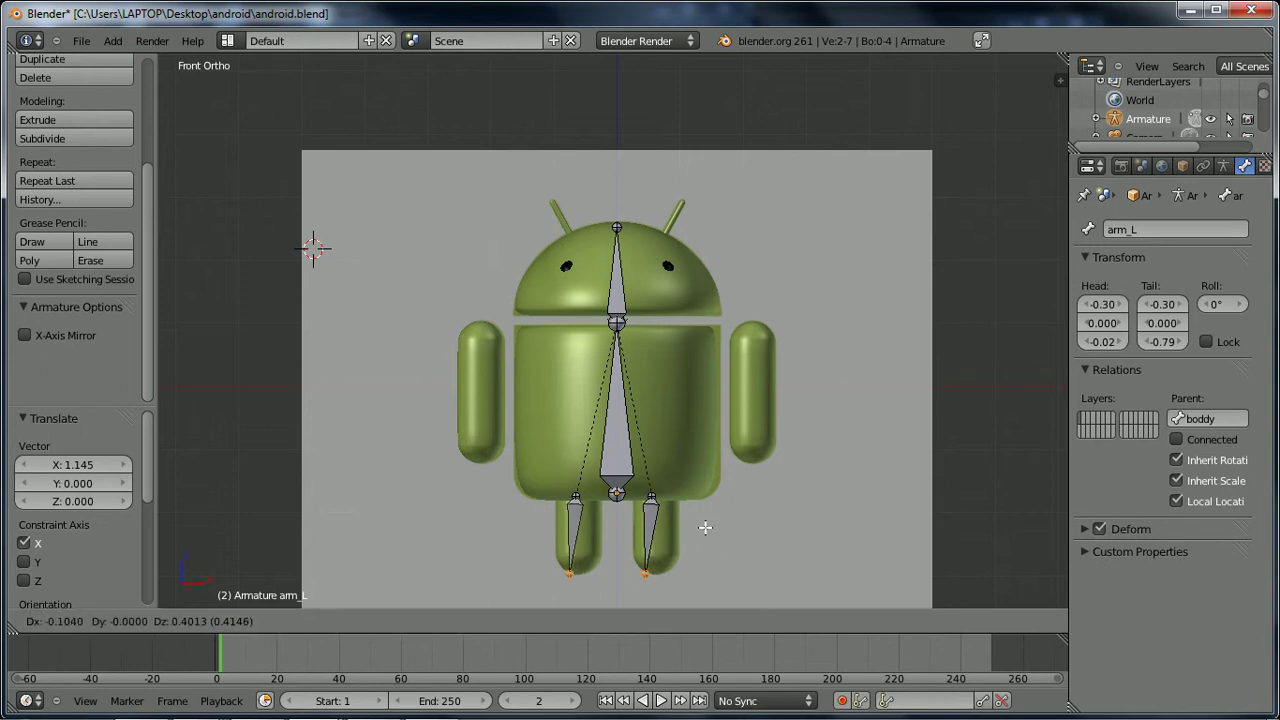
click(705, 520)
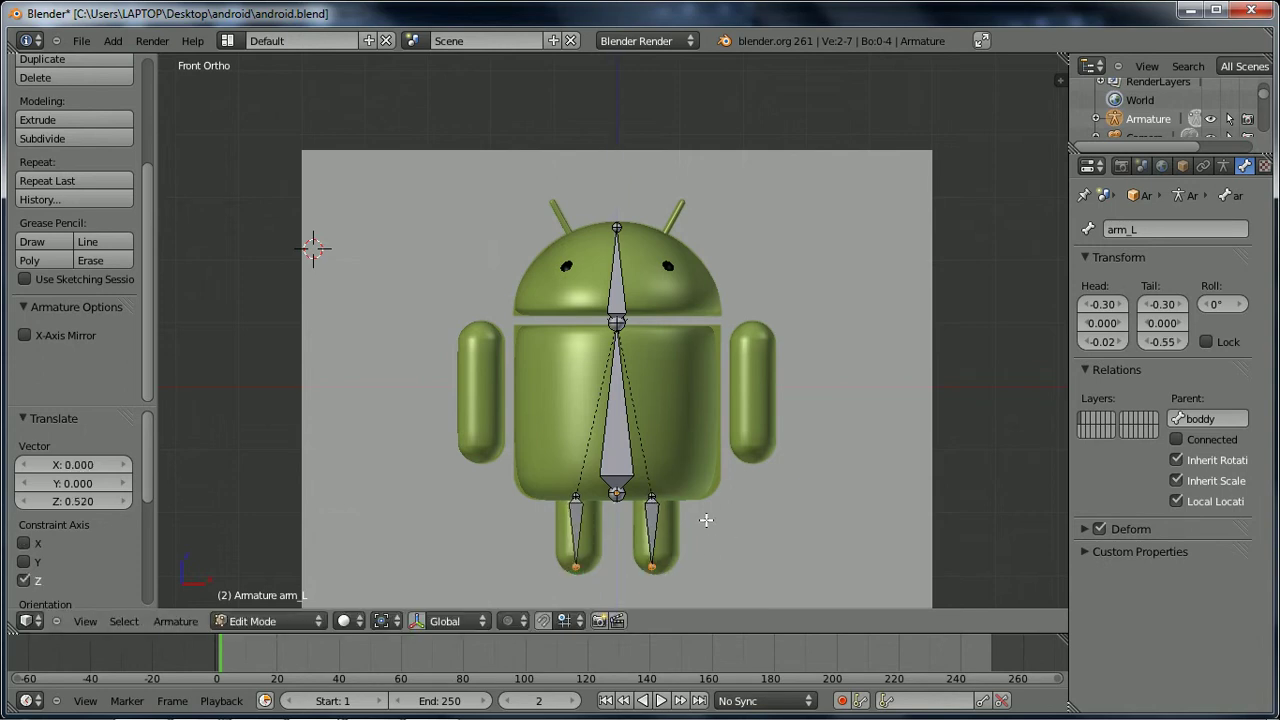
- Extrude a bone about 1.634 units along X from the tail of the boddy bone toward the arm
right_click(616, 322)
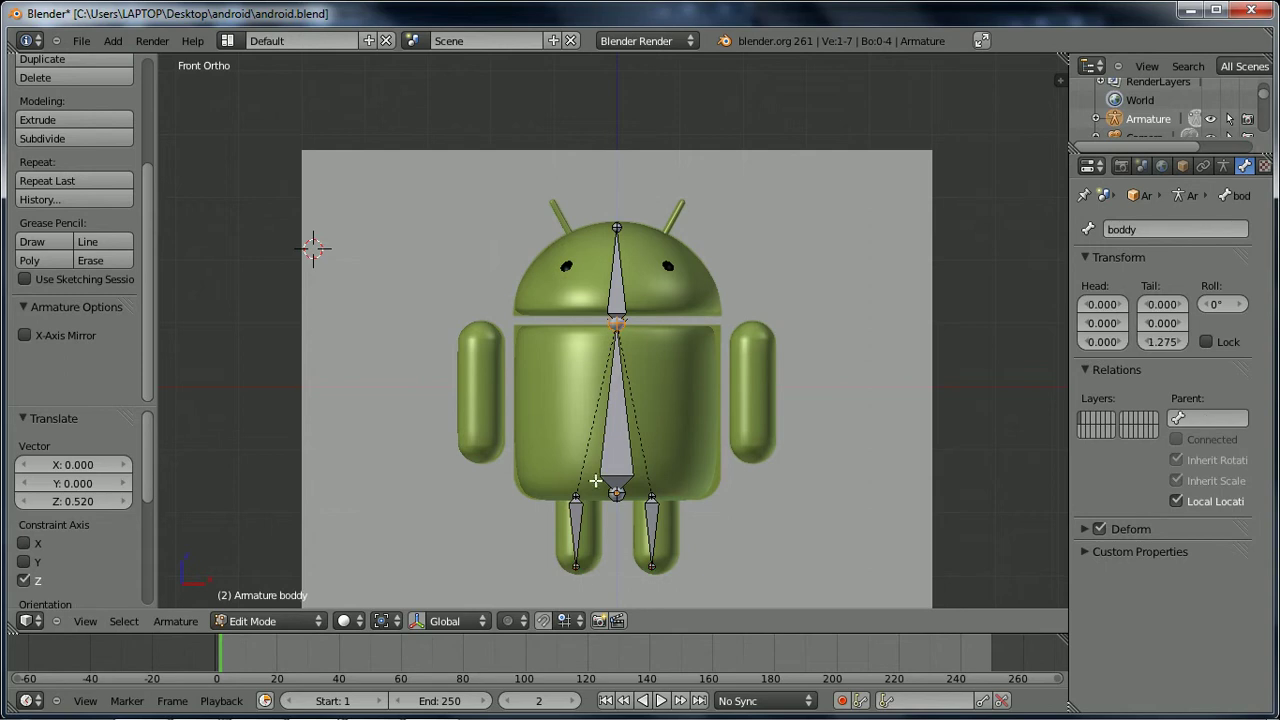
right_click(582, 516)
right_click(661, 509)
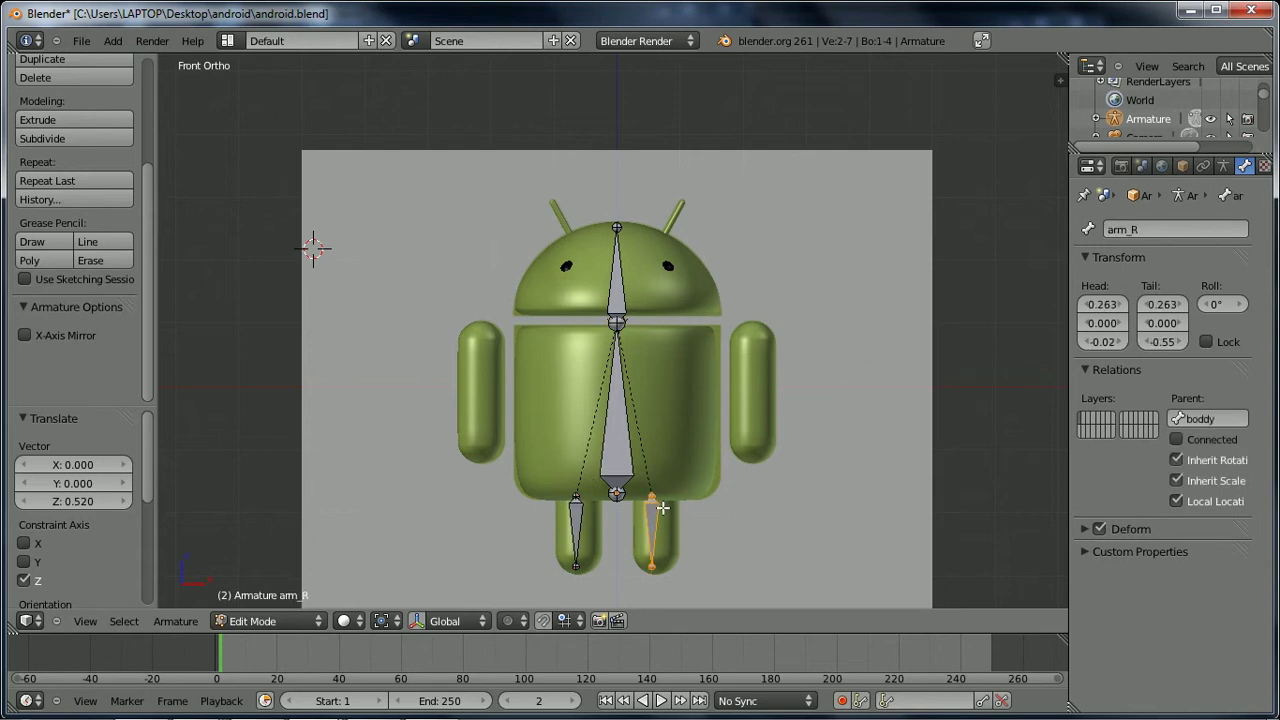
right_click(620, 326)
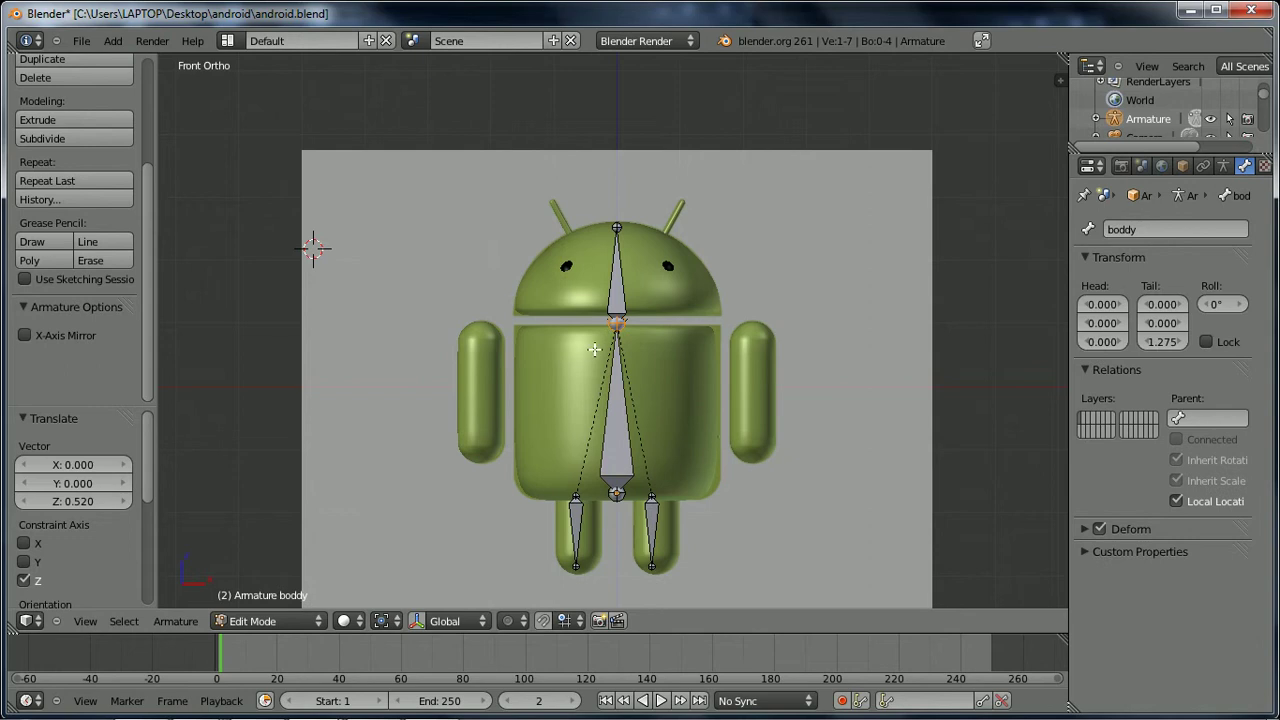
scroll(612, 354, up, 2)
middle_drag(612, 354, 625, 324)
key(KP_1)
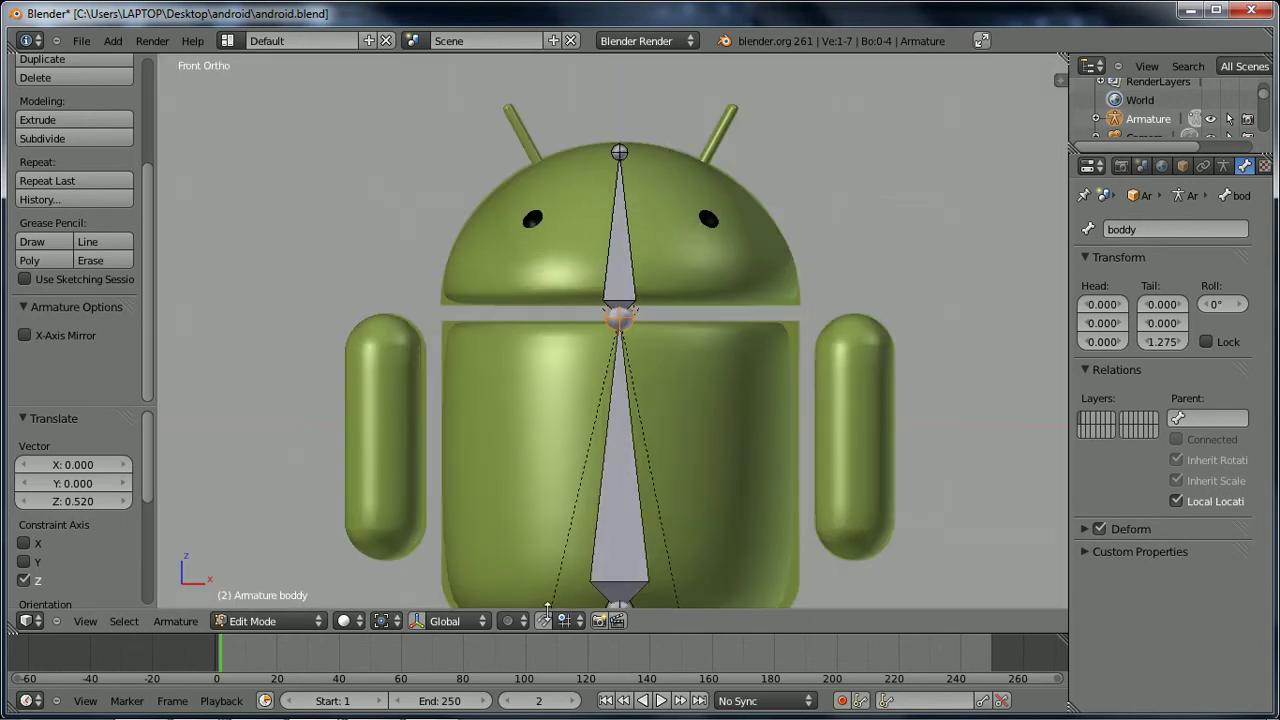
key(e)
key(x)
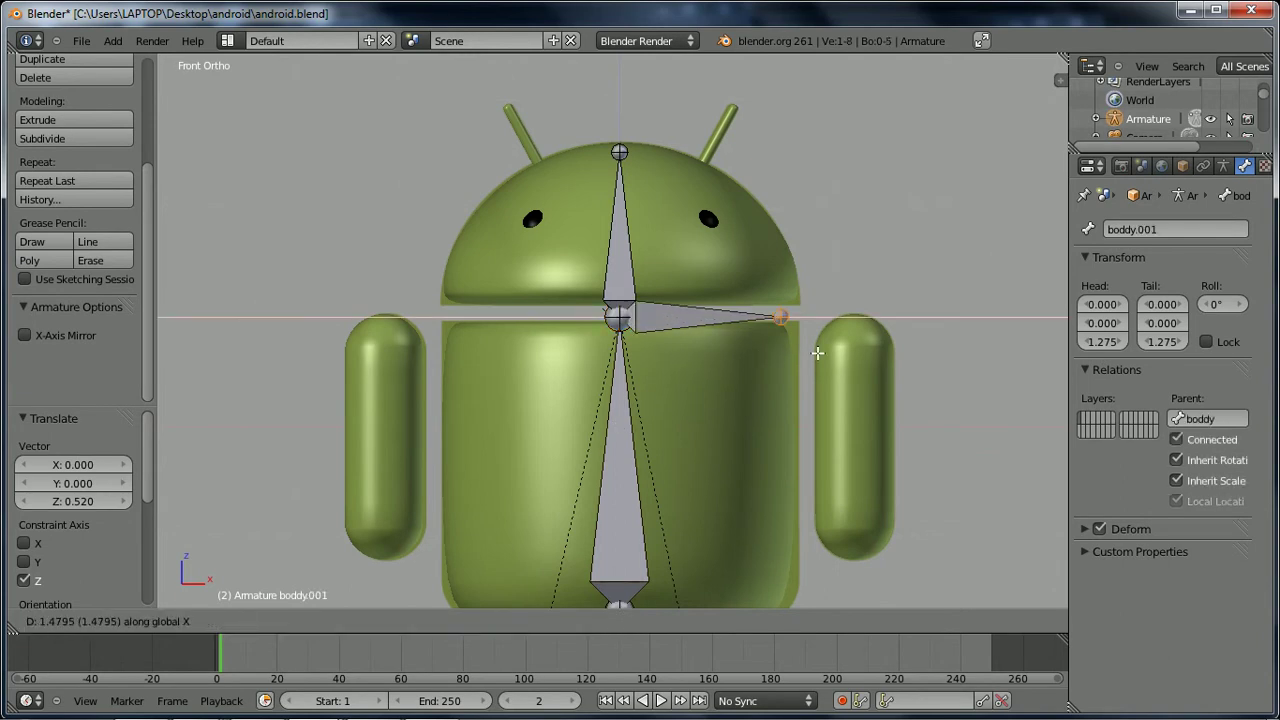
click(834, 350)
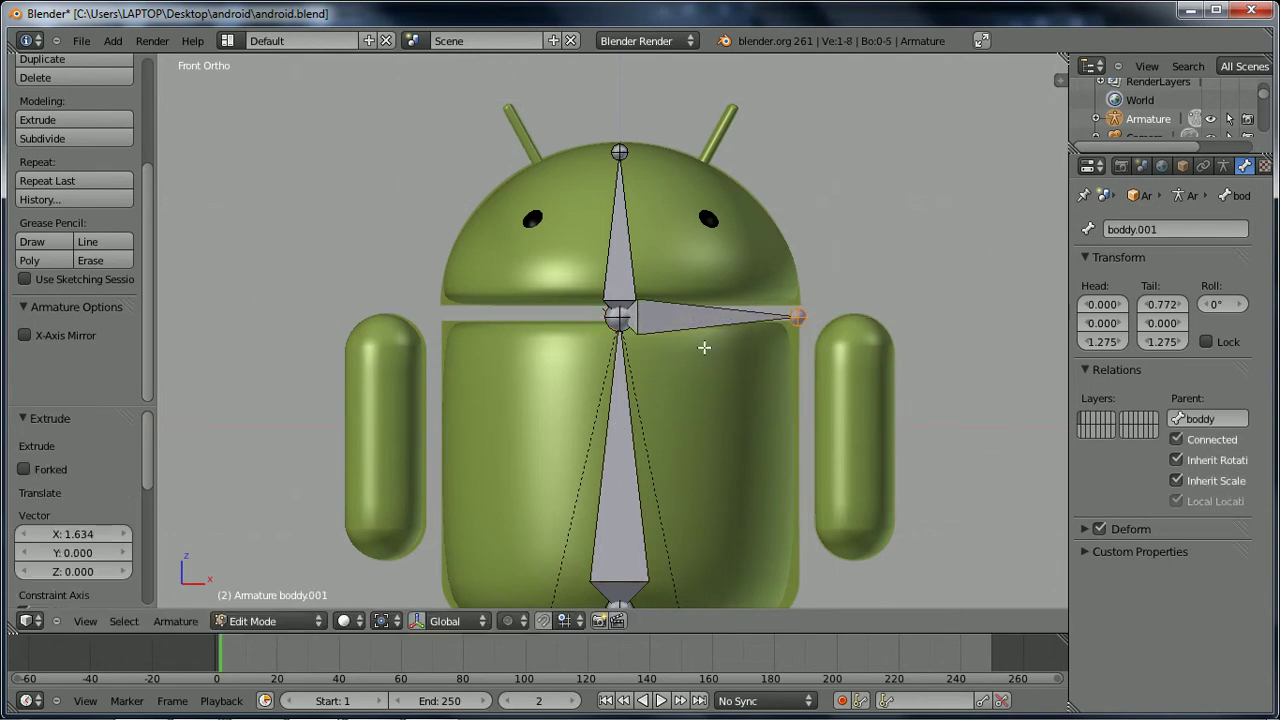
scroll(704, 347, down, 3)
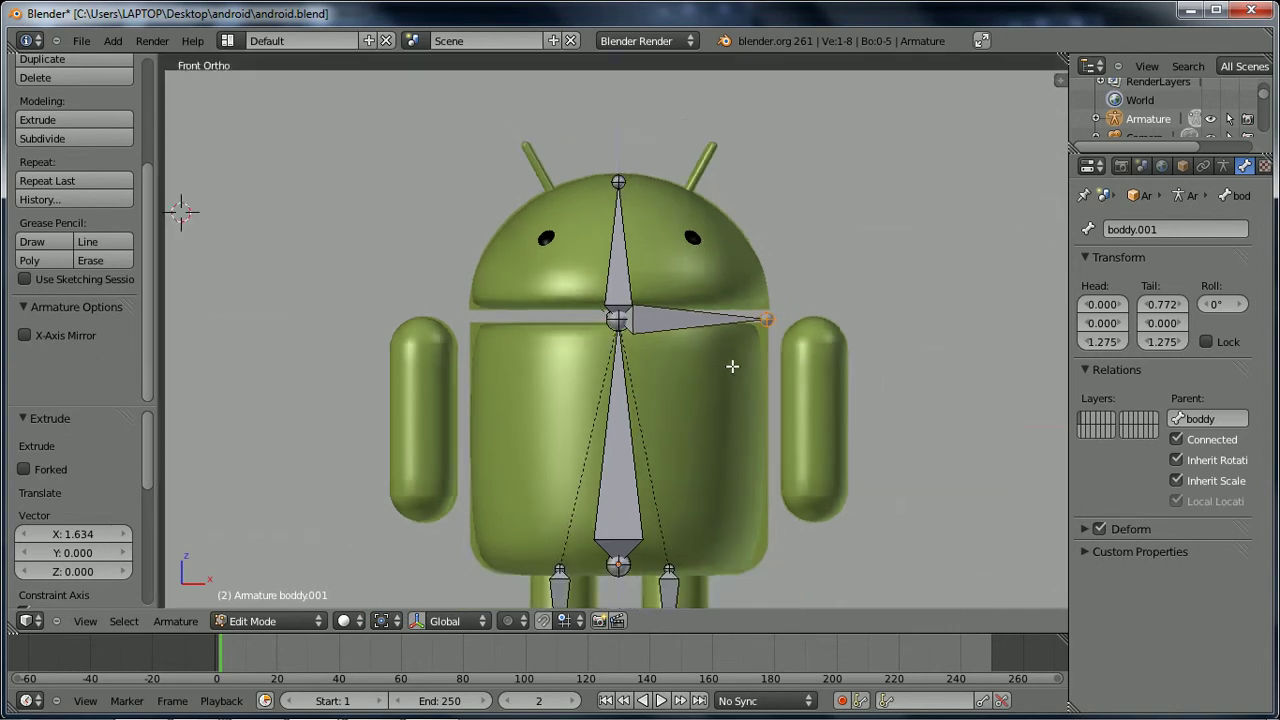
right_click(653, 522)
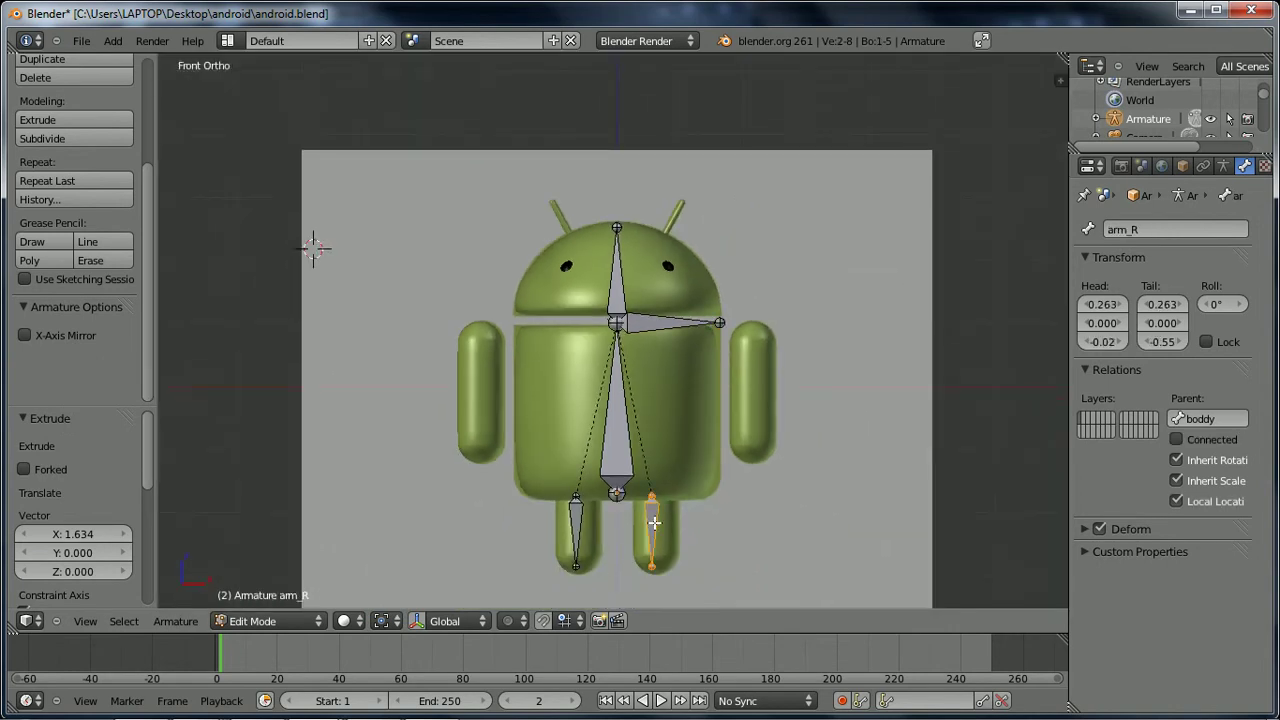
right_click(573, 532)
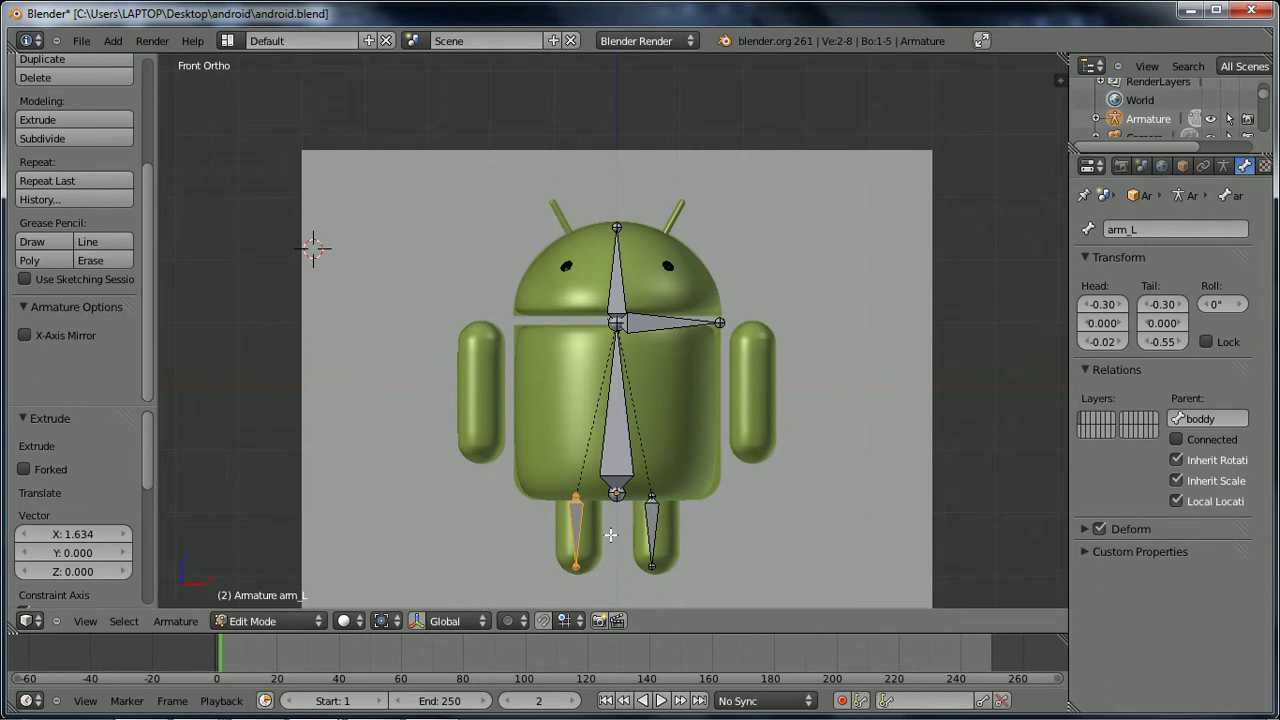
- Duplicate the horizontal boddy.001 bone in place and rotate the copy 180°
right_click(658, 324)
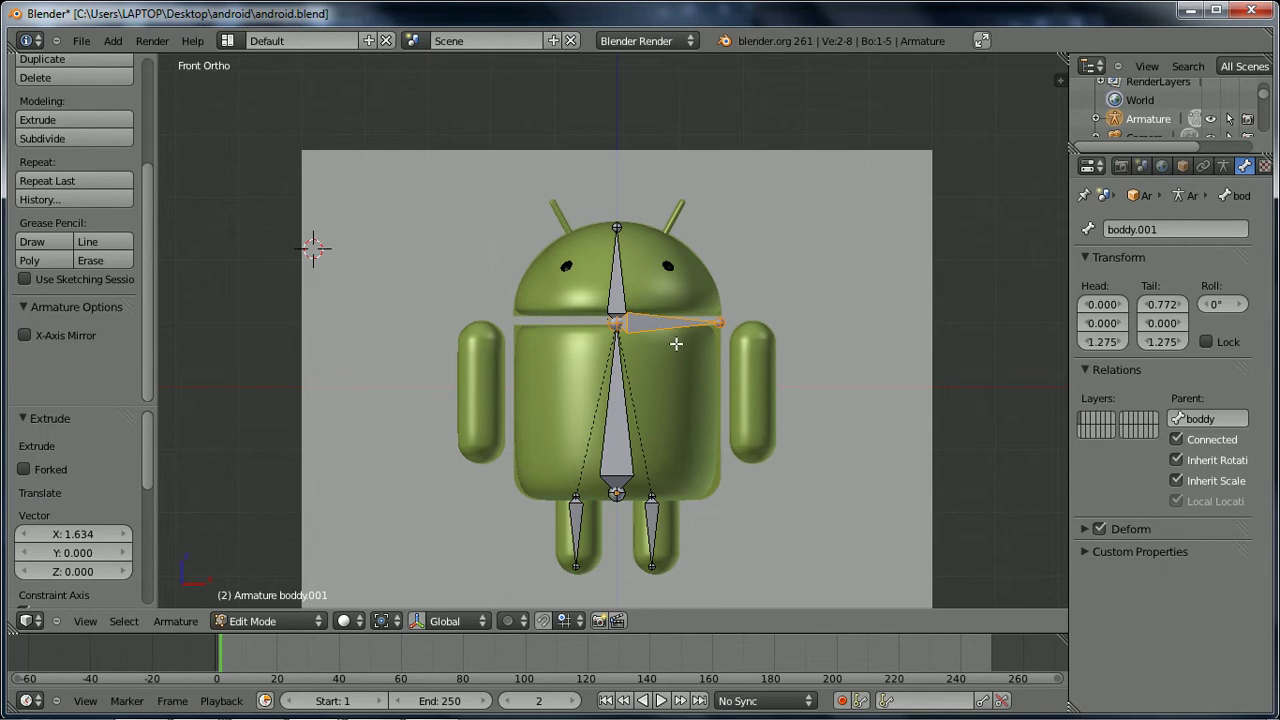
scroll(676, 347, up, 3)
scroll(676, 347, down, 2)
click(1202, 166)
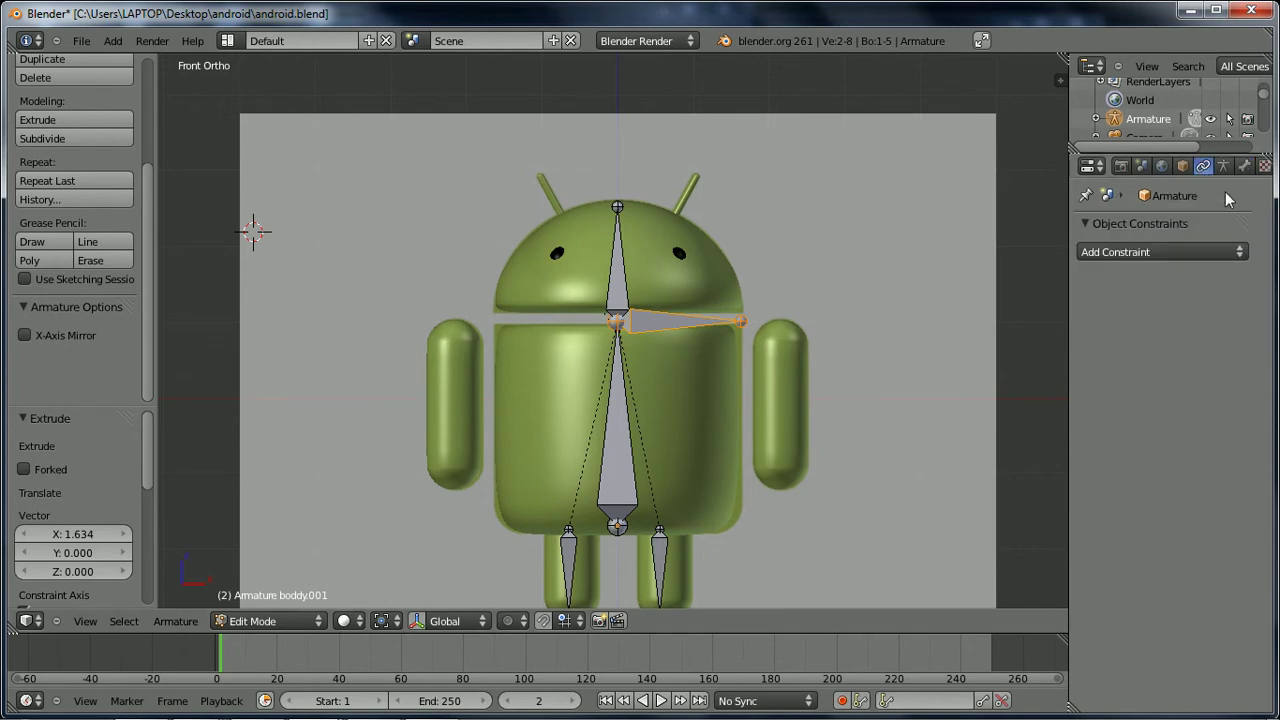
click(1244, 167)
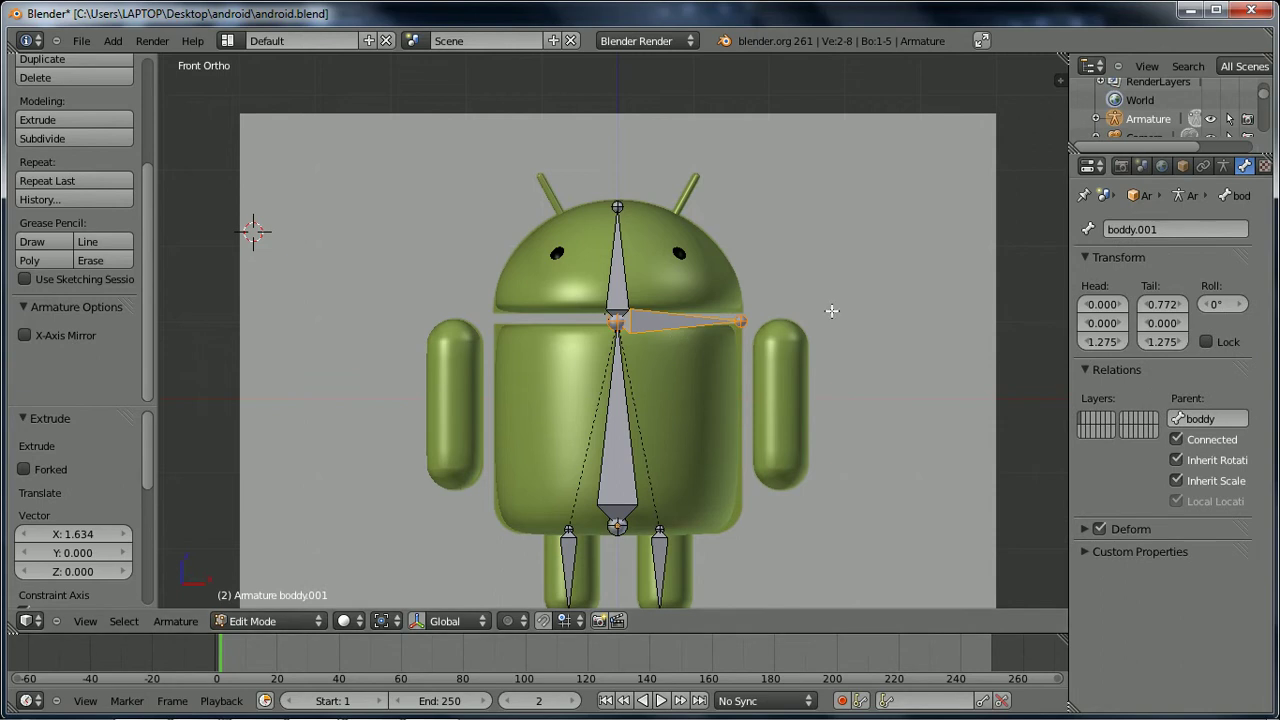
key(e)
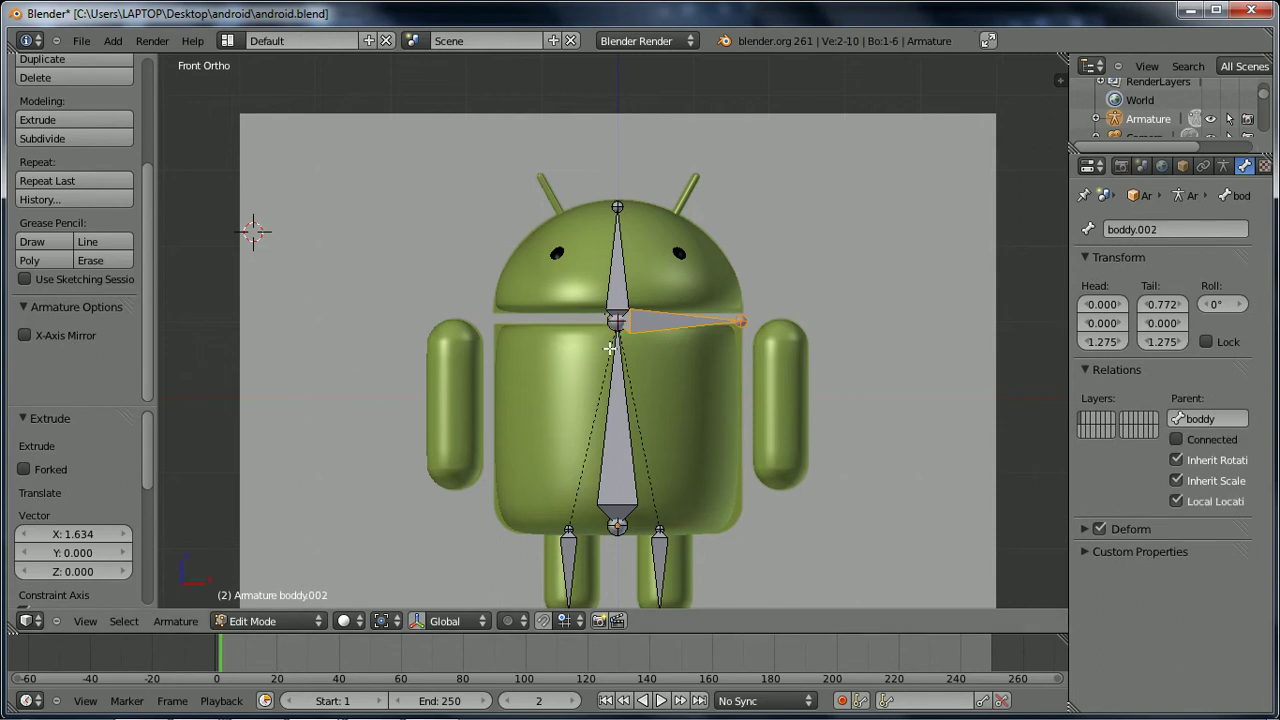
key(r)
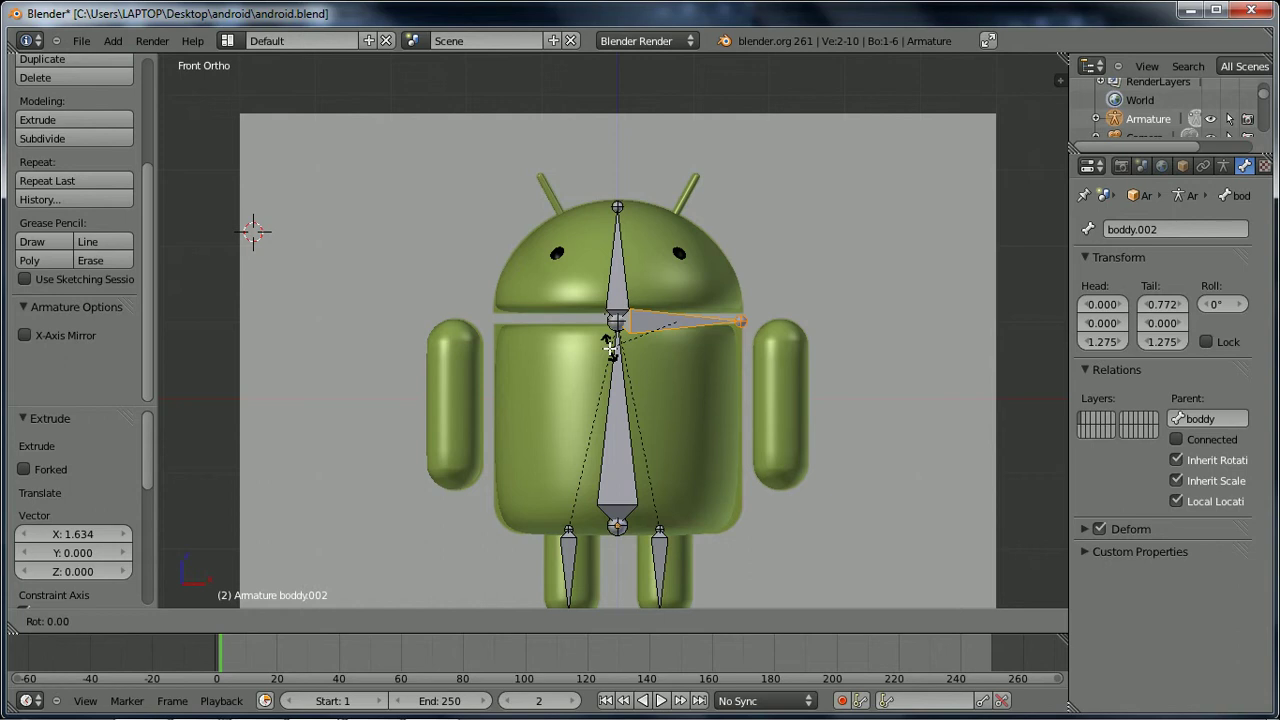
text(180)
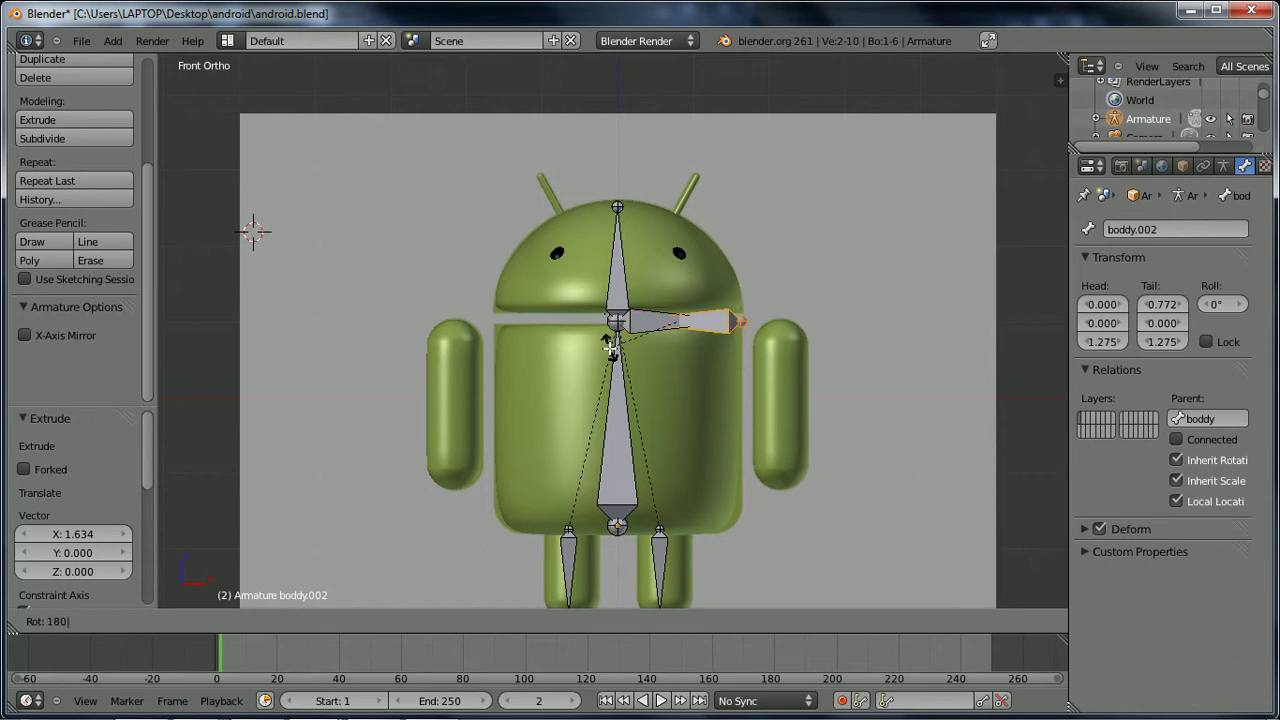
key(Return)
- Move the duplicated horizontal bone about -1.66 units along X to the opposite side of the boddy bone's tail
key(g)
key(x)
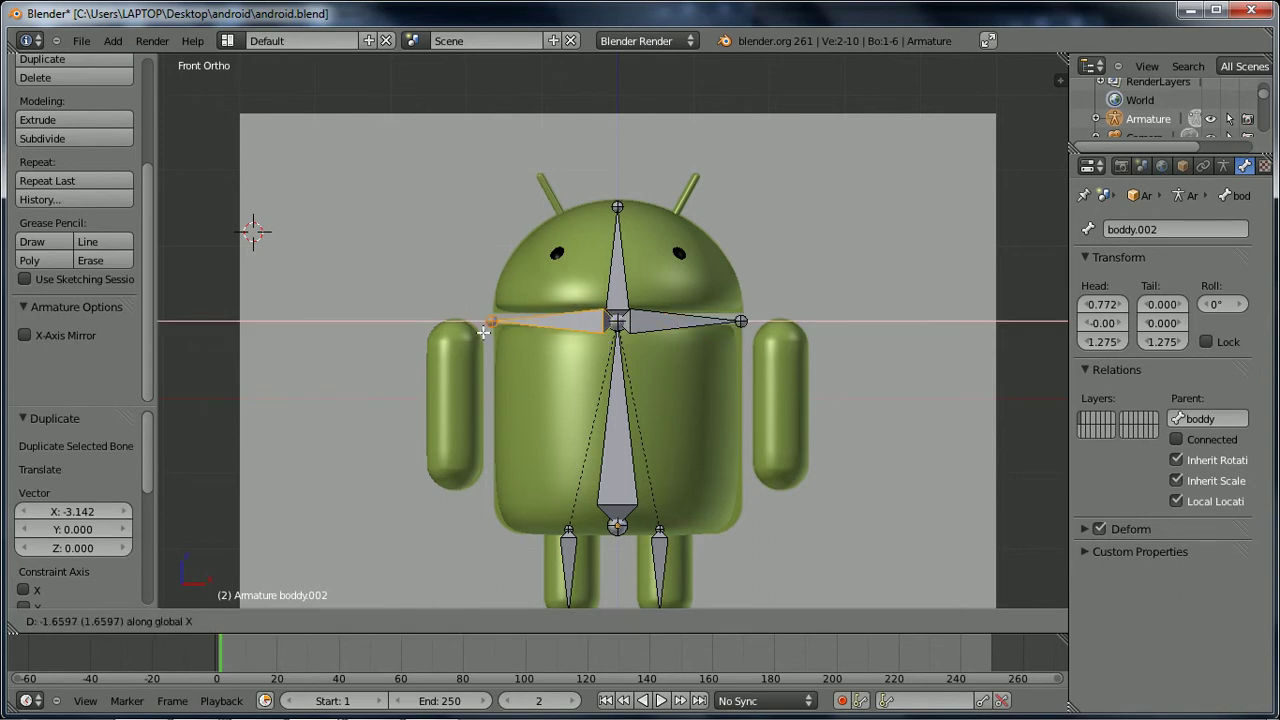
click(485, 332)
- Disconnect the boddy.001 bone from its parent using the Disconnect Bone option
right_click(659, 318)
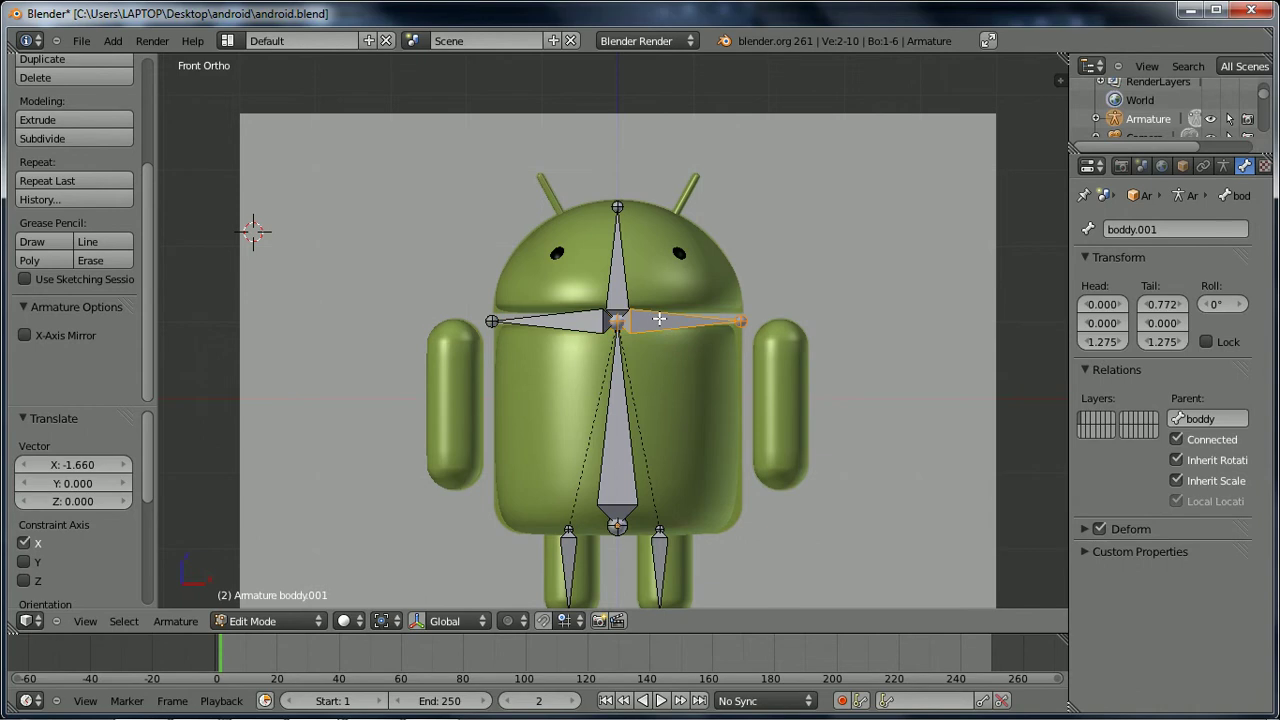
key(alt+p)
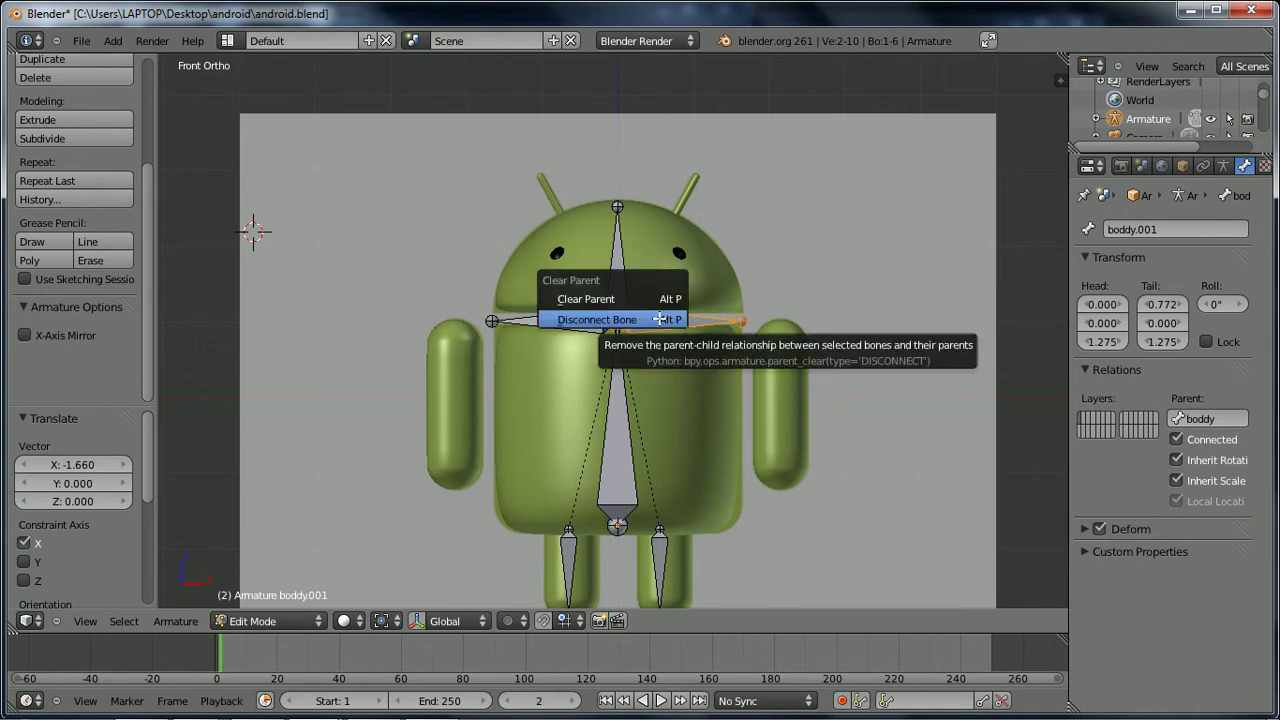
click(659, 318)
- Apply Disconnect Bone to boddy.002 and move it about -2.18 units along X and -0.136 along Z to the arm's top
right_click(564, 321)
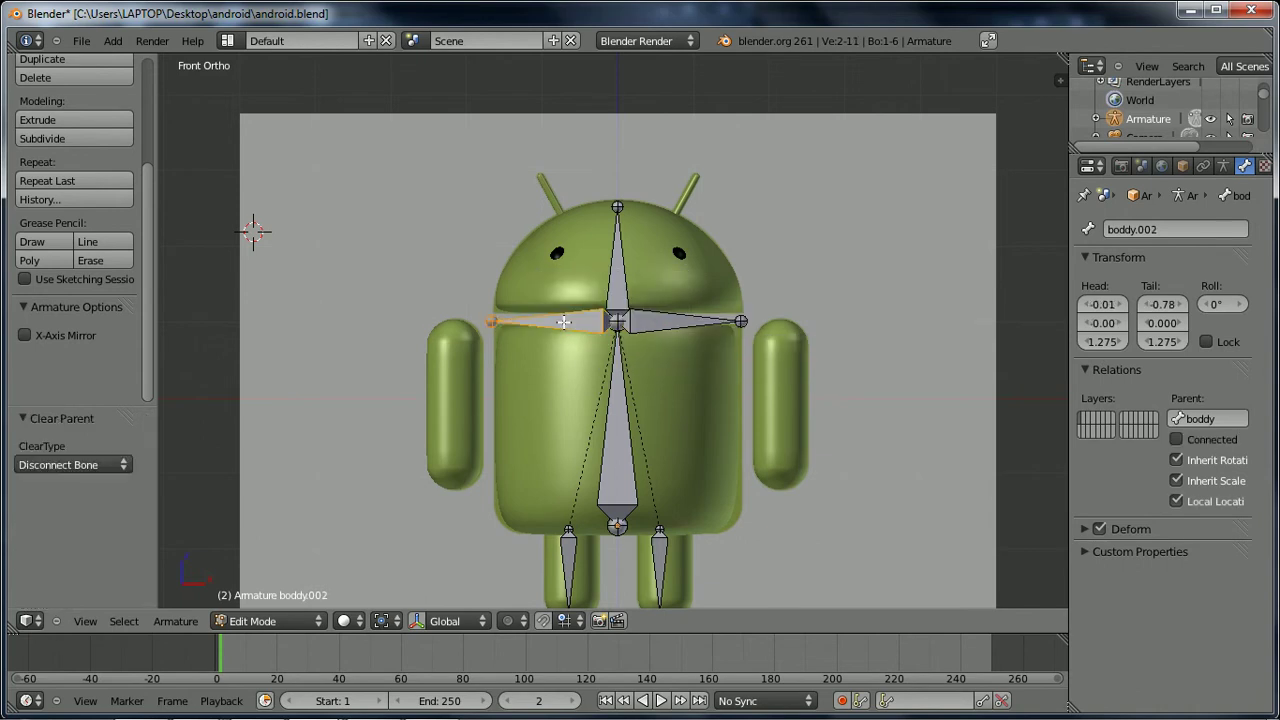
key(alt+p)
right_click(564, 322)
key(alt+p)
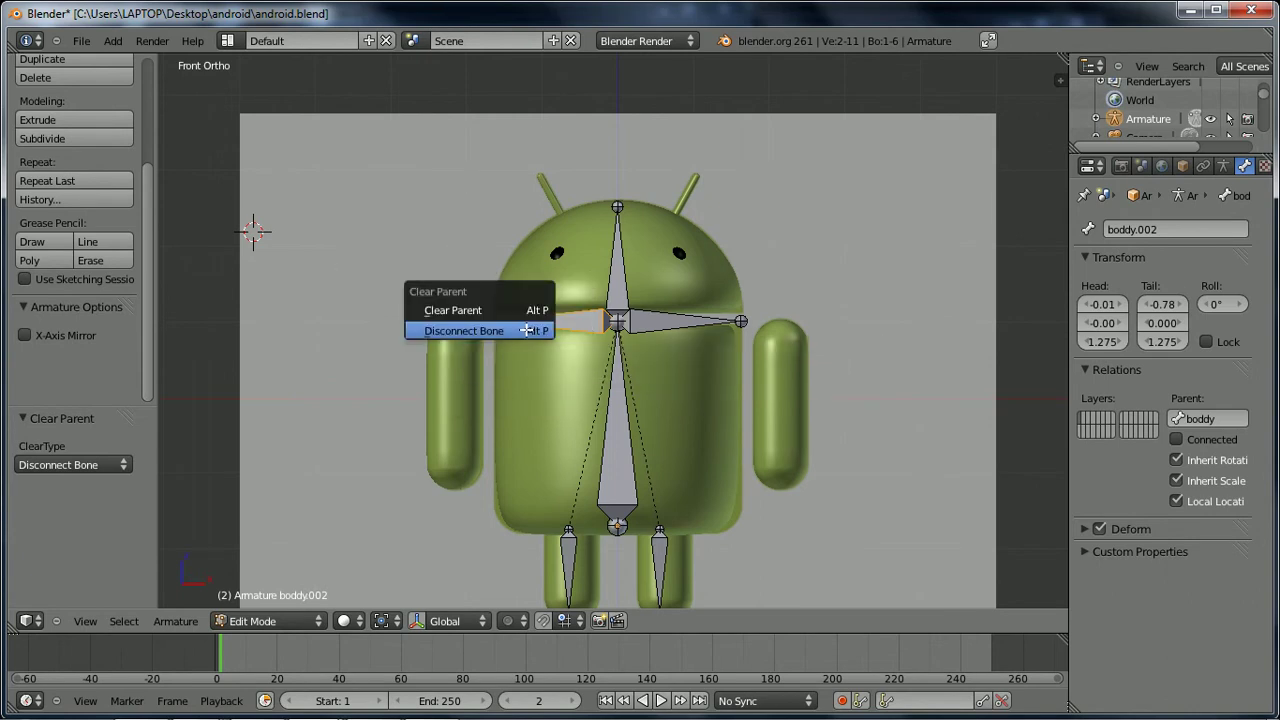
click(526, 330)
key(g)
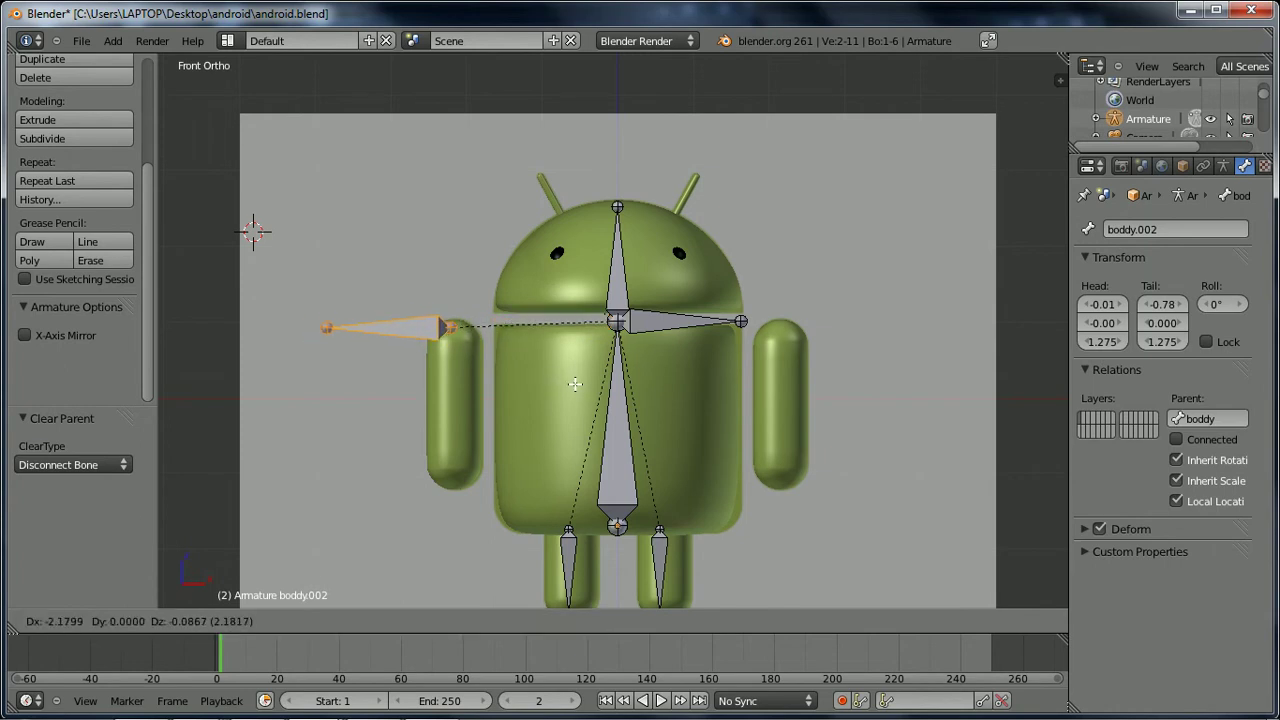
click(446, 423)
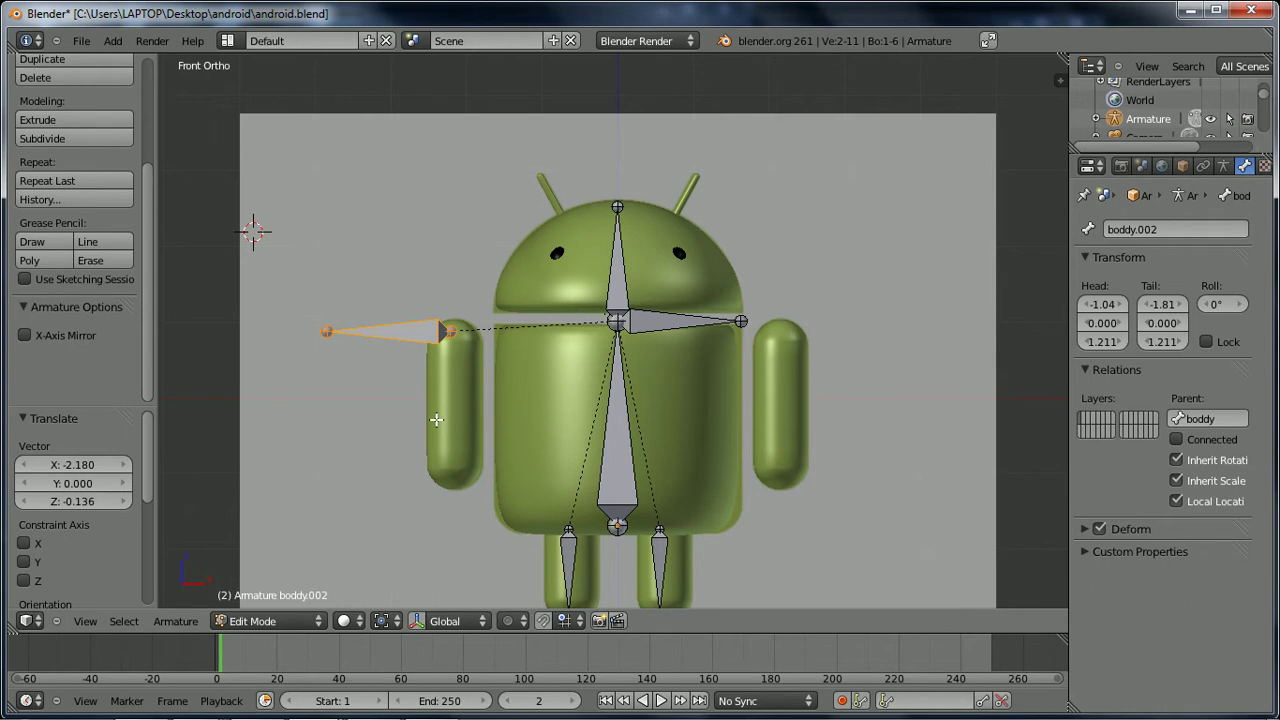
key(r)
text(y)
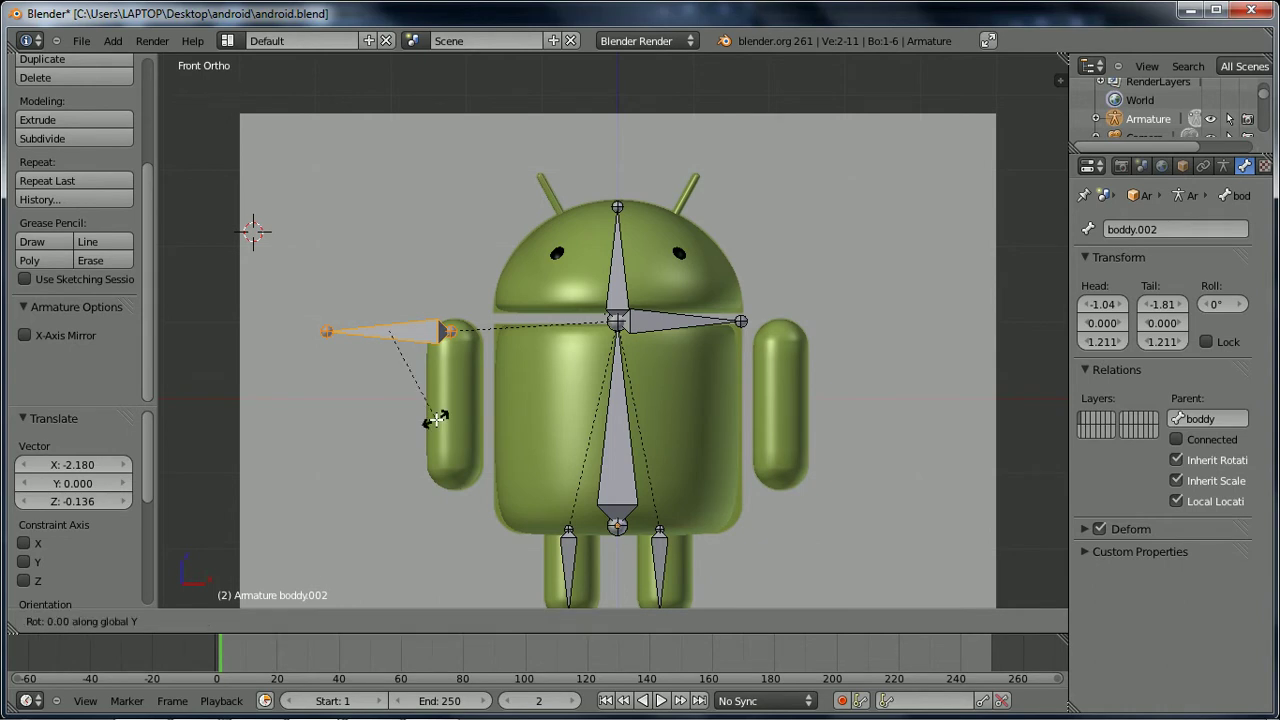
text(90)
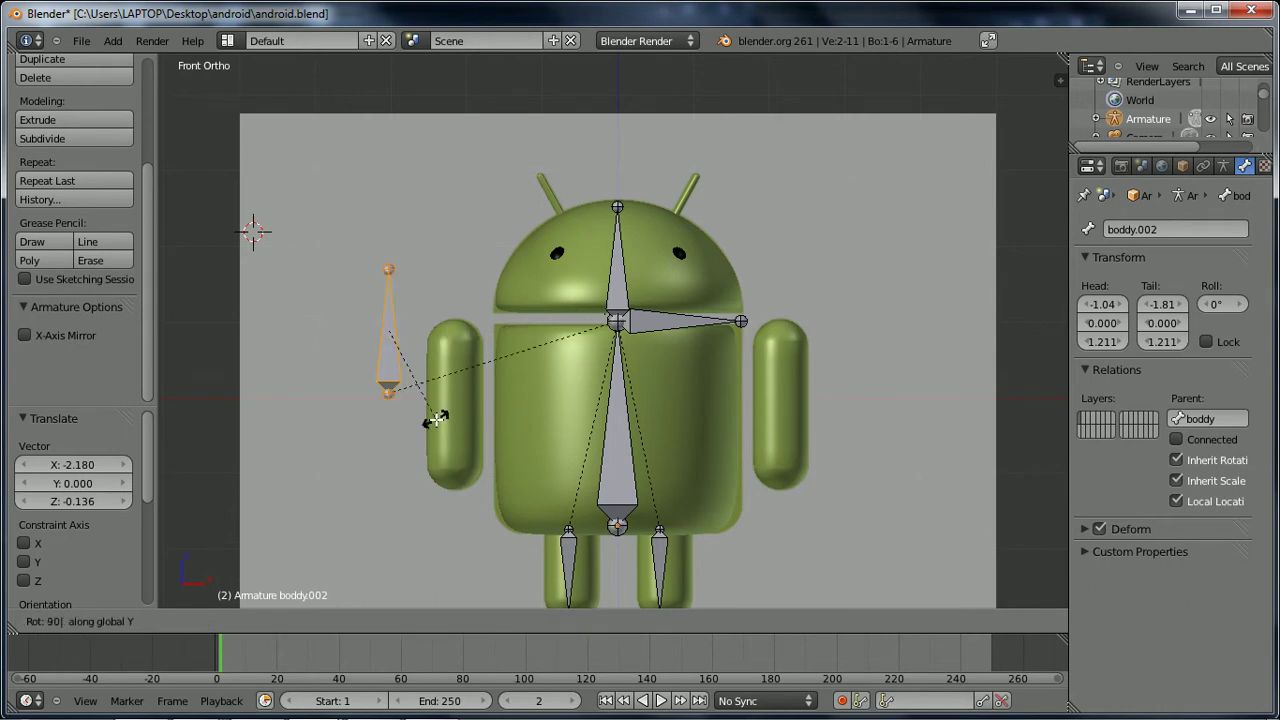
key(Escape)
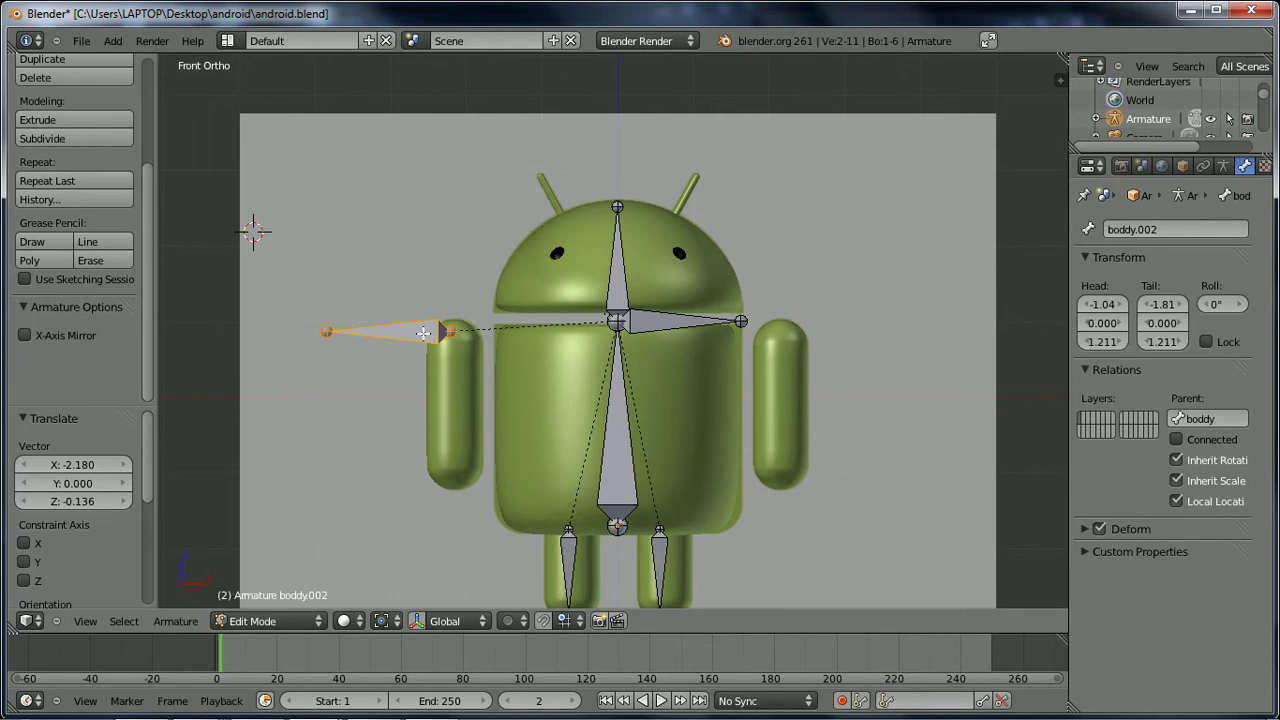
- Rotate the boddy.002 bone -90° about the global Y axis and set its roll to 0°
key(r)
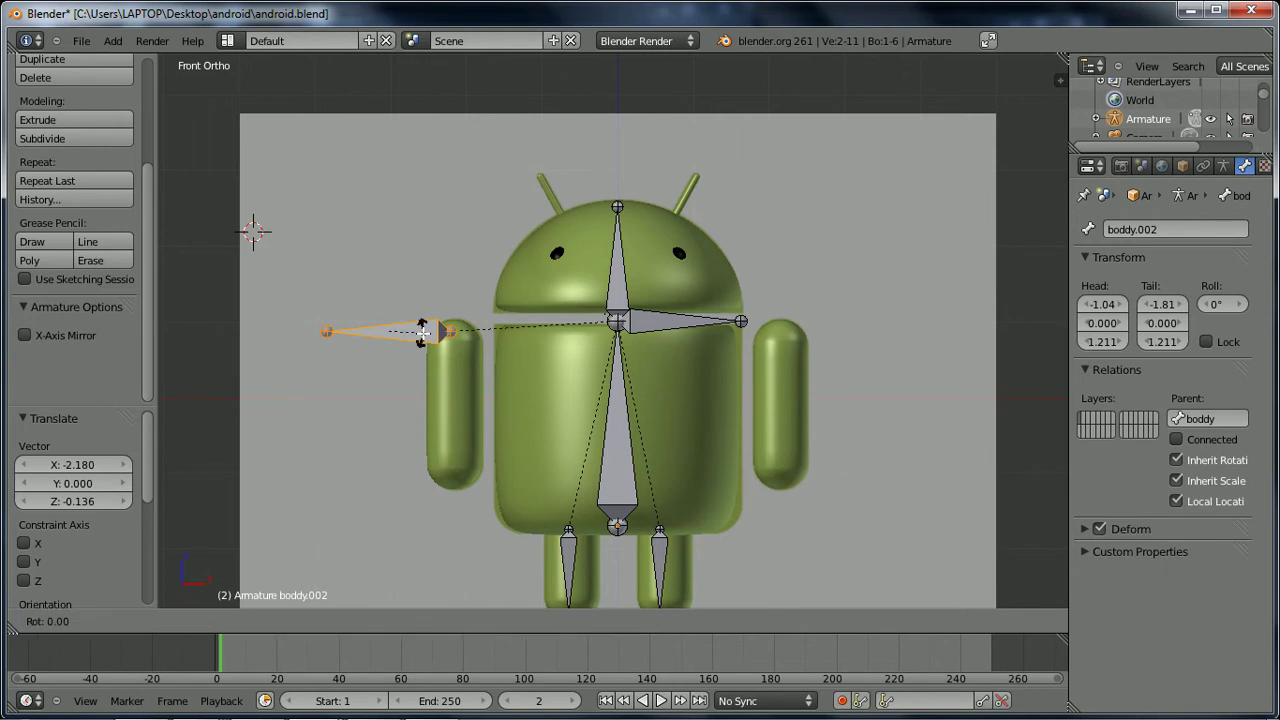
key(y)
text(-90)
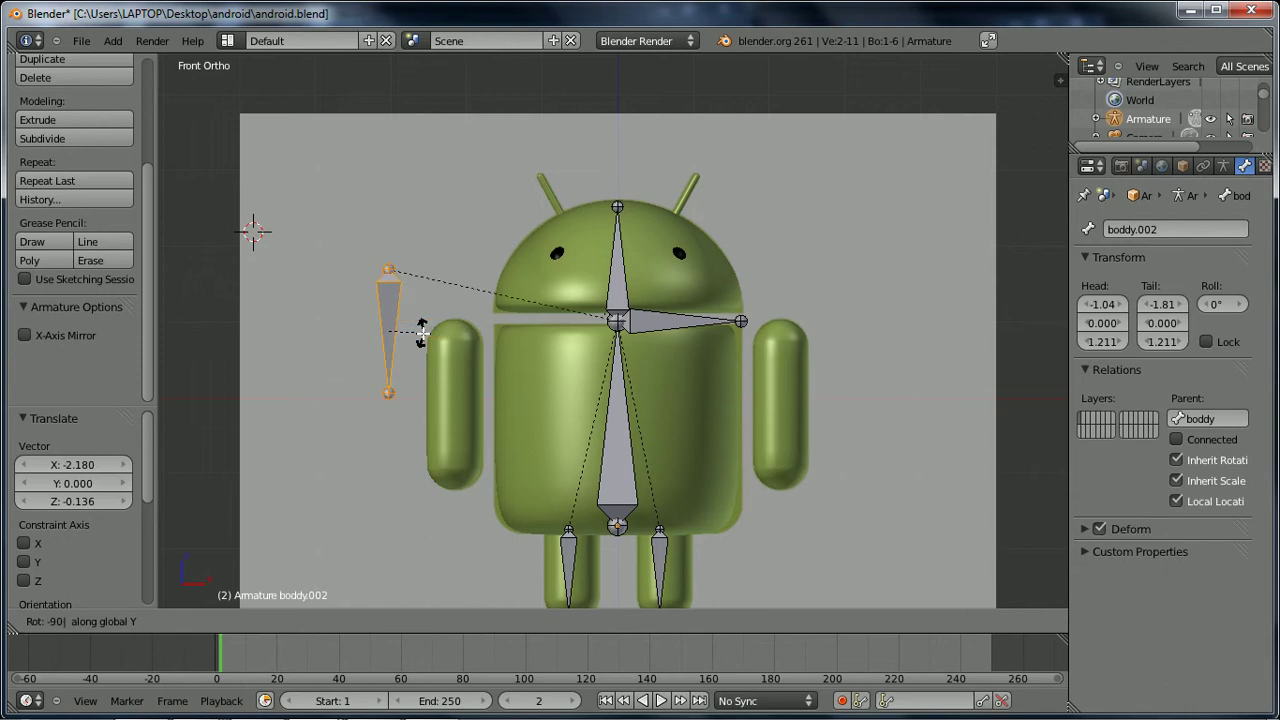
key(Return)
click(1222, 305)
text(0)
key(Return)
- Move the boddy.001 bone about 2.192 along X and -0.111 along Z to the top of the opposite arm
right_click(663, 323)
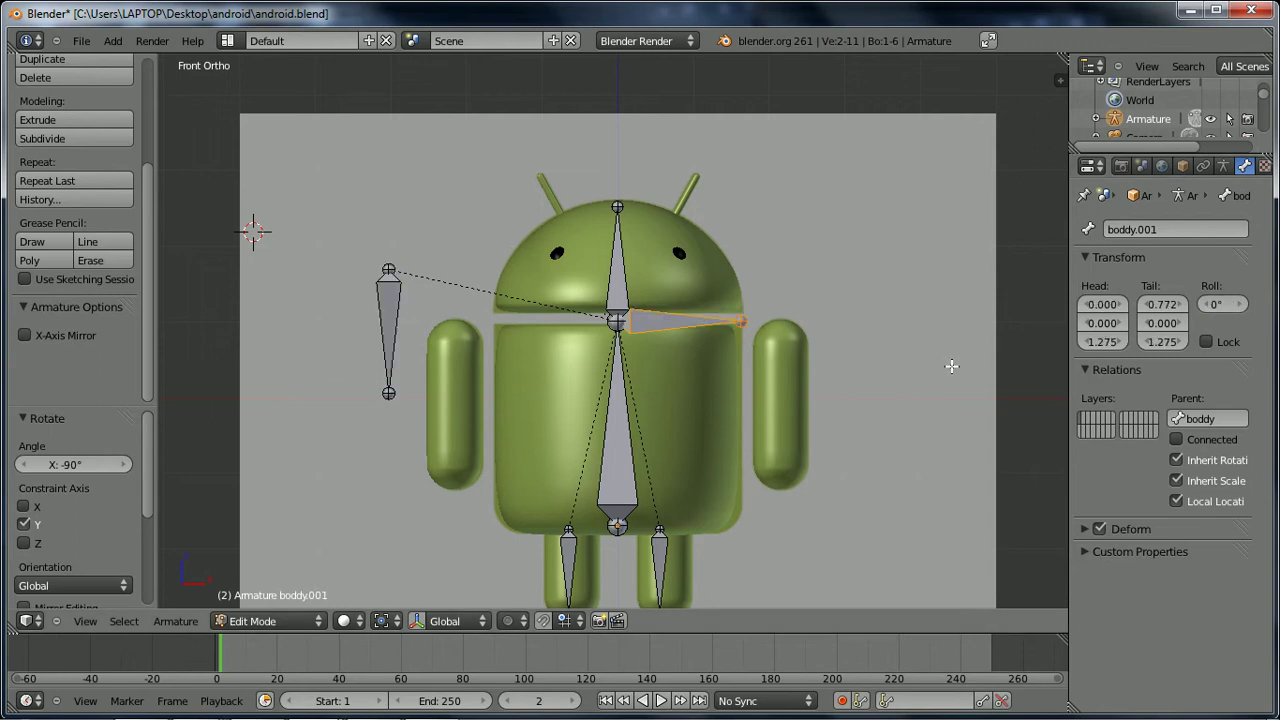
key(g)
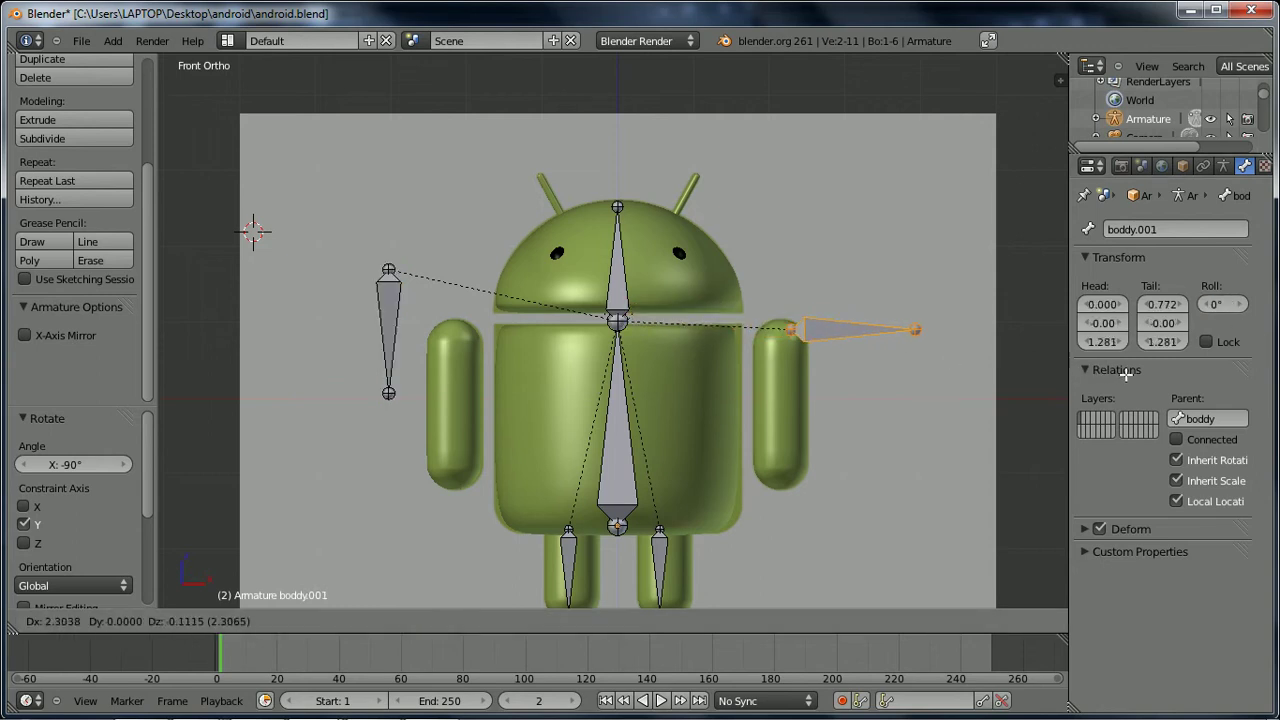
click(1117, 374)
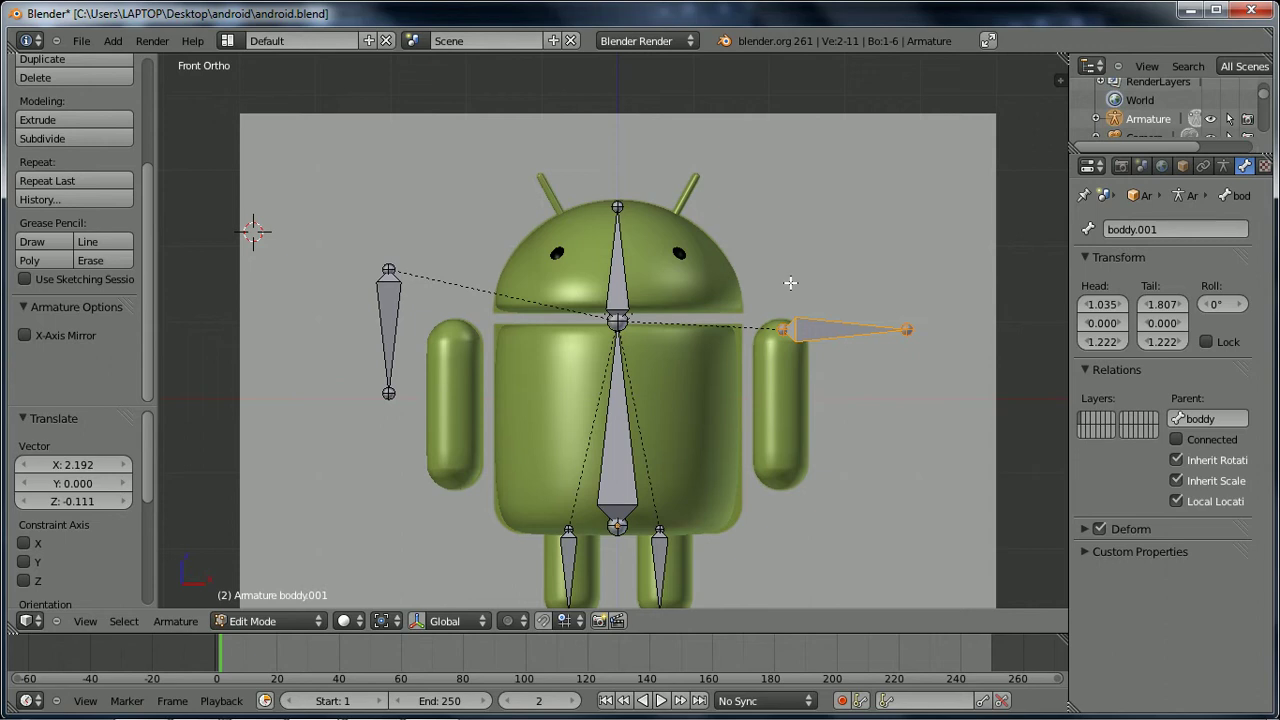
- Rotate the boddy.001 bone 90° about the global Y axis and set its roll to 0°
key(r)
key(y)
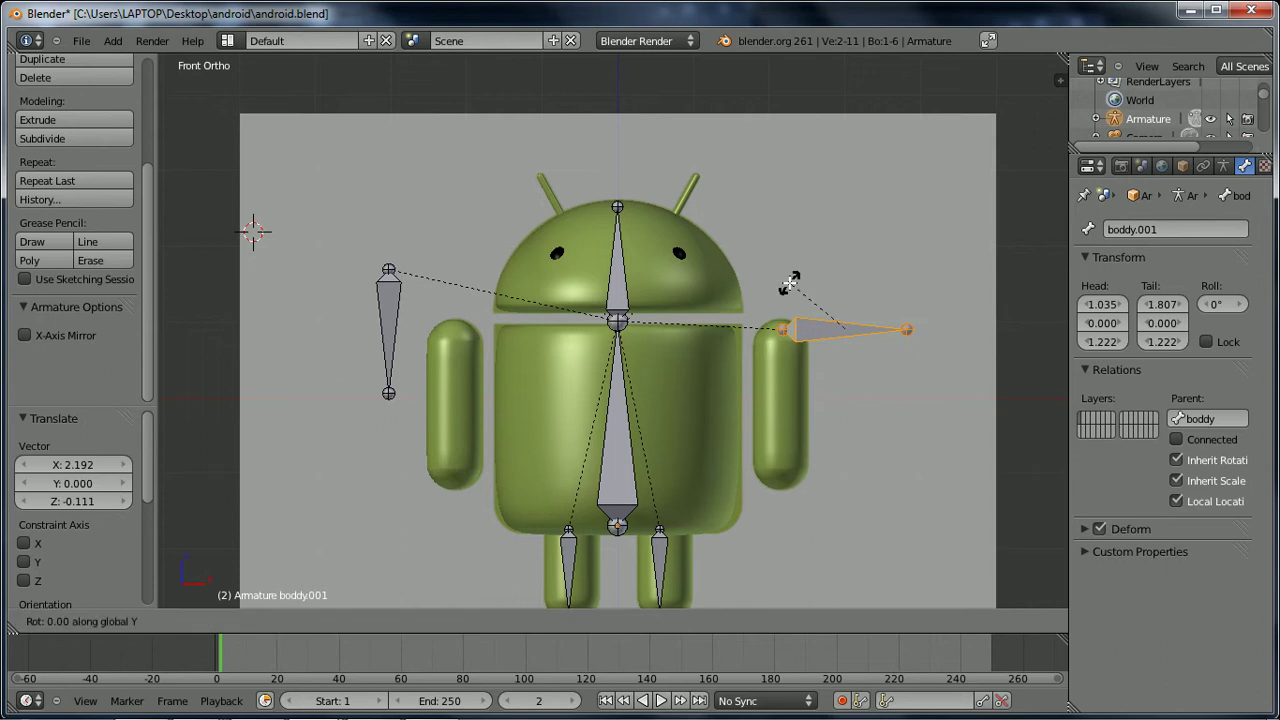
text(90)
key(Return)
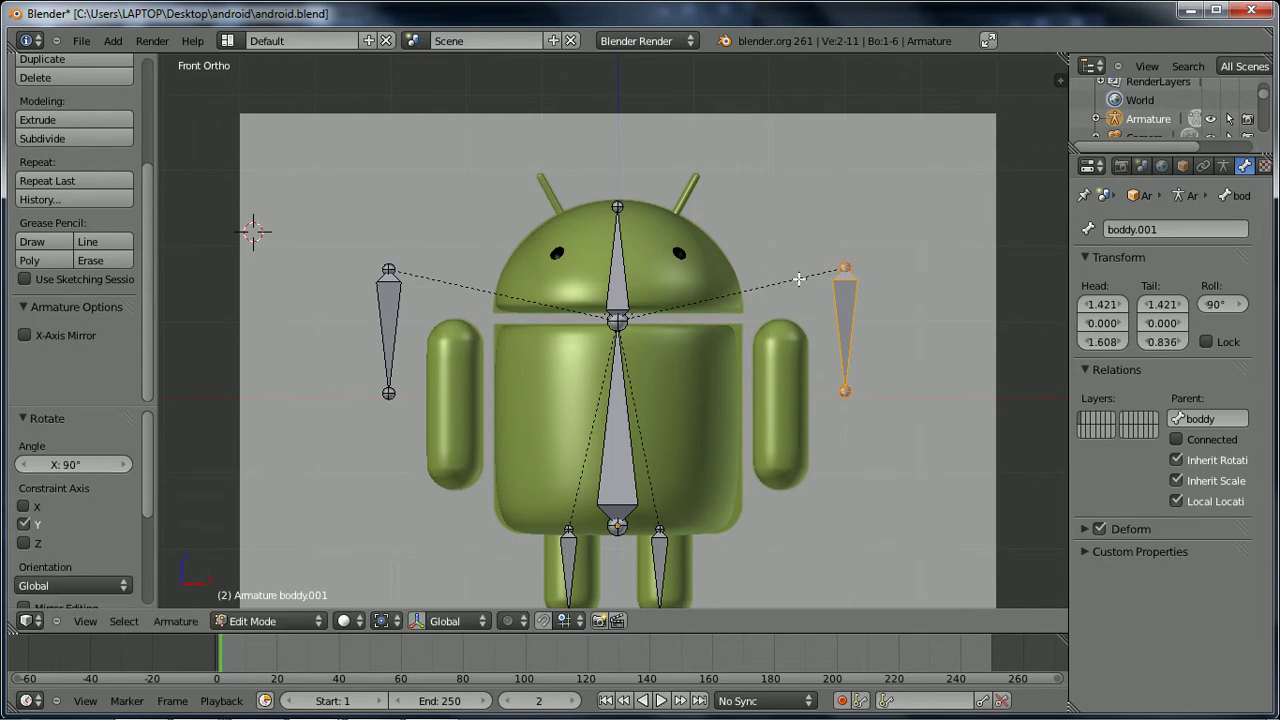
click(1218, 305)
text(0)
key(Return)
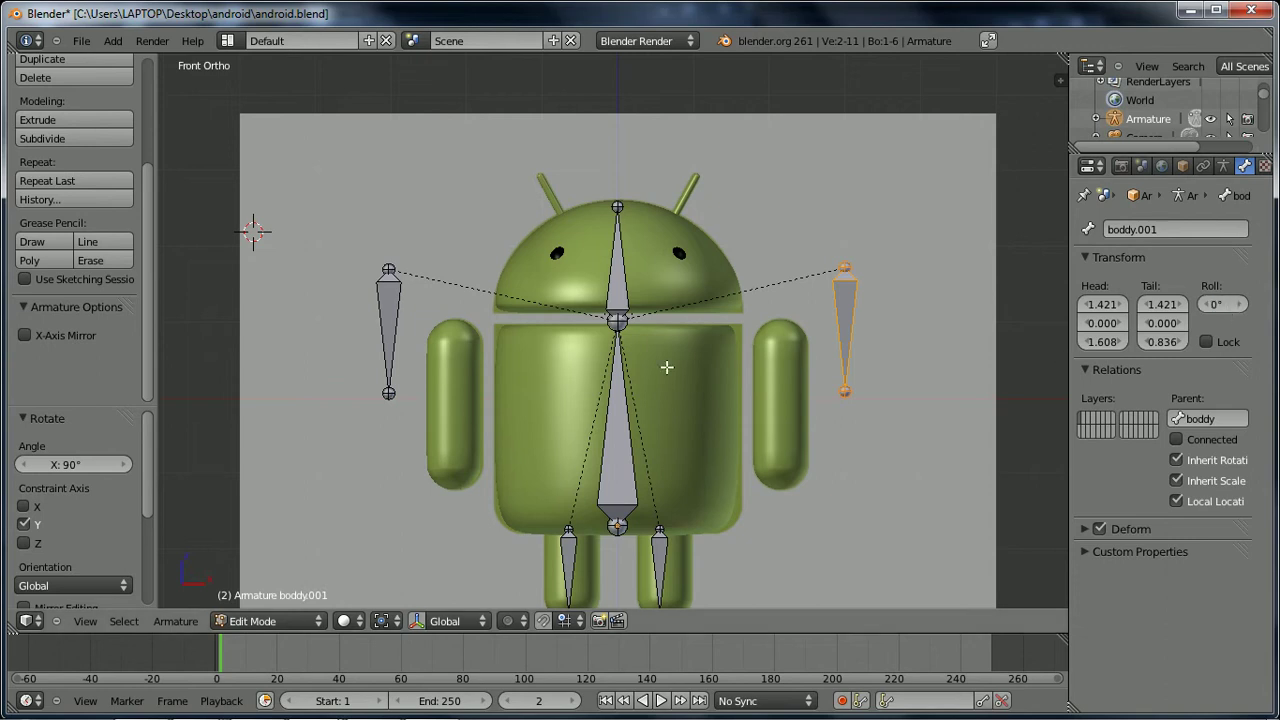
- Move boddy.002 about 0.842 along X and -0.83 along Z, and boddy.001 about -0.879 and -0.867, into their arms
right_click(386, 298)
key(g)
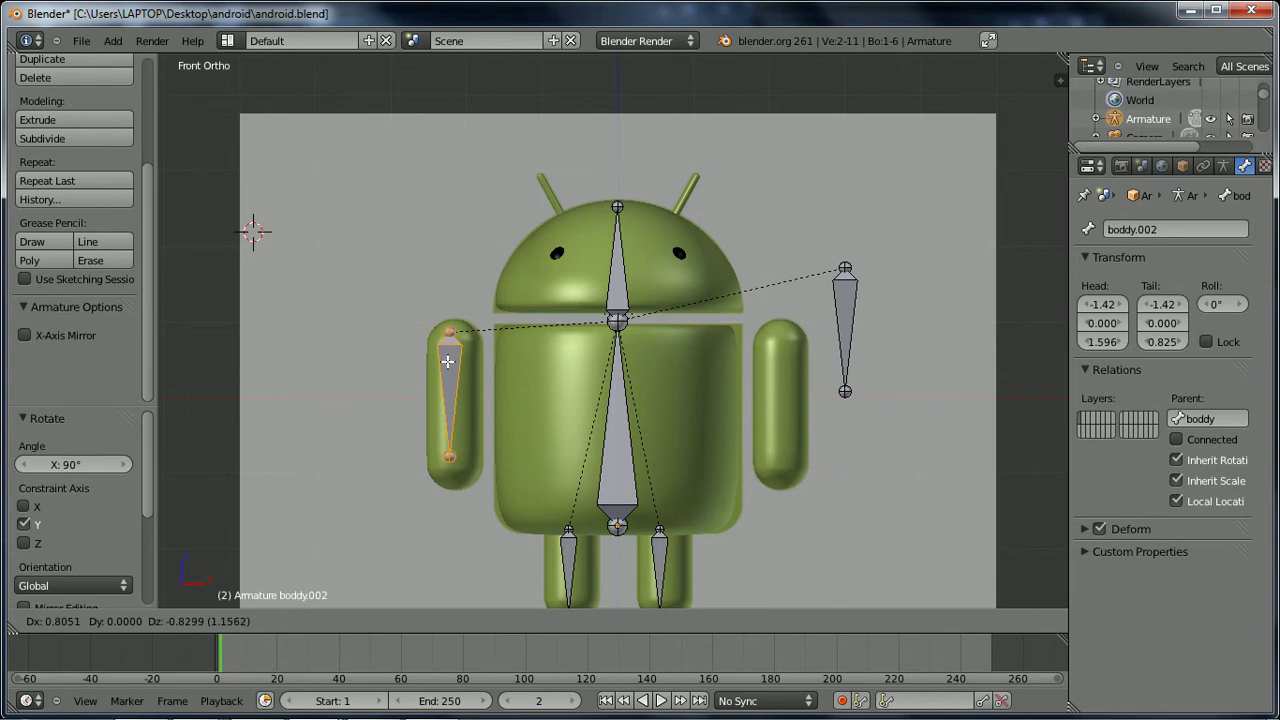
click(453, 360)
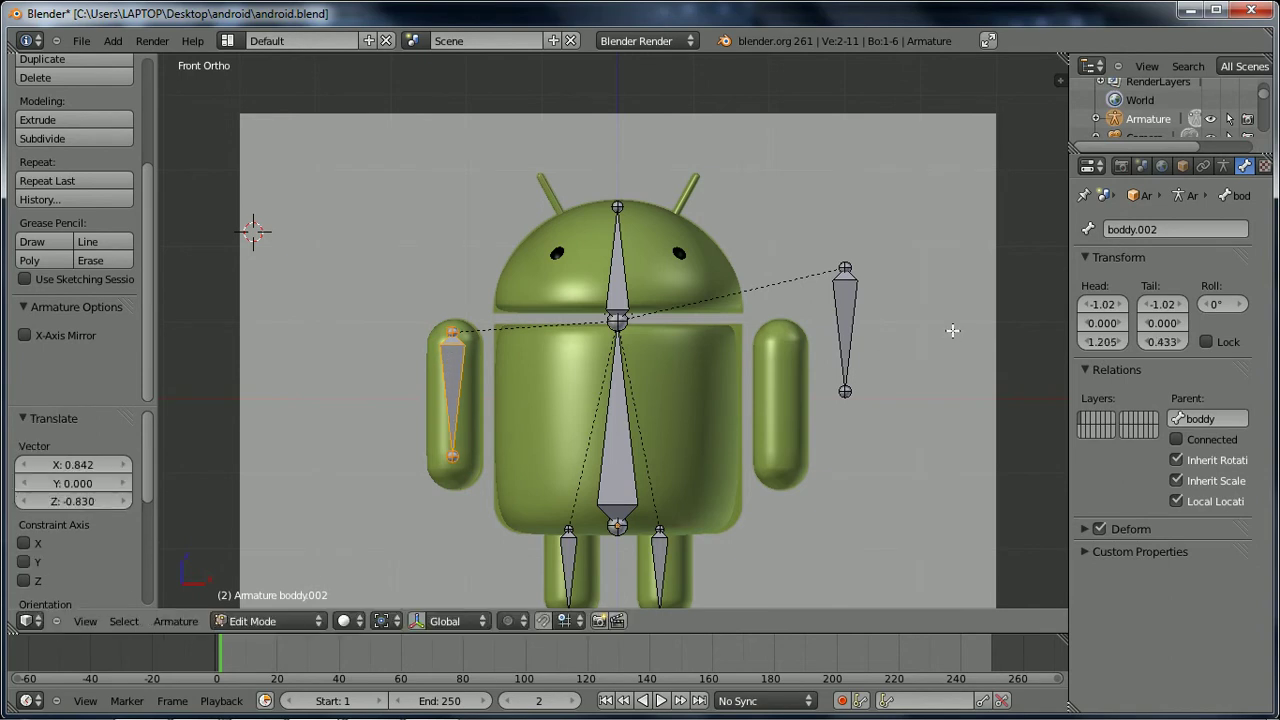
right_click(848, 297)
key(g)
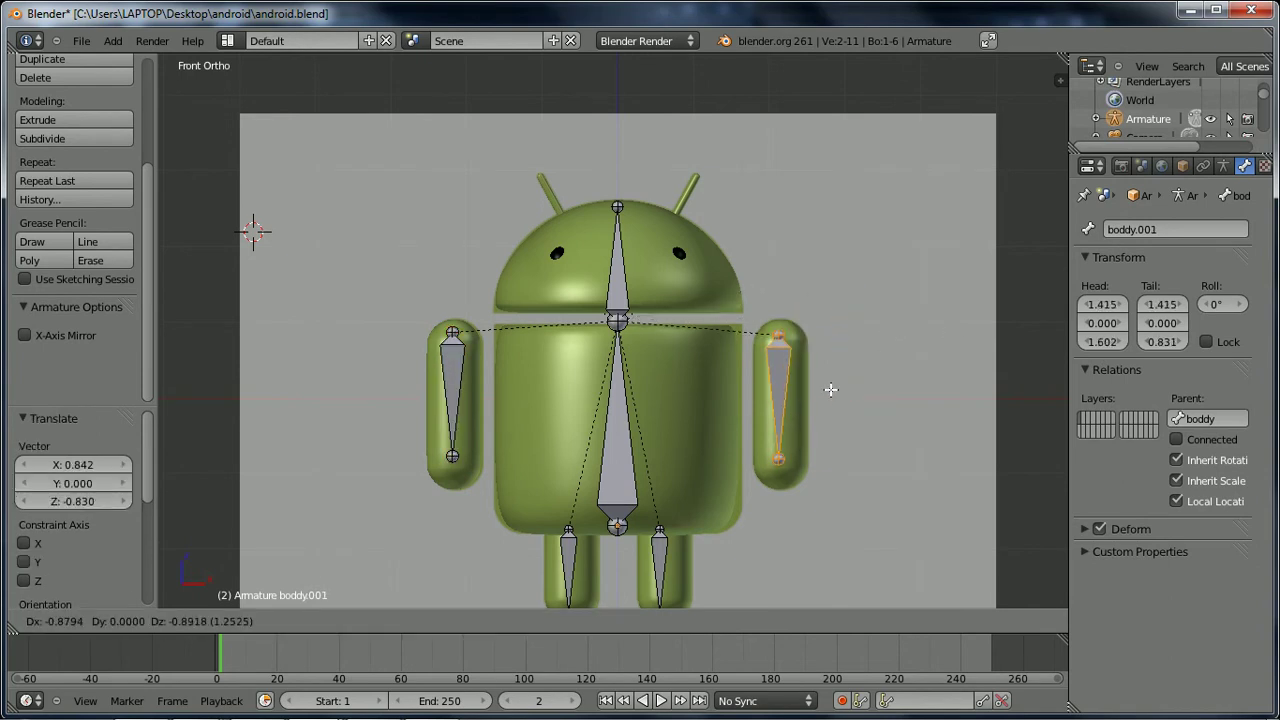
click(830, 389)
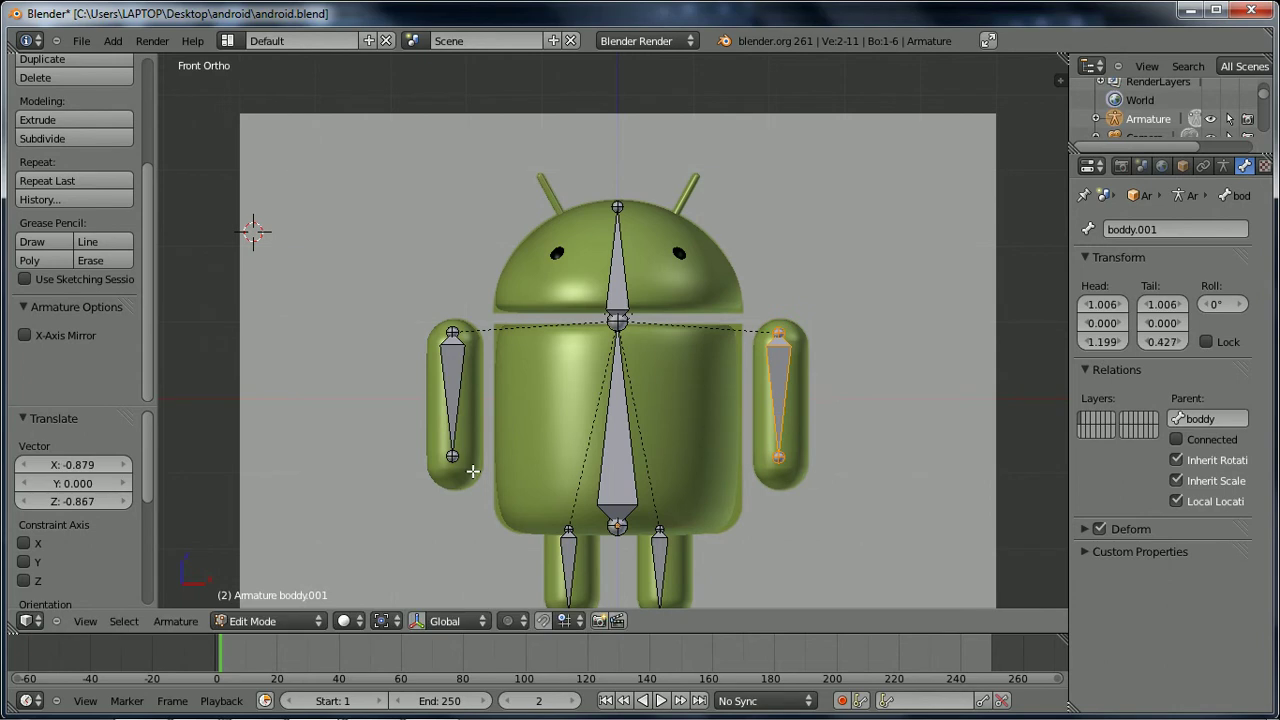
- Lower the tail of the boddy.002 bone about -0.297 along Z to the bottom of its arm
right_click(452, 457)
key(g)
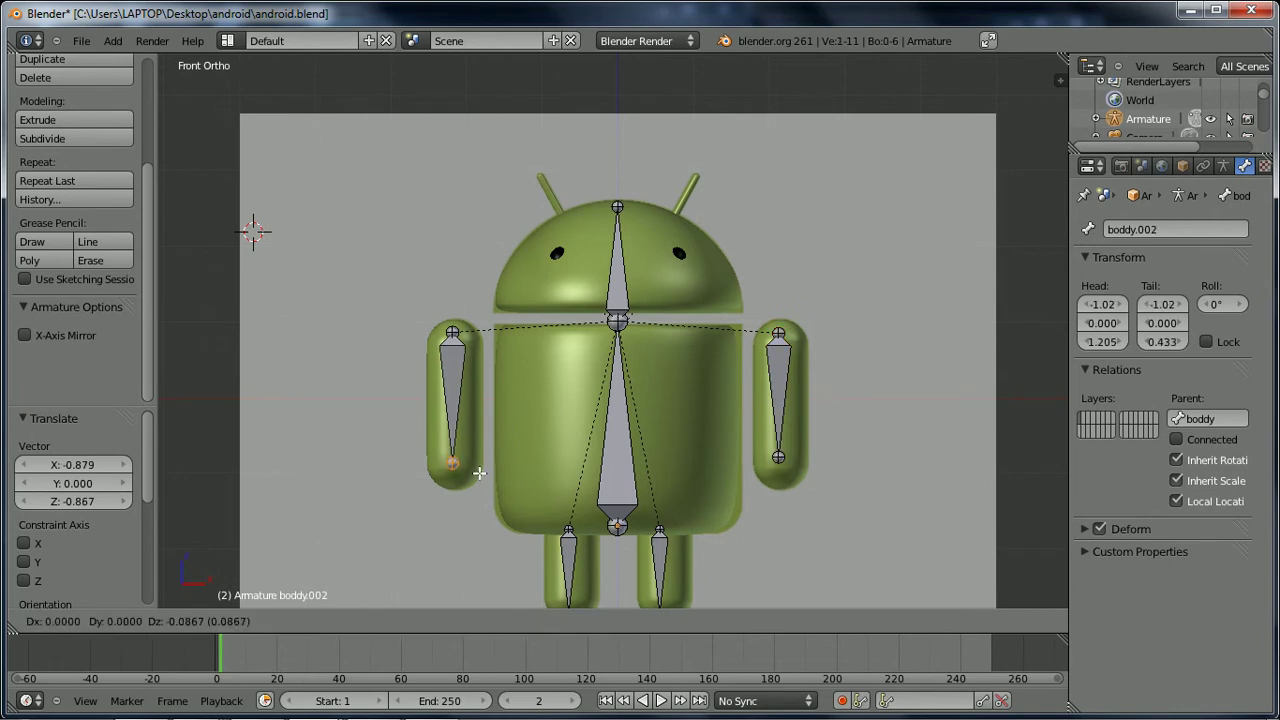
key(z)
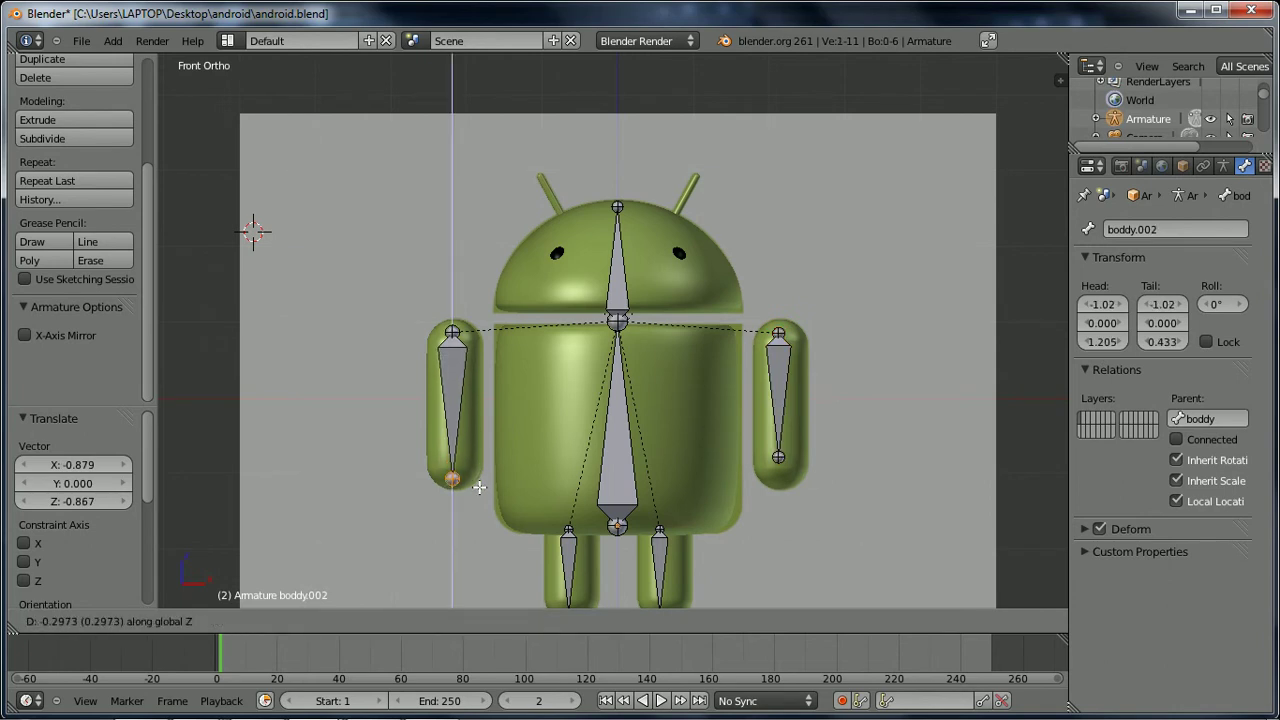
click(479, 488)
- Lower the tail of the boddy.001 bone about -0.297 along Z to the bottom of its arm
right_click(786, 391)
right_click(779, 458)
right_click(768, 376)
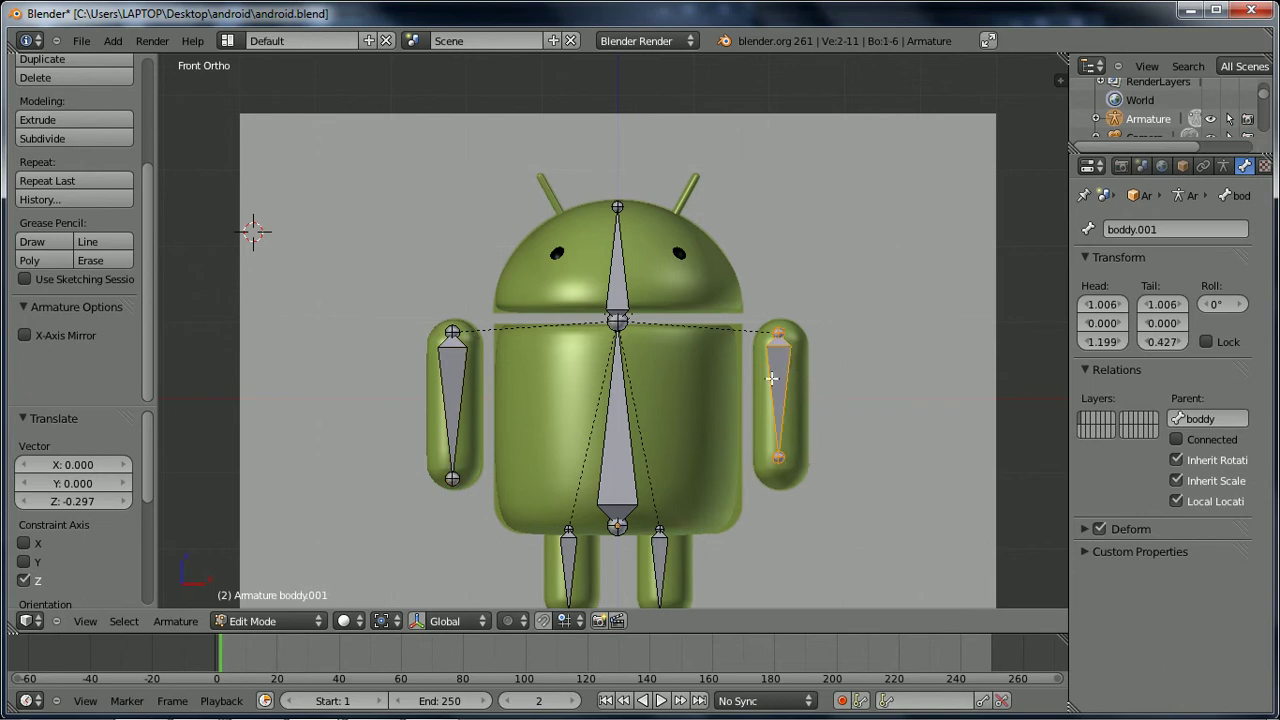
key(g)
right_click(830, 368)
right_click(777, 457)
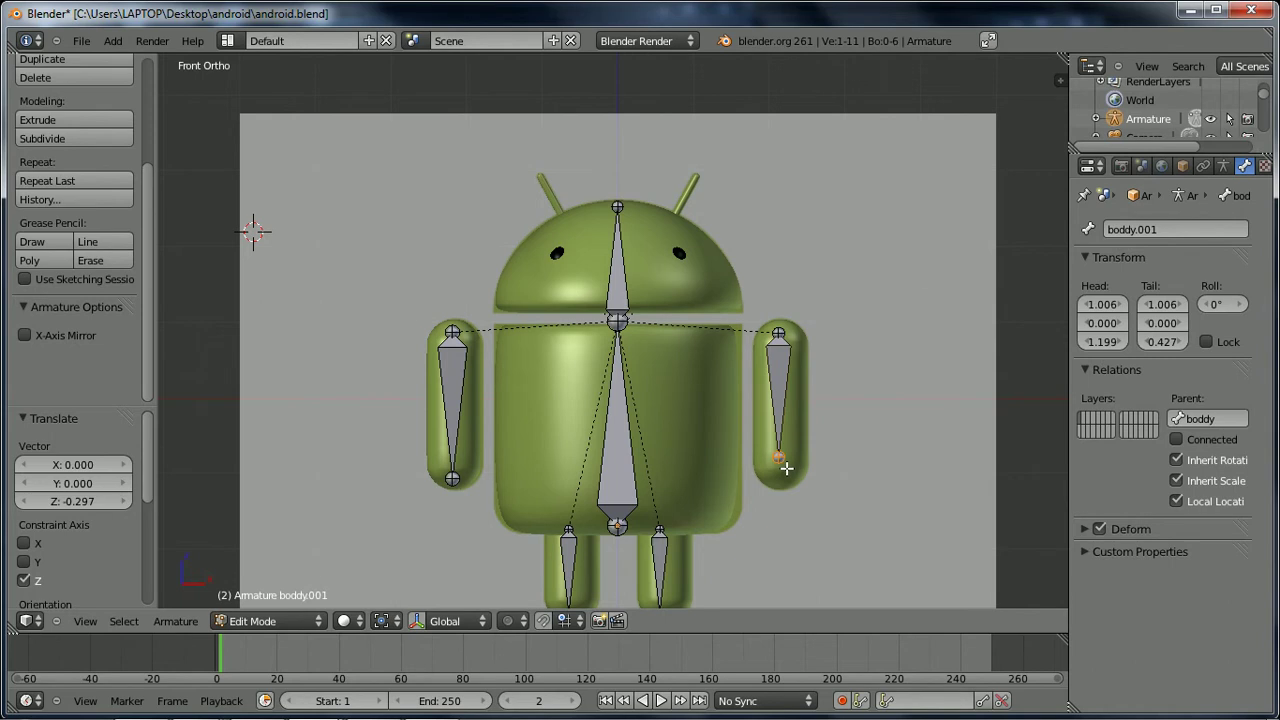
key(g)
key(z)
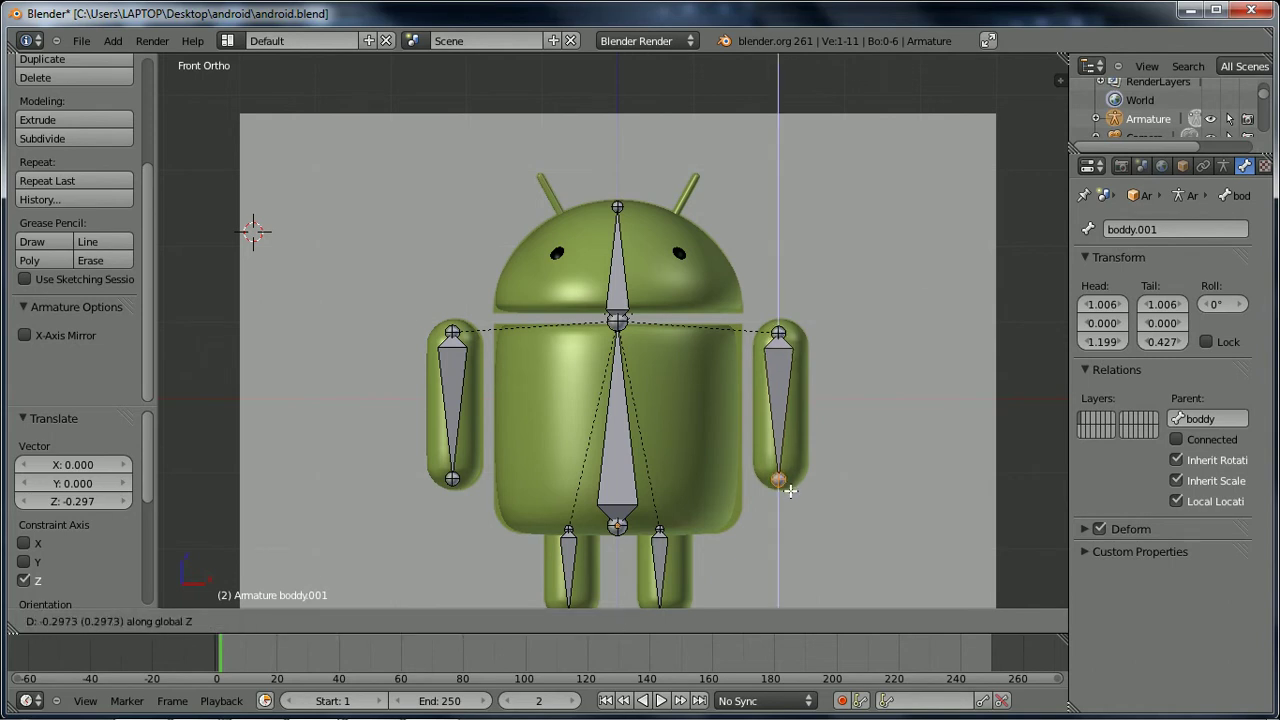
click(790, 490)
middle_drag(774, 422, 824, 393)
key(KP_1)
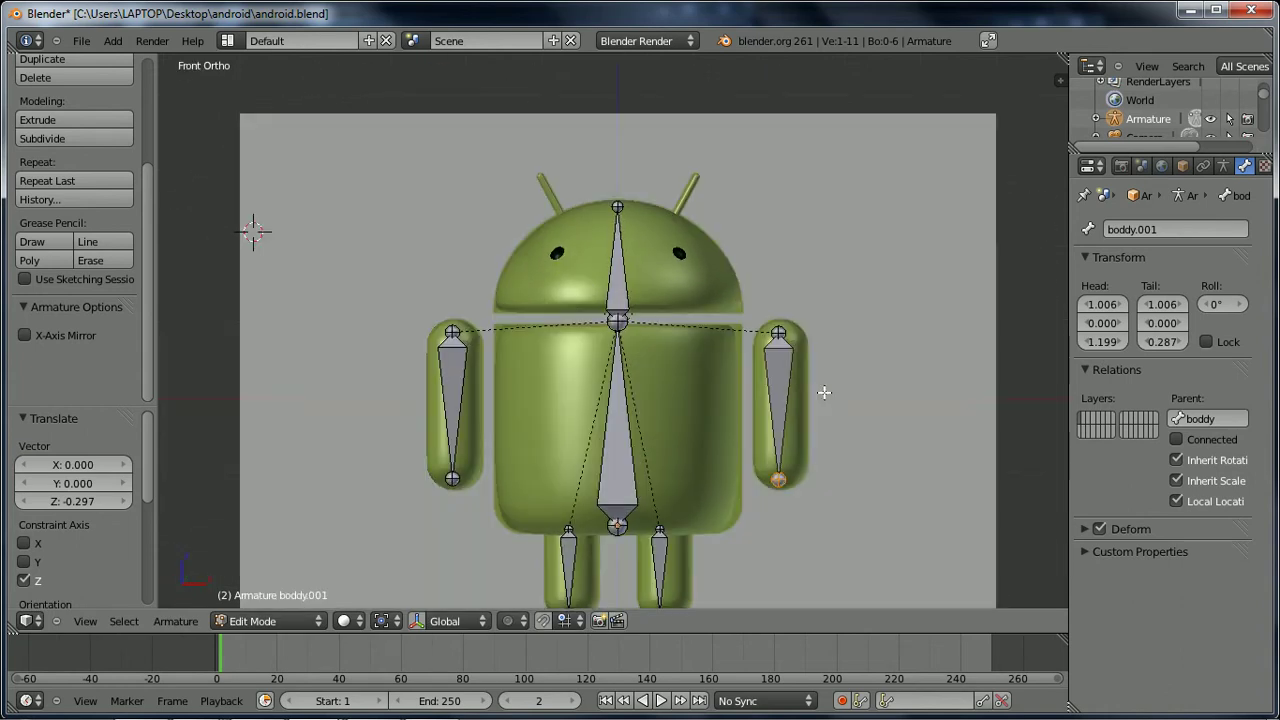
- Try to rename the two leg bones by replacing the arm prefix in their names with leg
scroll(823, 392, down, 1)
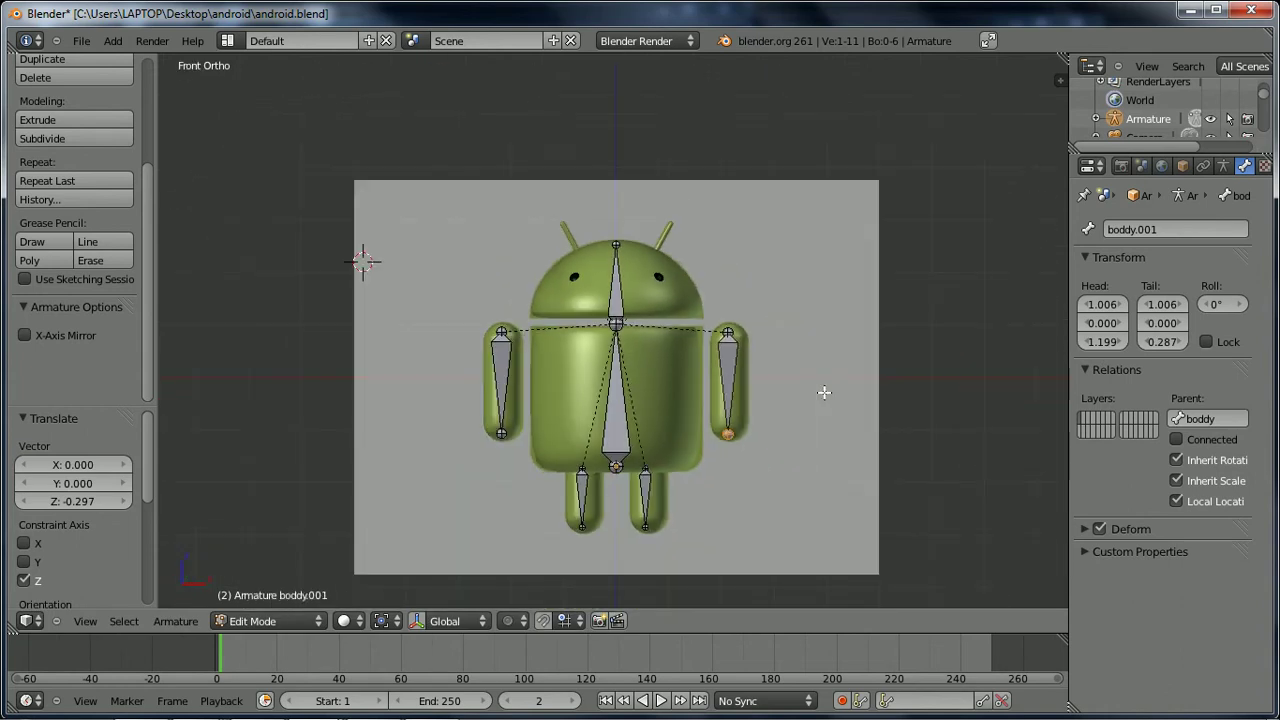
right_click(578, 497)
click(1118, 232)
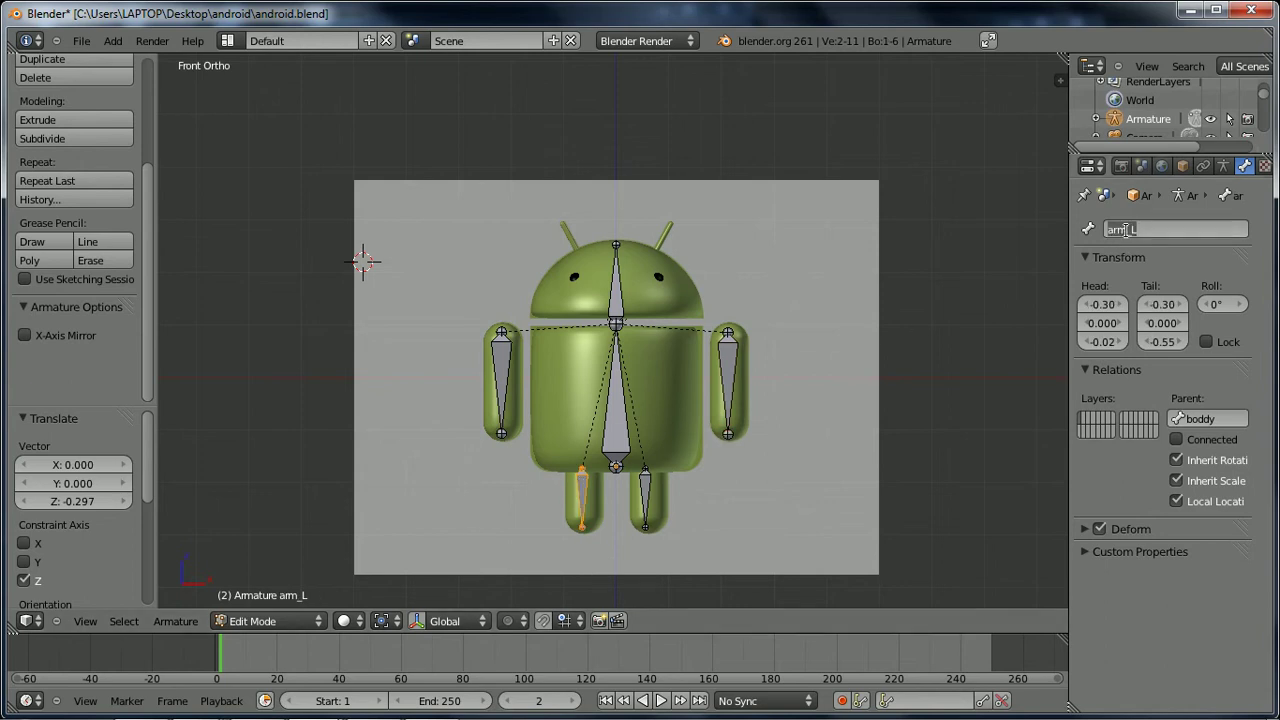
key(BackSpace)
key(BackSpace)
key(BackSpace)
key(BackSpace)
key(Escape)
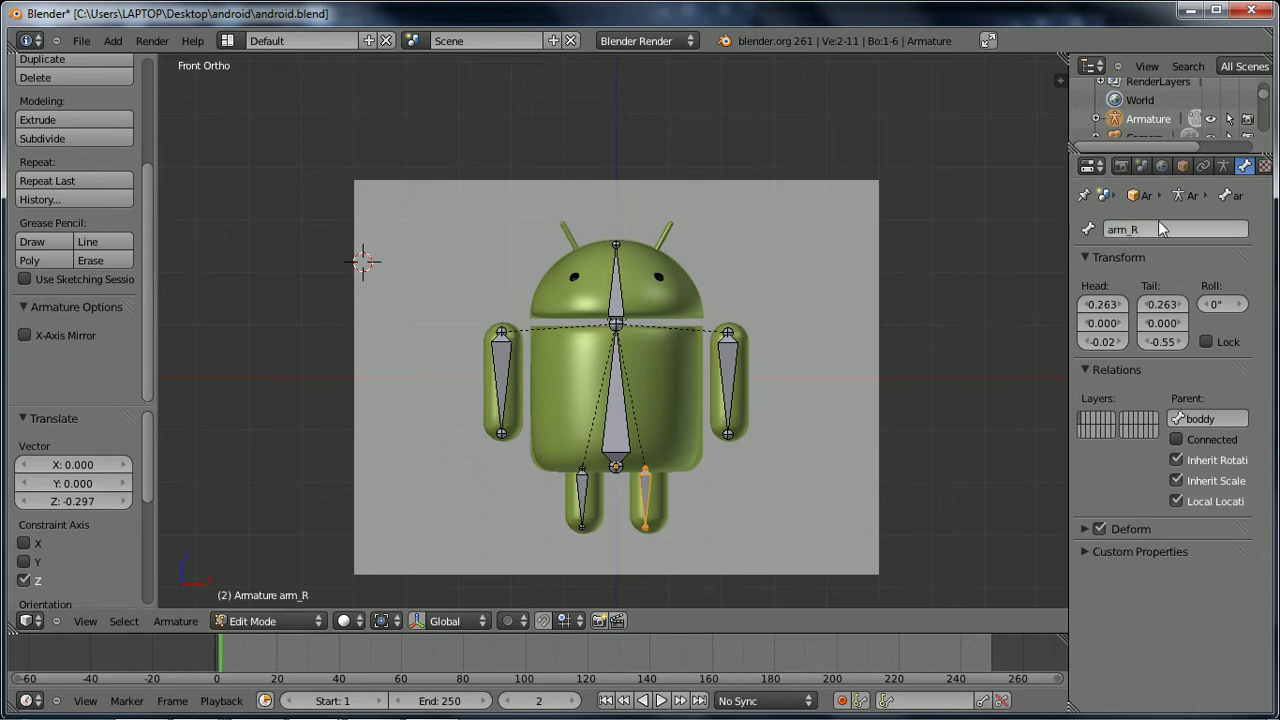
click(1125, 229)
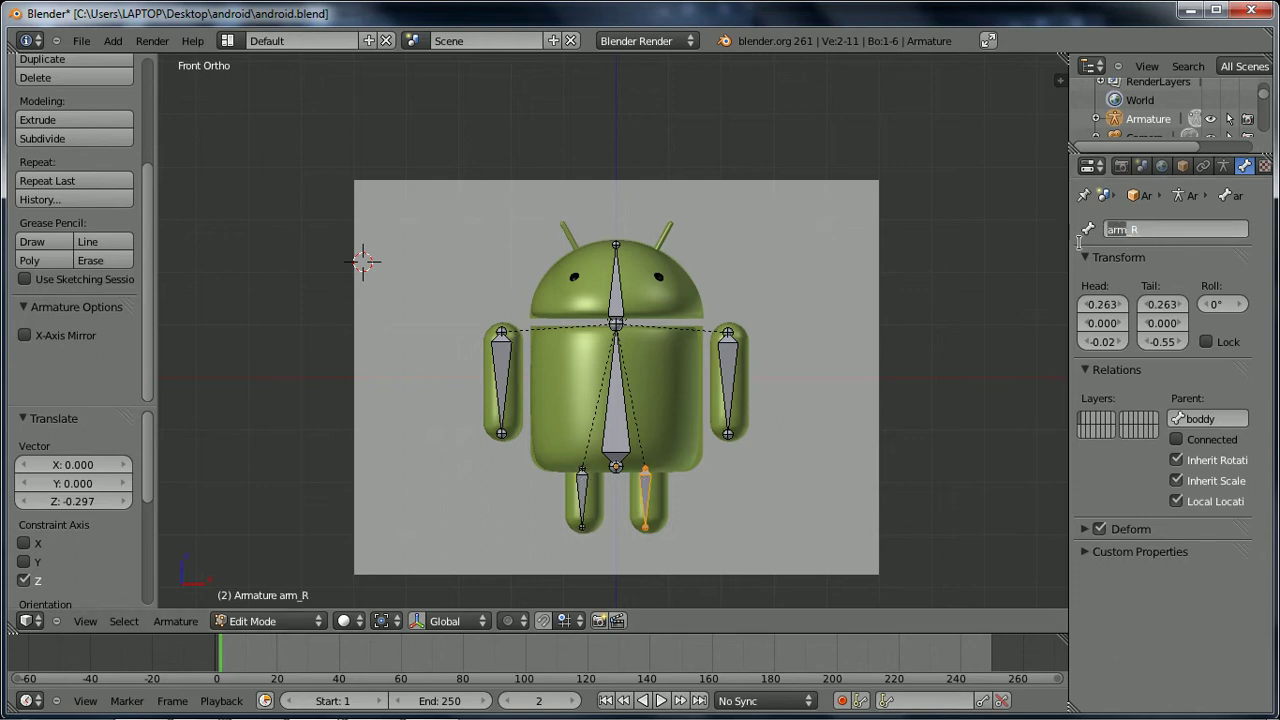
text(leg)
right_click(505, 358)
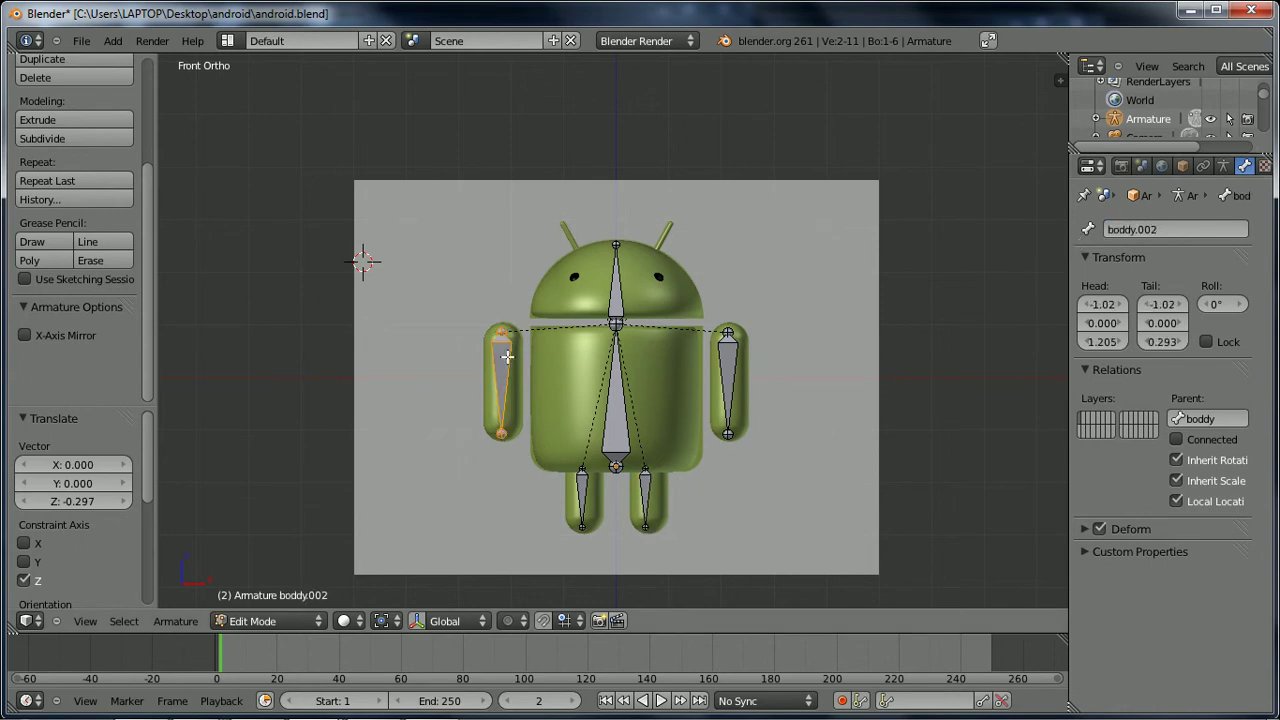
click(1159, 228)
text(a)
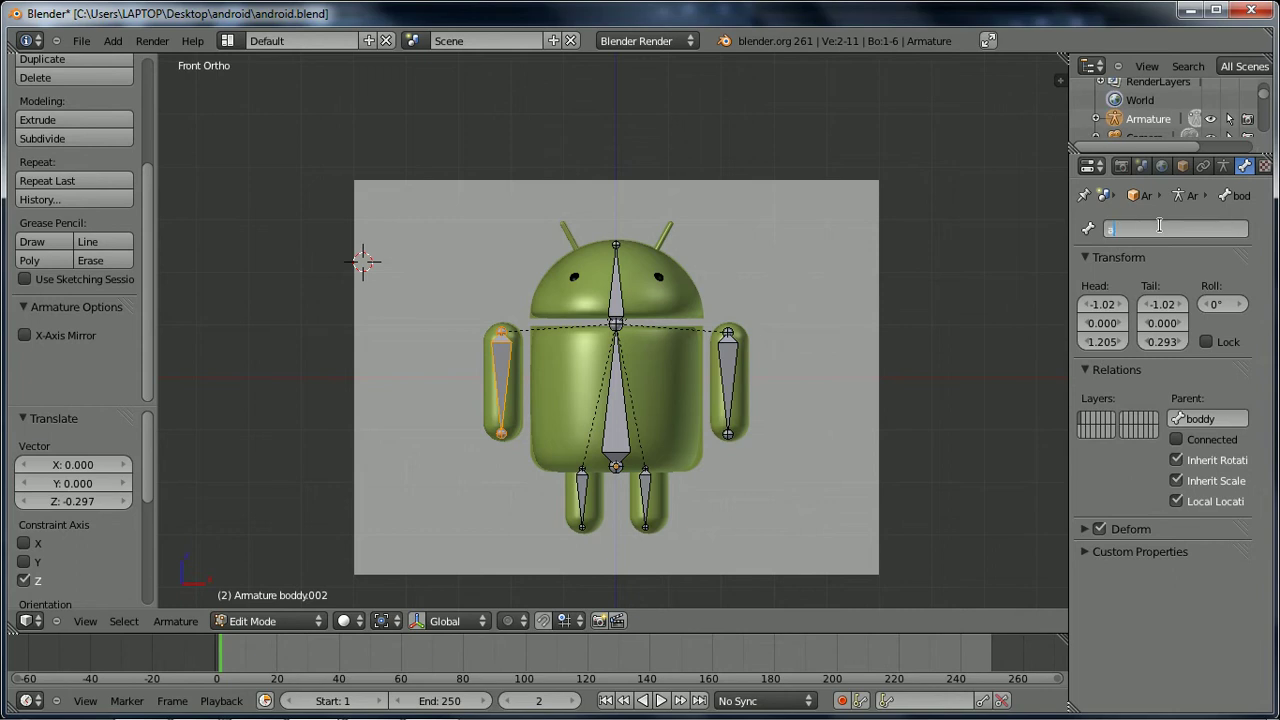
text(rm L)
key(Escape)
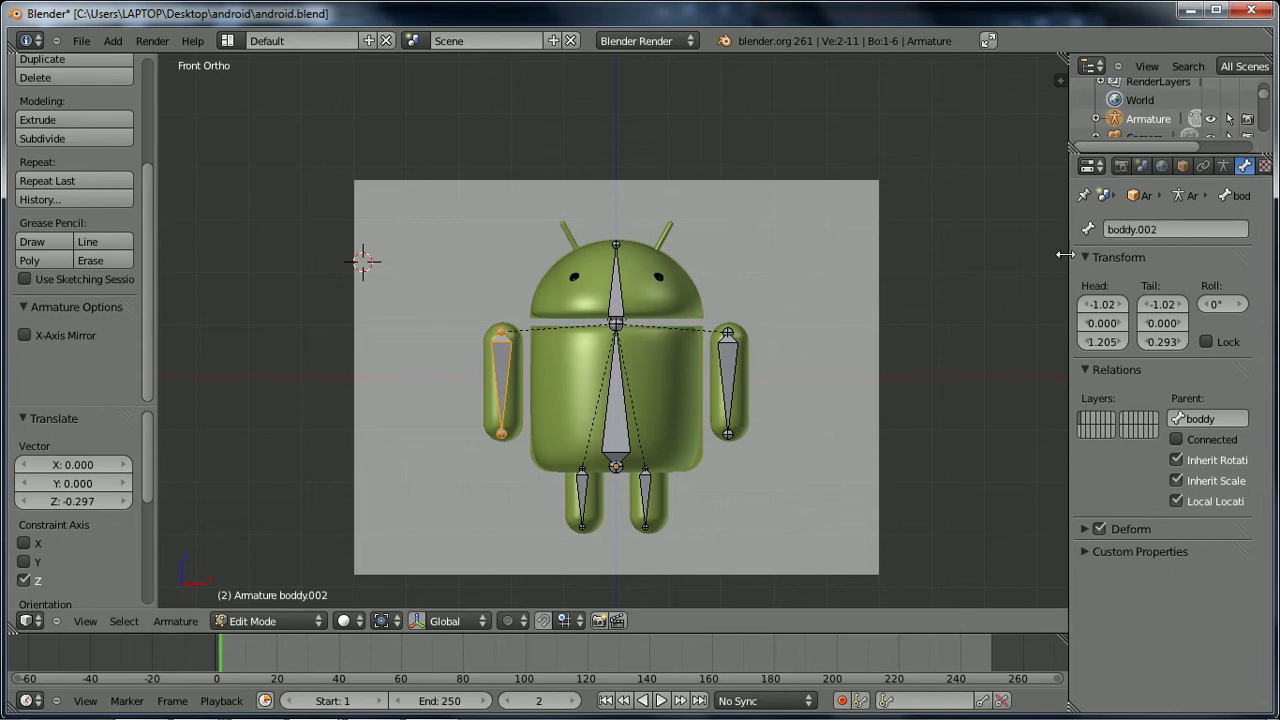
- Rename the boddy.002 arm bone as arm_R
click(1166, 229)
text(arm)
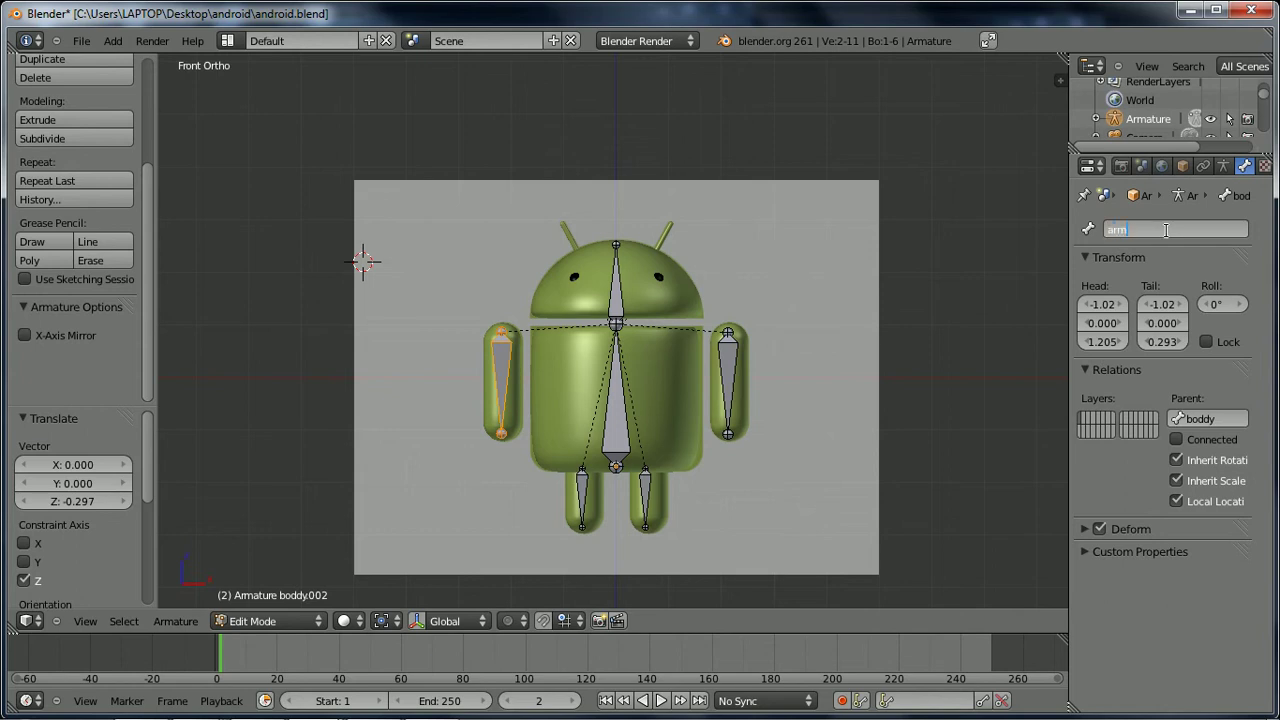
text(_R)
key(Return)
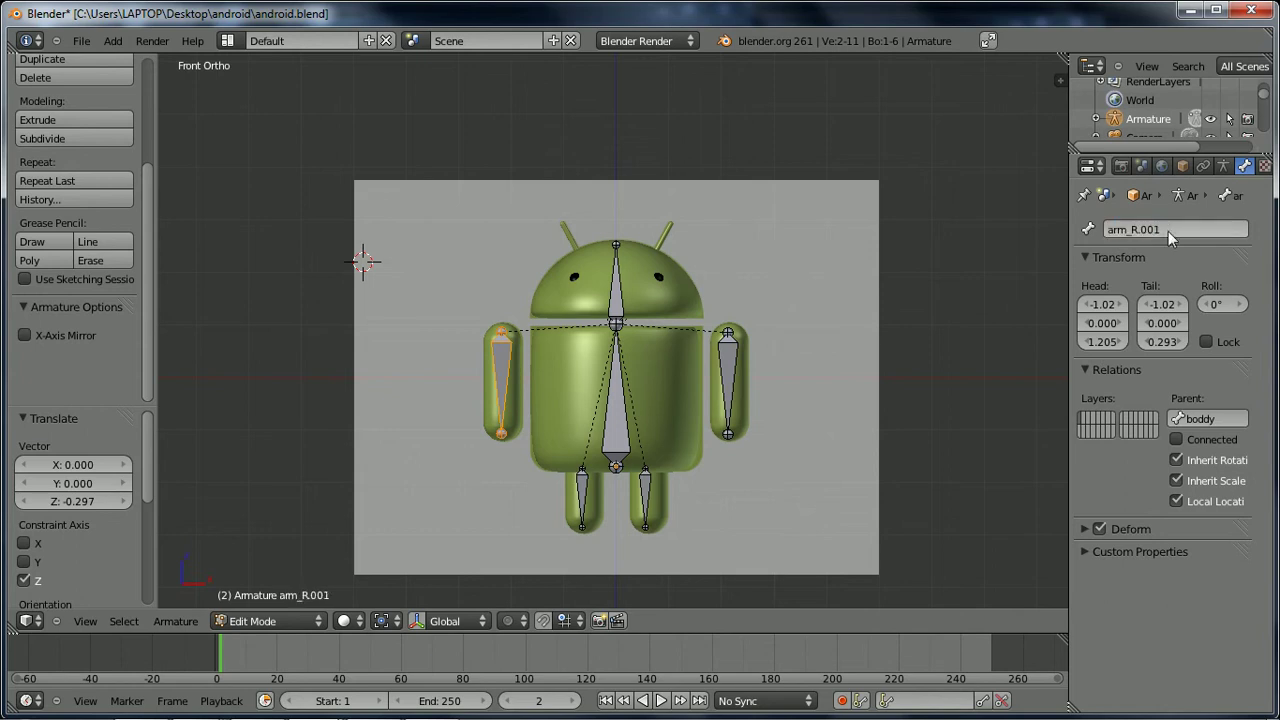
right_click(616, 240)
key(g)
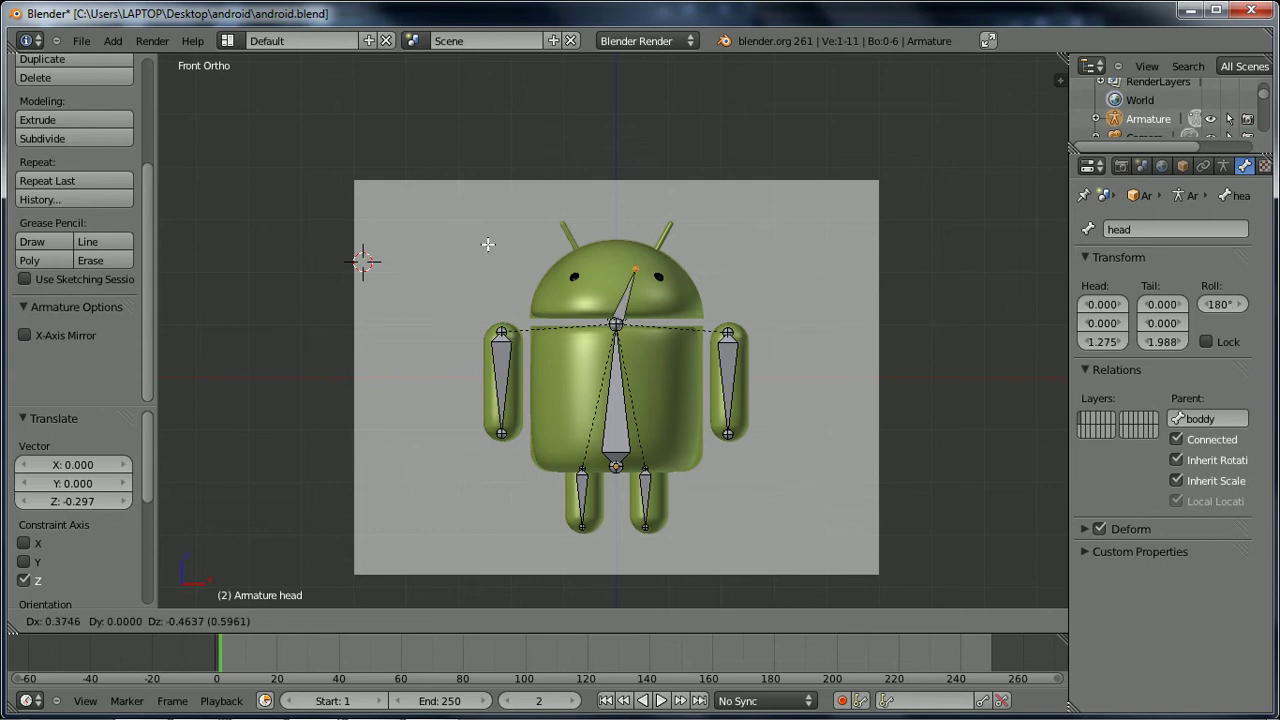
key(Escape)
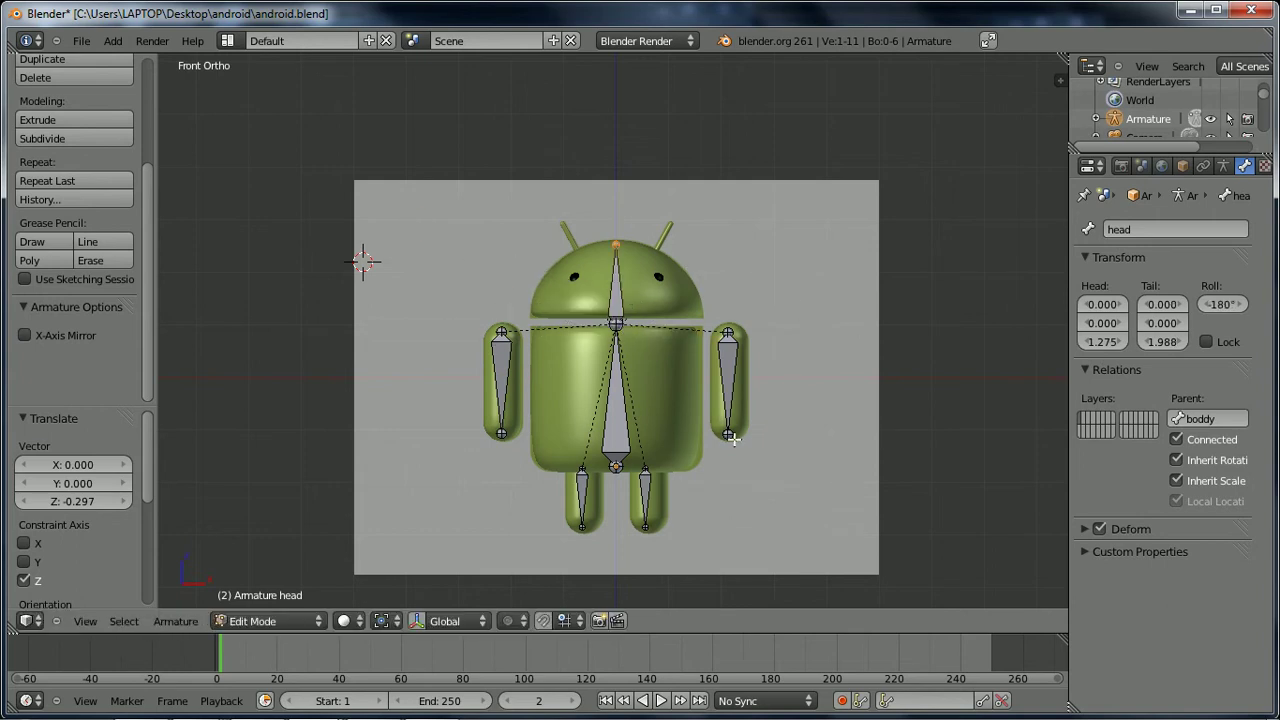
- Leave armature editing for Object Mode and deselect all objects
scroll(734, 438, up, 1)
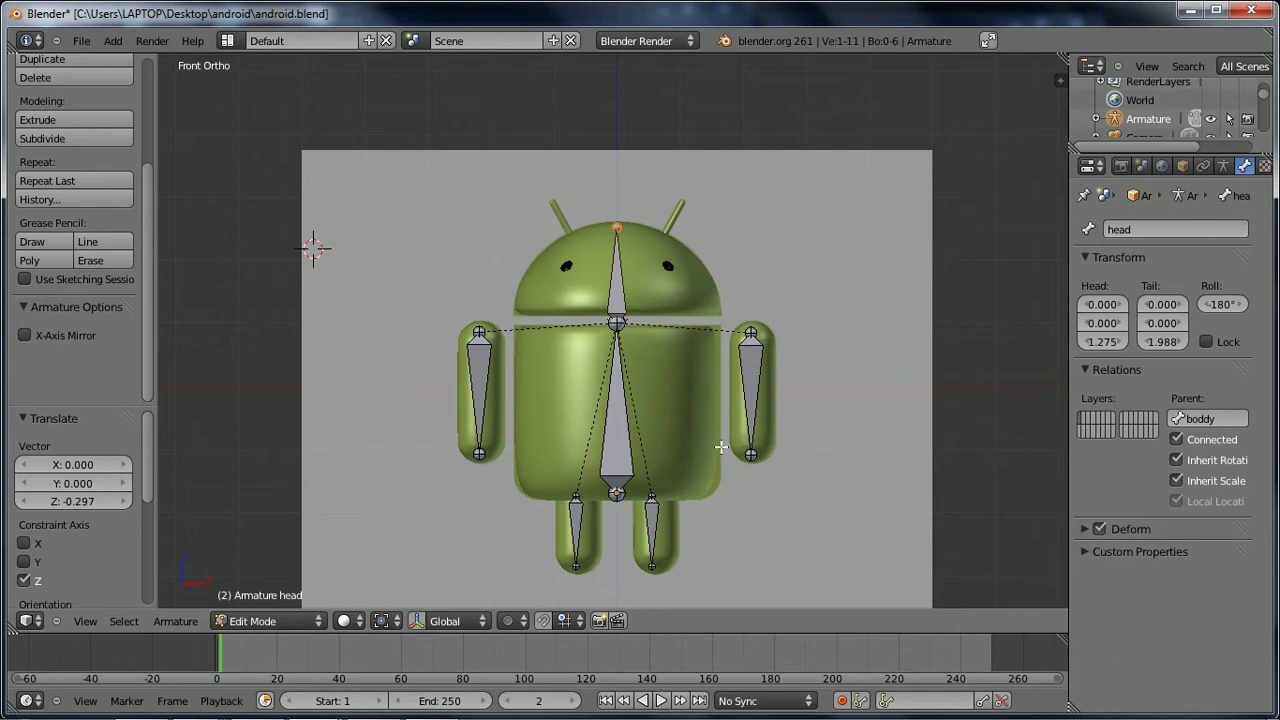
key(Tab)
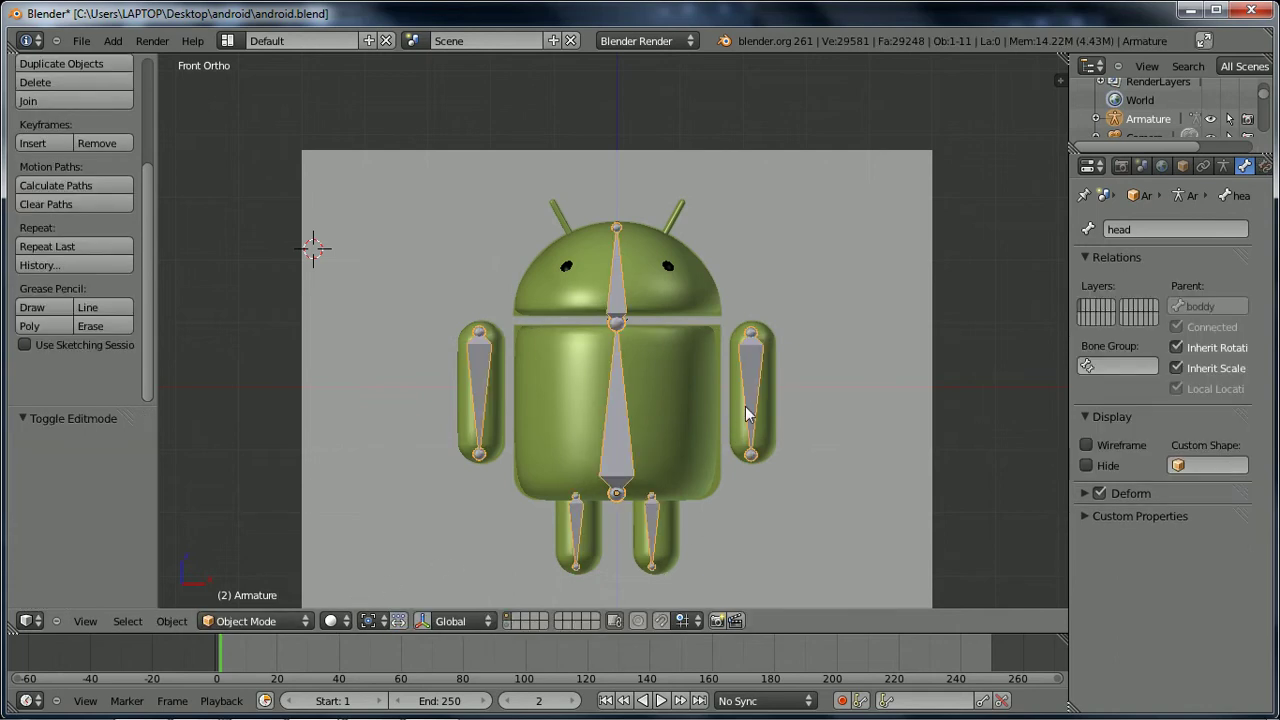
key(a)
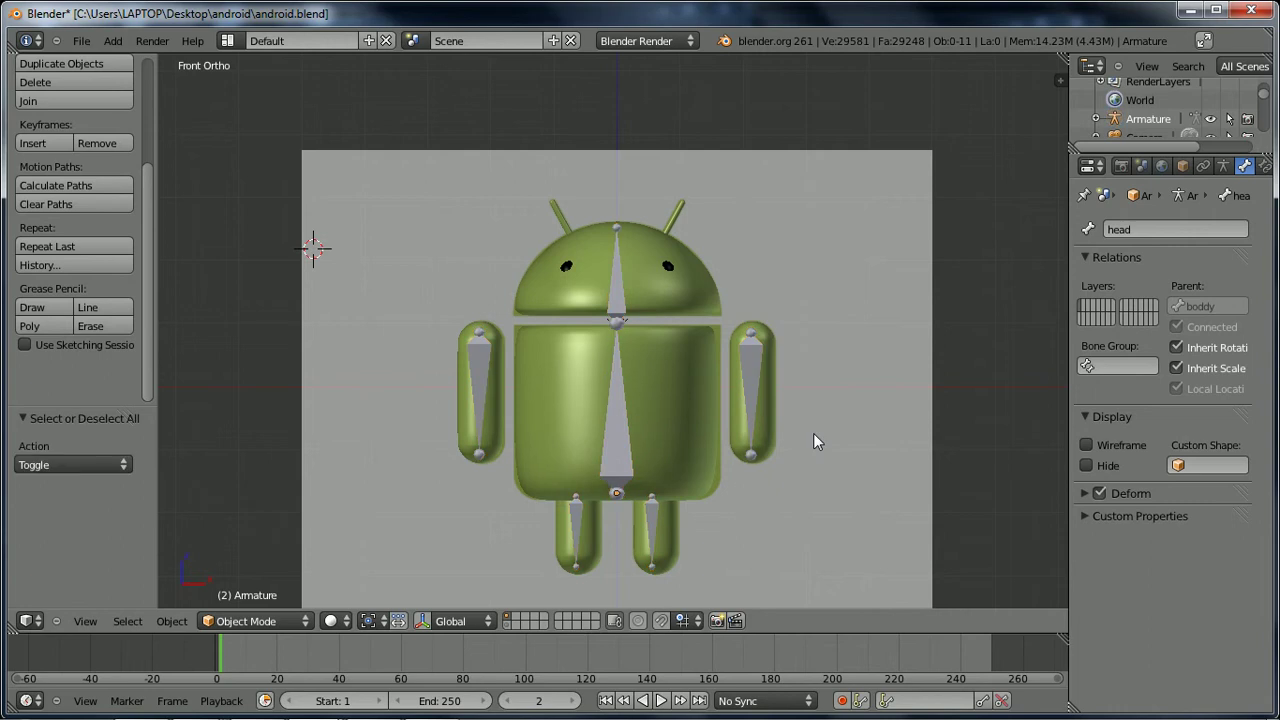
- Parent the arm_R object to the armature with the Bone option
right_click(765, 430)
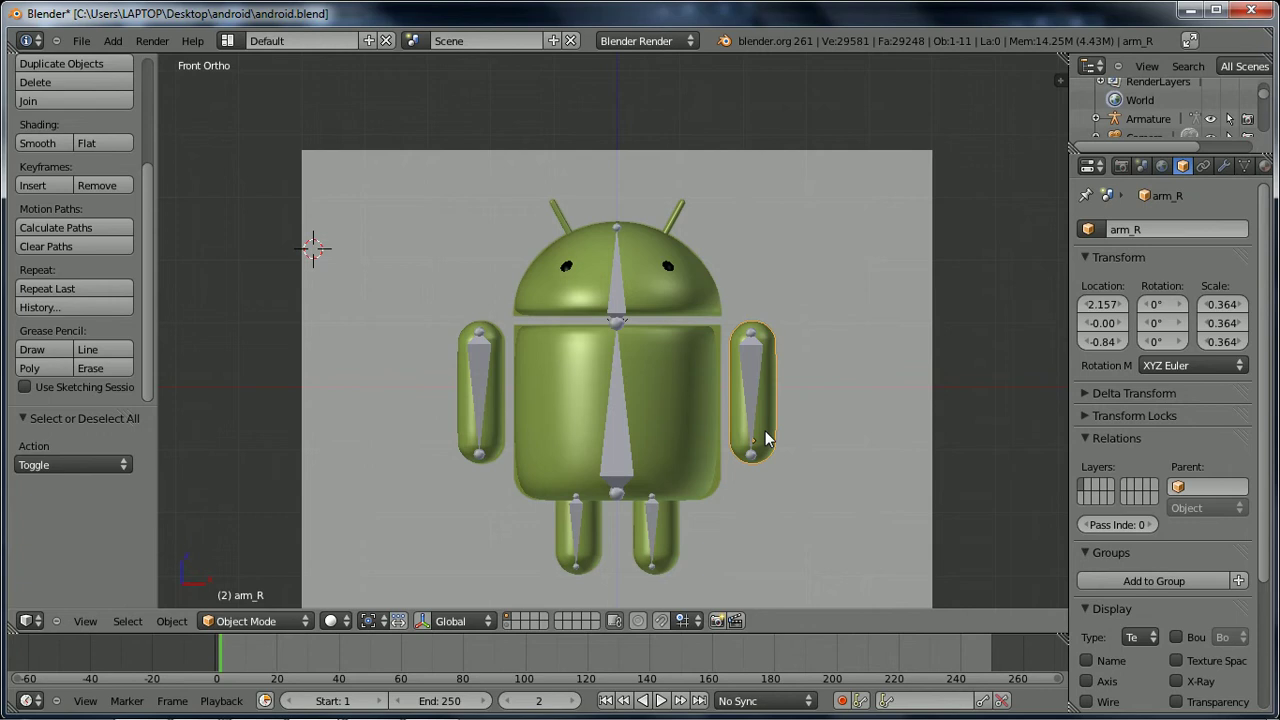
shift+right_click(751, 371)
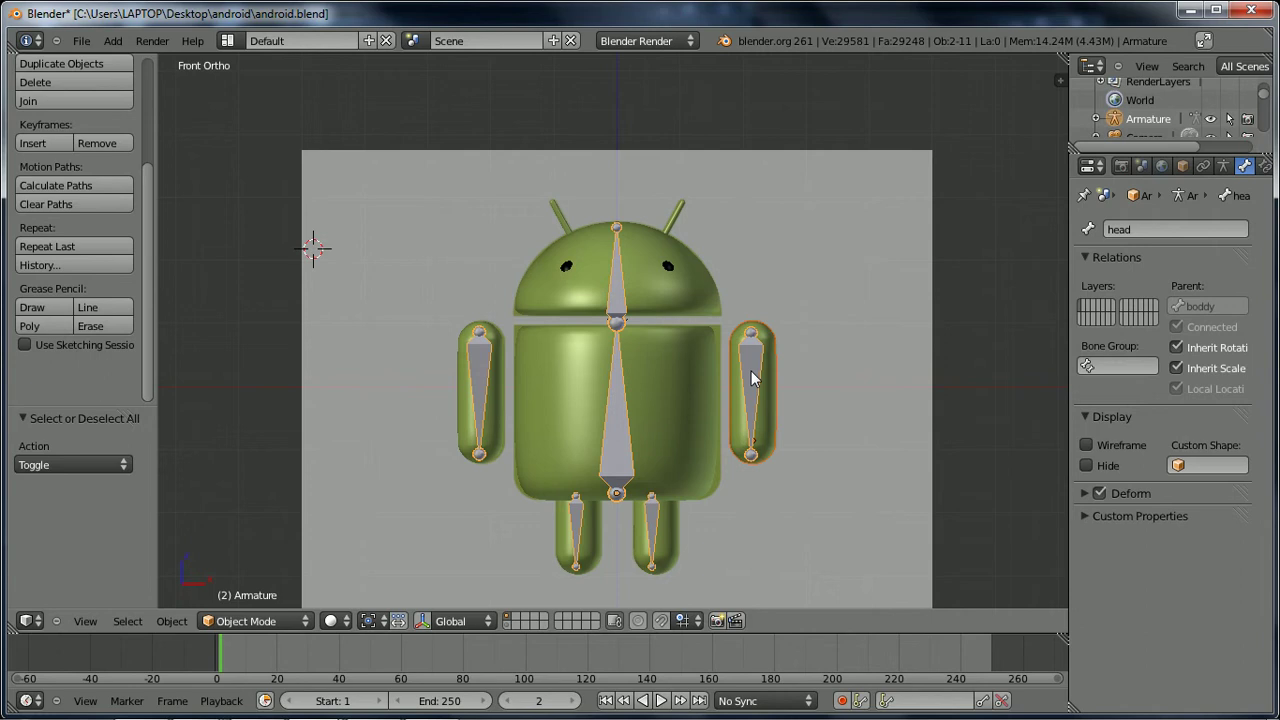
key(alt+c)
key(ctrl+p)
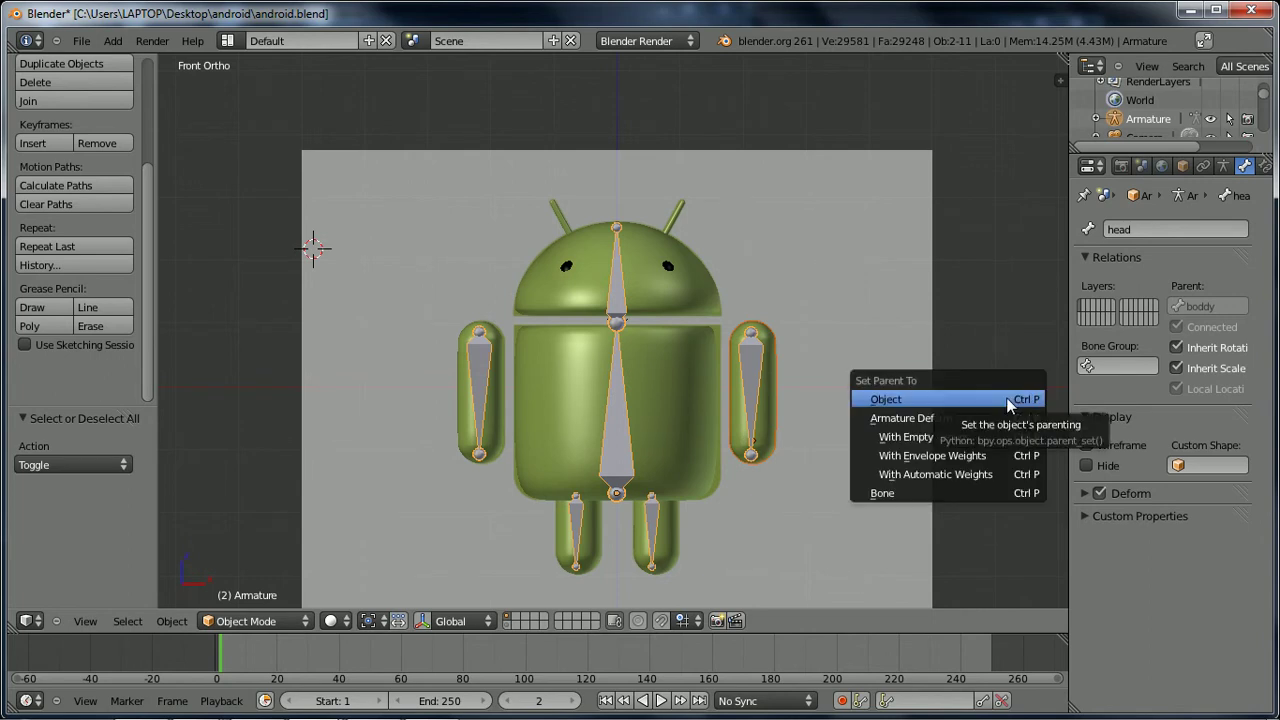
click(918, 489)
- Switch the armature to Pose Mode, select the boddy.001 bone over arm_R and try rotating it
right_click(745, 460)
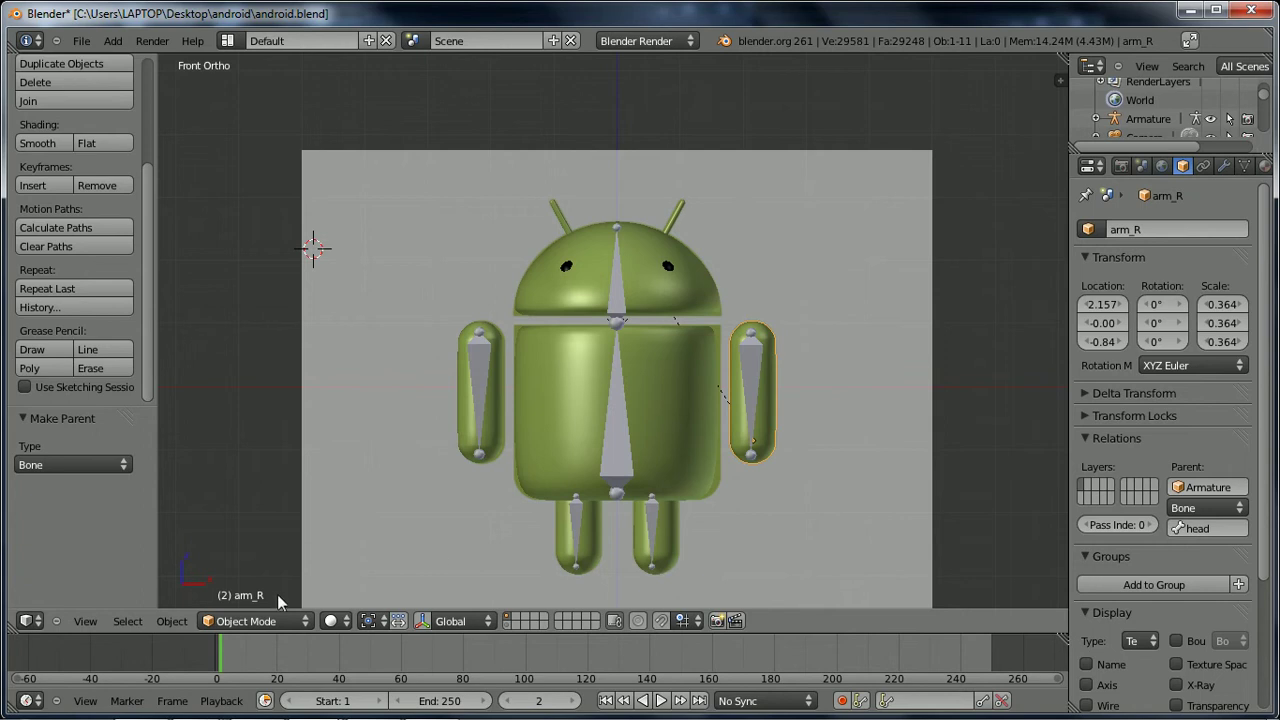
click(274, 619)
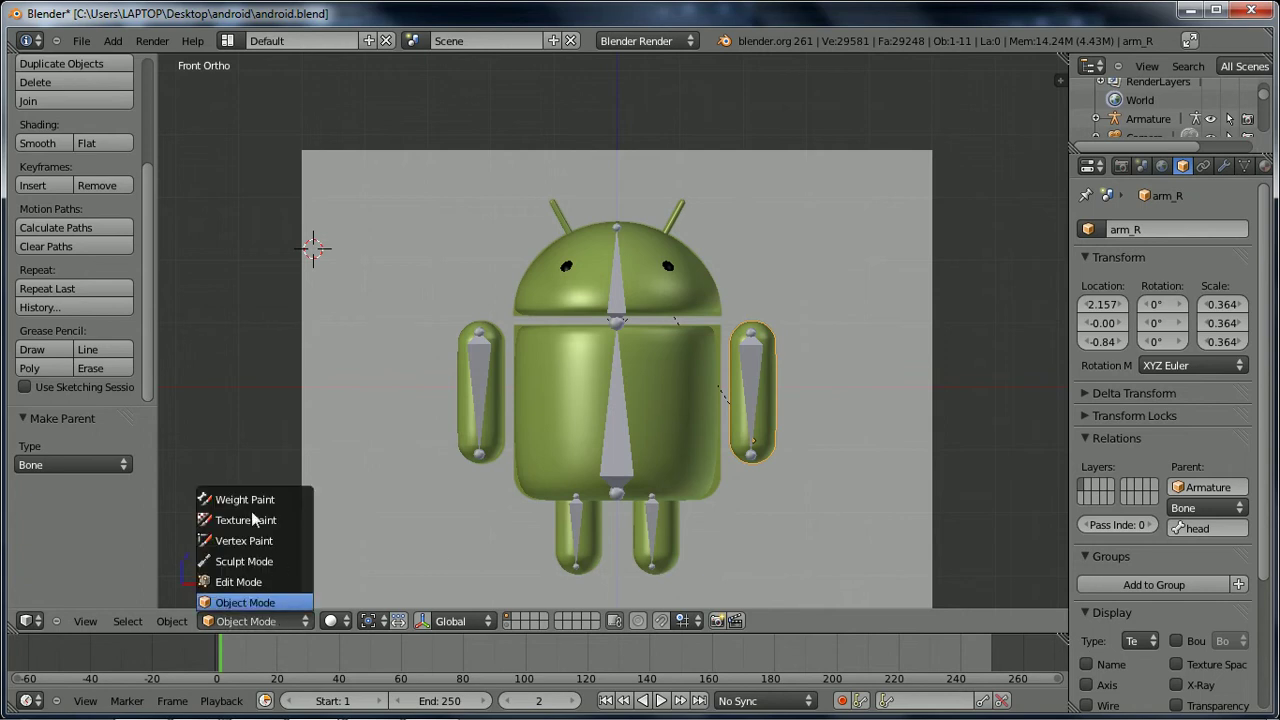
right_click(618, 448)
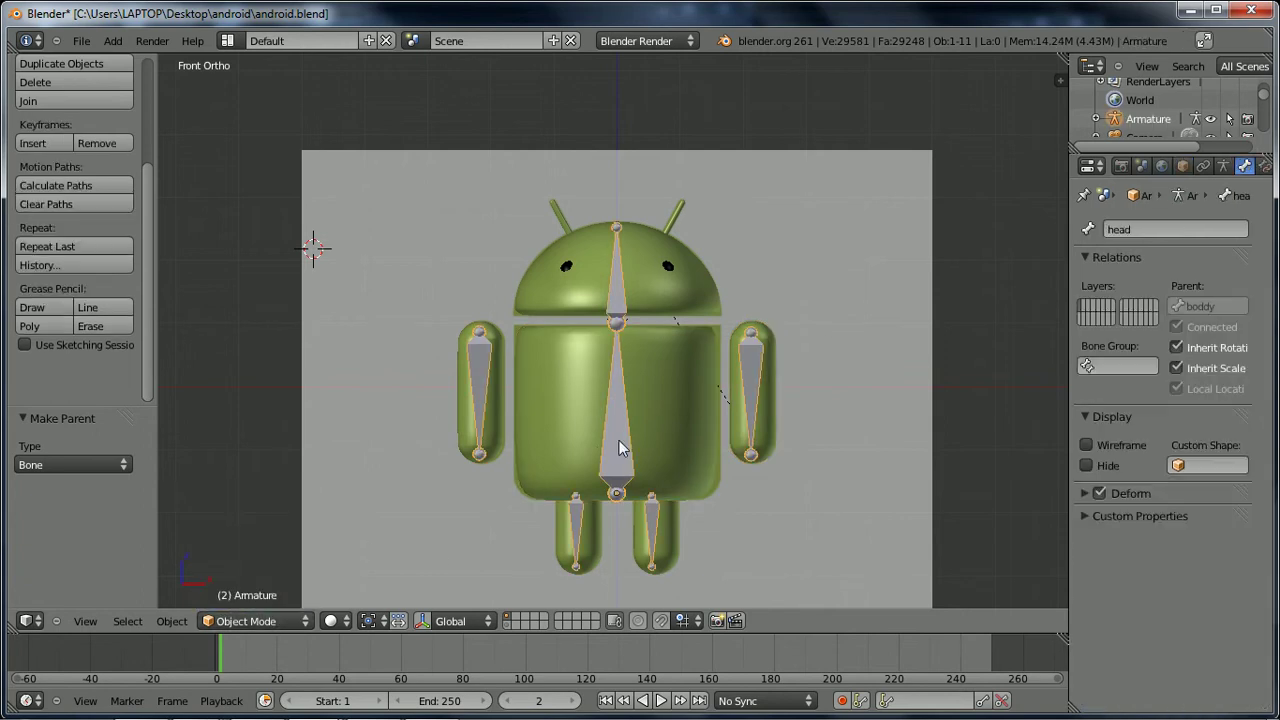
click(245, 621)
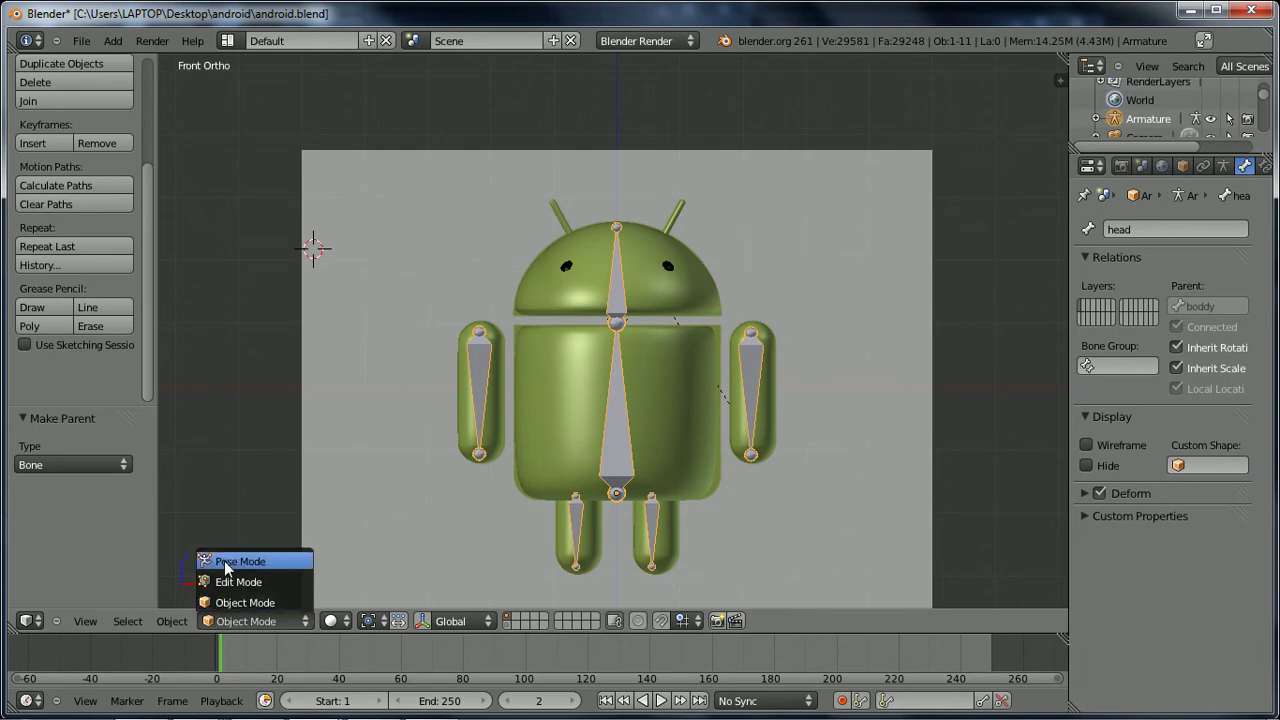
click(223, 561)
right_click(754, 372)
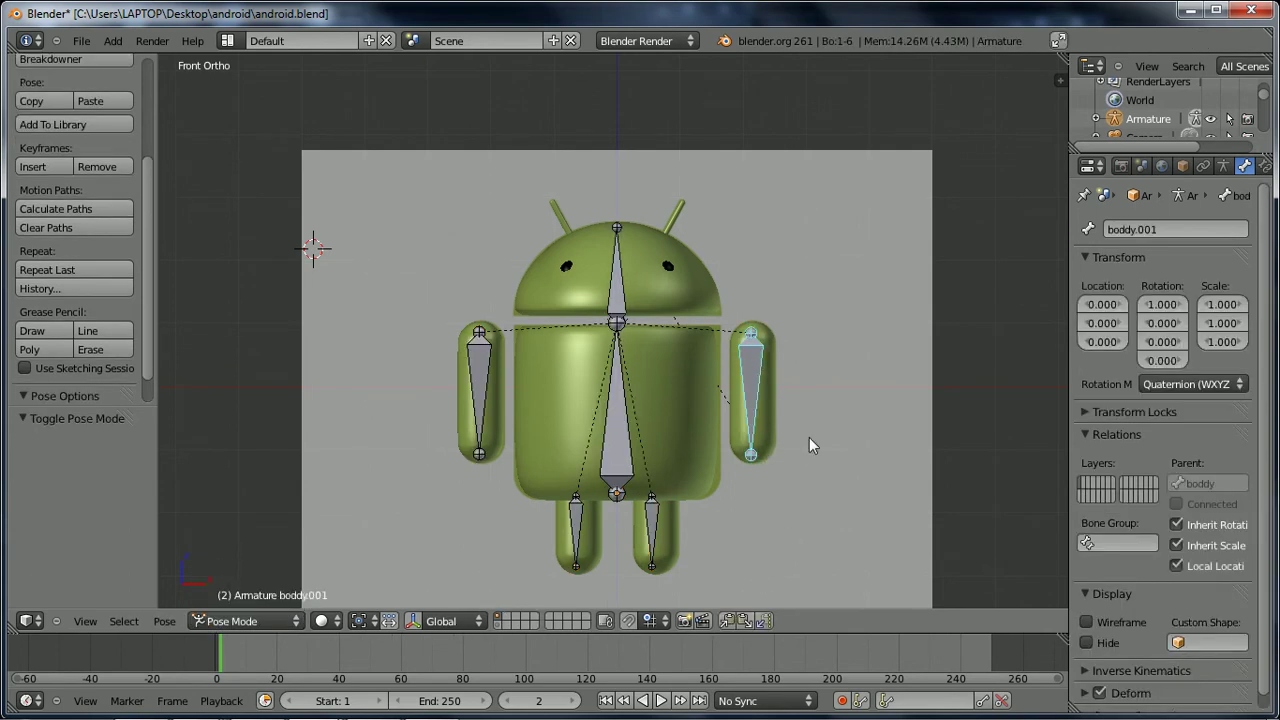
key(r)
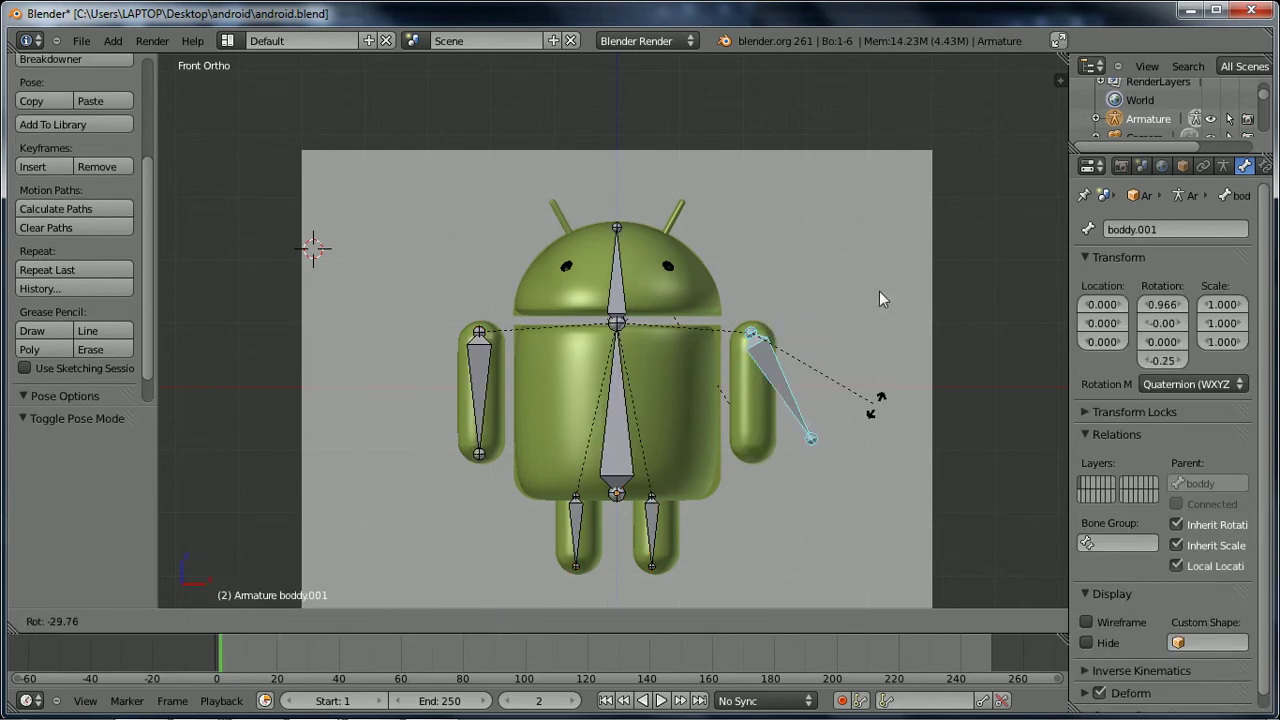
key(Escape)
- Parent the arm_R object to the boddy.001 bone with the Bone option and test the bone's rotation
key(ctrl+Tab)
right_click(777, 432)
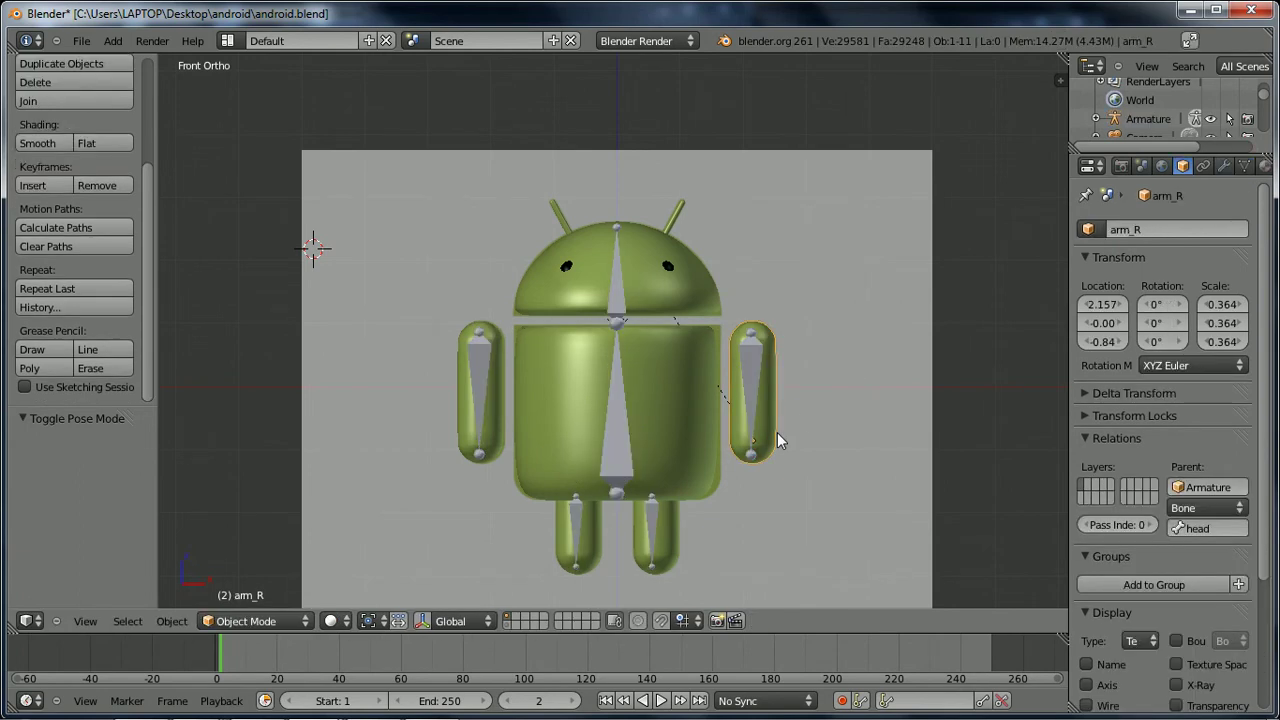
shift+right_click(754, 384)
key(ctrl+Tab)
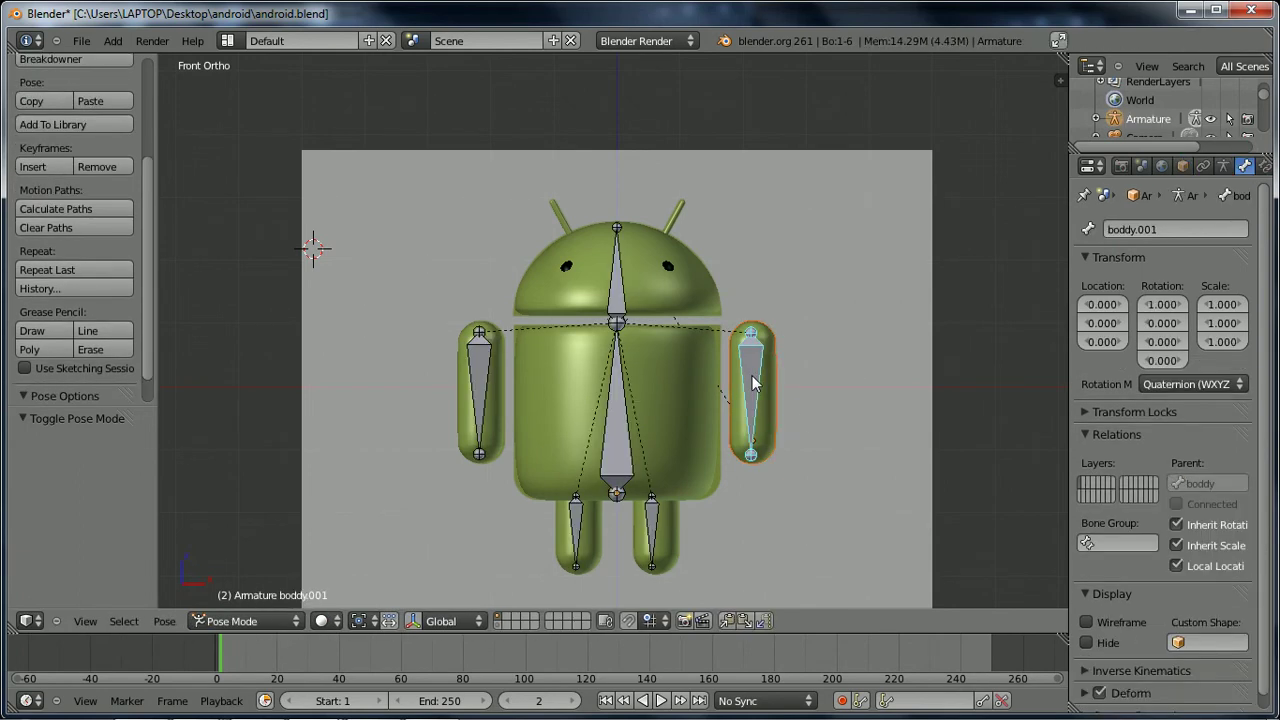
key(ctrl+p)
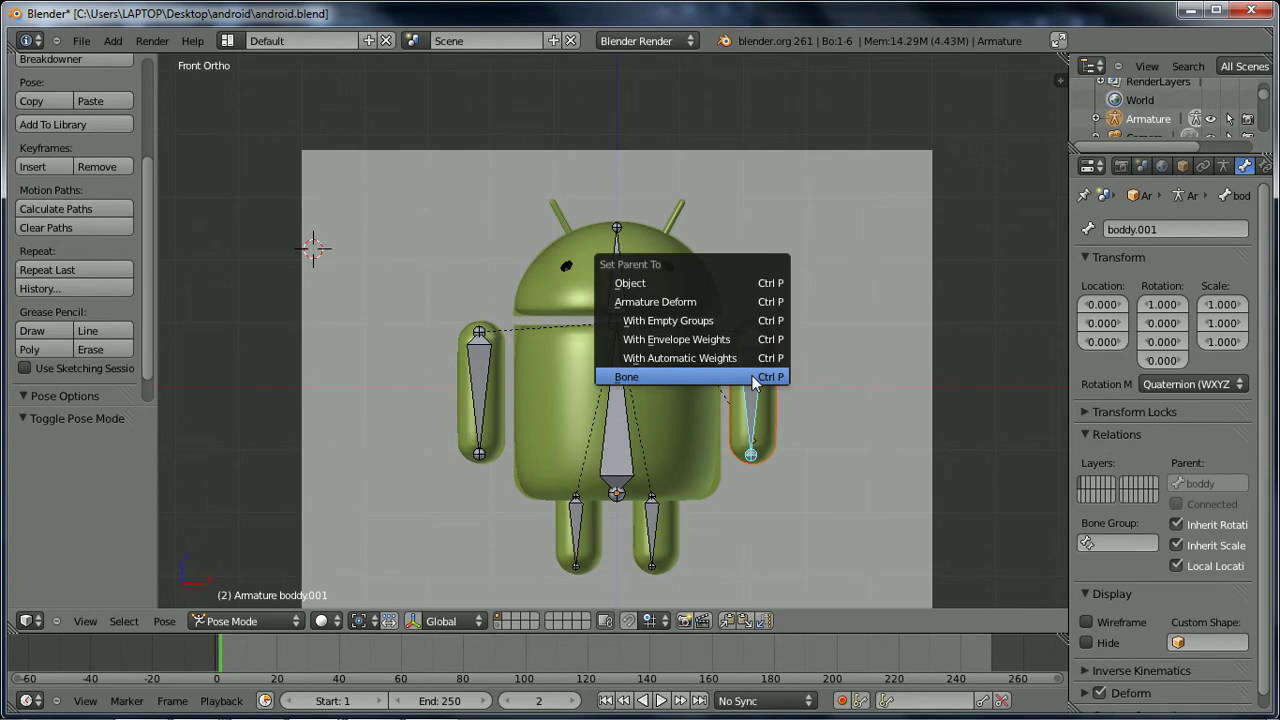
click(752, 379)
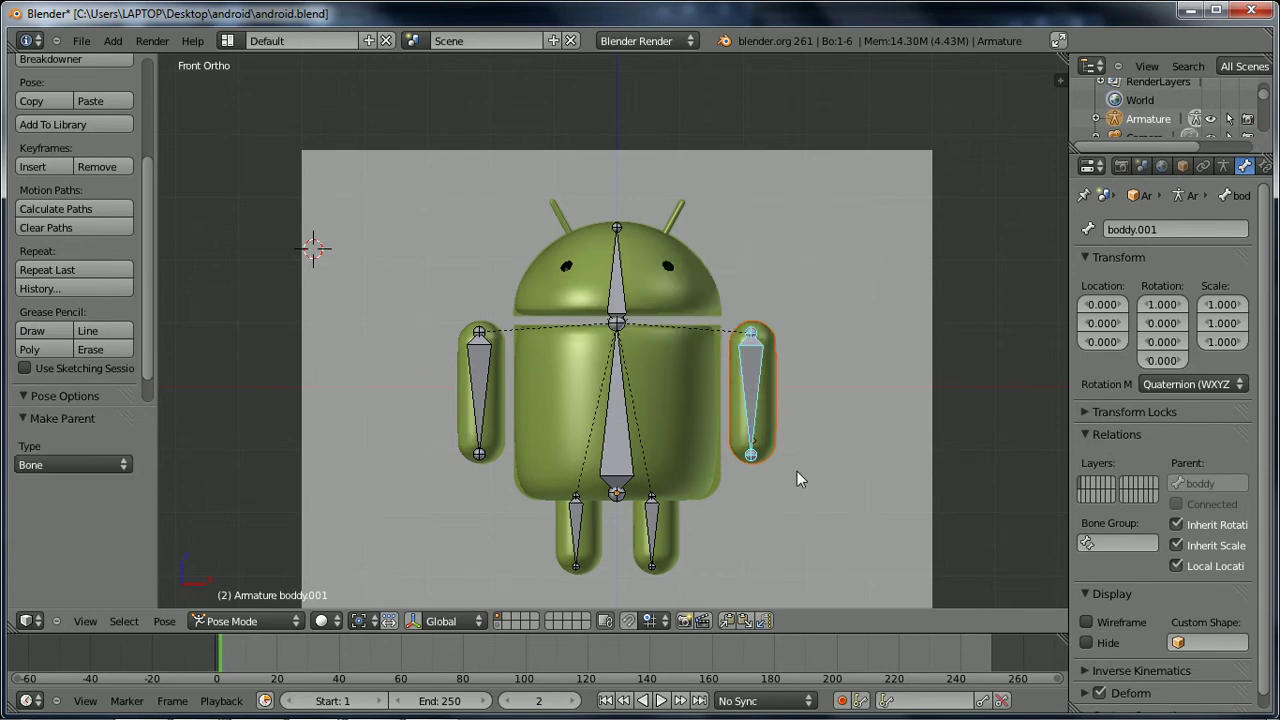
key(r)
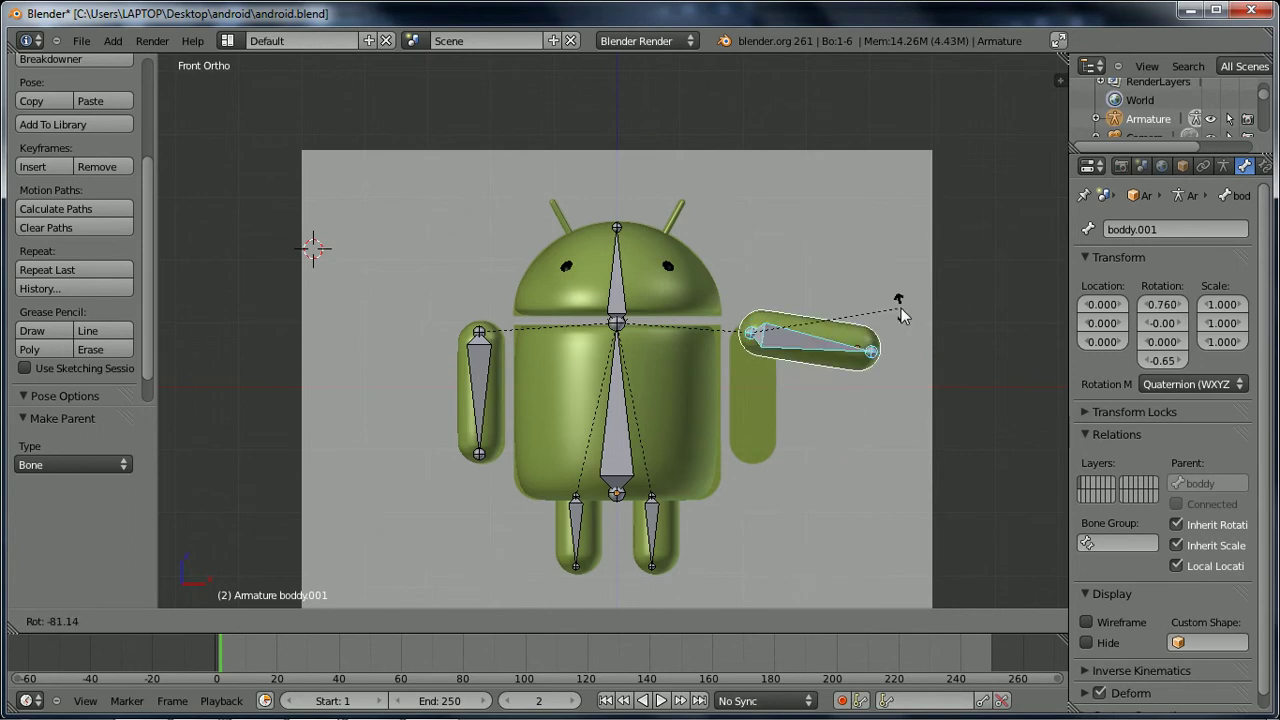
right_click(902, 307)
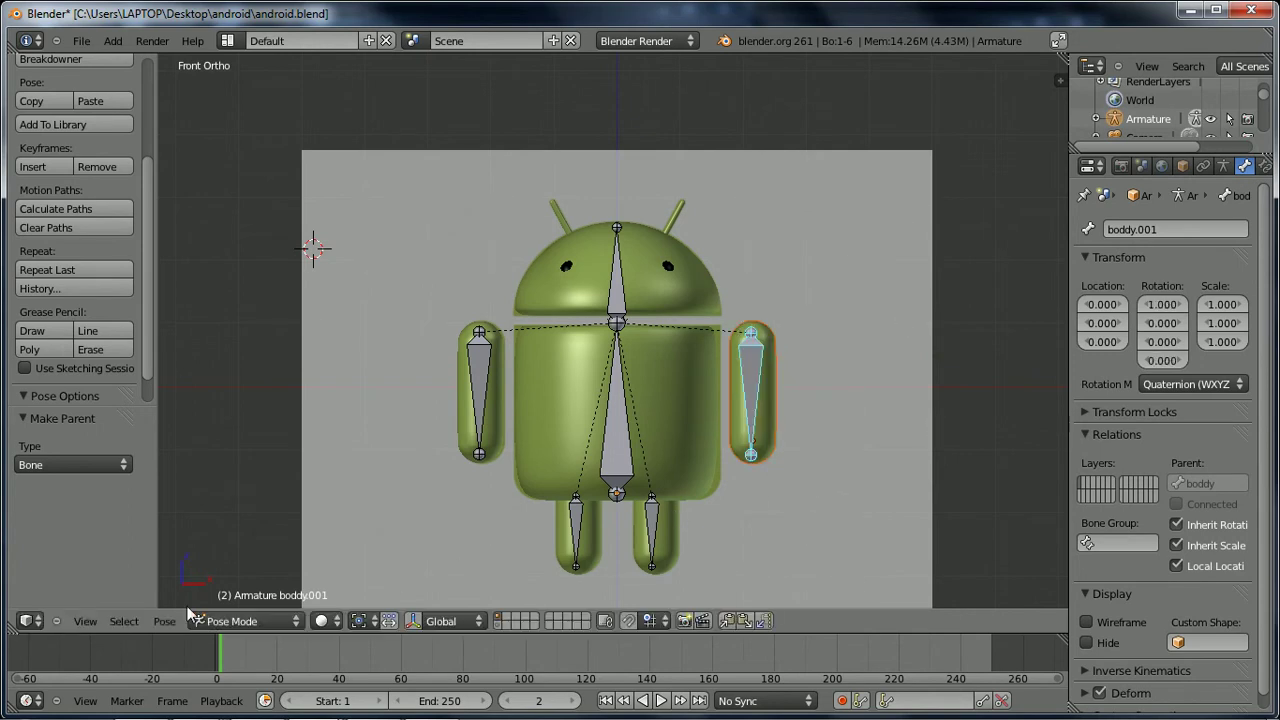
- Return the armature to Object Mode and deselect all objects
key(Tab)
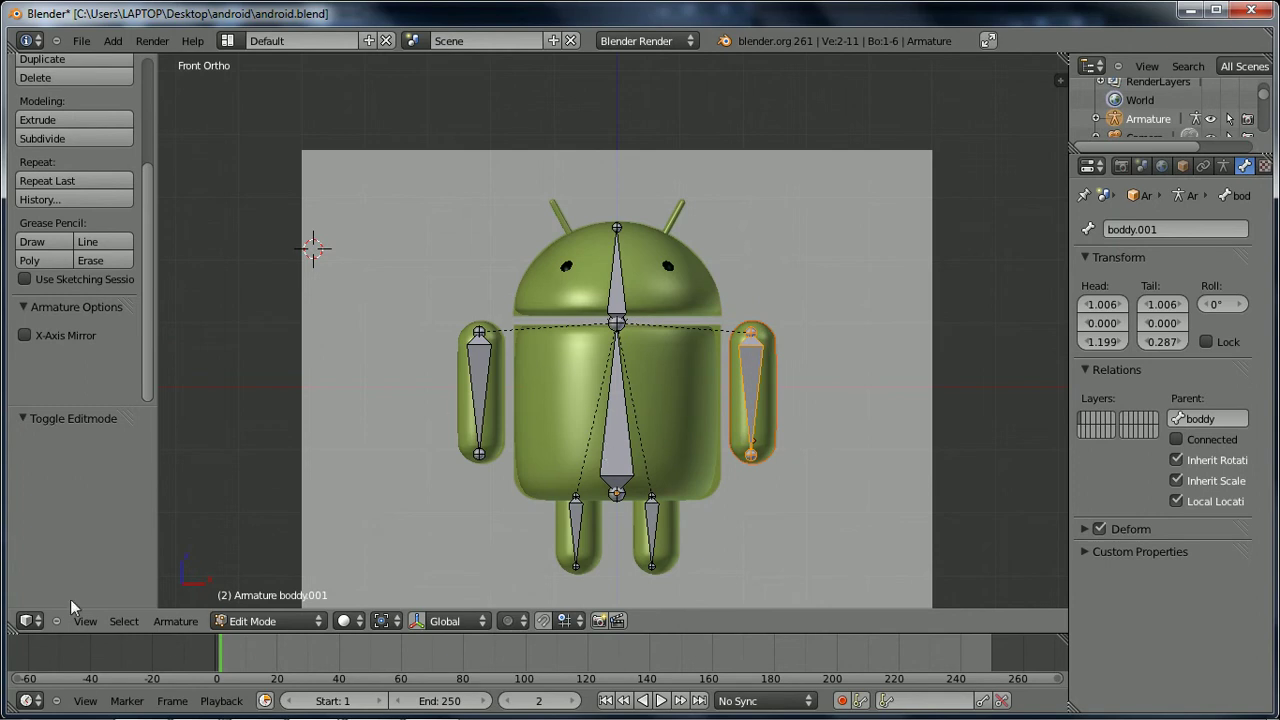
click(240, 621)
click(241, 601)
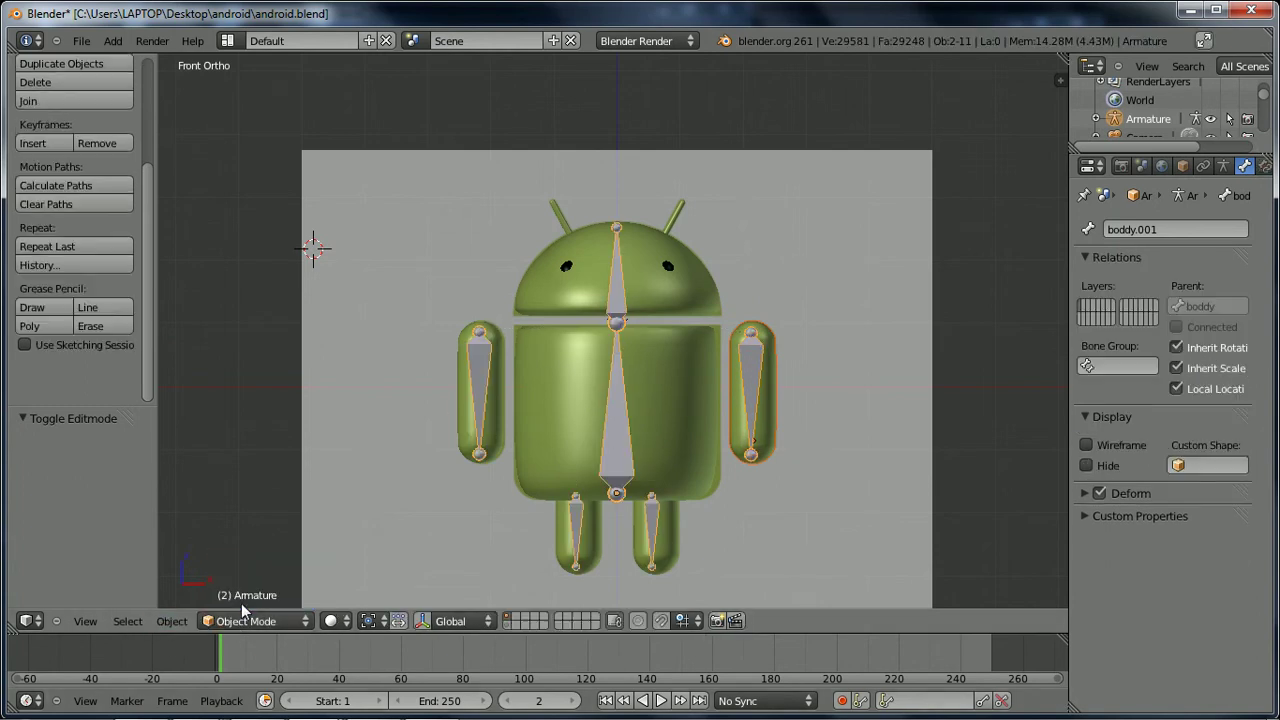
key(a)
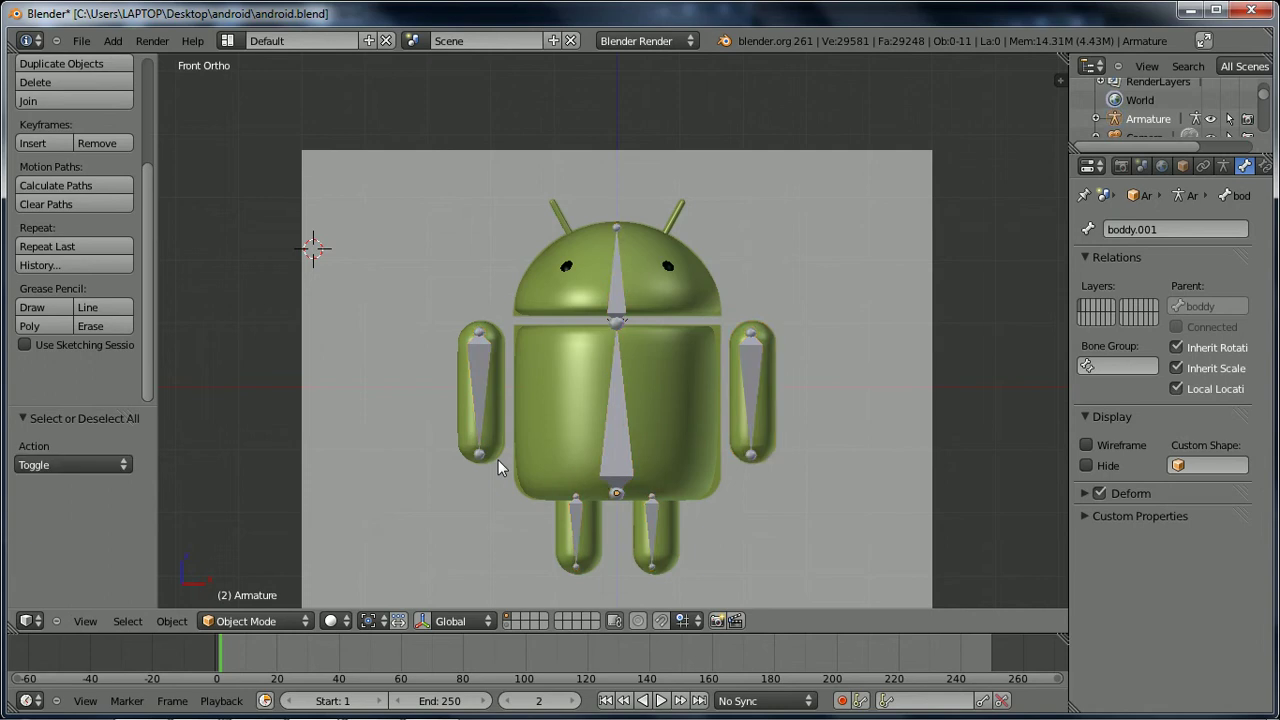
key(a)
- Select the armature and switch it to Pose Mode
right_click(601, 451)
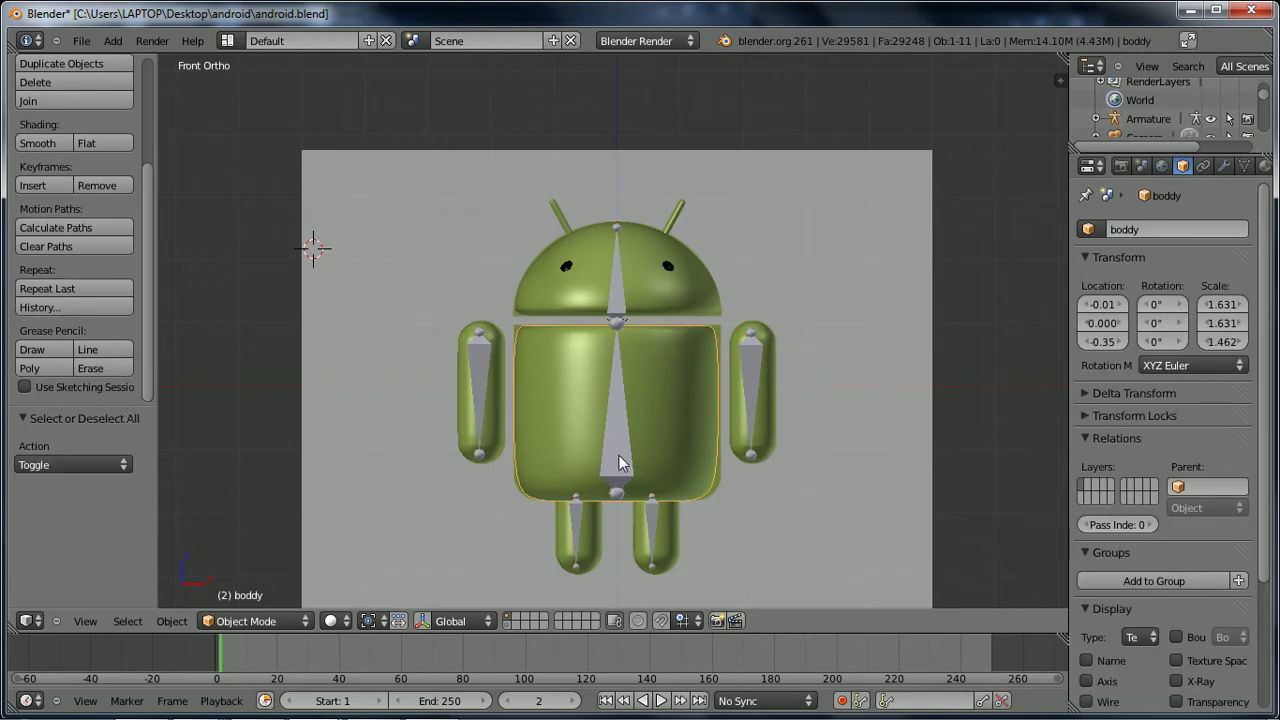
right_click(620, 454)
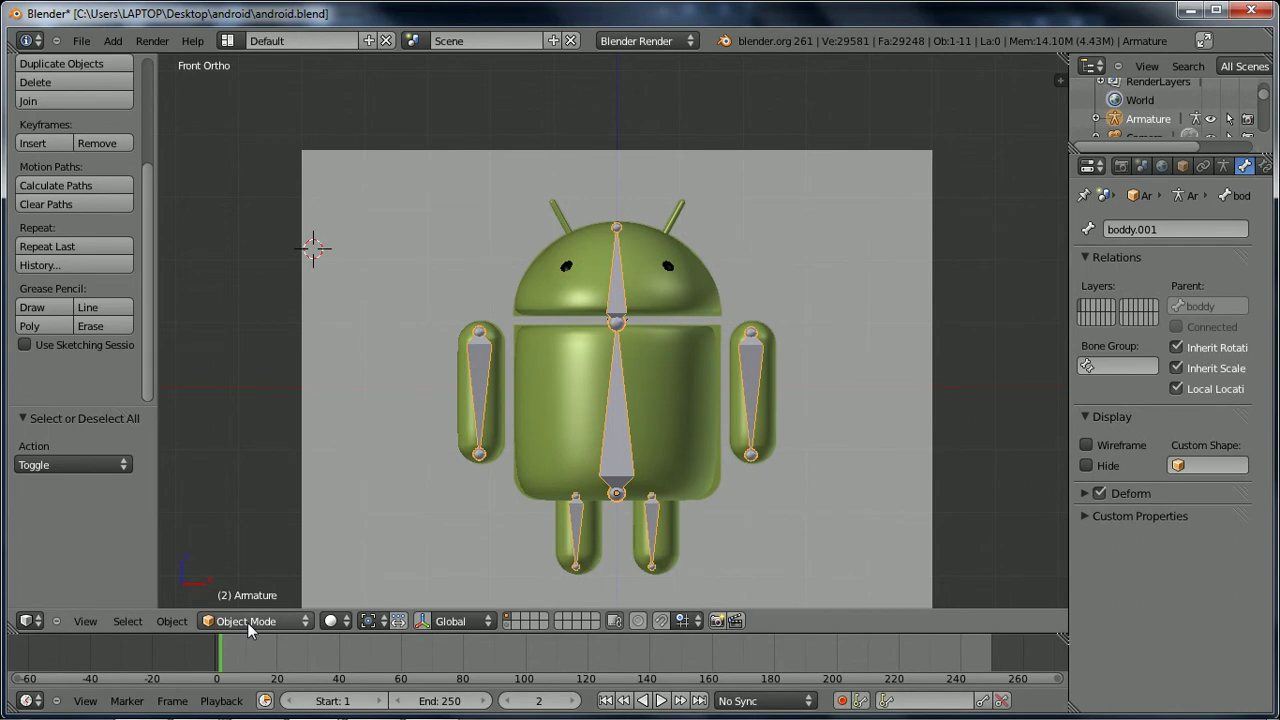
click(247, 622)
click(254, 560)
key(ctrl+Tab)
- Parent the leg_R object to the leg bone lying over it with the Bone option
right_click(676, 548)
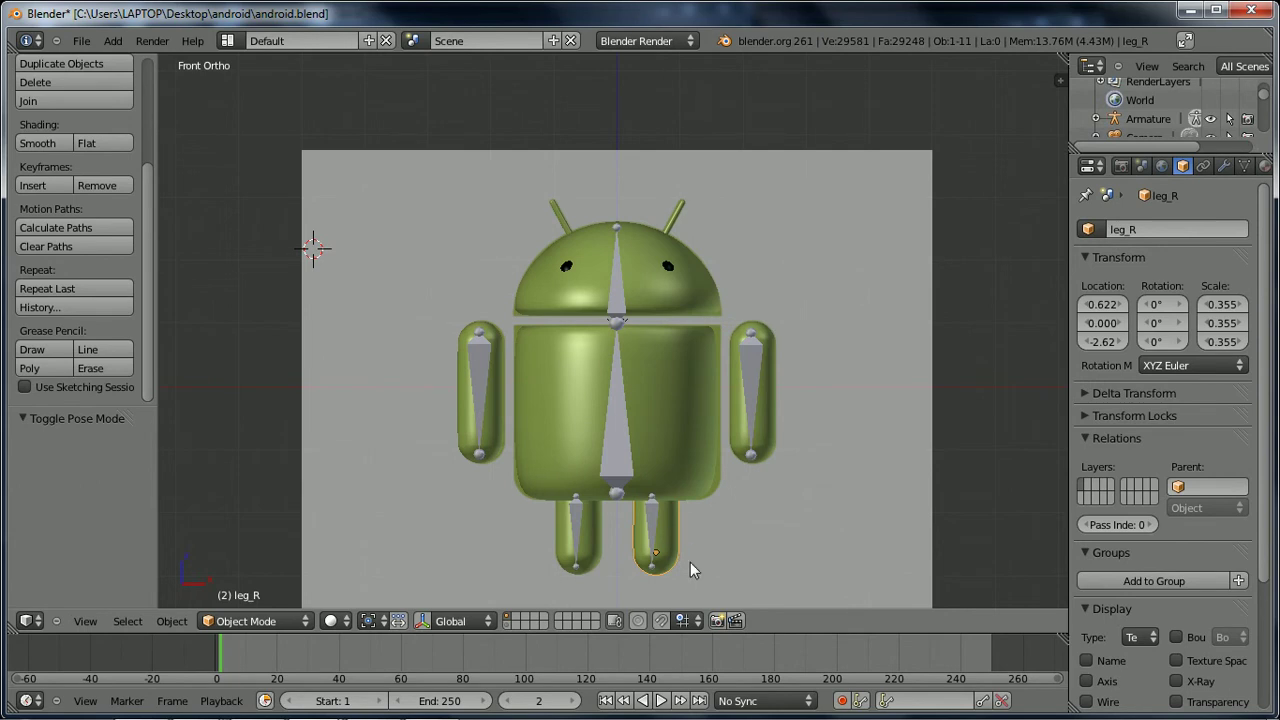
right_click(649, 524)
key(ctrl+Tab)
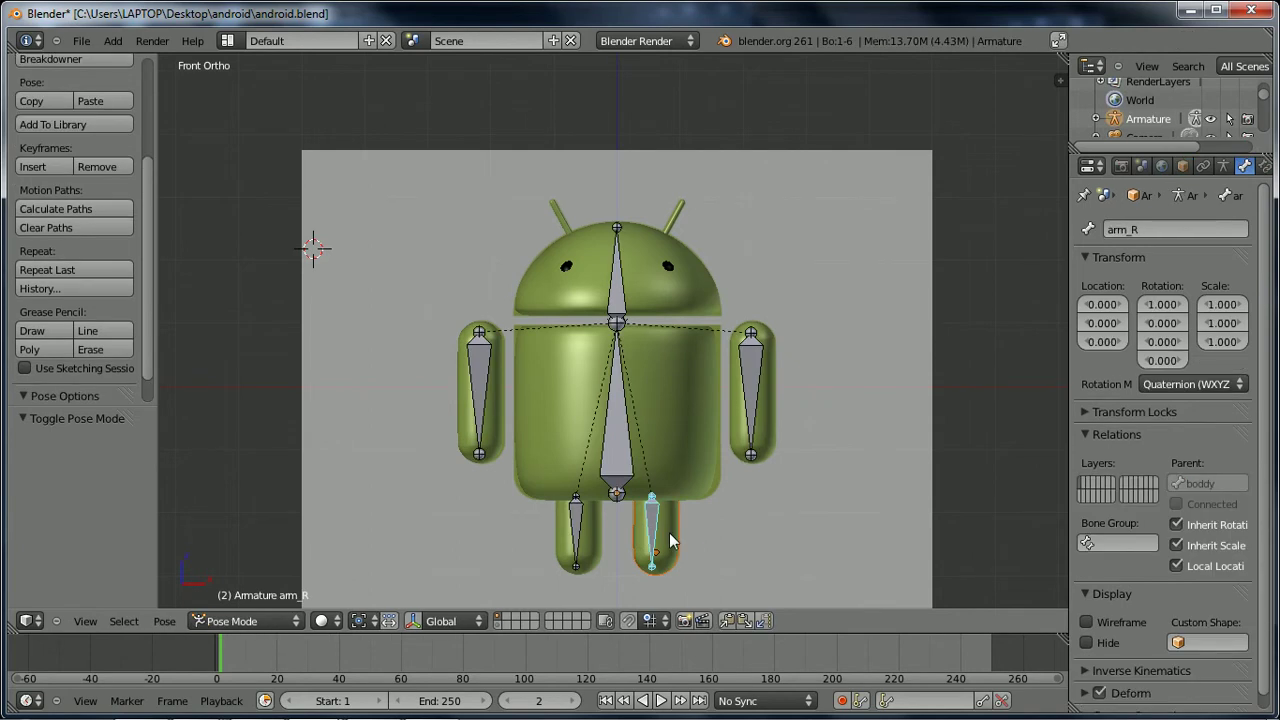
key(ctrl+p)
click(669, 532)
- Test the rotation of the leg bone over leg_R and cancel it
right_click(633, 495)
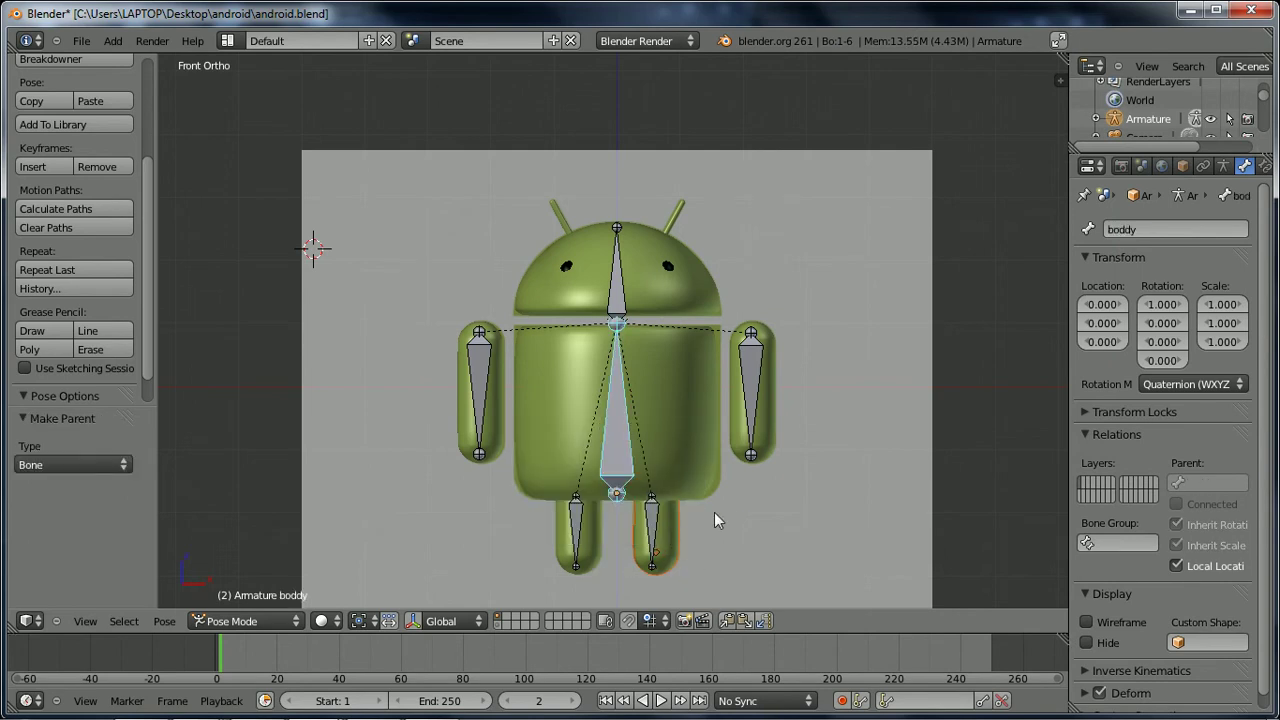
right_click(657, 511)
key(r)
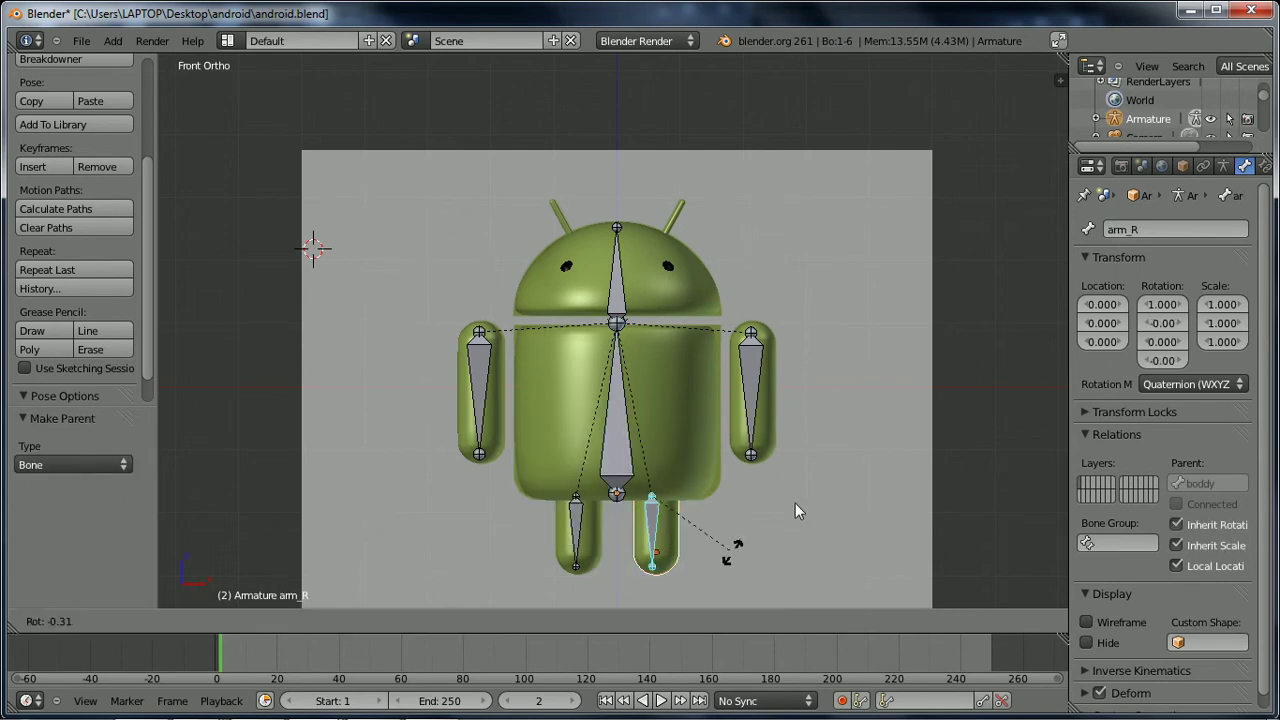
right_click(831, 466)
- Parent the leg_L object to the leg bone lying over it with the Bone option and test the bone's rotation
right_click(576, 513)
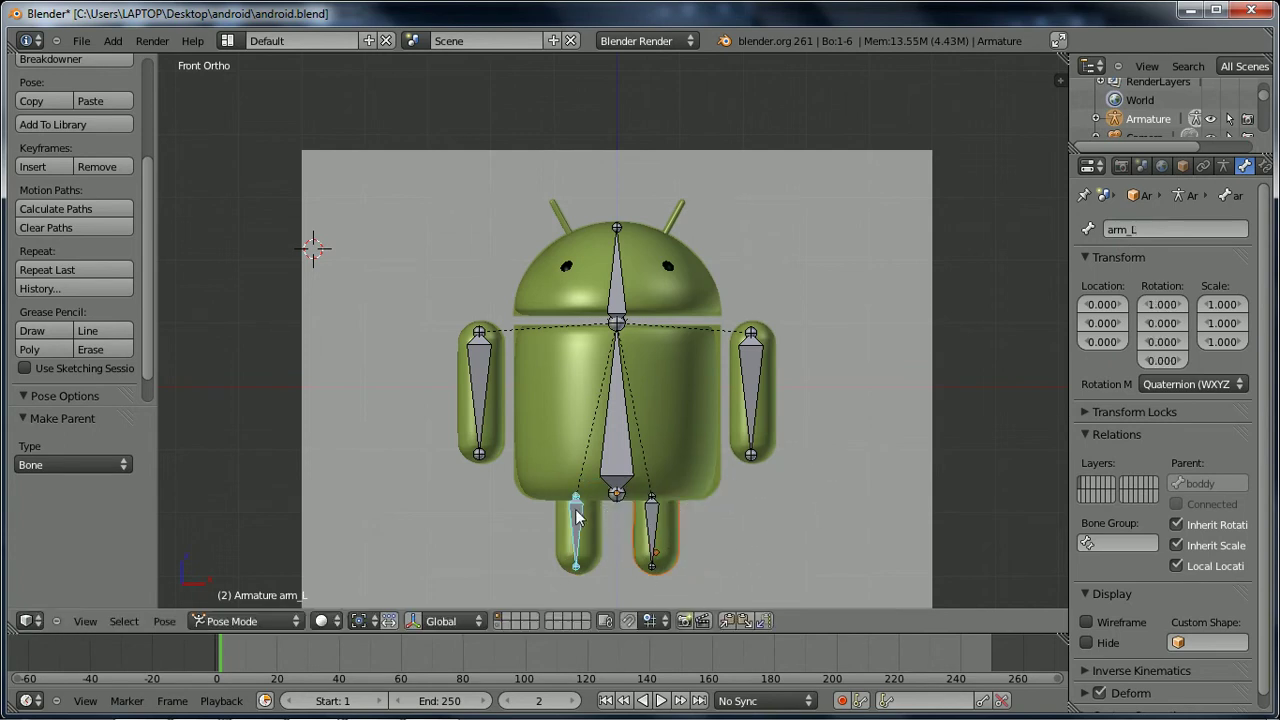
key(ctrl+Tab)
right_click(585, 540)
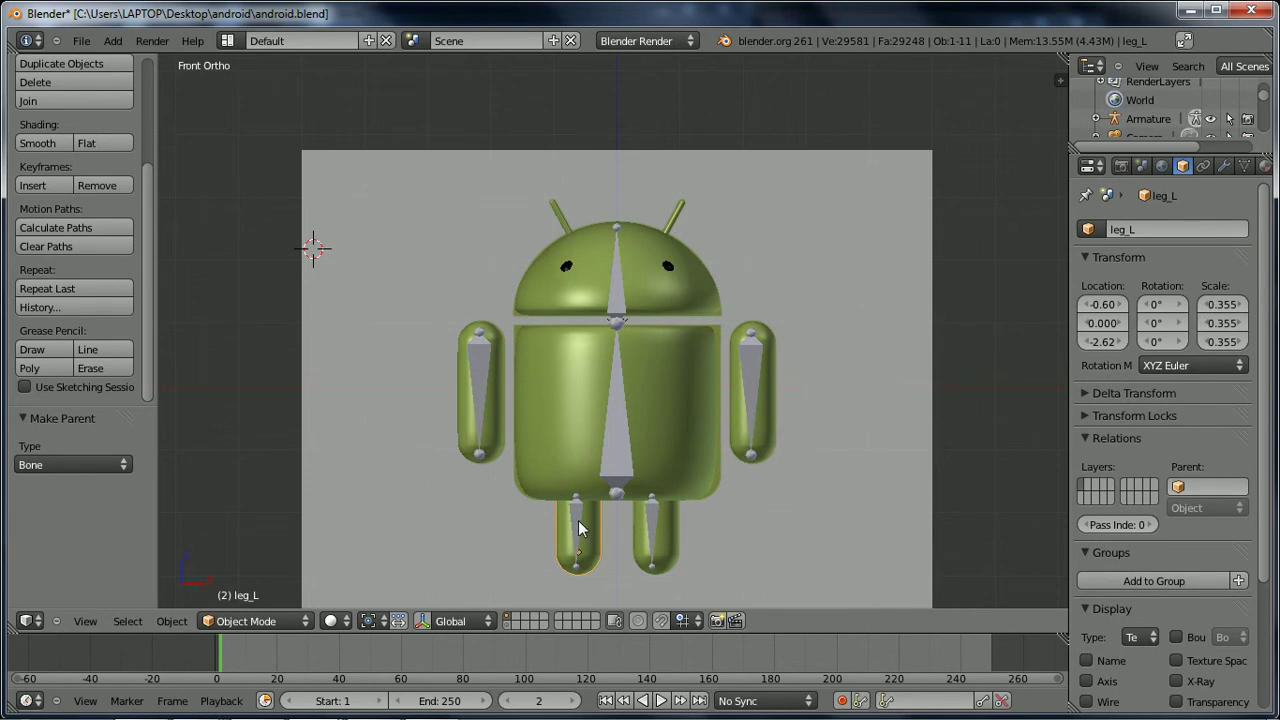
shift+right_click(580, 524)
key(ctrl+Tab)
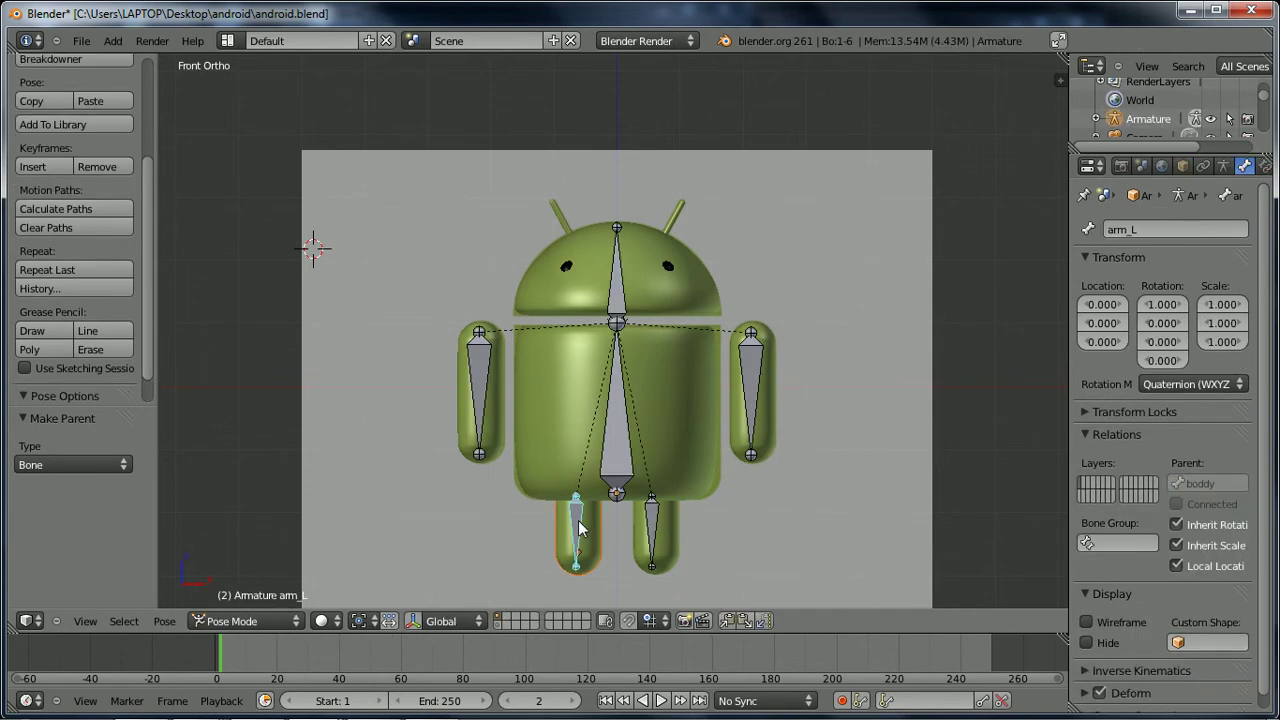
key(ctrl+p)
click(576, 526)
key(r)
right_click(555, 580)
- Parent the remaining arm object to the arm_R.001 bone with the Bone option
right_click(480, 376)
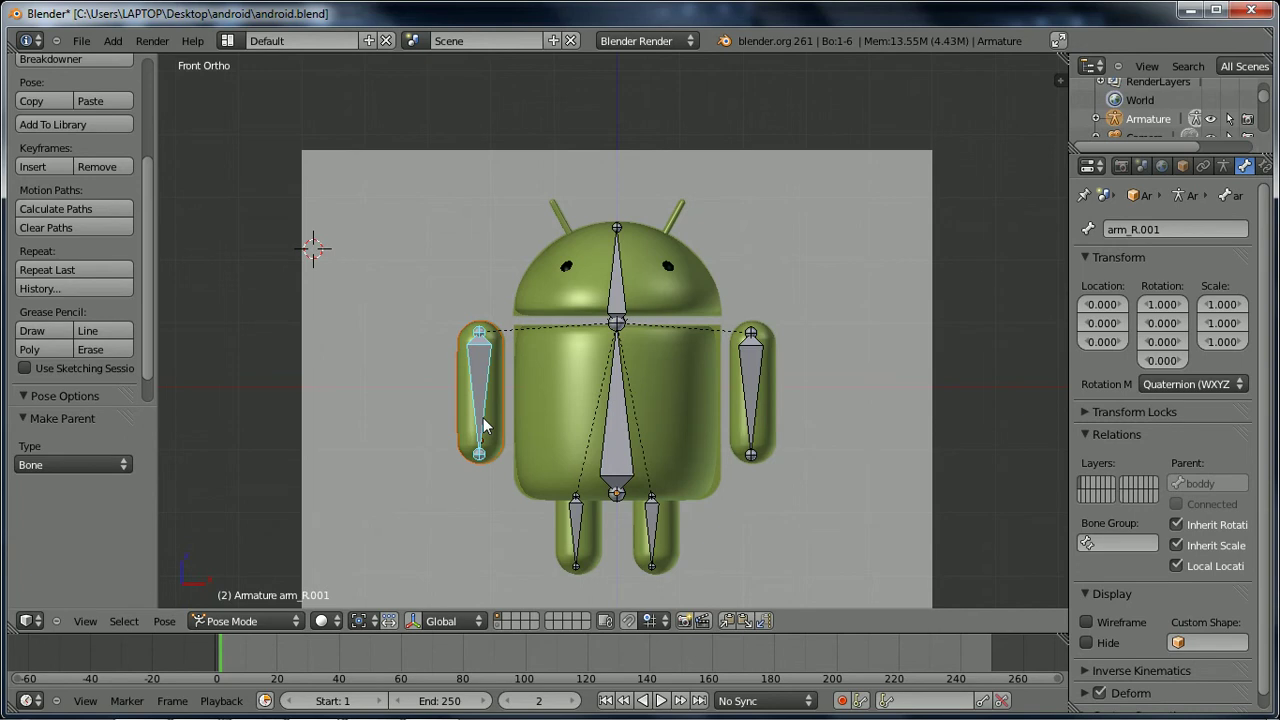
key(ctrl+p)
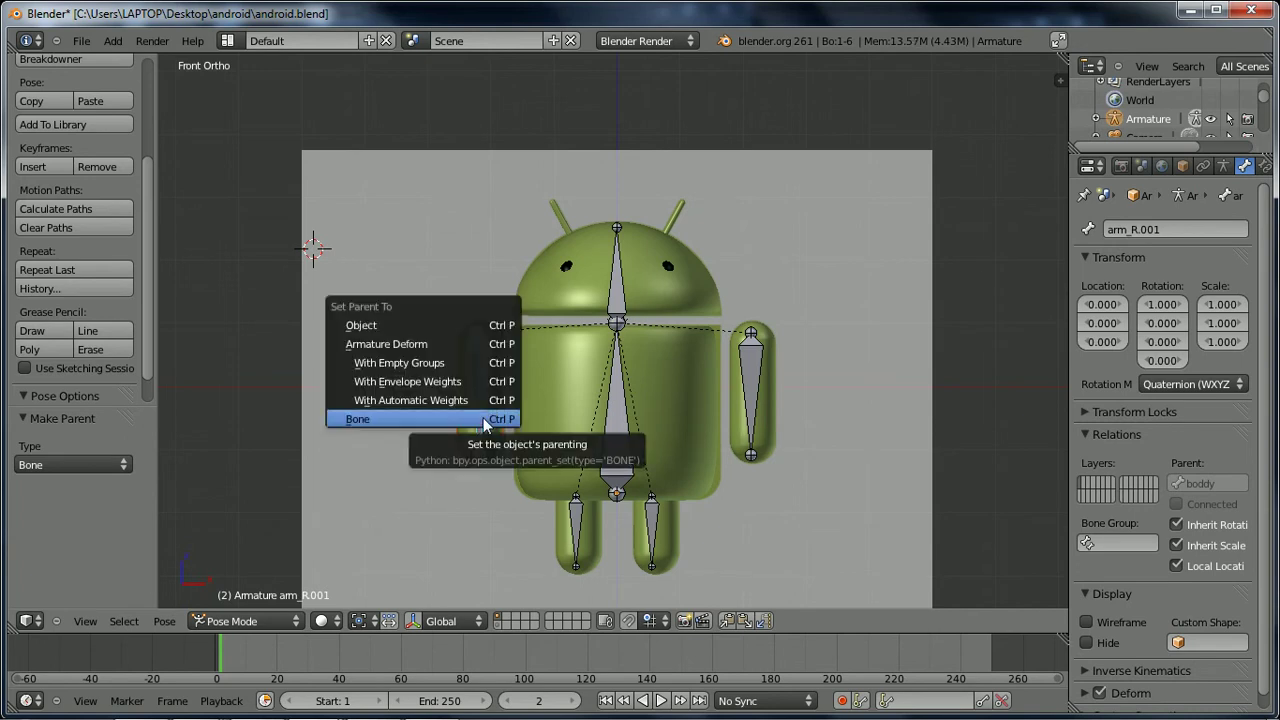
click(485, 422)
- Parent the head object to the head bone with the Bone option
right_click(627, 300)
shift+right_click(612, 297)
key(ctrl+Tab)
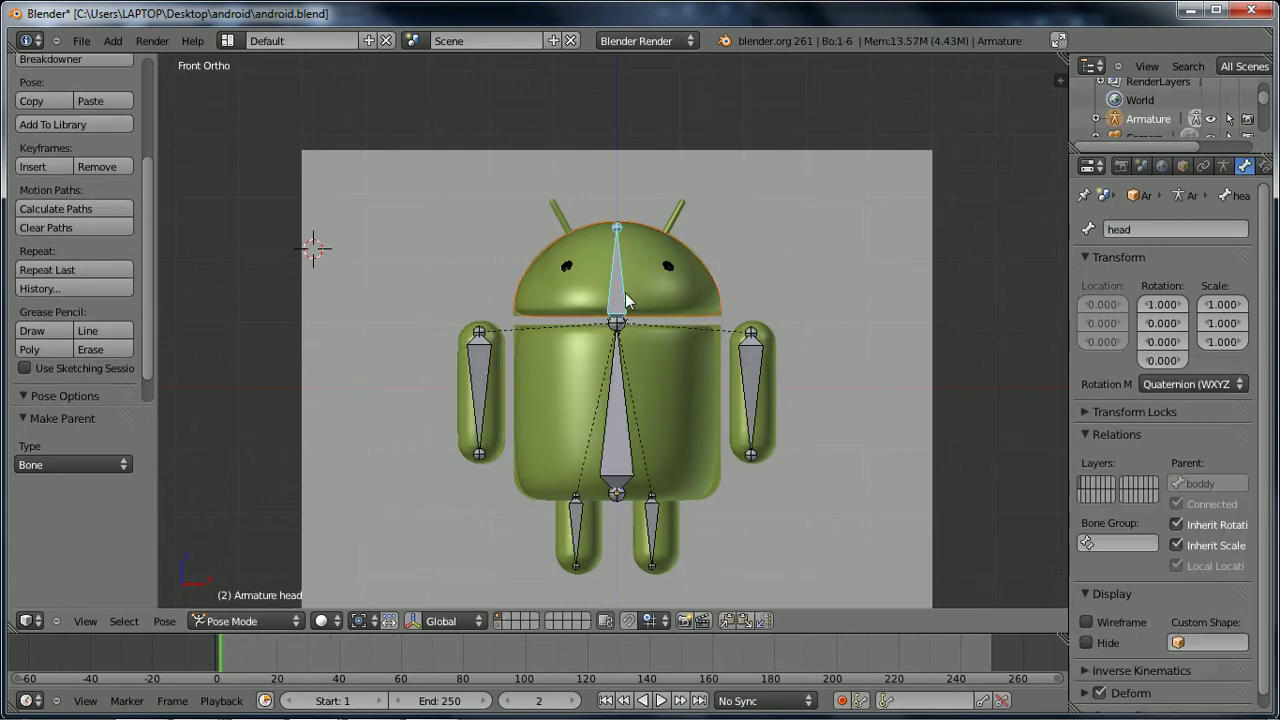
key(ctrl+p)
click(668, 324)
- Parent the boddy object to the boddy bone with the Bone option
key(ctrl+Tab)
right_click(708, 395)
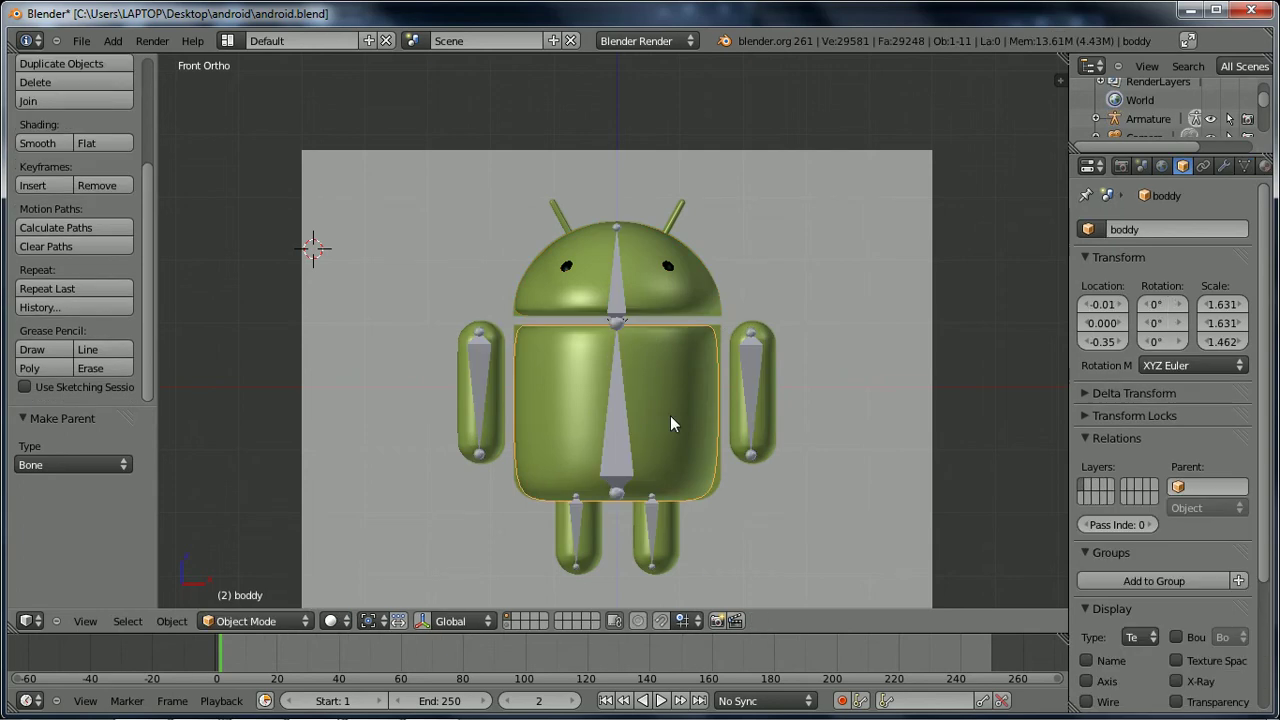
shift+right_click(620, 448)
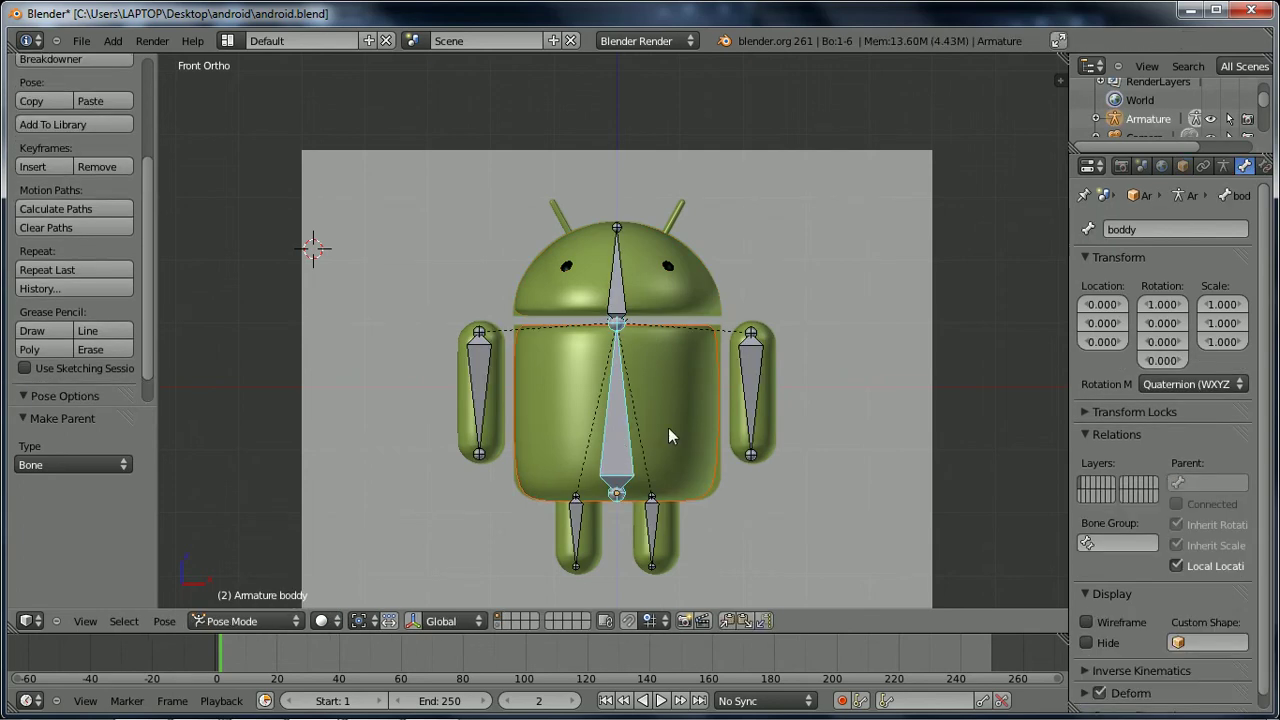
key(ctrl+p)
click(668, 428)
- Test the head bone's rotation, both freely and about the global Z axis, and cancel it
key(ctrl+Tab)
right_click(637, 216)
shift+right_click(617, 272)
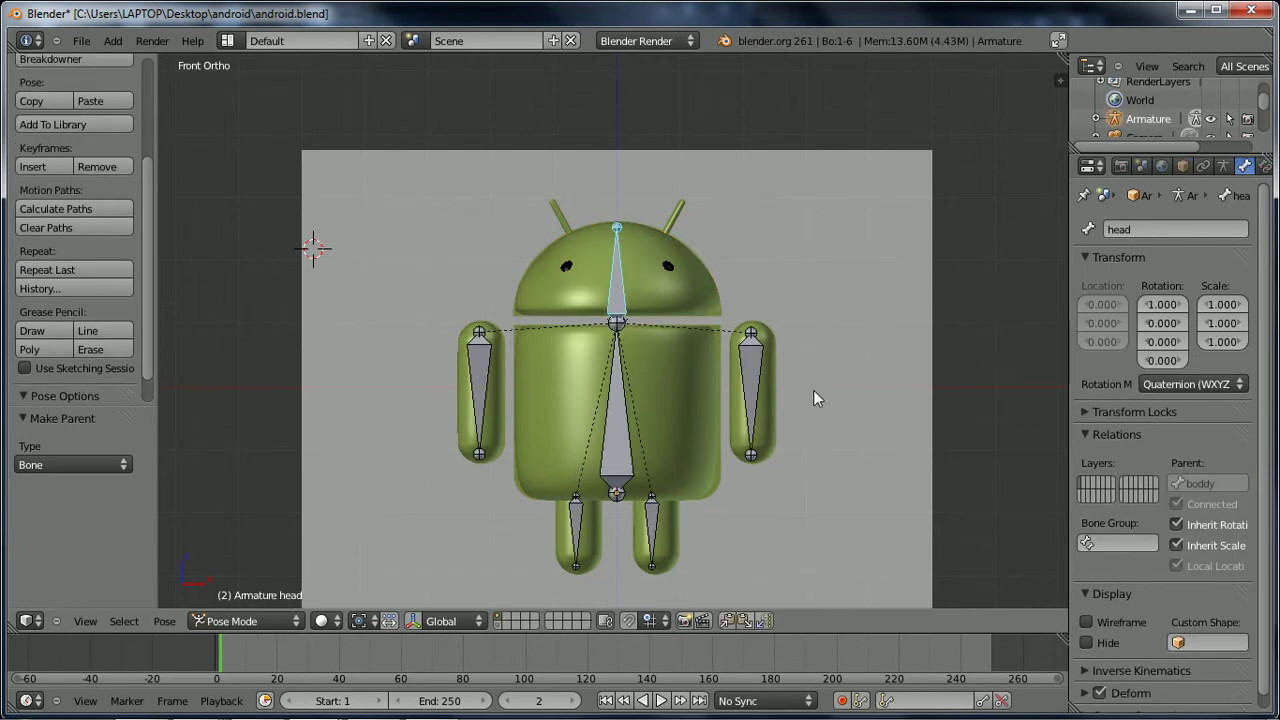
key(r)
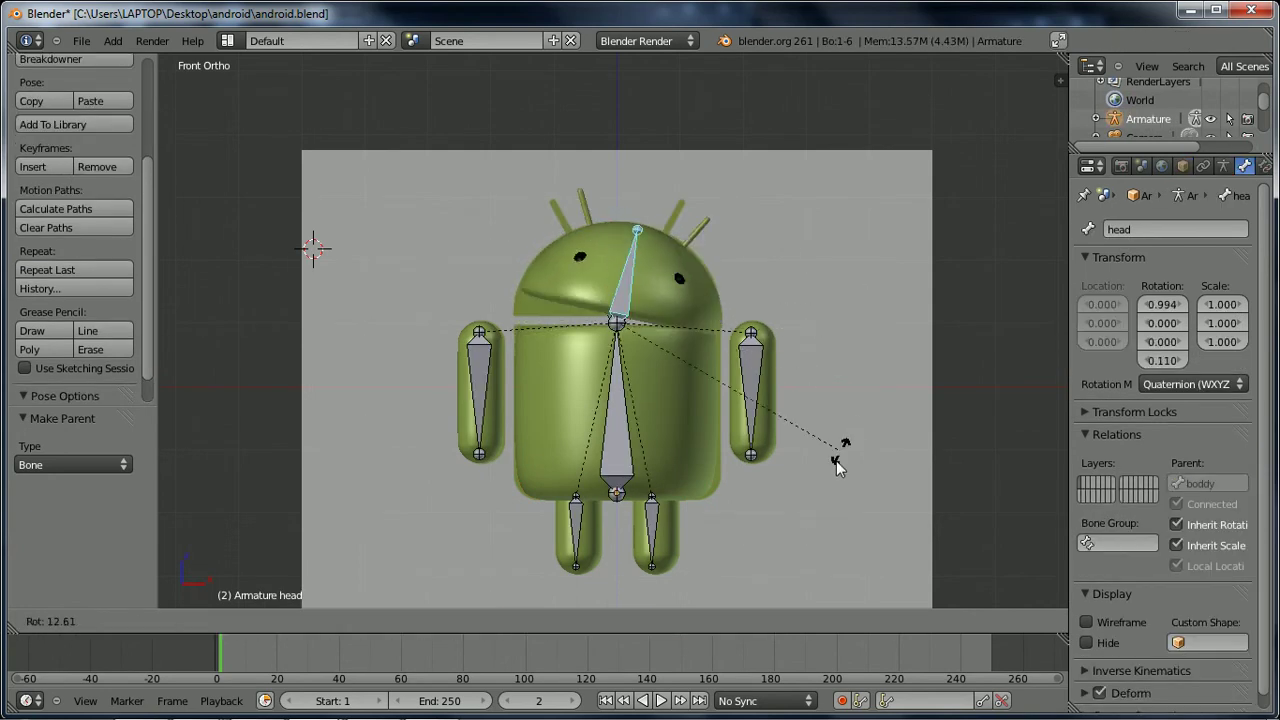
key(z)
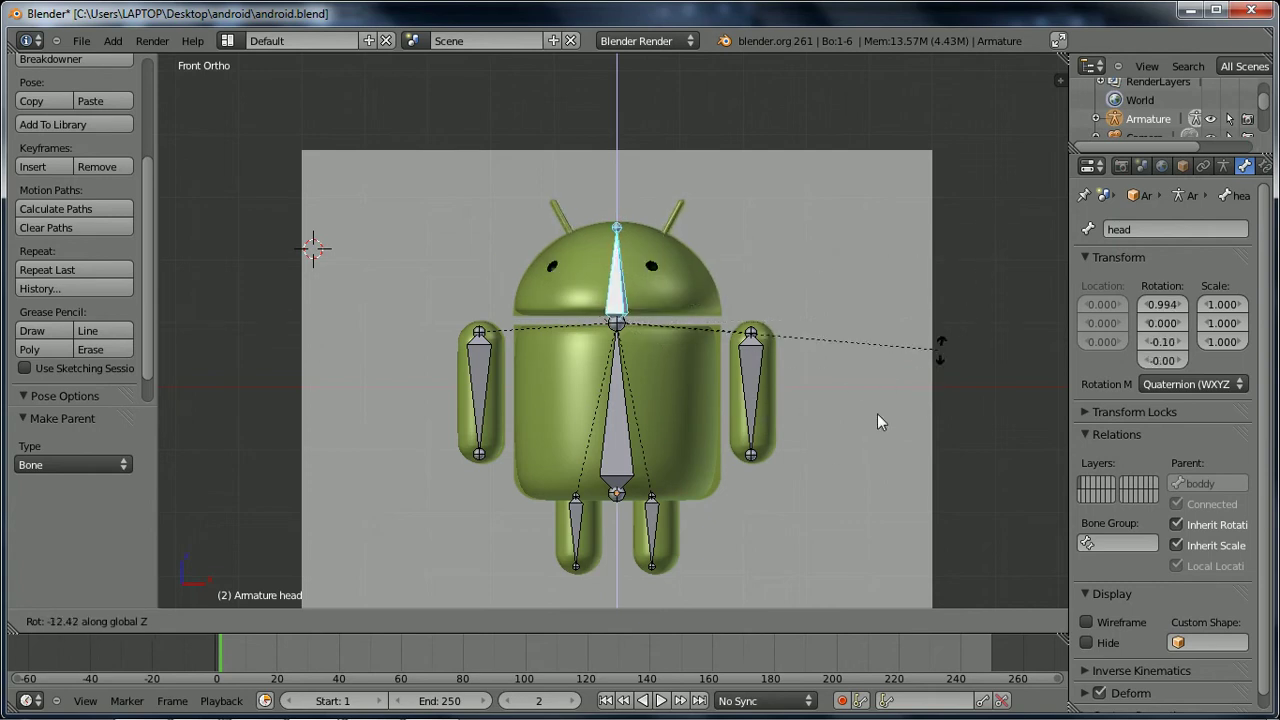
right_click(752, 389)
- Test moving and rotating the boddy.001 arm bone, and cancel both transforms
right_click(755, 397)
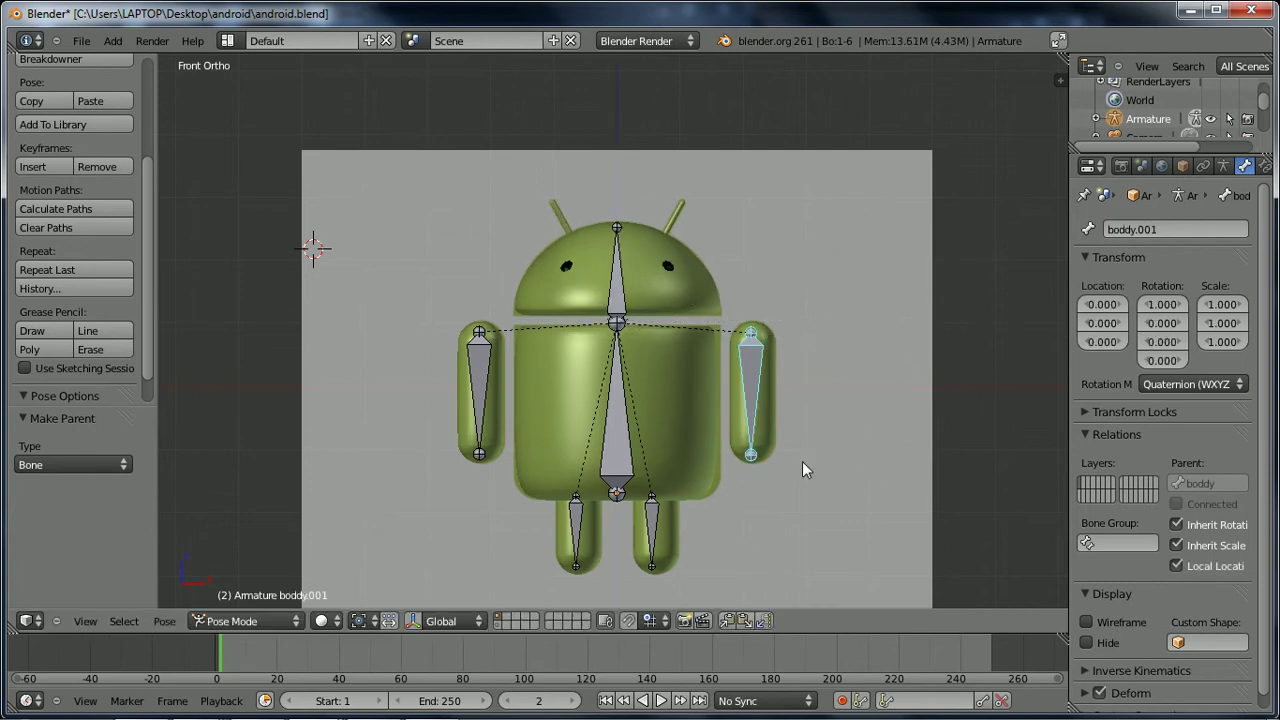
key(g)
right_click(818, 442)
key(r)
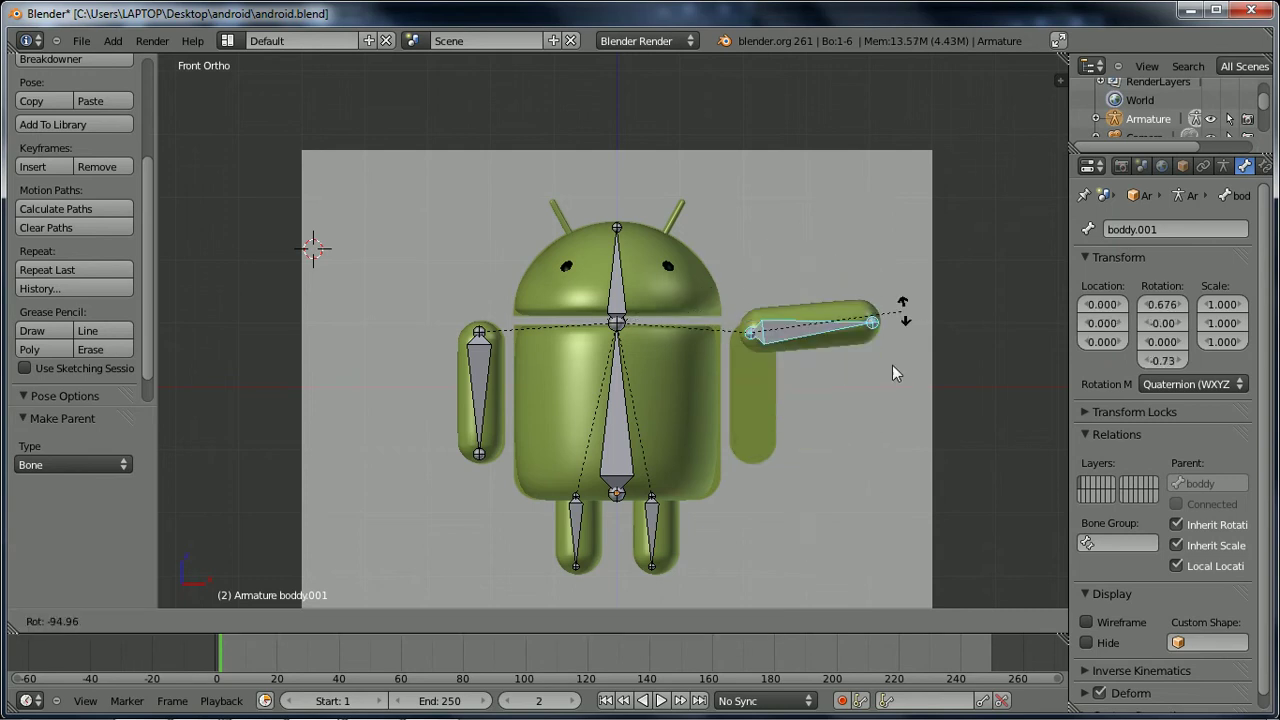
right_click(808, 221)
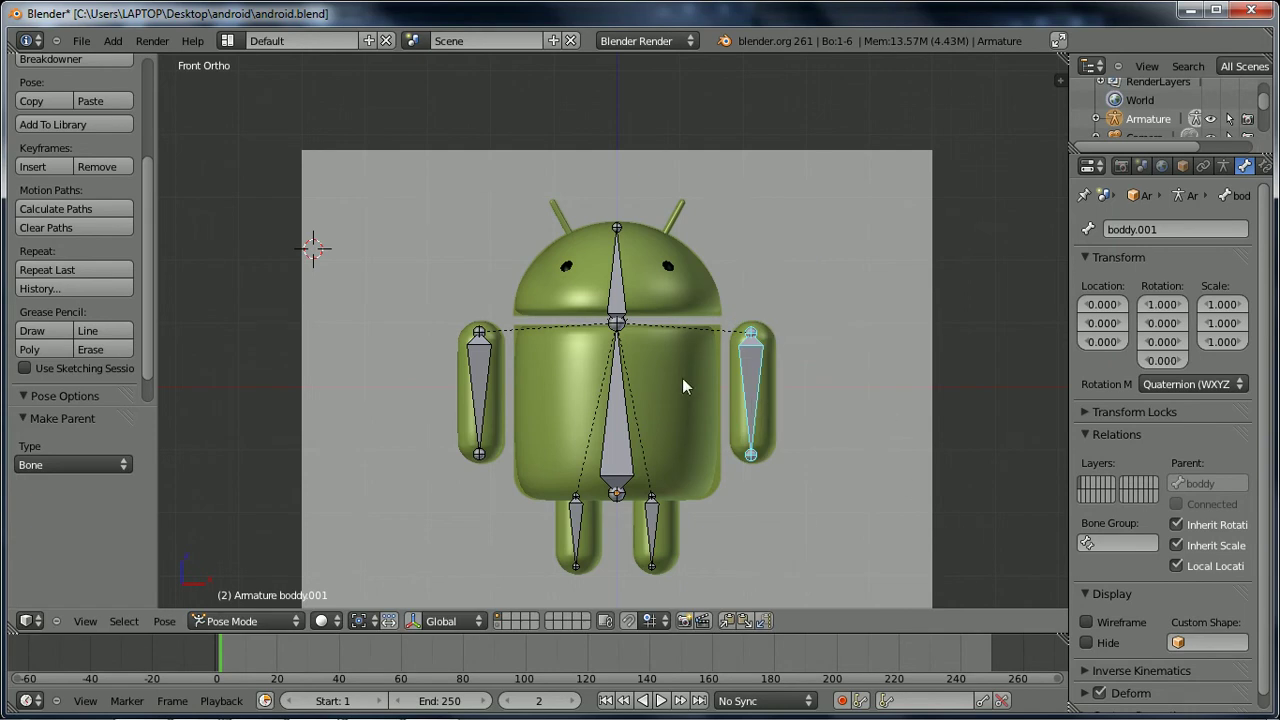
- Add an Inverse Kinematics bone constraint to the boddy.001 arm bone
click(752, 324)
click(329, 220)
scroll(1192, 172, right, 3)
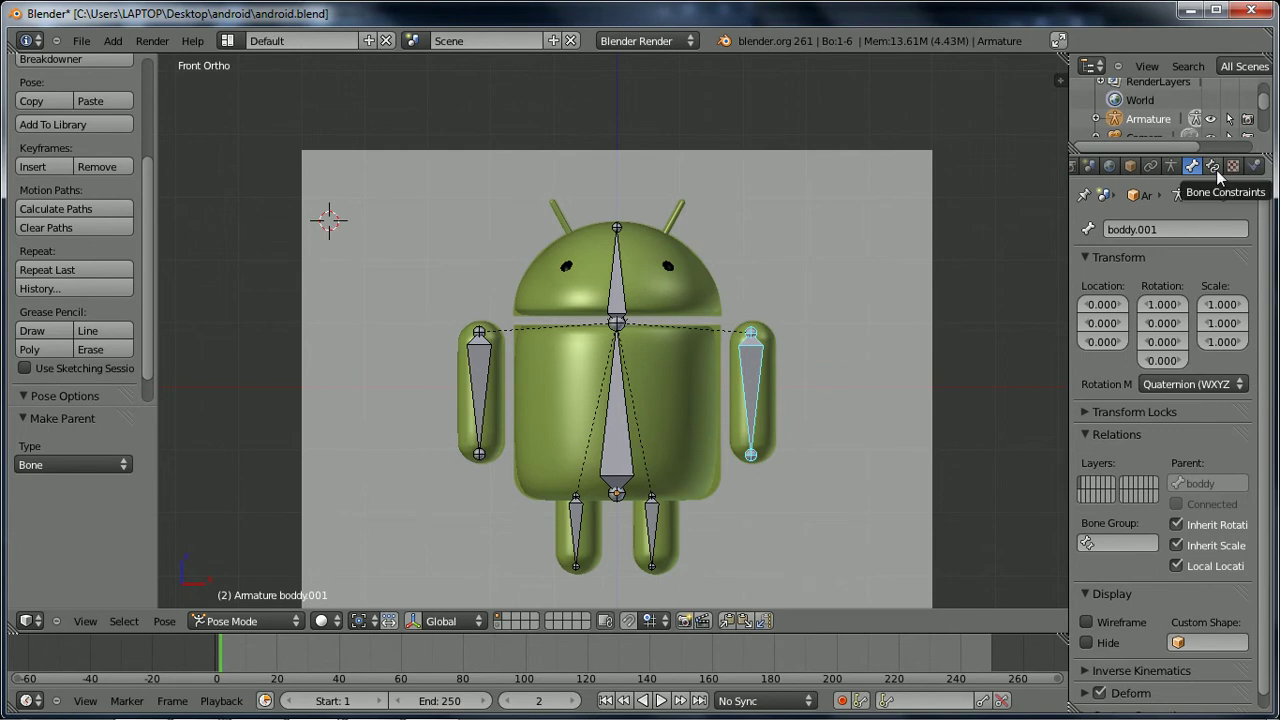
click(1216, 170)
click(1132, 251)
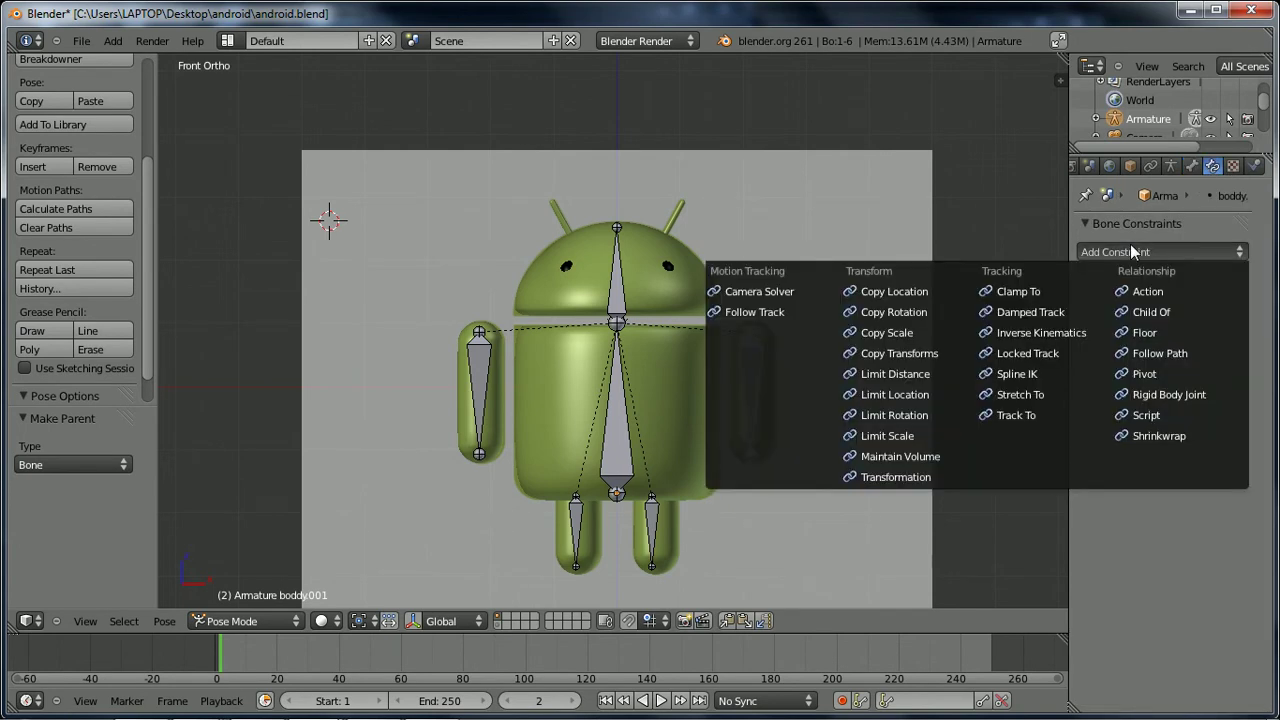
click(1060, 337)
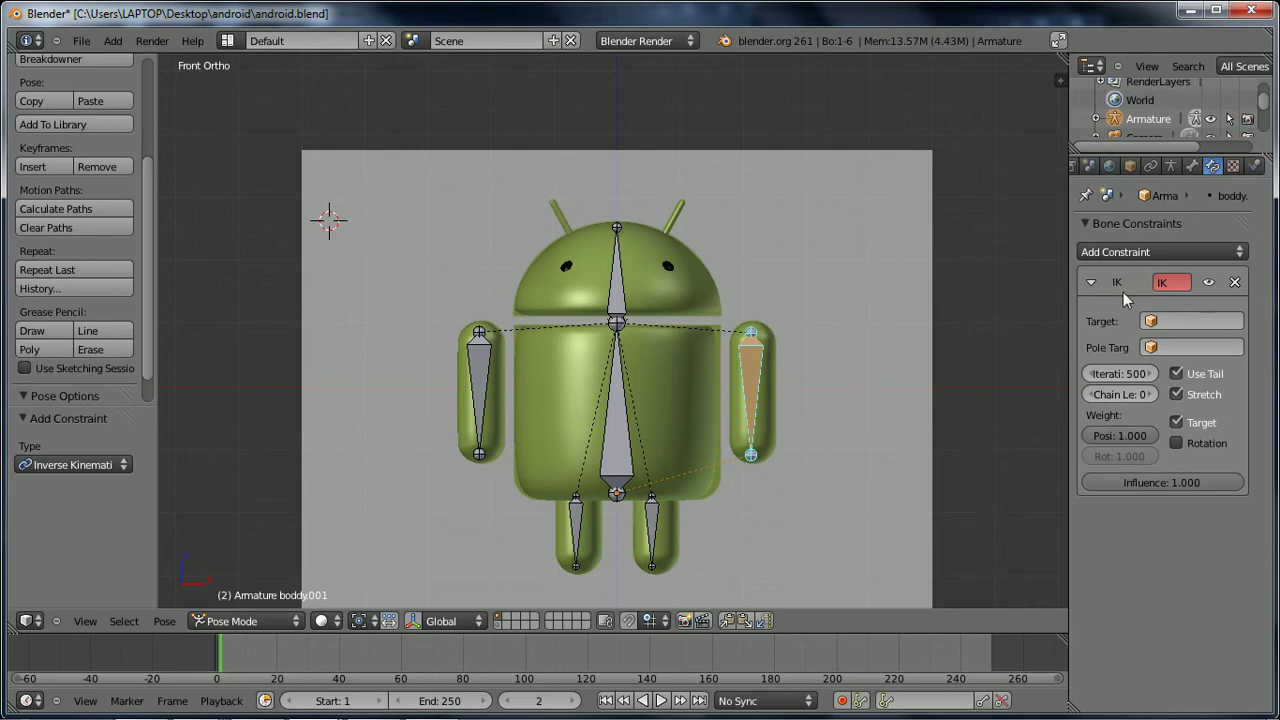
click(1172, 282)
text(IK)
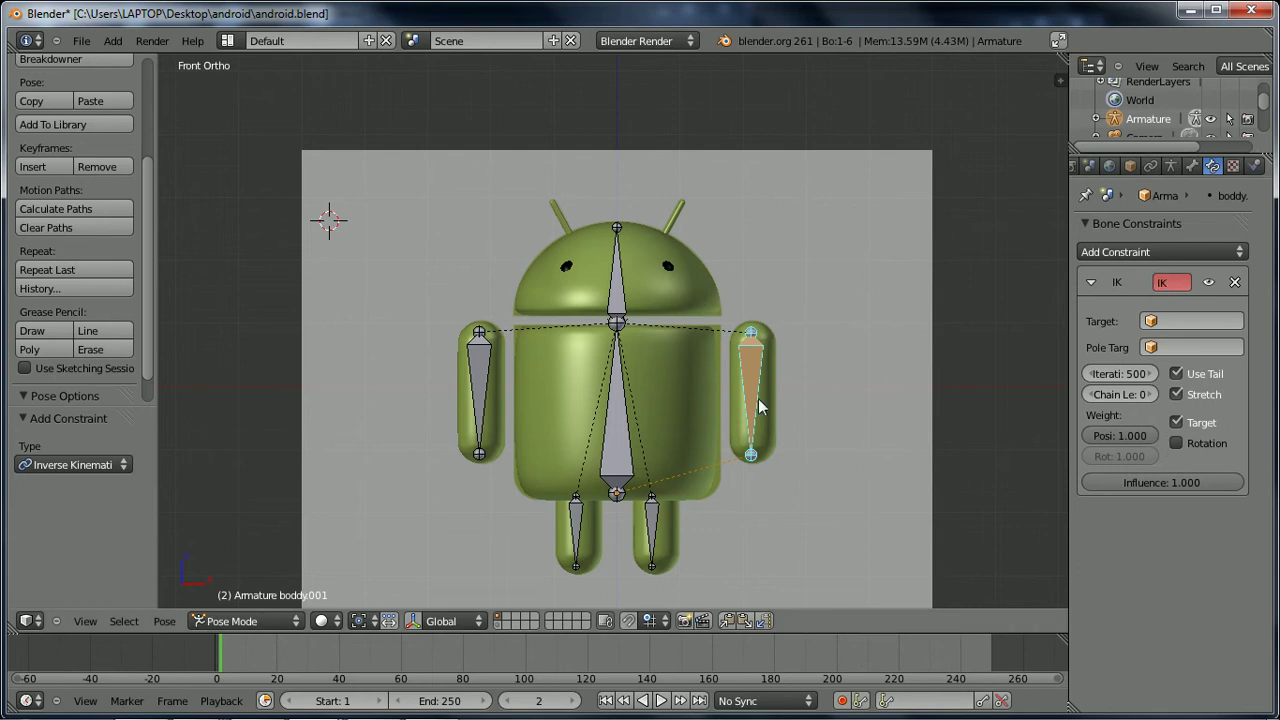
- Test how the boddy.001 bone rotates and moves with the IK constraint, cancelling each transform
text(r)
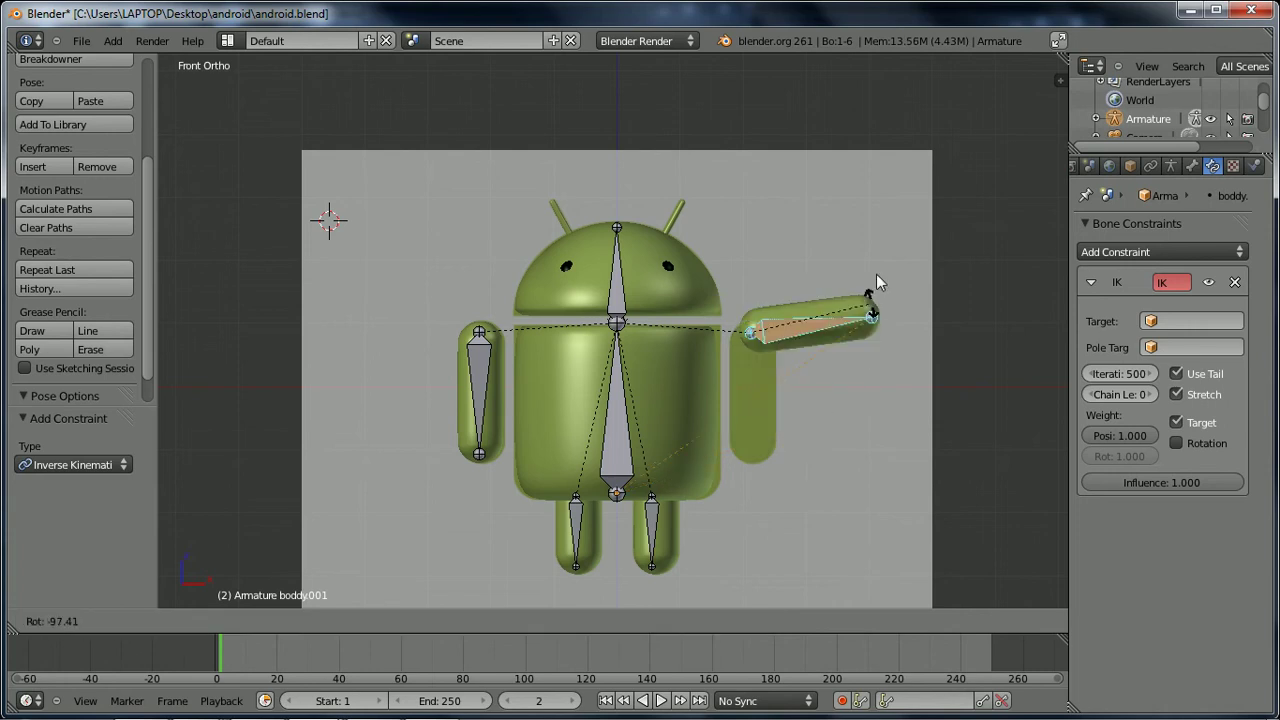
right_click(876, 274)
key(g)
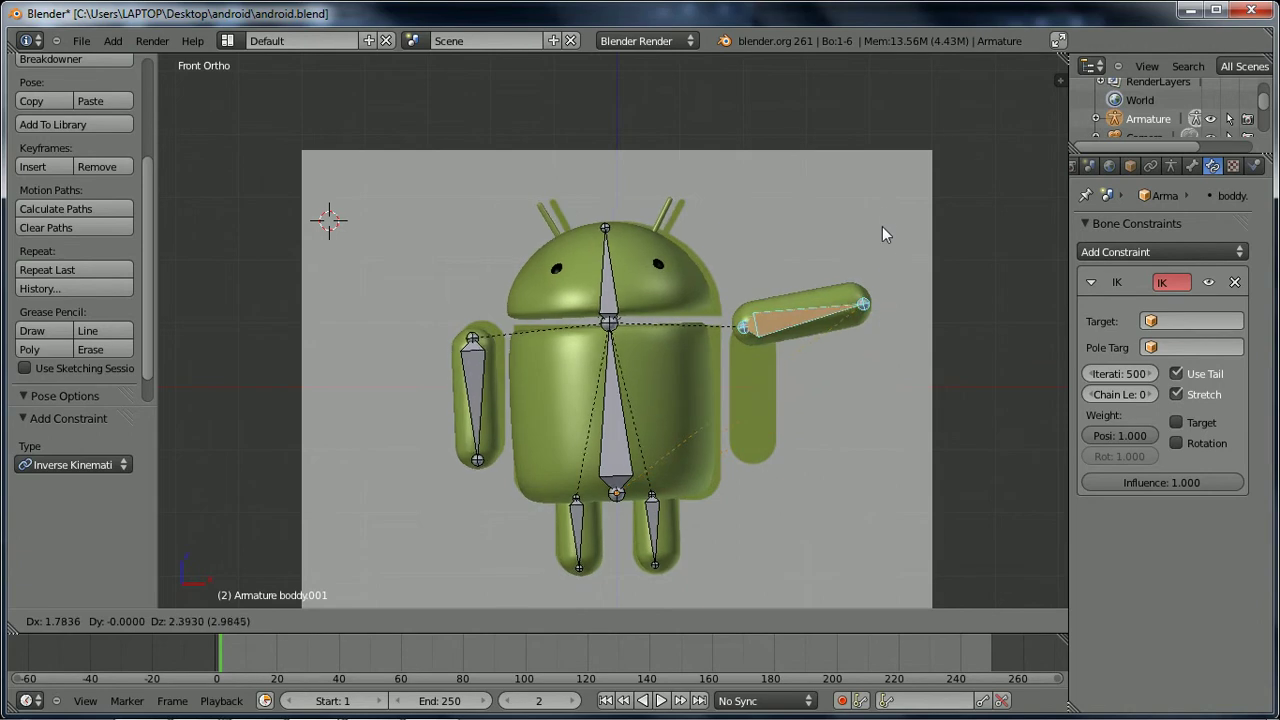
right_click(797, 350)
key(g)
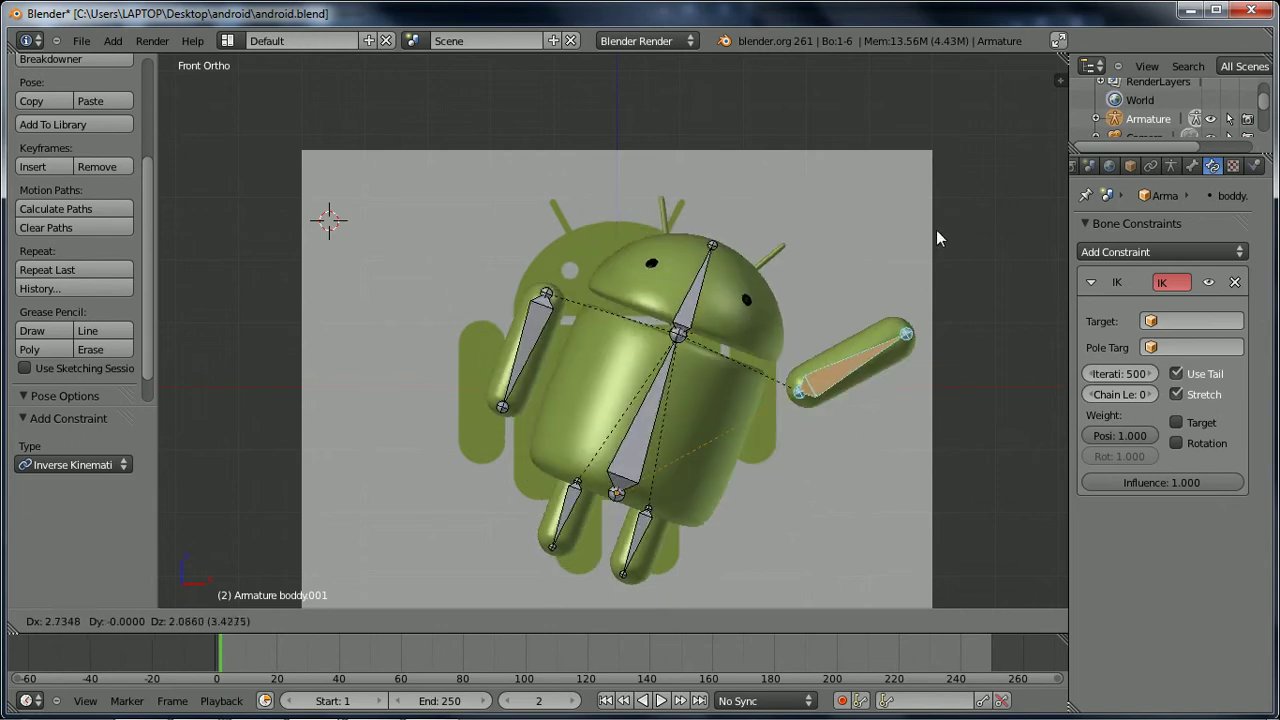
right_click(871, 291)
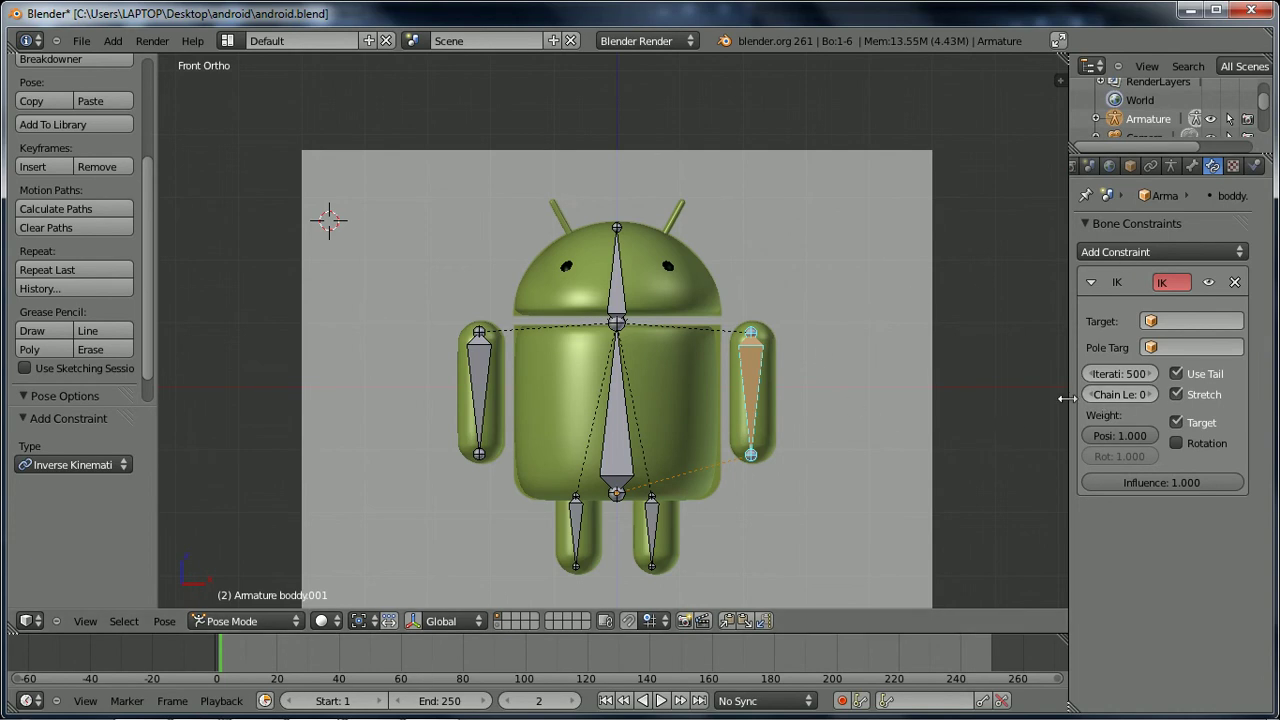
- Set the chain length of the boddy.001 bone's IK constraint to 1 and test moving the arm
drag(1069, 405, 997, 418)
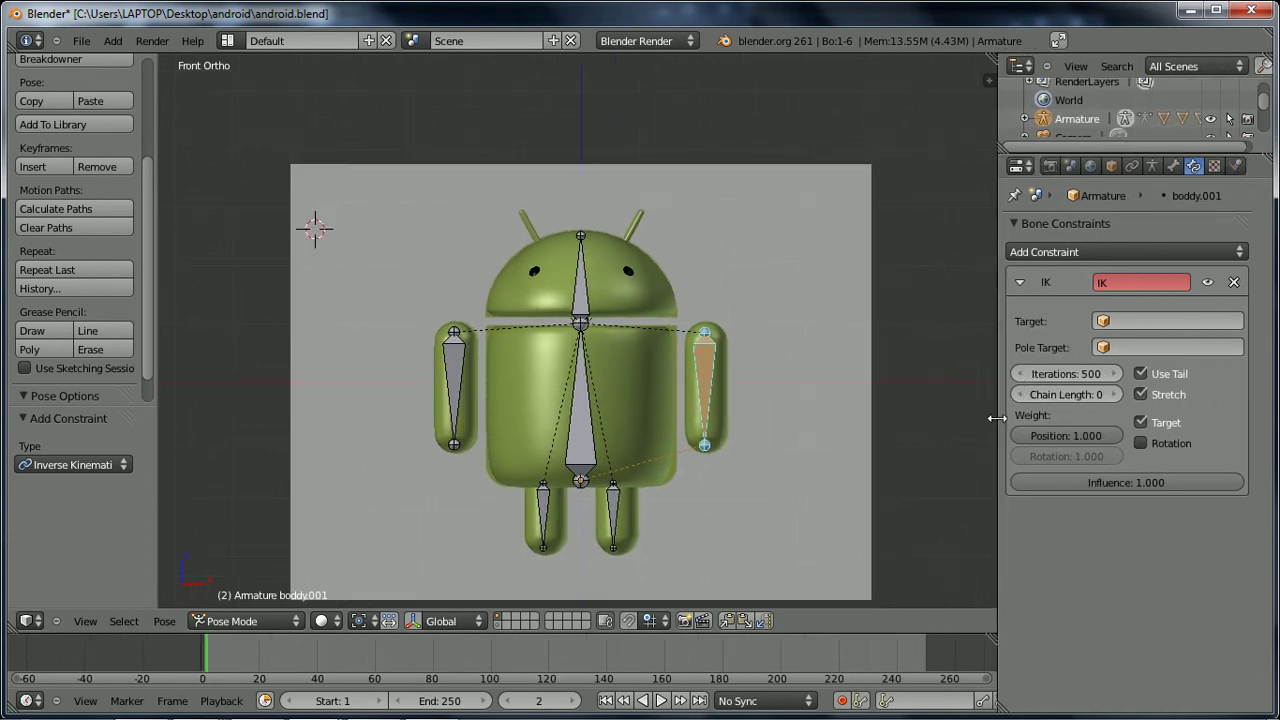
click(1114, 395)
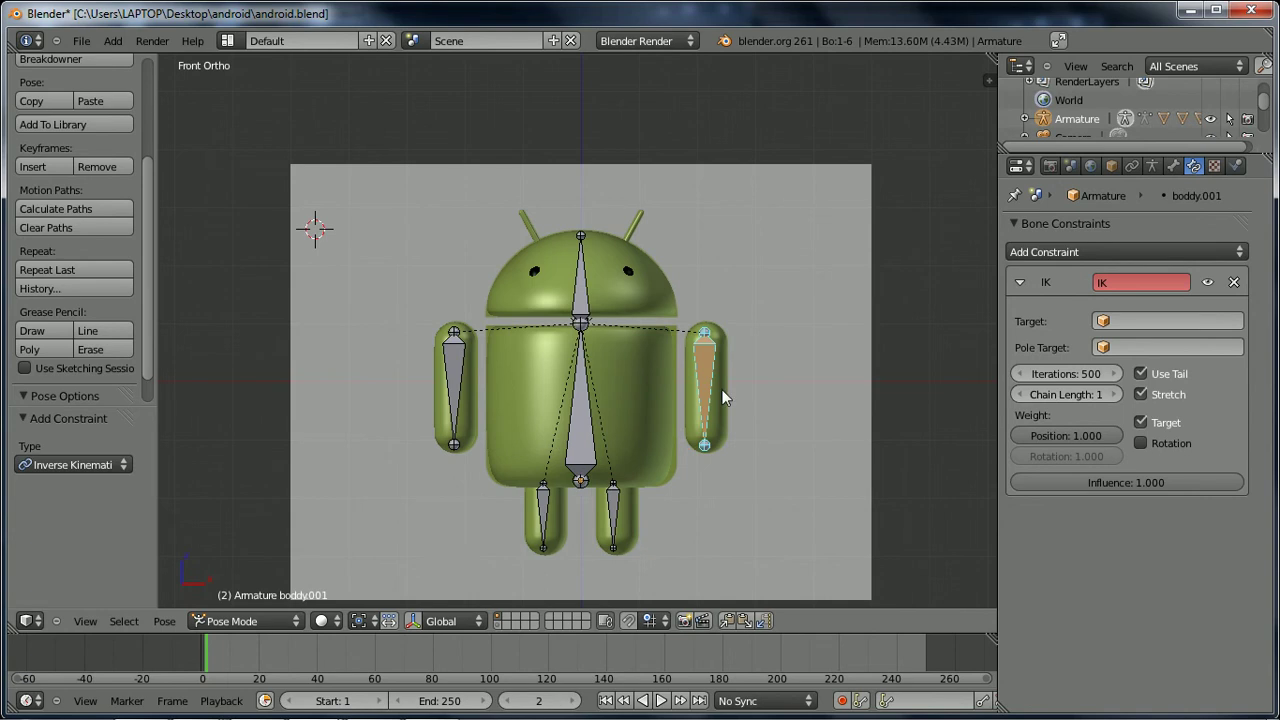
key(g)
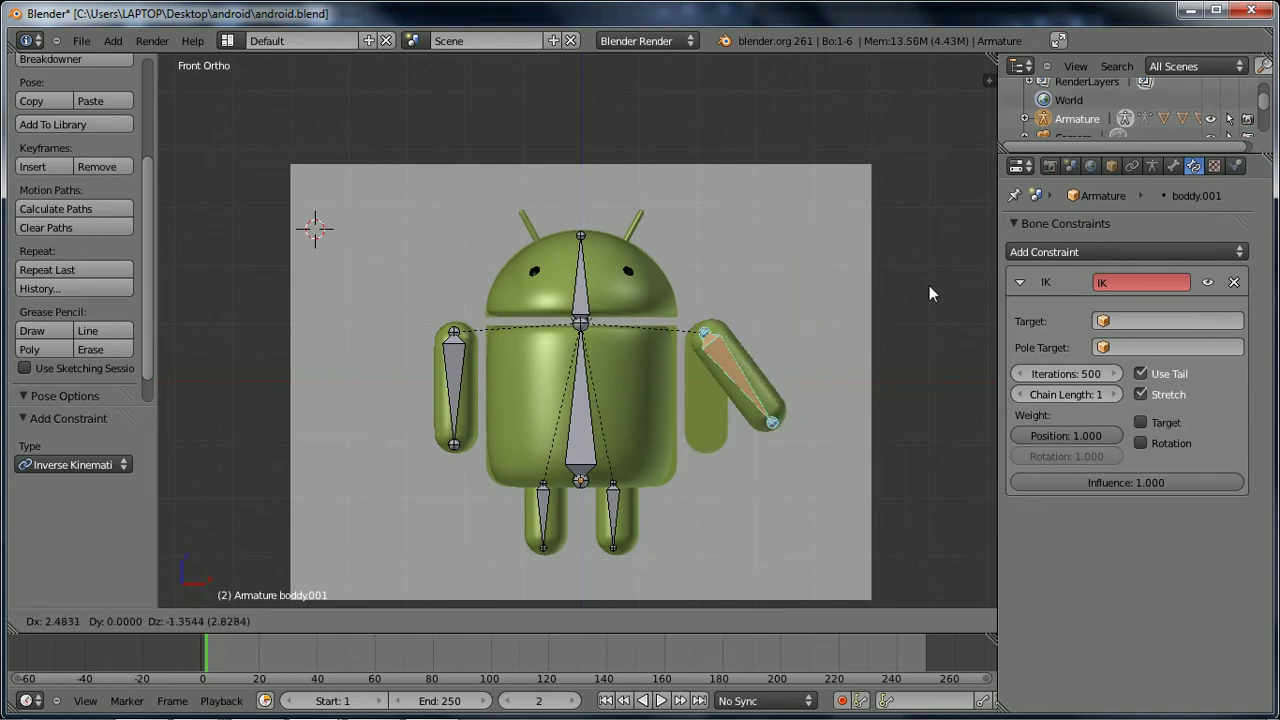
right_click(922, 284)
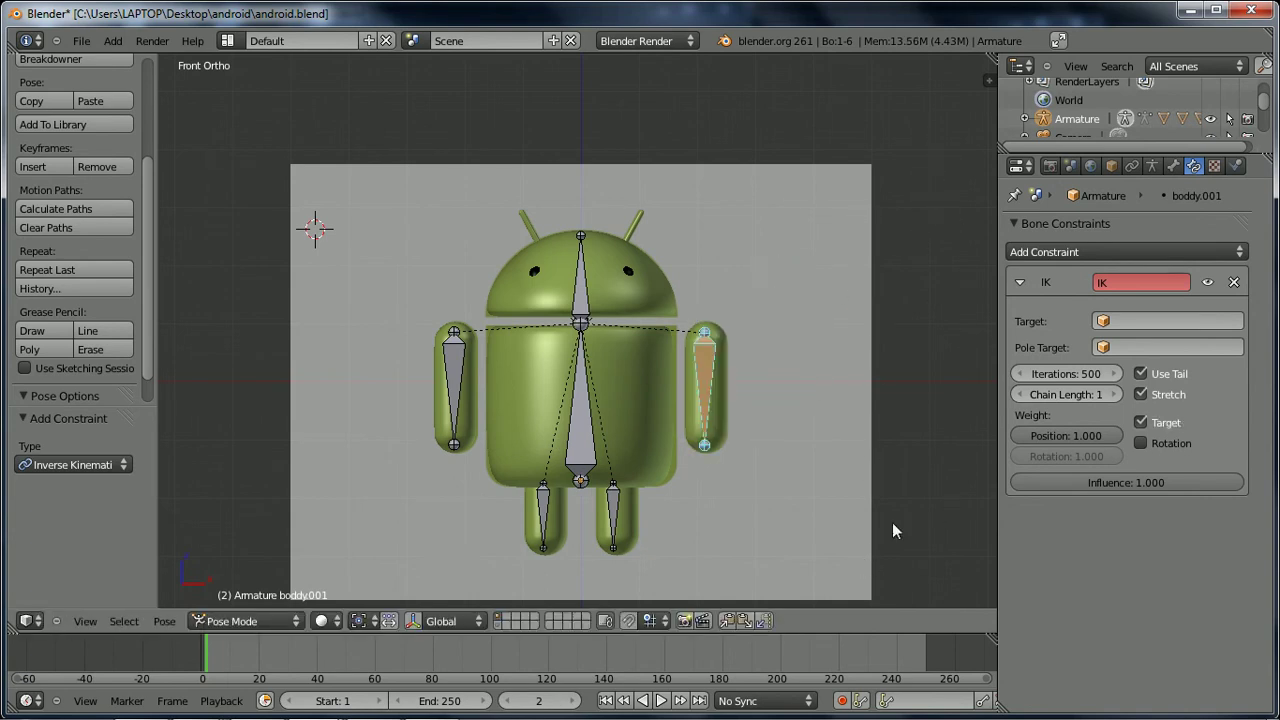
key(g)
right_click(866, 314)
- Test rotating the boddy.001 bone in top view, freely and constrained to the global Z and Y axes, cancelling each rotation
middle_drag(864, 312, 671, 463)
key(KP_7)
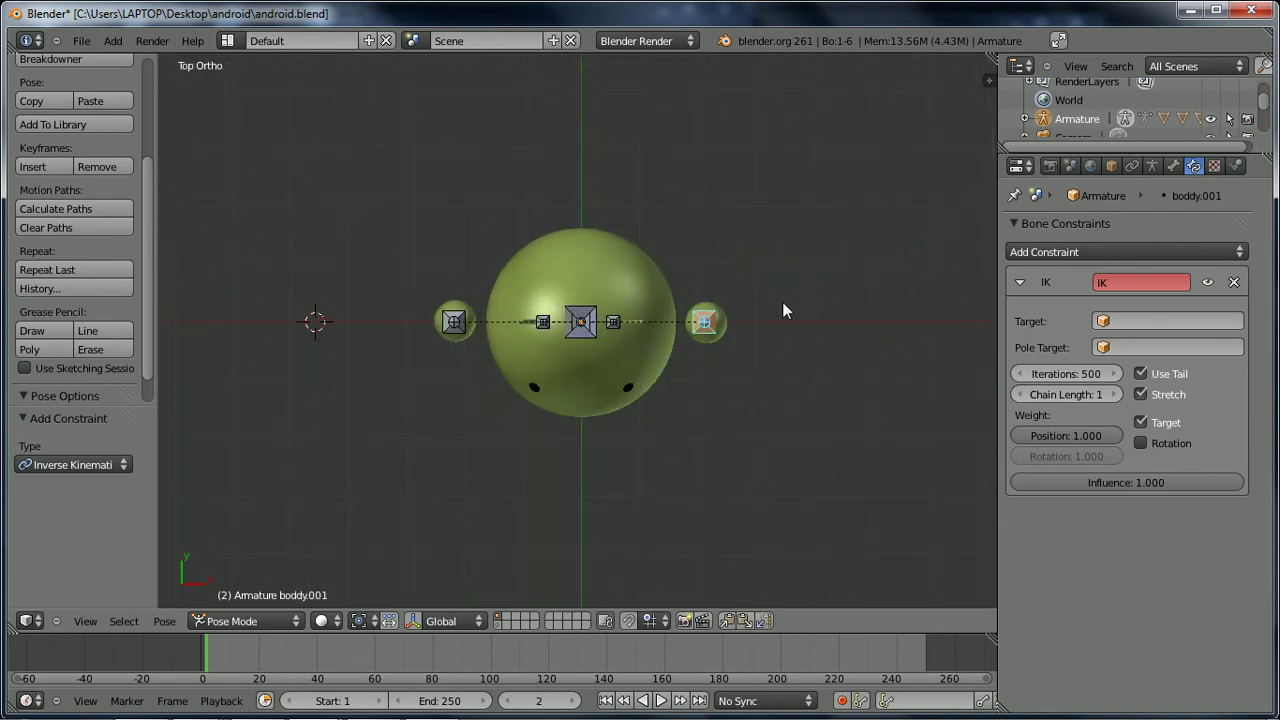
key(r)
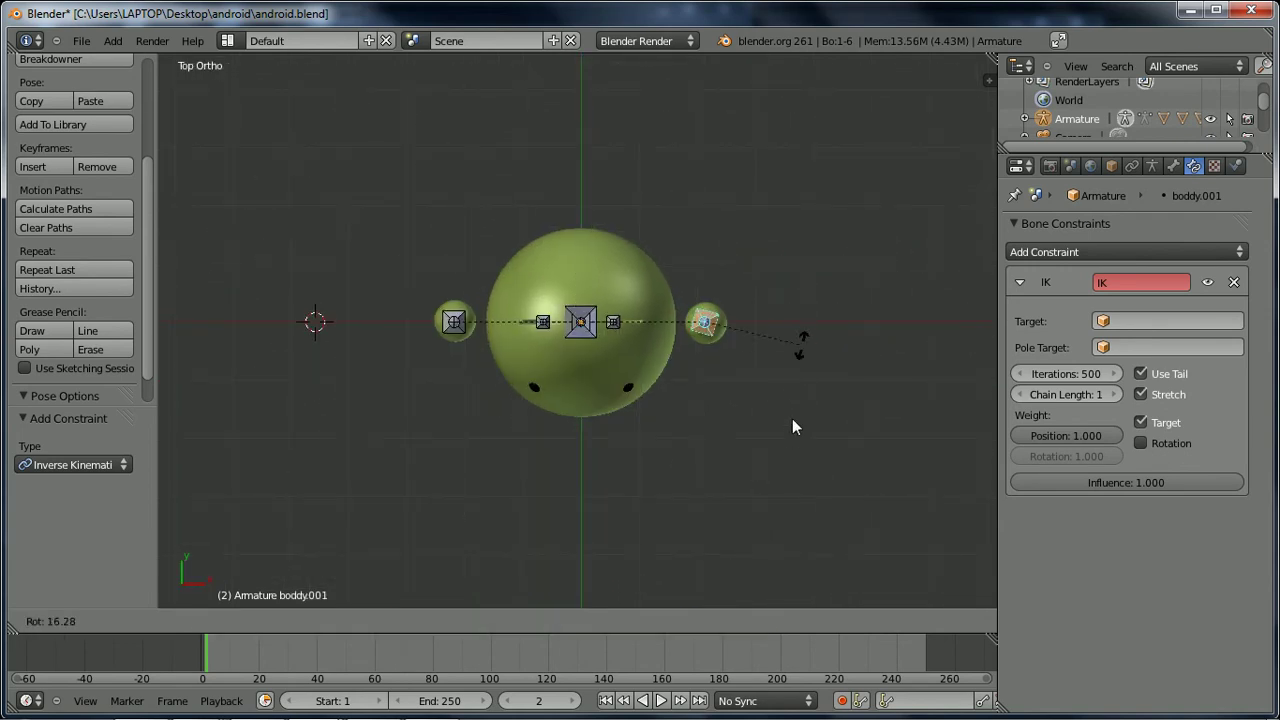
right_click(839, 360)
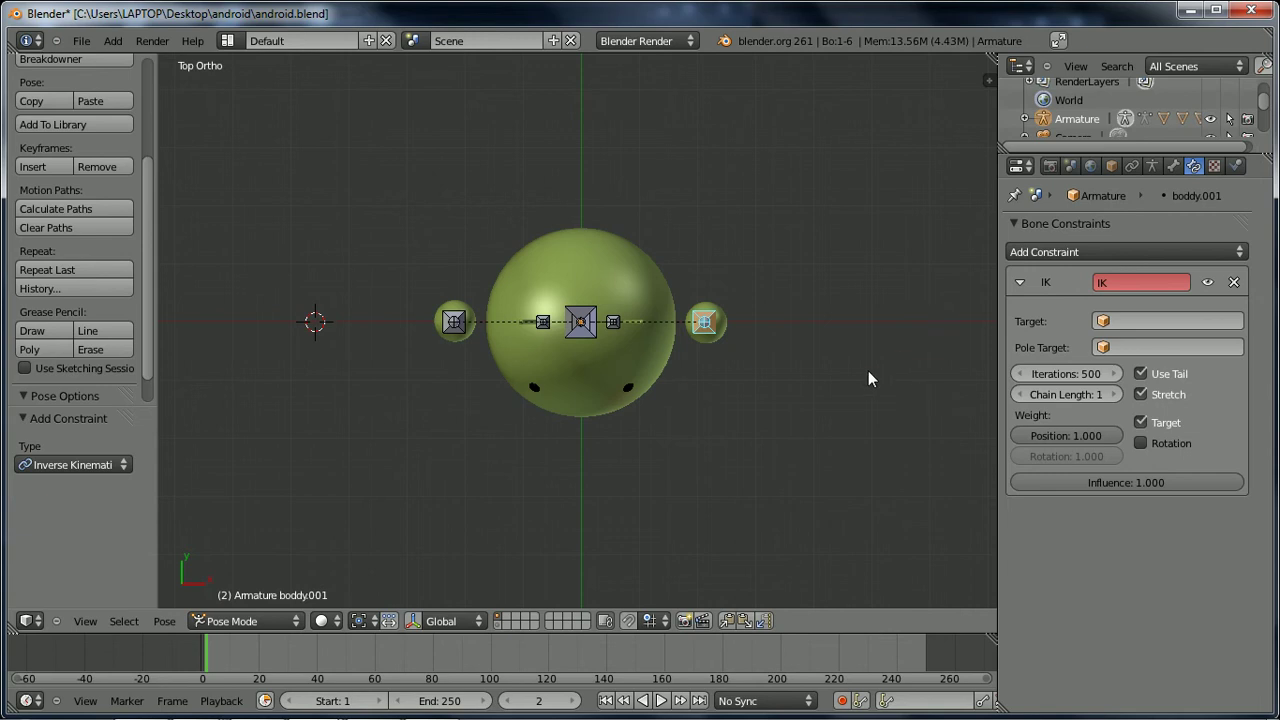
key(r)
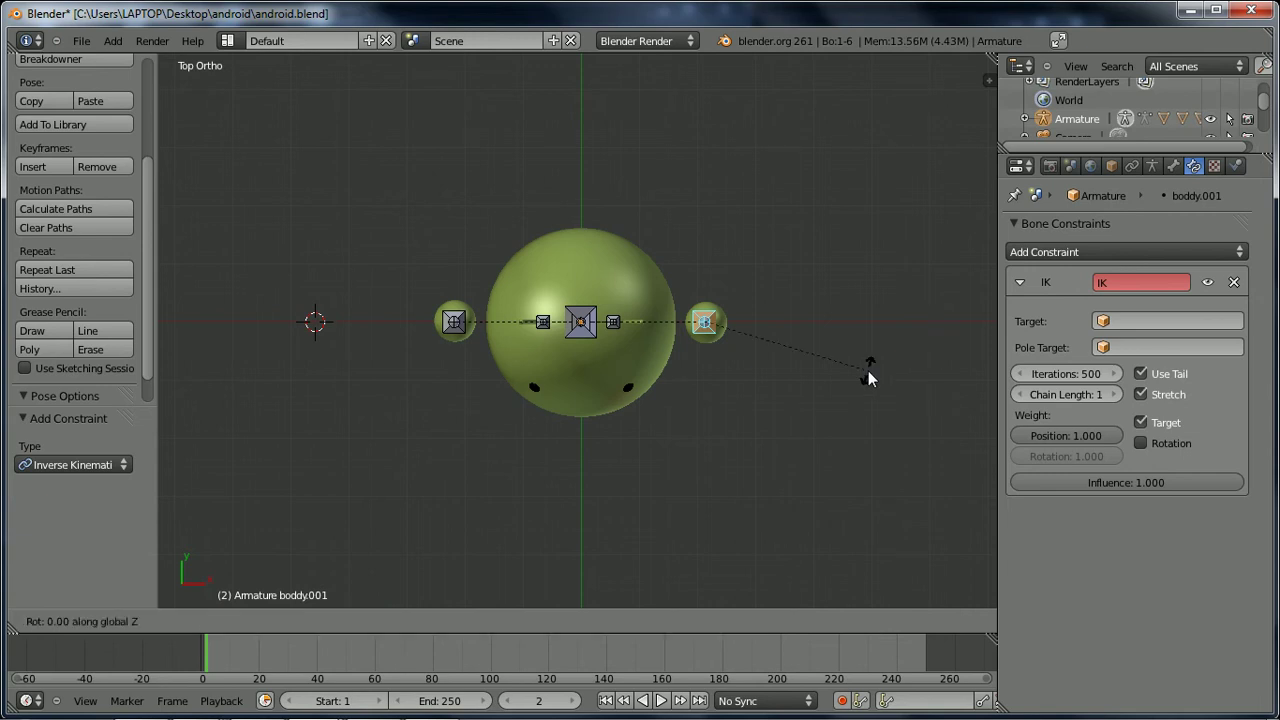
right_click(857, 410)
key(r)
key(y)
right_click(870, 194)
- Clear the bone selection in front view, reselect the boddy.001 bone and test moving it
middle_drag(870, 194, 790, 365)
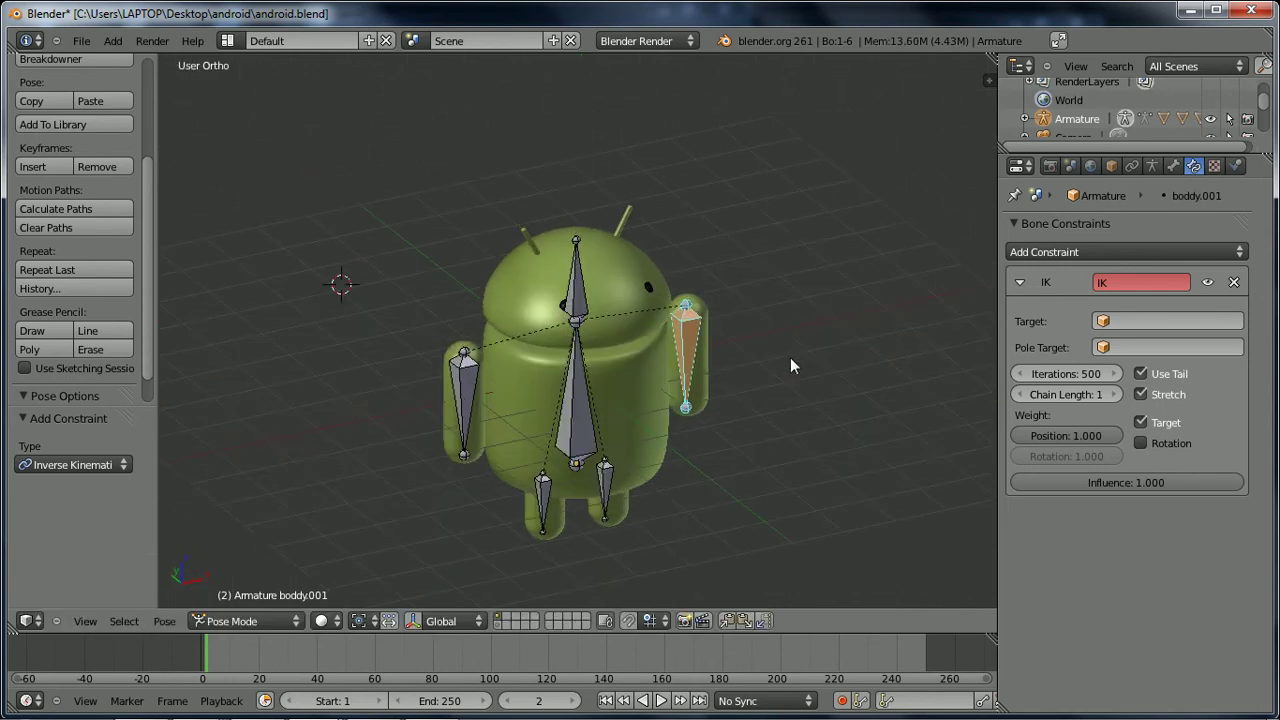
key(KP_1)
scroll(790, 365, up, 4)
scroll(790, 365, down, 1)
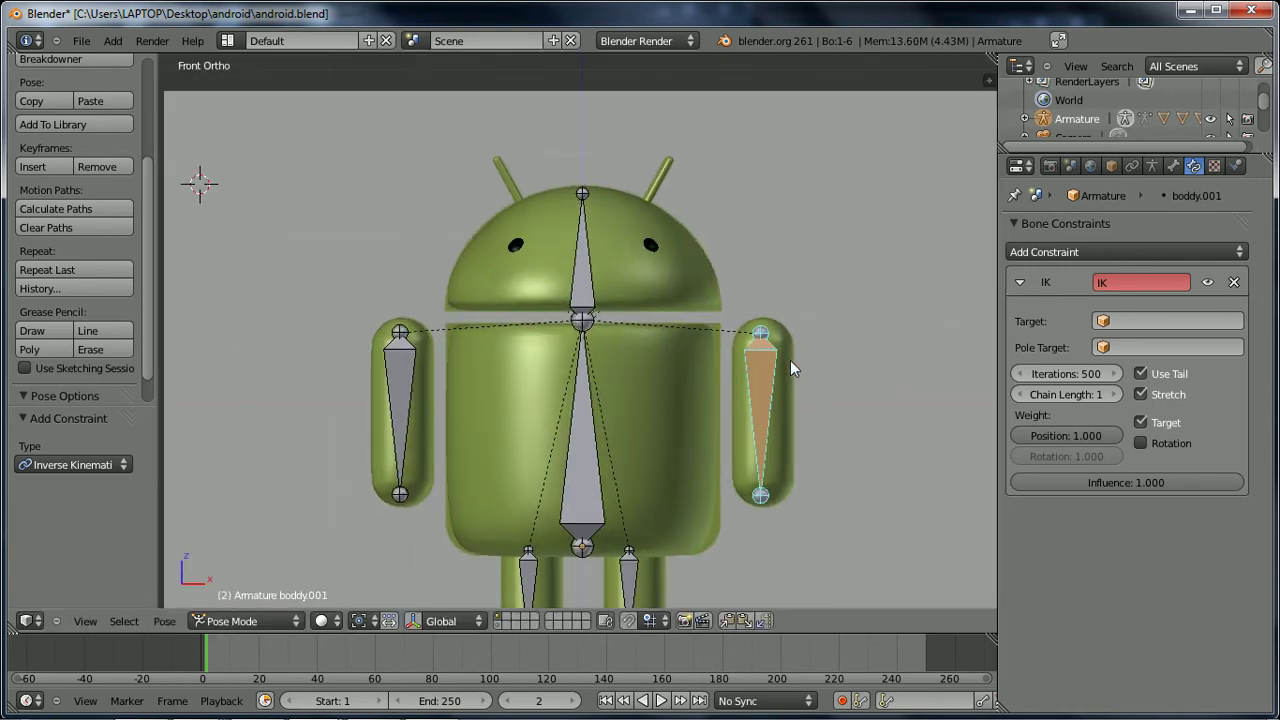
middle_drag(691, 425, 686, 330)
key(KP_1)
shift+middle_drag(653, 484, 644, 397)
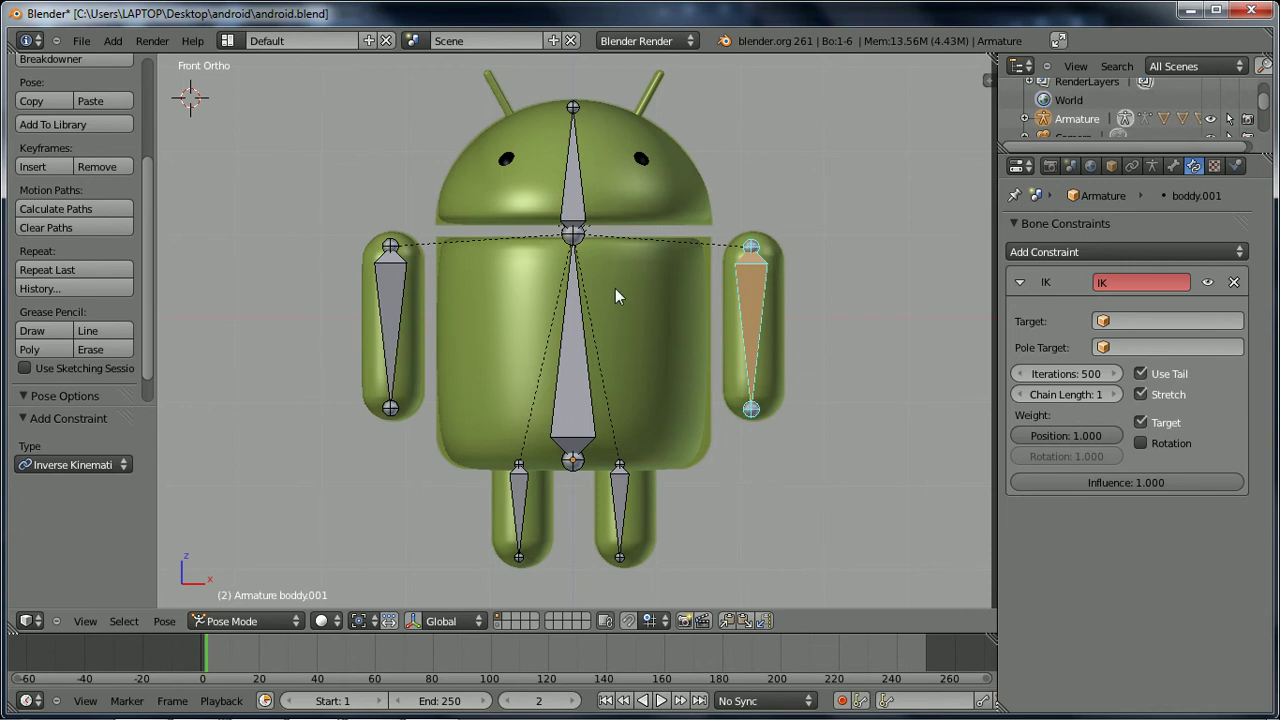
key(a)
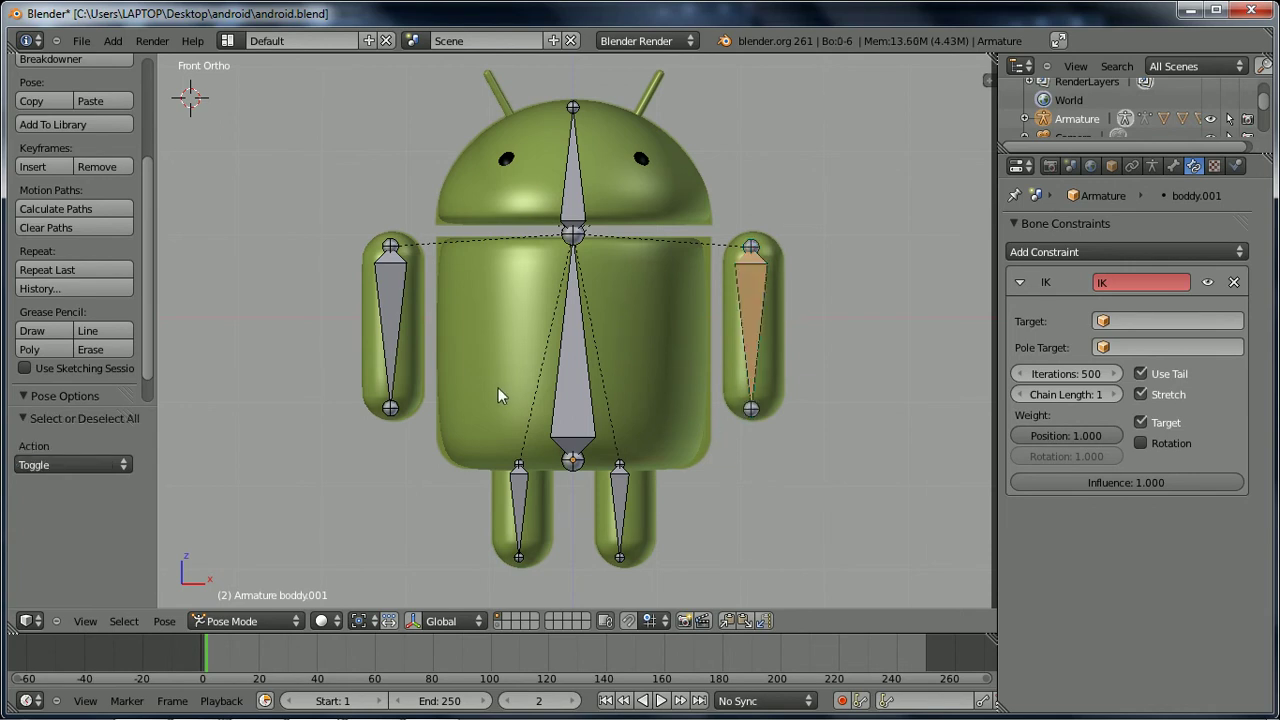
right_click(755, 289)
key(g)
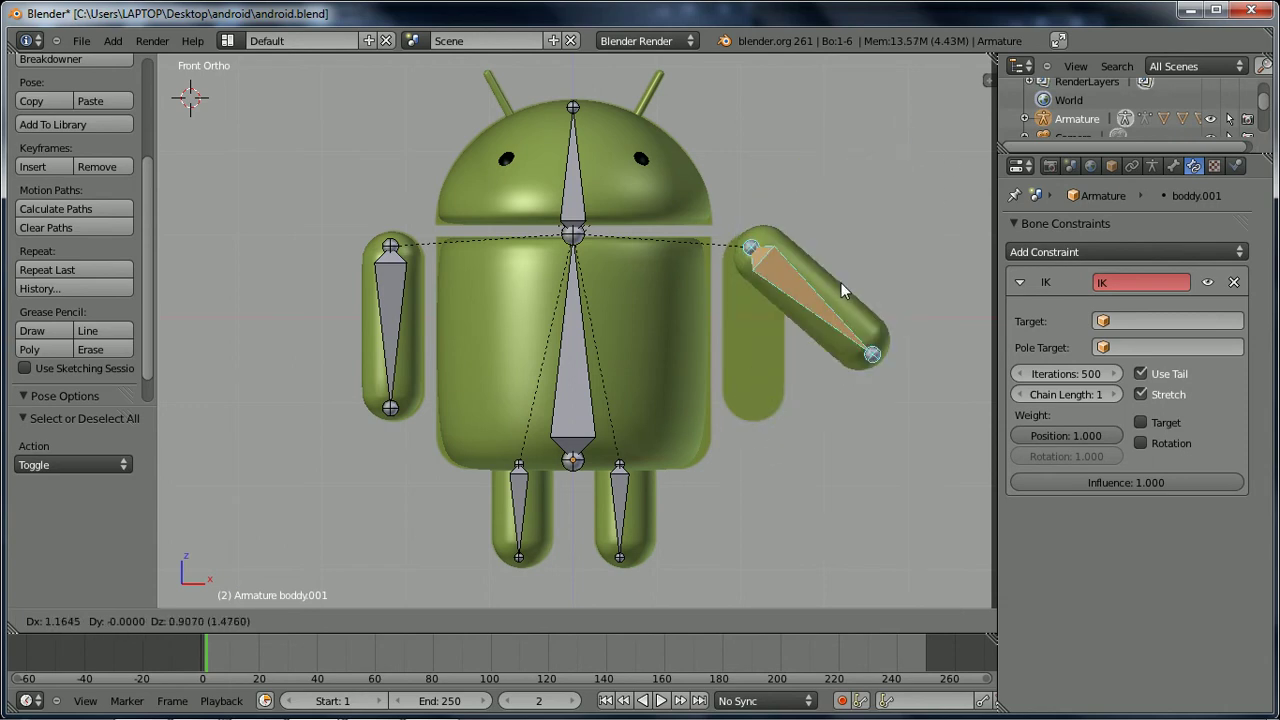
key(Escape)
- Test moving the arm_R.001 bone, cancel it, and give the bone an Inverse Kinematics constraint with chain length 1
right_click(408, 296)
key(g)
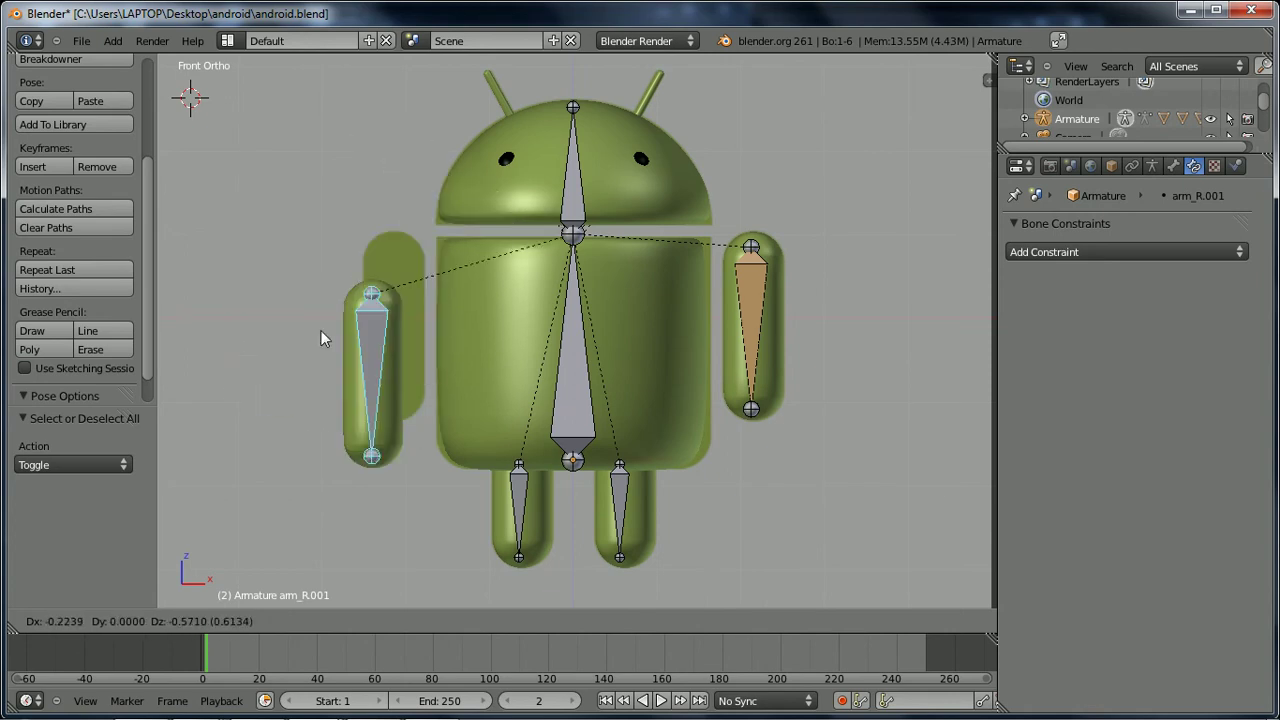
key(Escape)
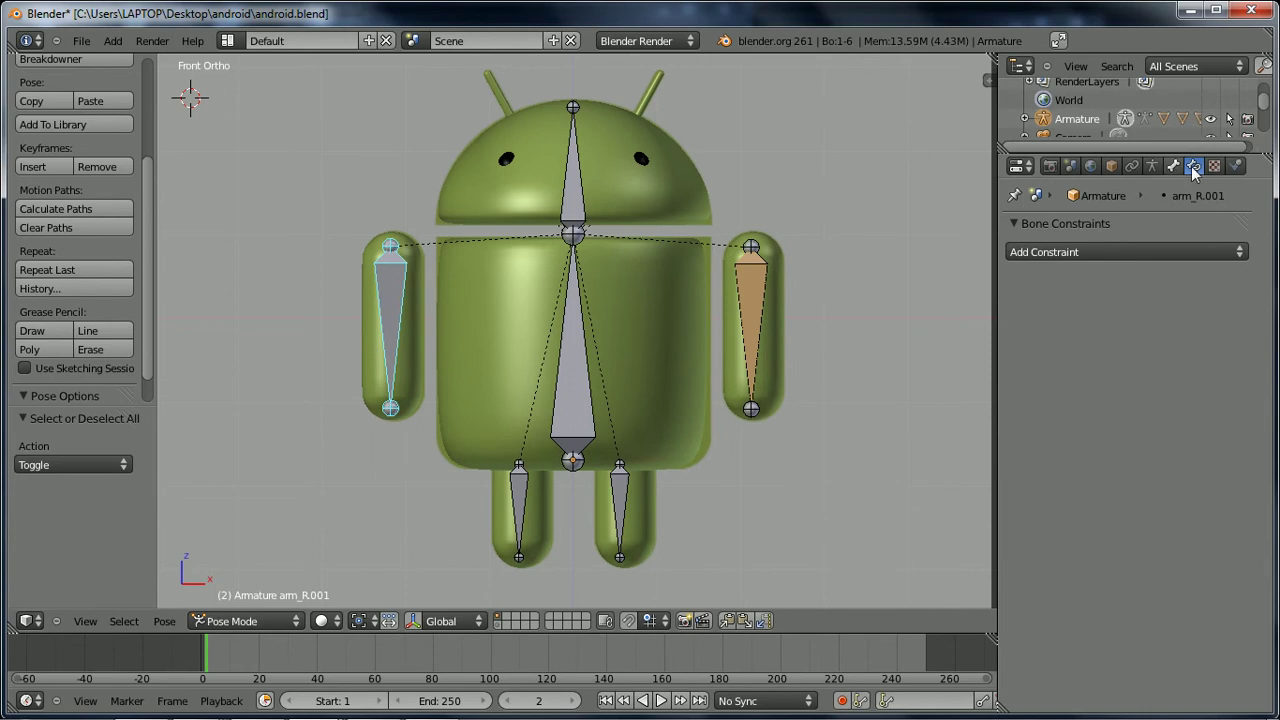
click(1029, 250)
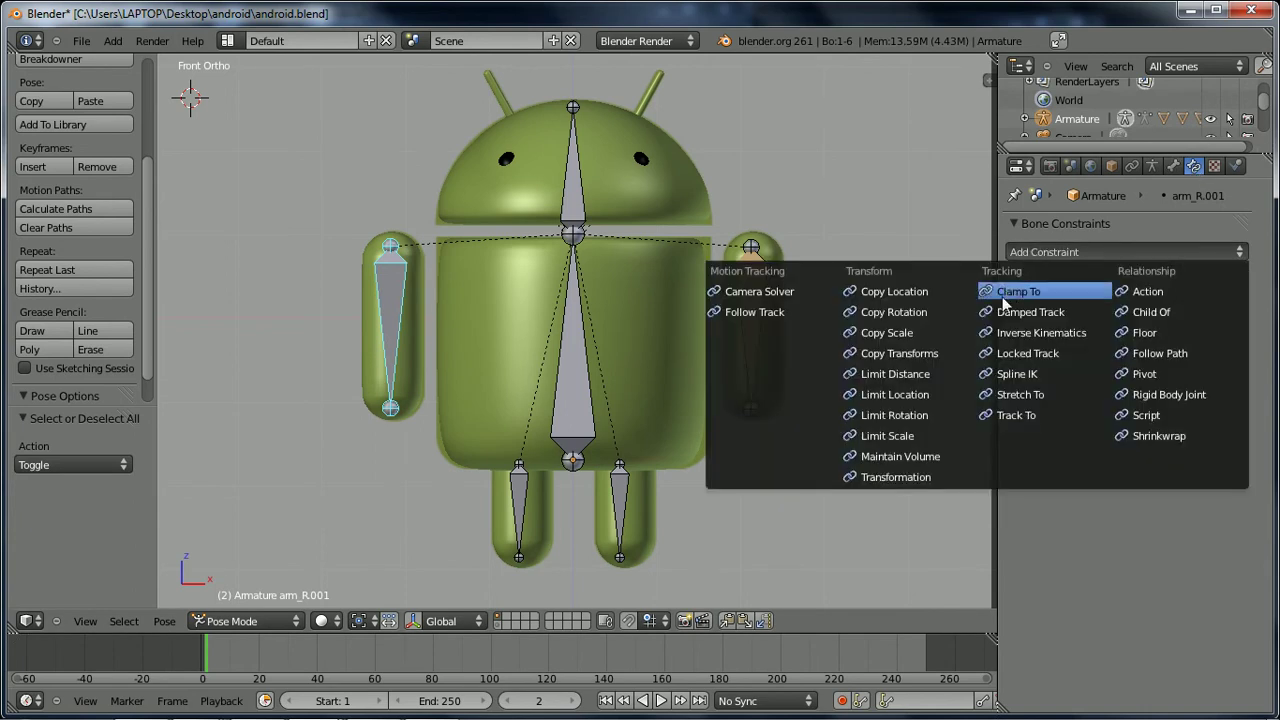
click(1024, 334)
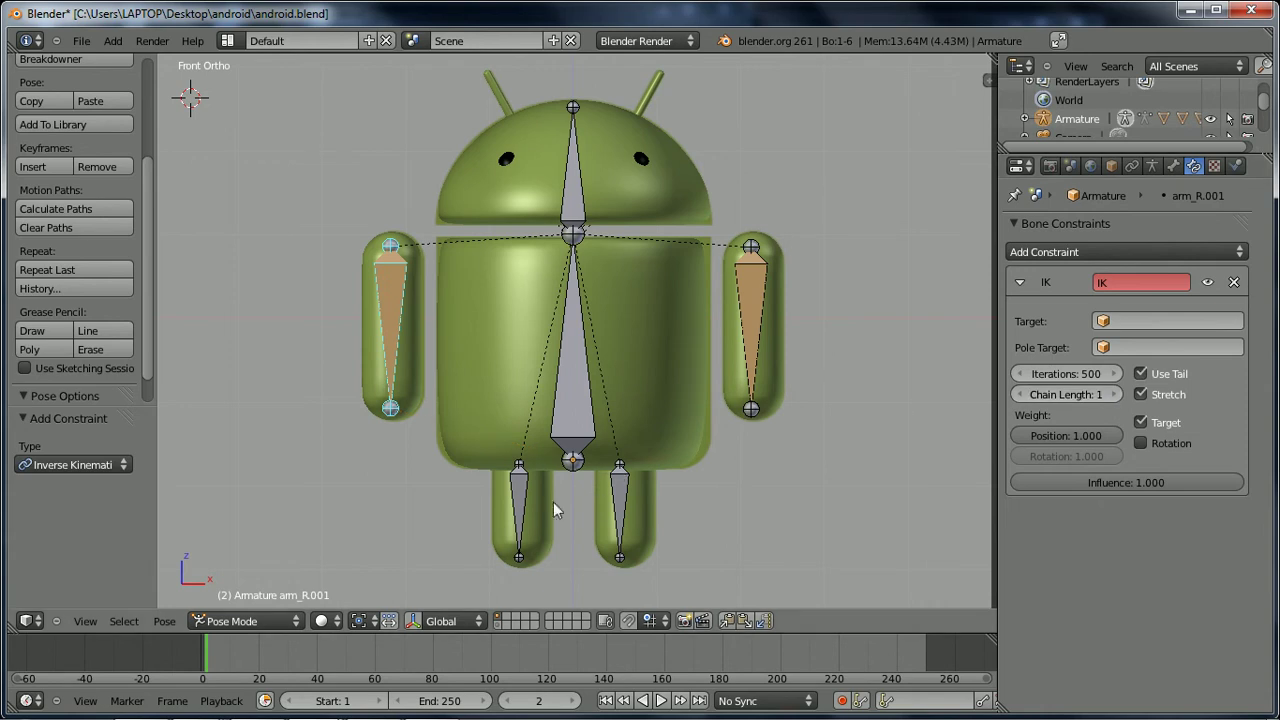
- Add an Inverse Kinematics constraint with chain length 1 to the arm_L bone in the leg
right_click(520, 508)
click(1146, 251)
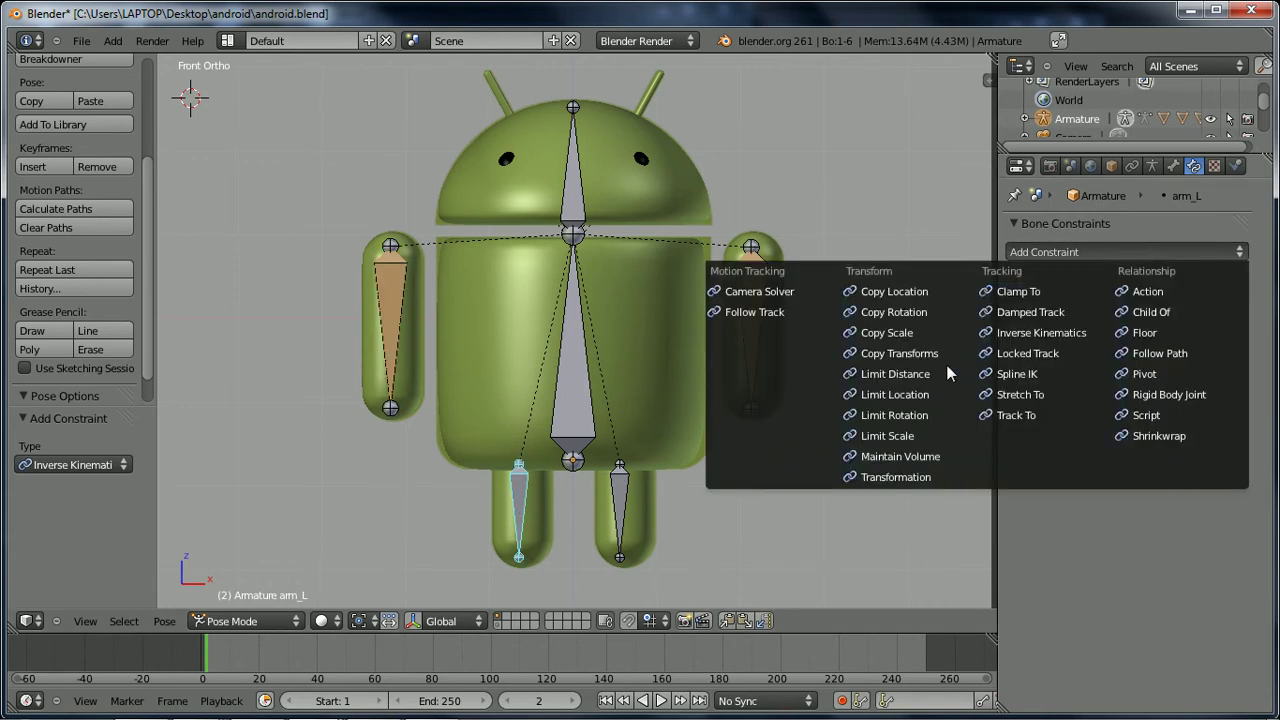
click(1020, 338)
click(1115, 394)
- Add an Inverse Kinematics constraint with chain length 1 to the arm_R bone in the other leg
right_click(627, 495)
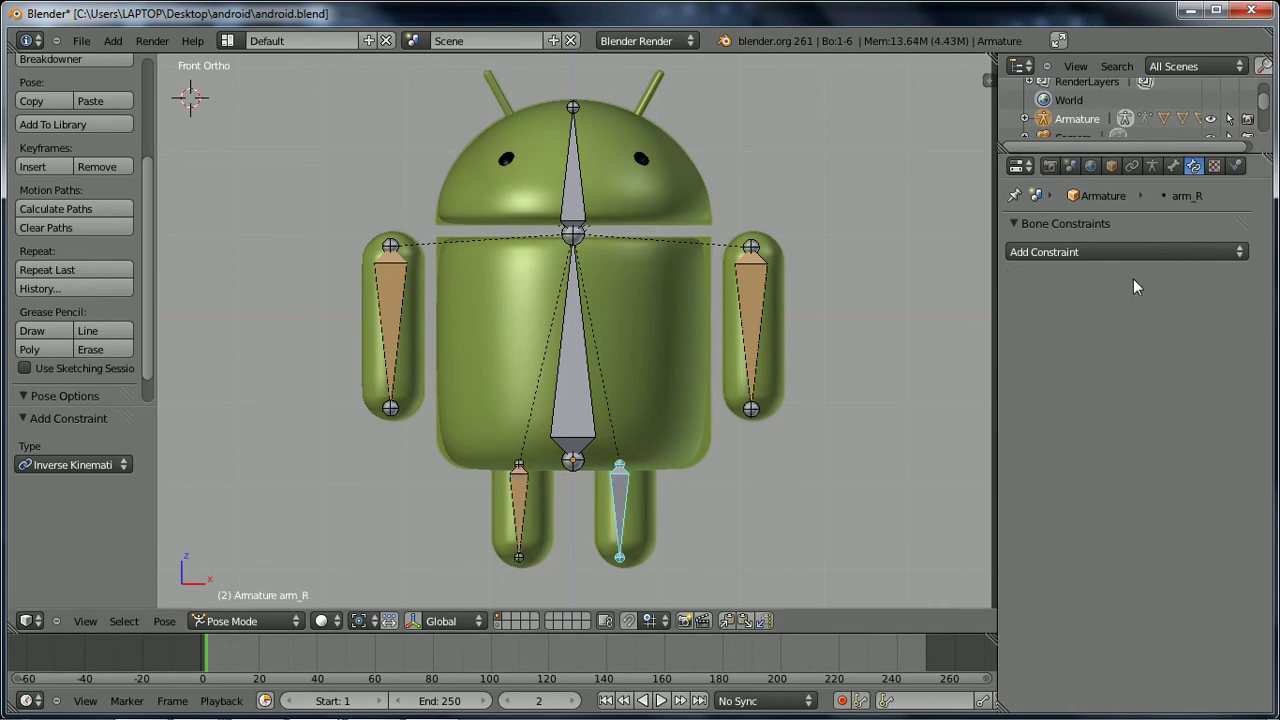
click(1116, 230)
click(1058, 223)
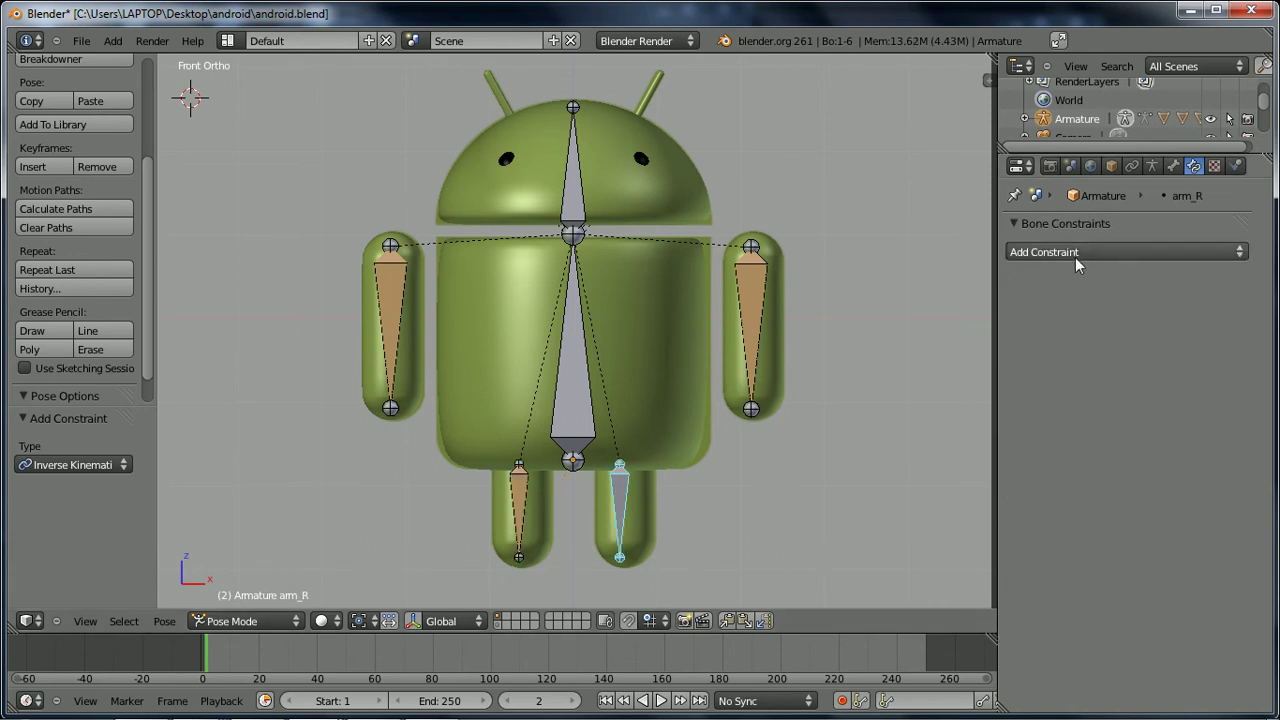
click(1058, 251)
click(1022, 334)
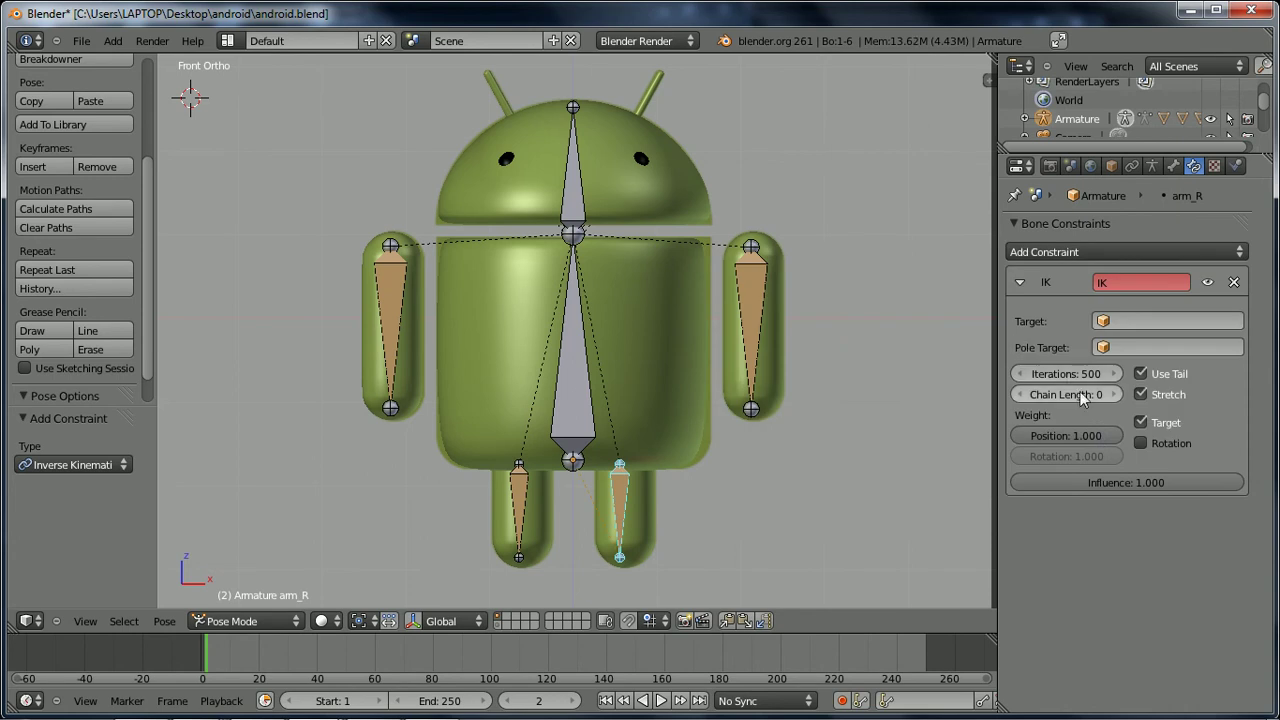
click(1115, 396)
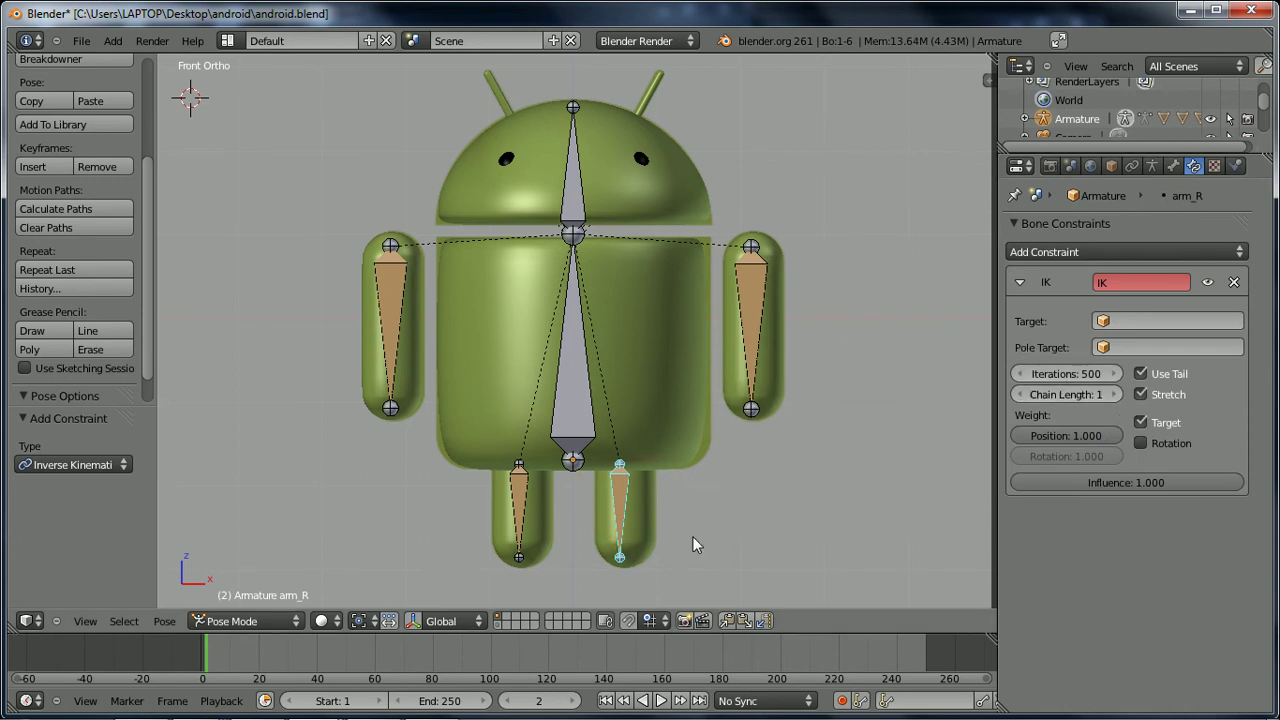
- Test moving and rotating the arm_R leg bone from the front and from an angled view, cancelling each transform
key(g)
key(Escape)
key(r)
key(Escape)
mouse_move(766, 491)
middle_down()
mouse_move(752, 410)
mouse_move(726, 390)
mouse_move(790, 484)
middle_up()
key(r)
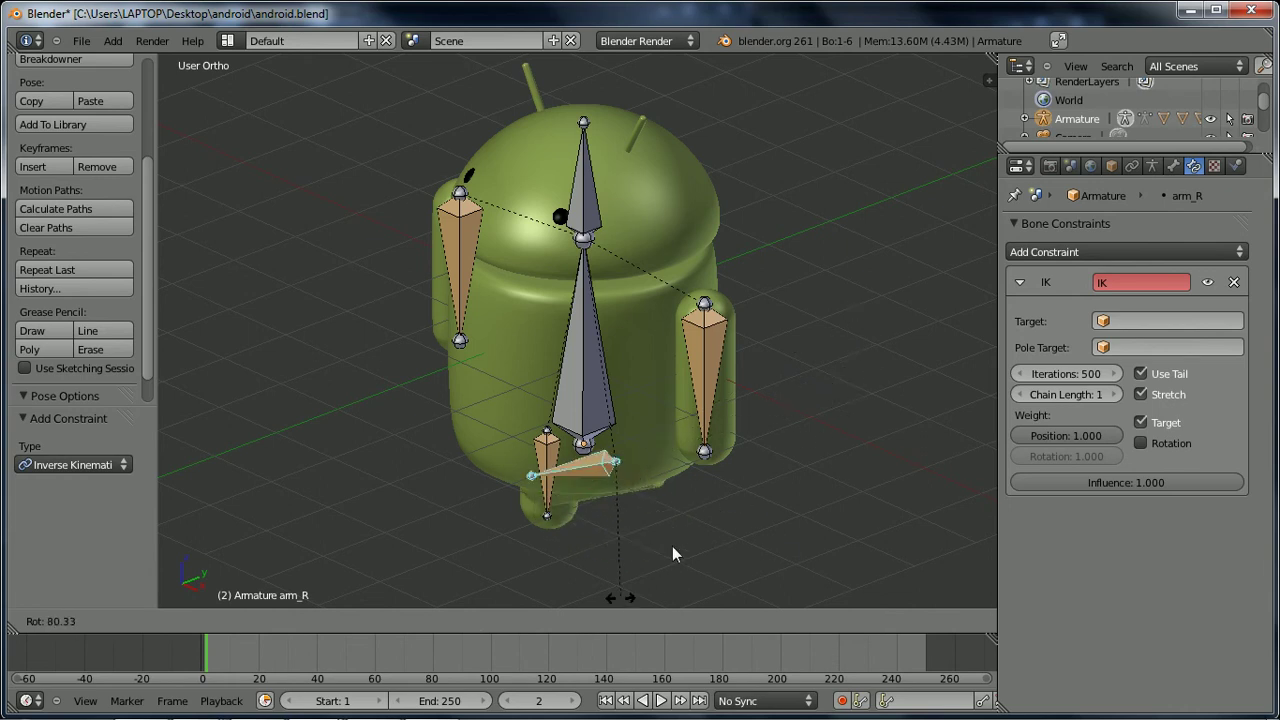
key(Escape)
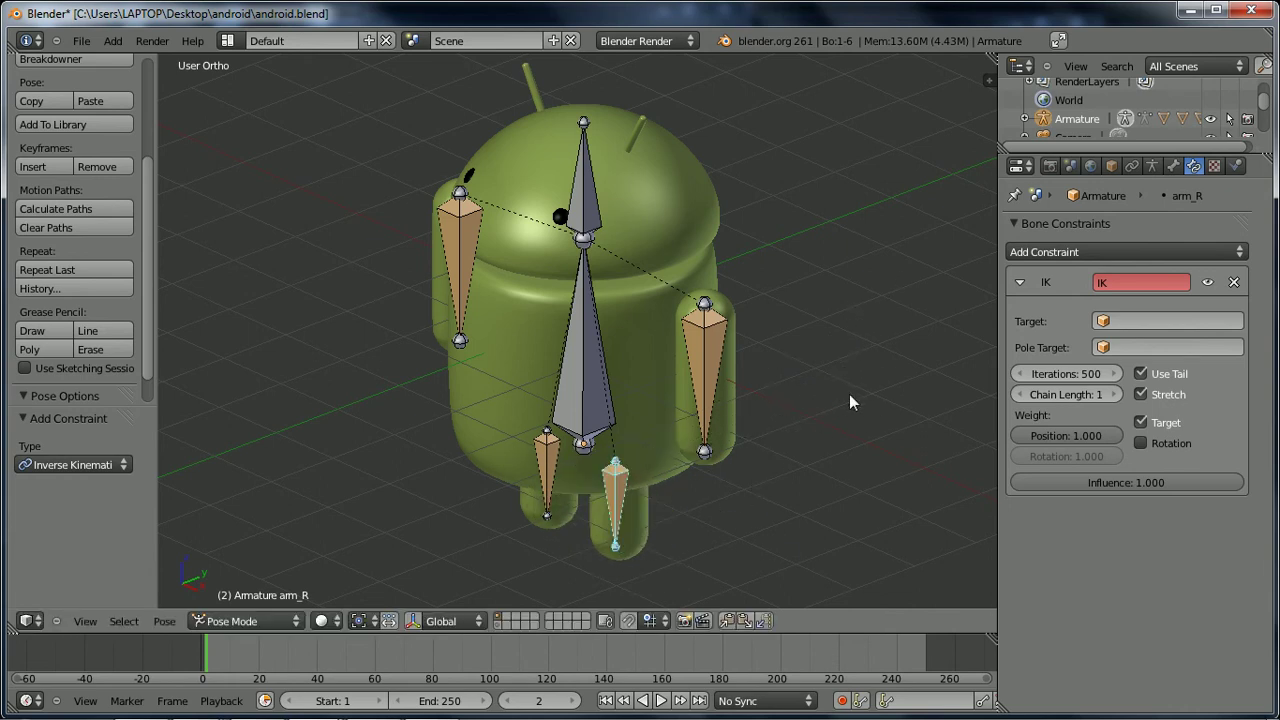
- Return to the front view and render the current frame
key(KP_1)
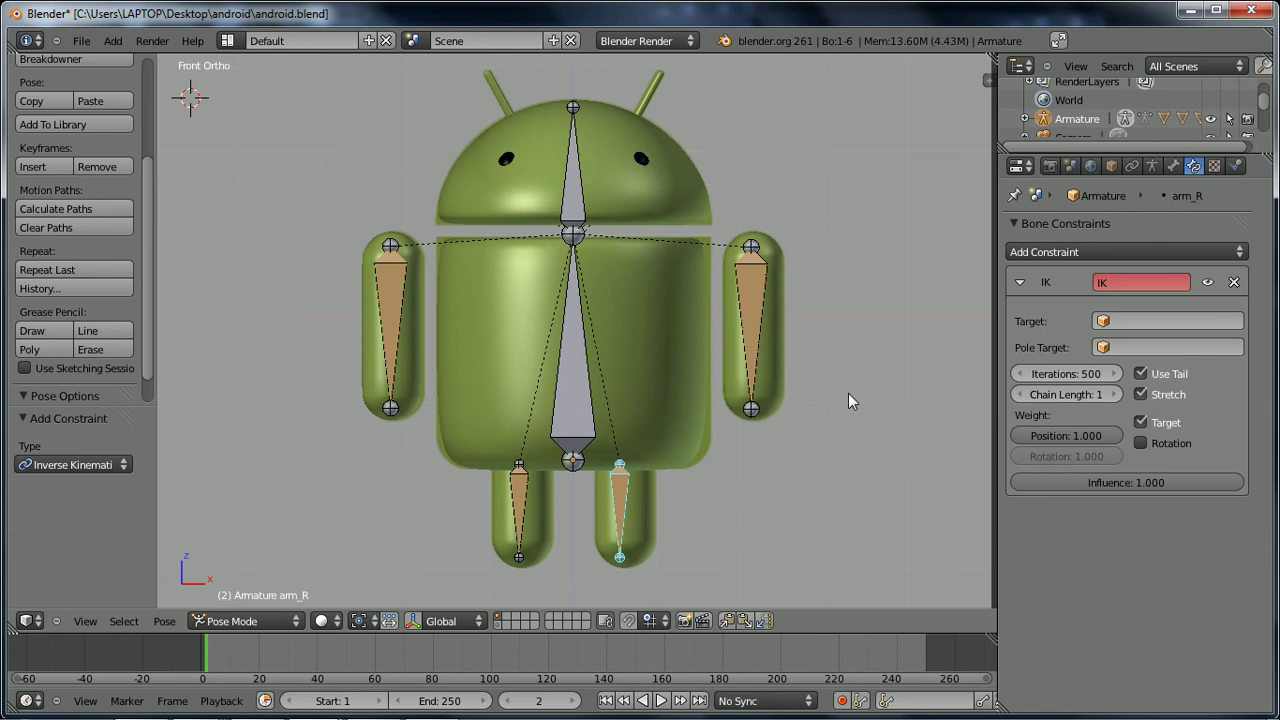
key(F12)
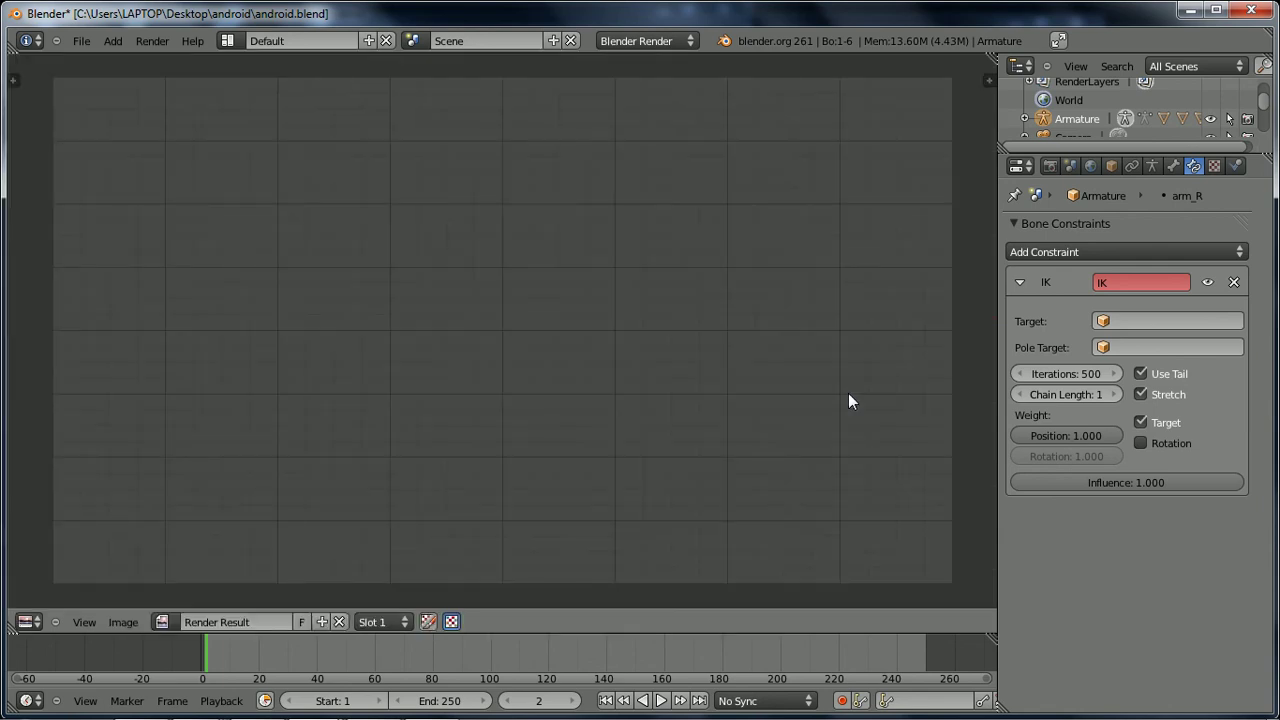